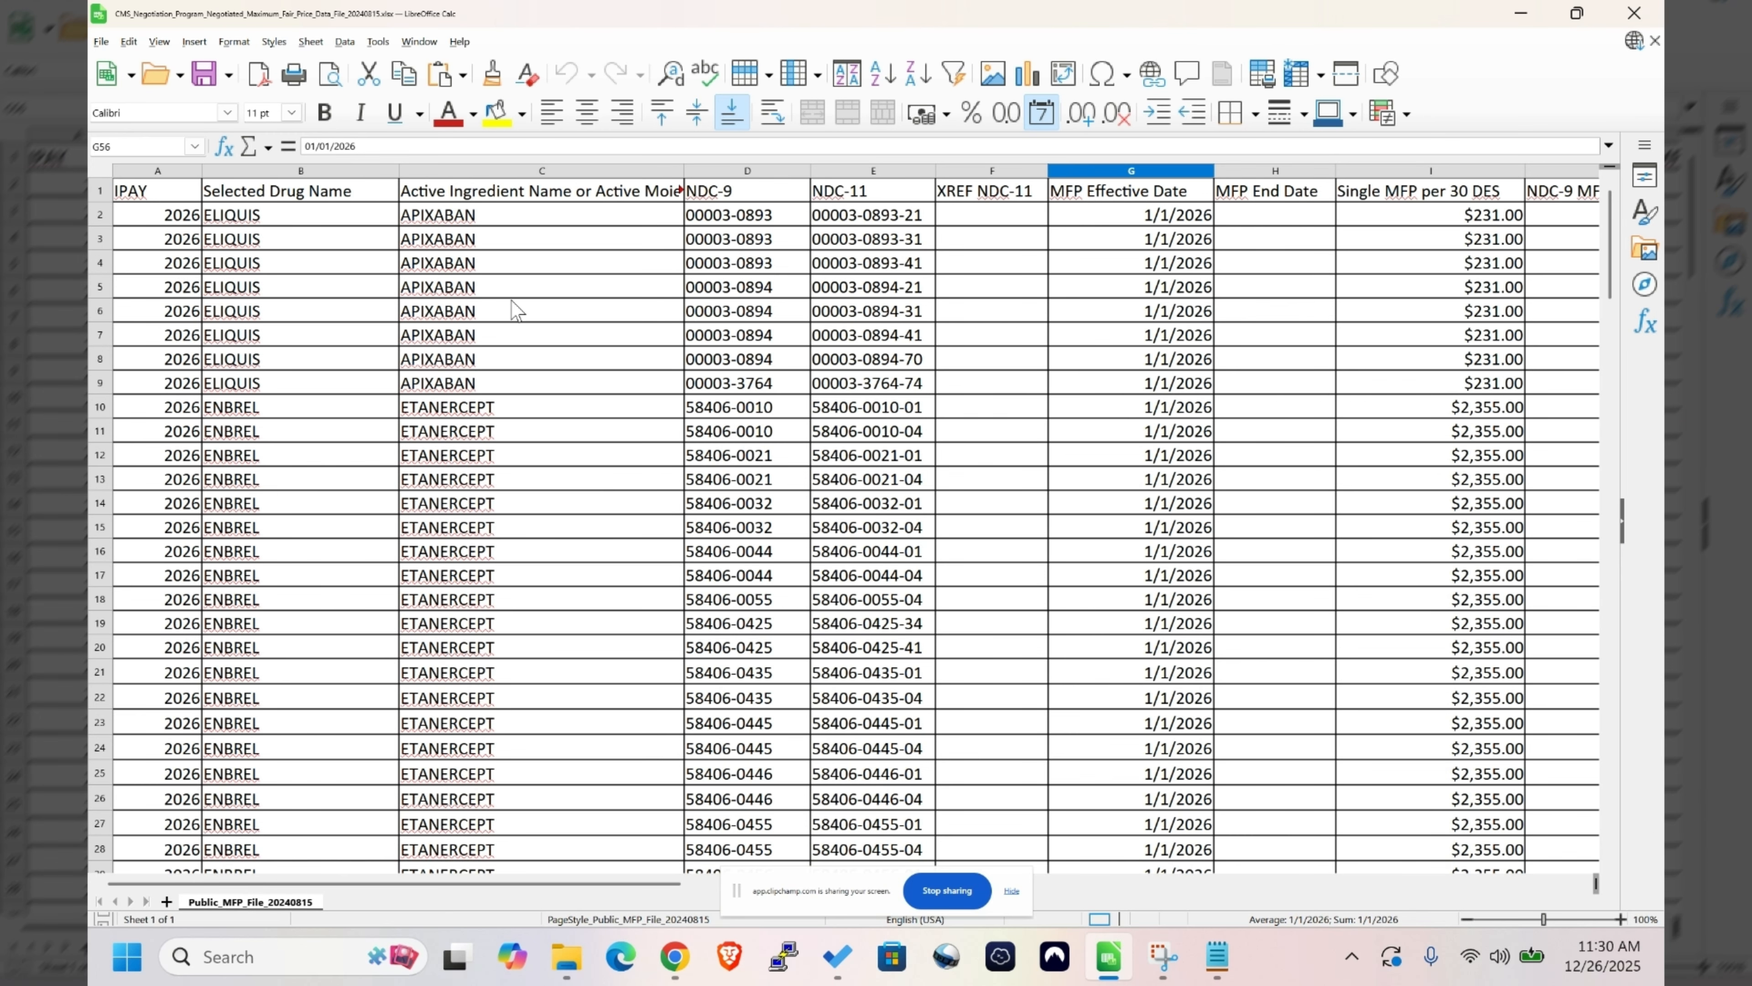
- Look over the selected drugs, NDC-11 codes and maximum fair prices in the CMS price spreadsheet
left_click_drag(579, 214, 1094, 581)
scroll(1113, 619, "up", 20)
scroll(1108, 604, "up", 6)
left_click(844, 400)
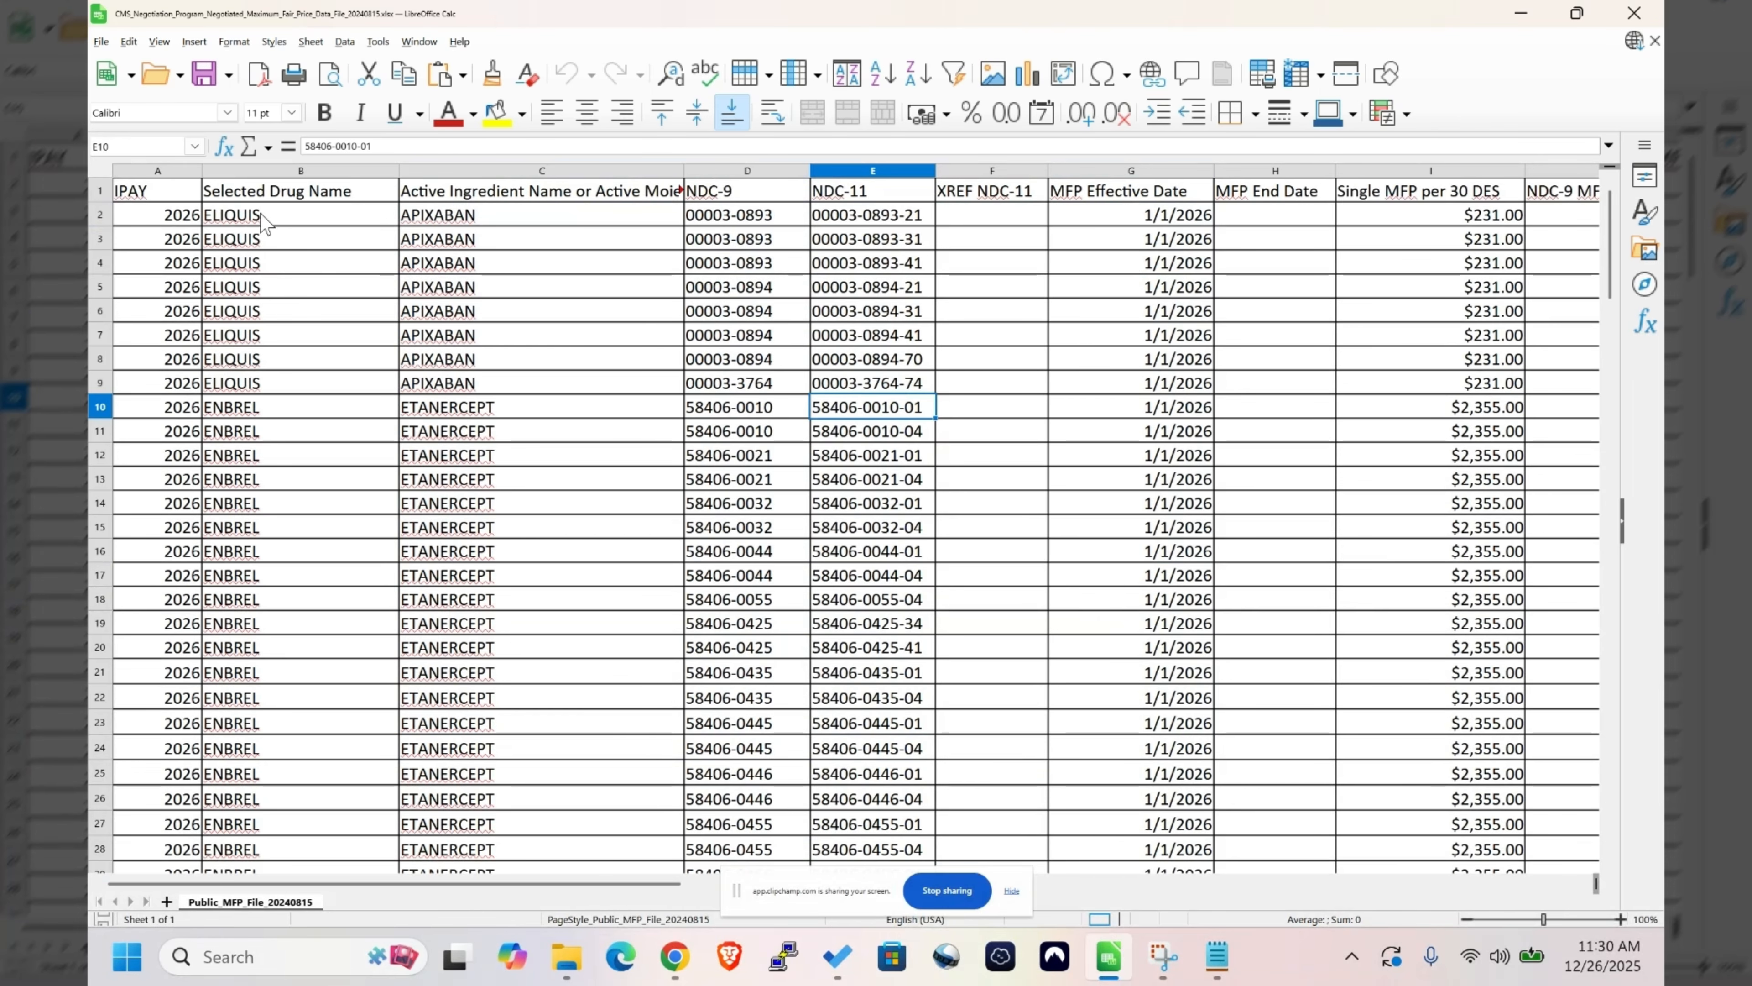
scroll(290, 231, "down", 4)
scroll(290, 232, "up", 4)
scroll(431, 319, "down", 14)
scroll(431, 319, "down", 20)
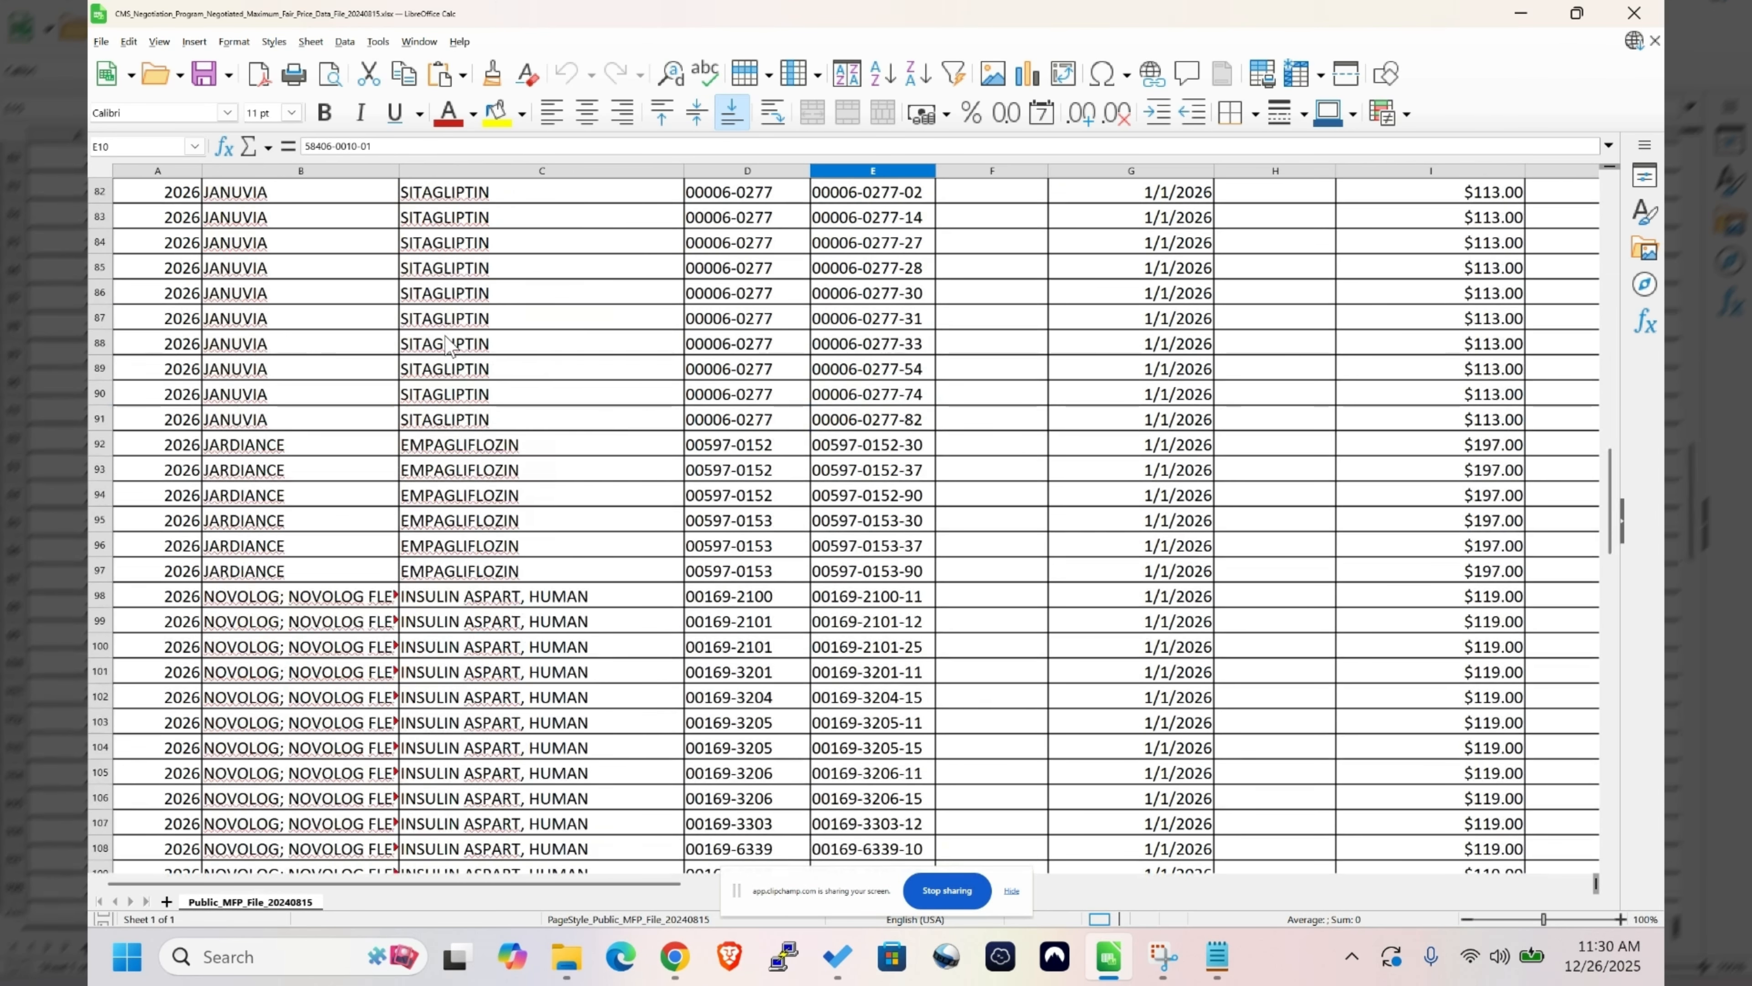
scroll(445, 359, "up", 14)
scroll(445, 359, "up", 20)
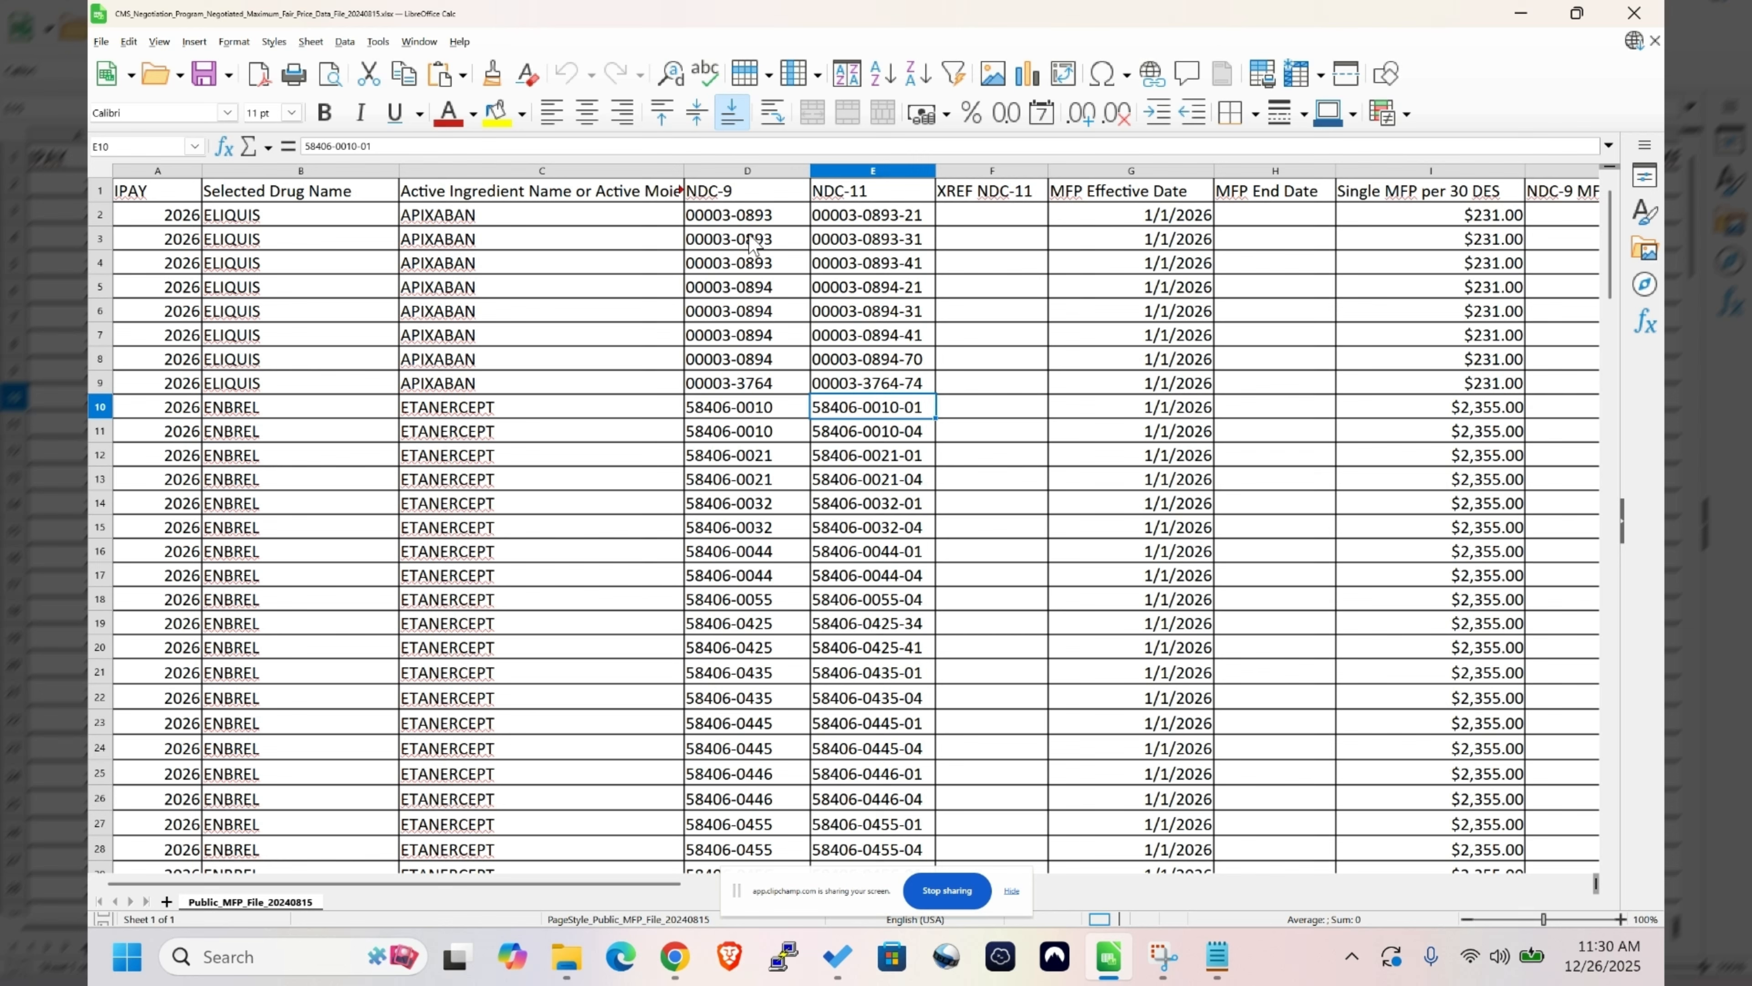
- Switch to DRX, search the items for "jardia" and open the 30-count Jardiance 10 mg tablet record
key("alt+Tab")
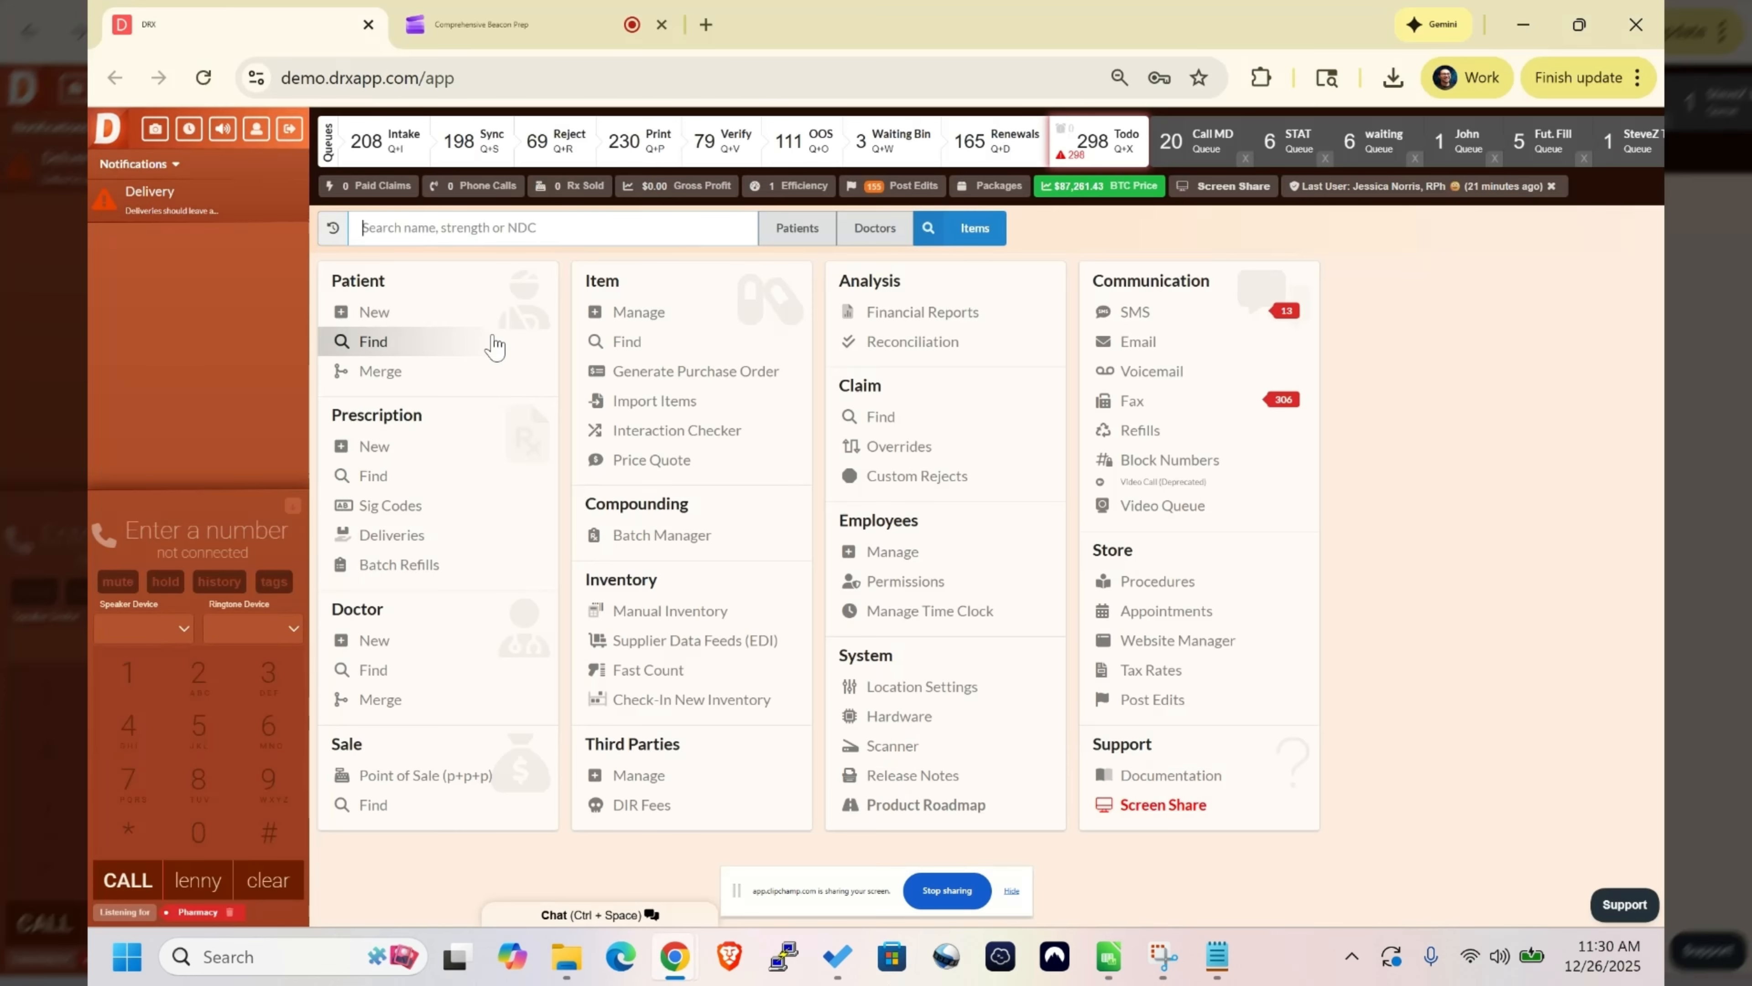
left_click(627, 240)
type("jardia")
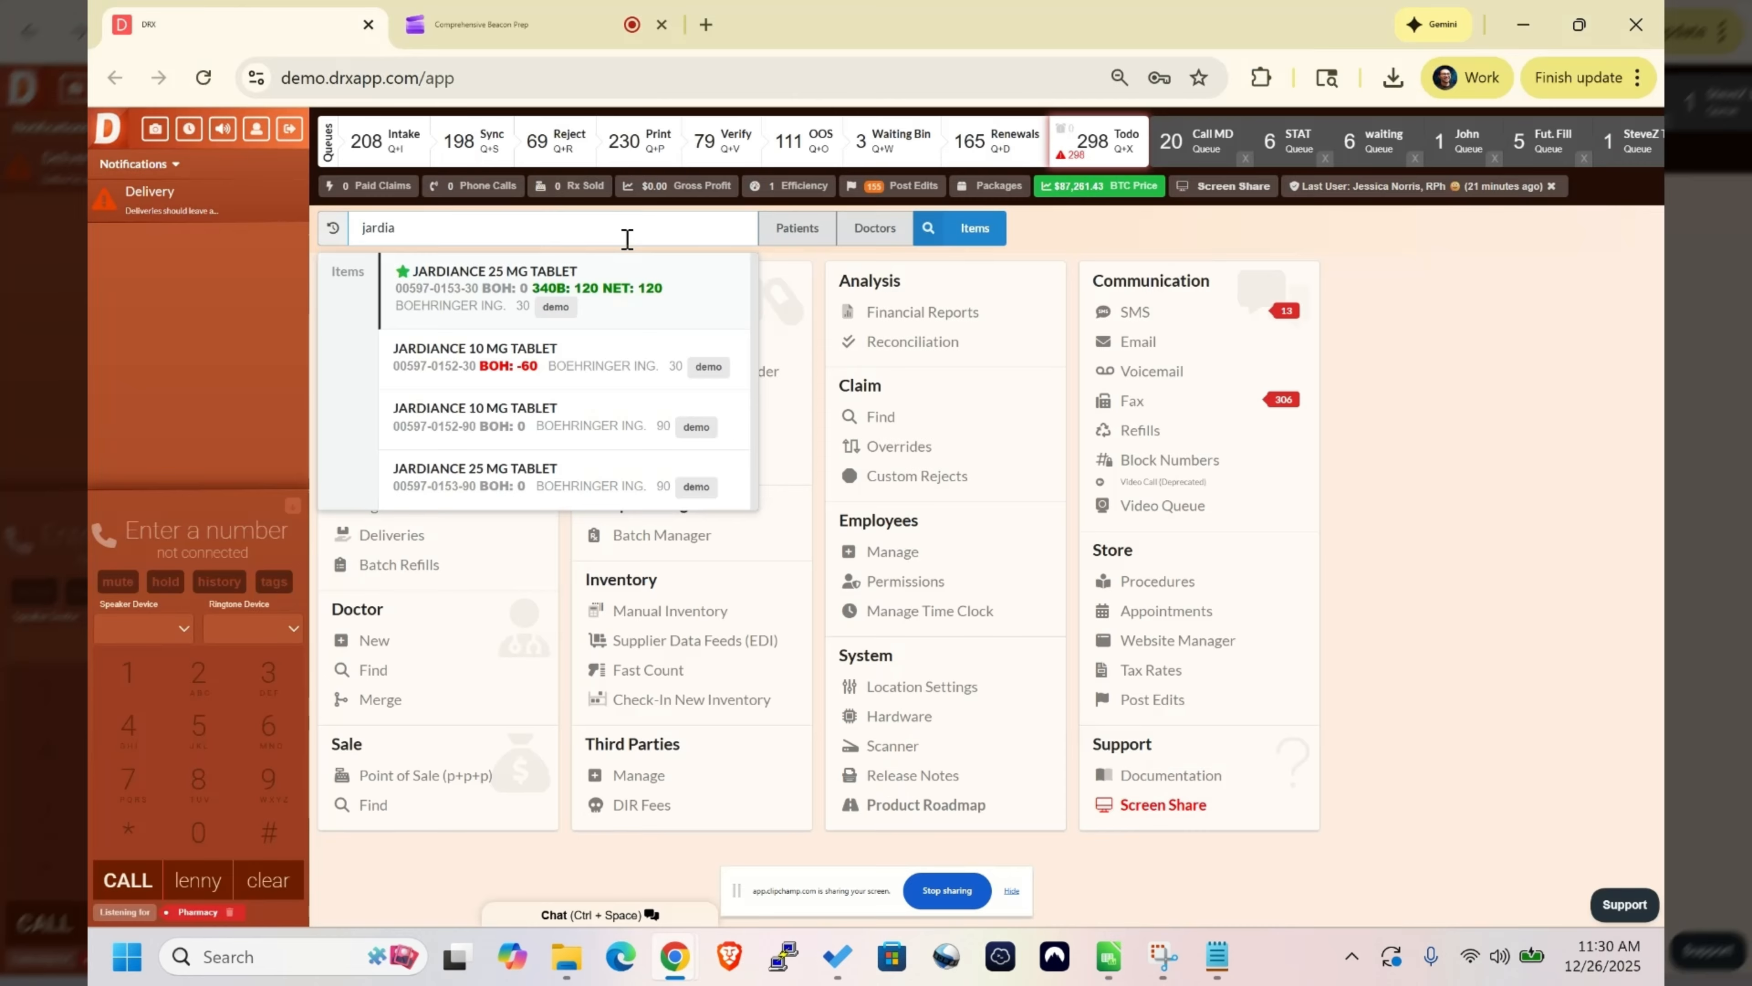
key("Down")
key("Return")
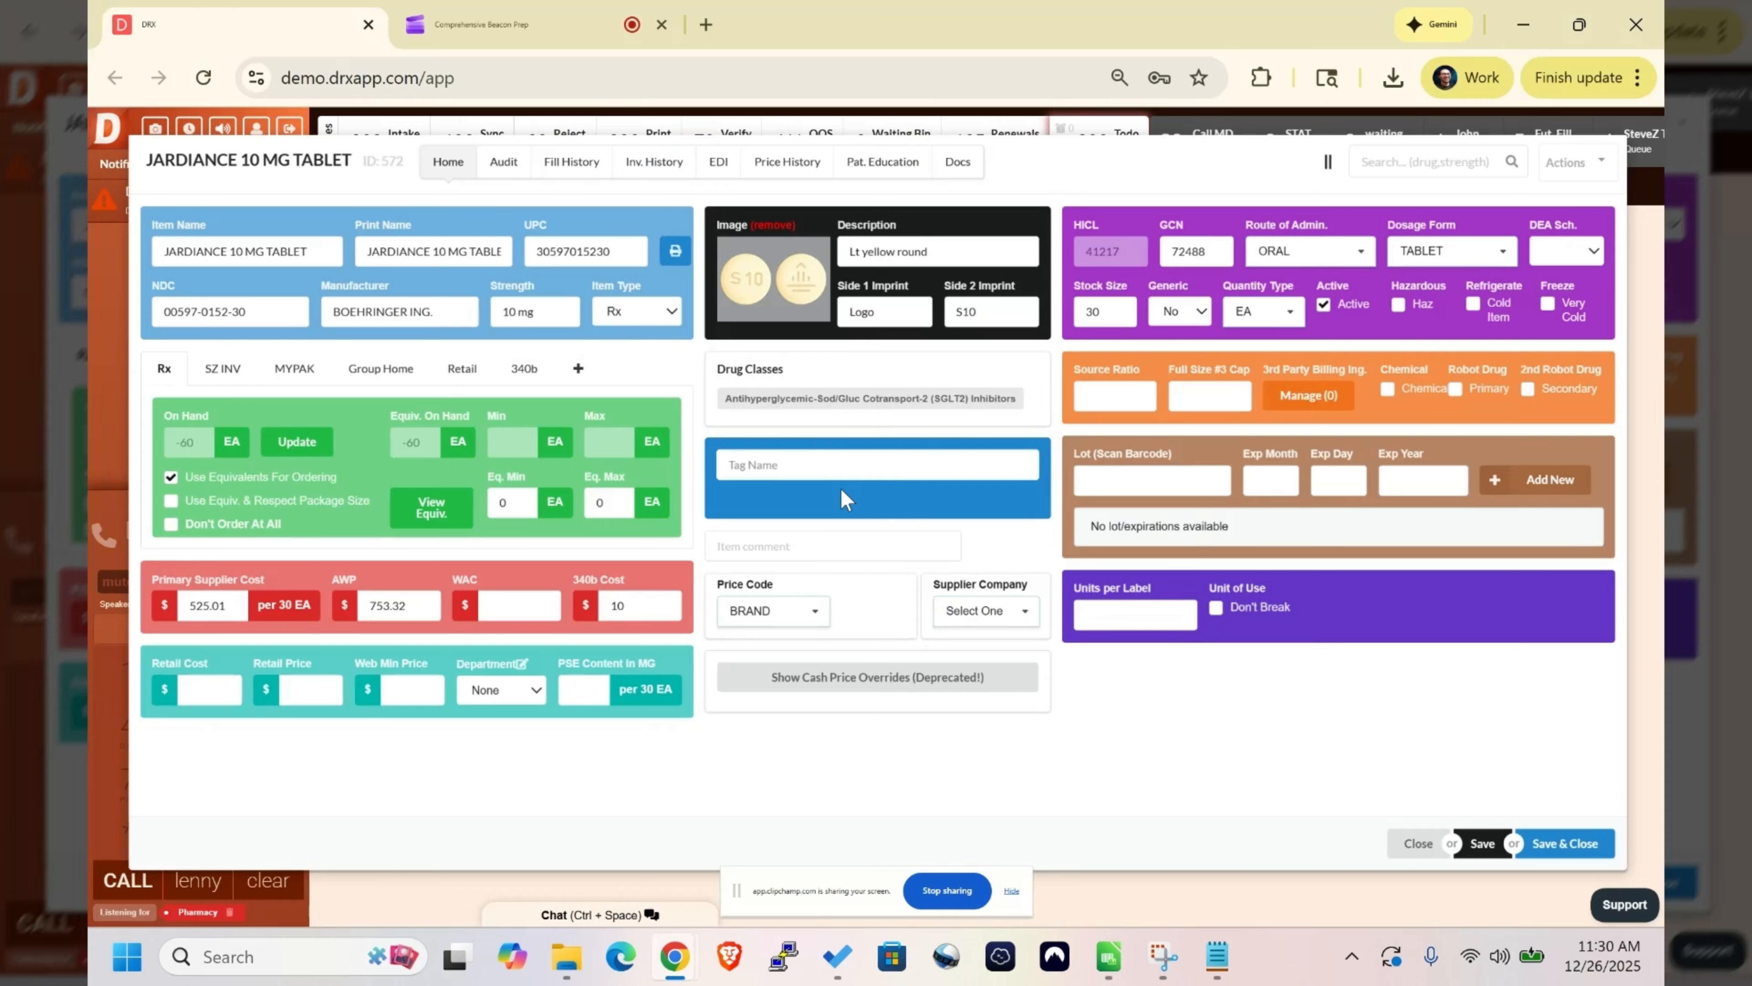
- Create the new item tag "rm", assign it to the Jardiance 10 mg tablet, and save and close the record
left_click(823, 461)
type("rm")
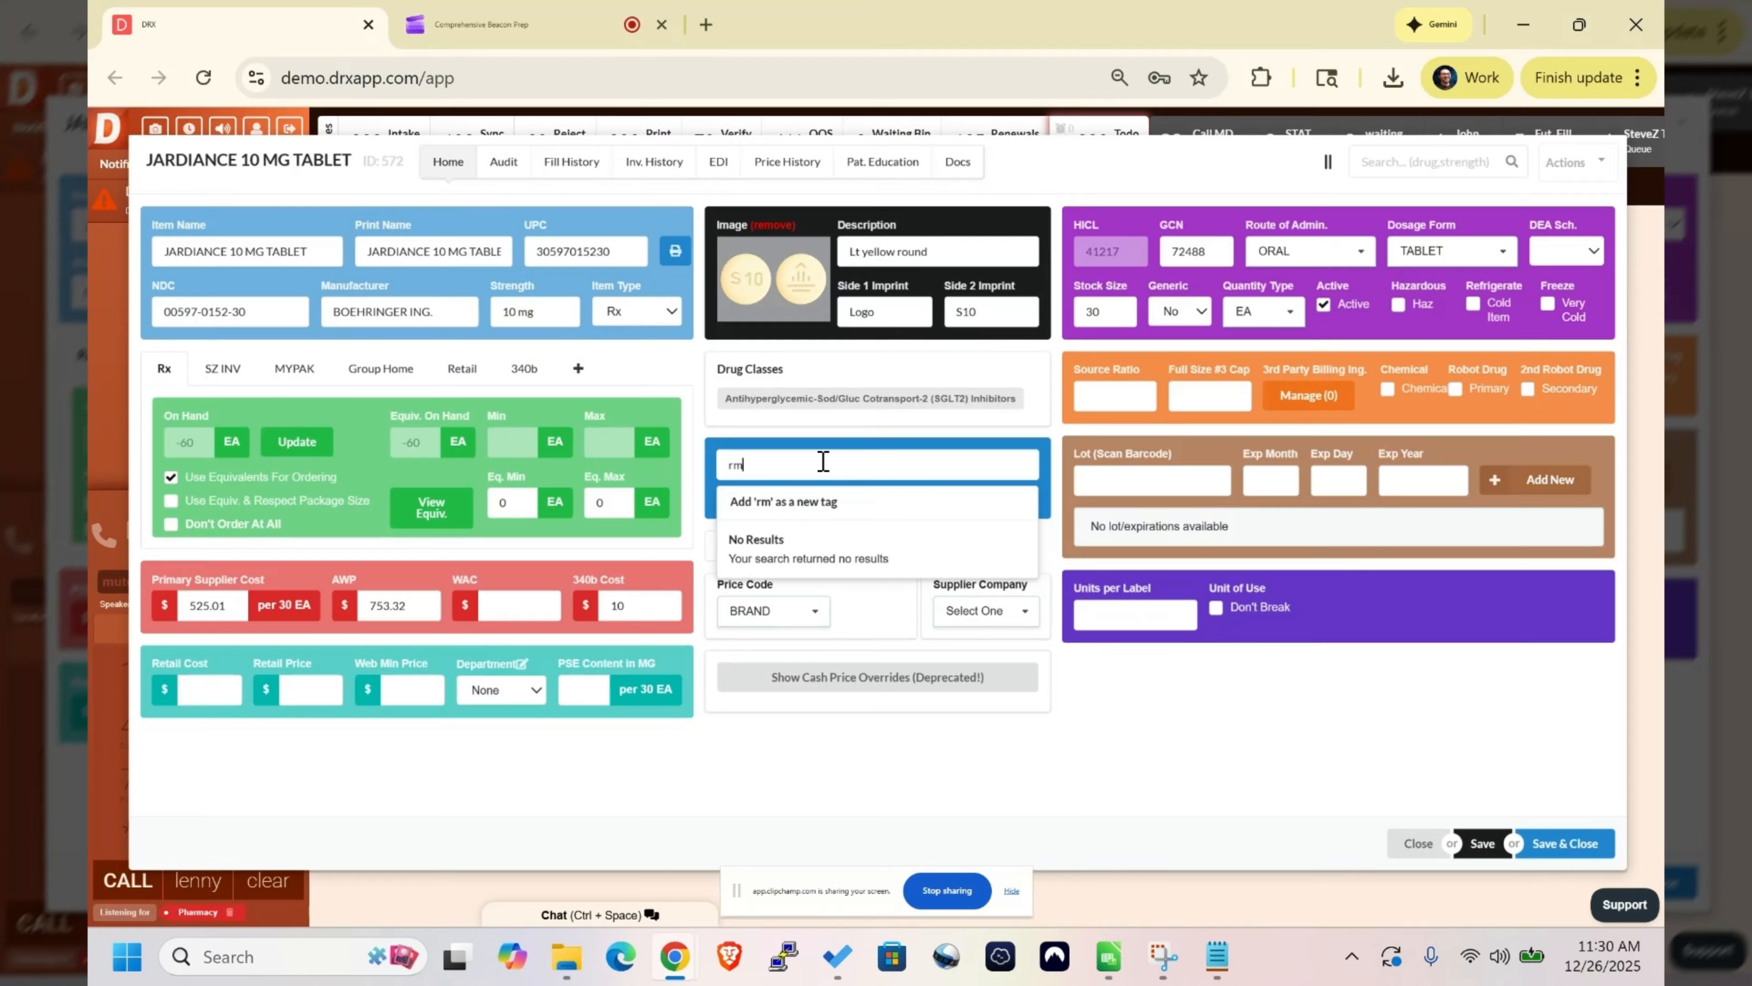
left_click(809, 505)
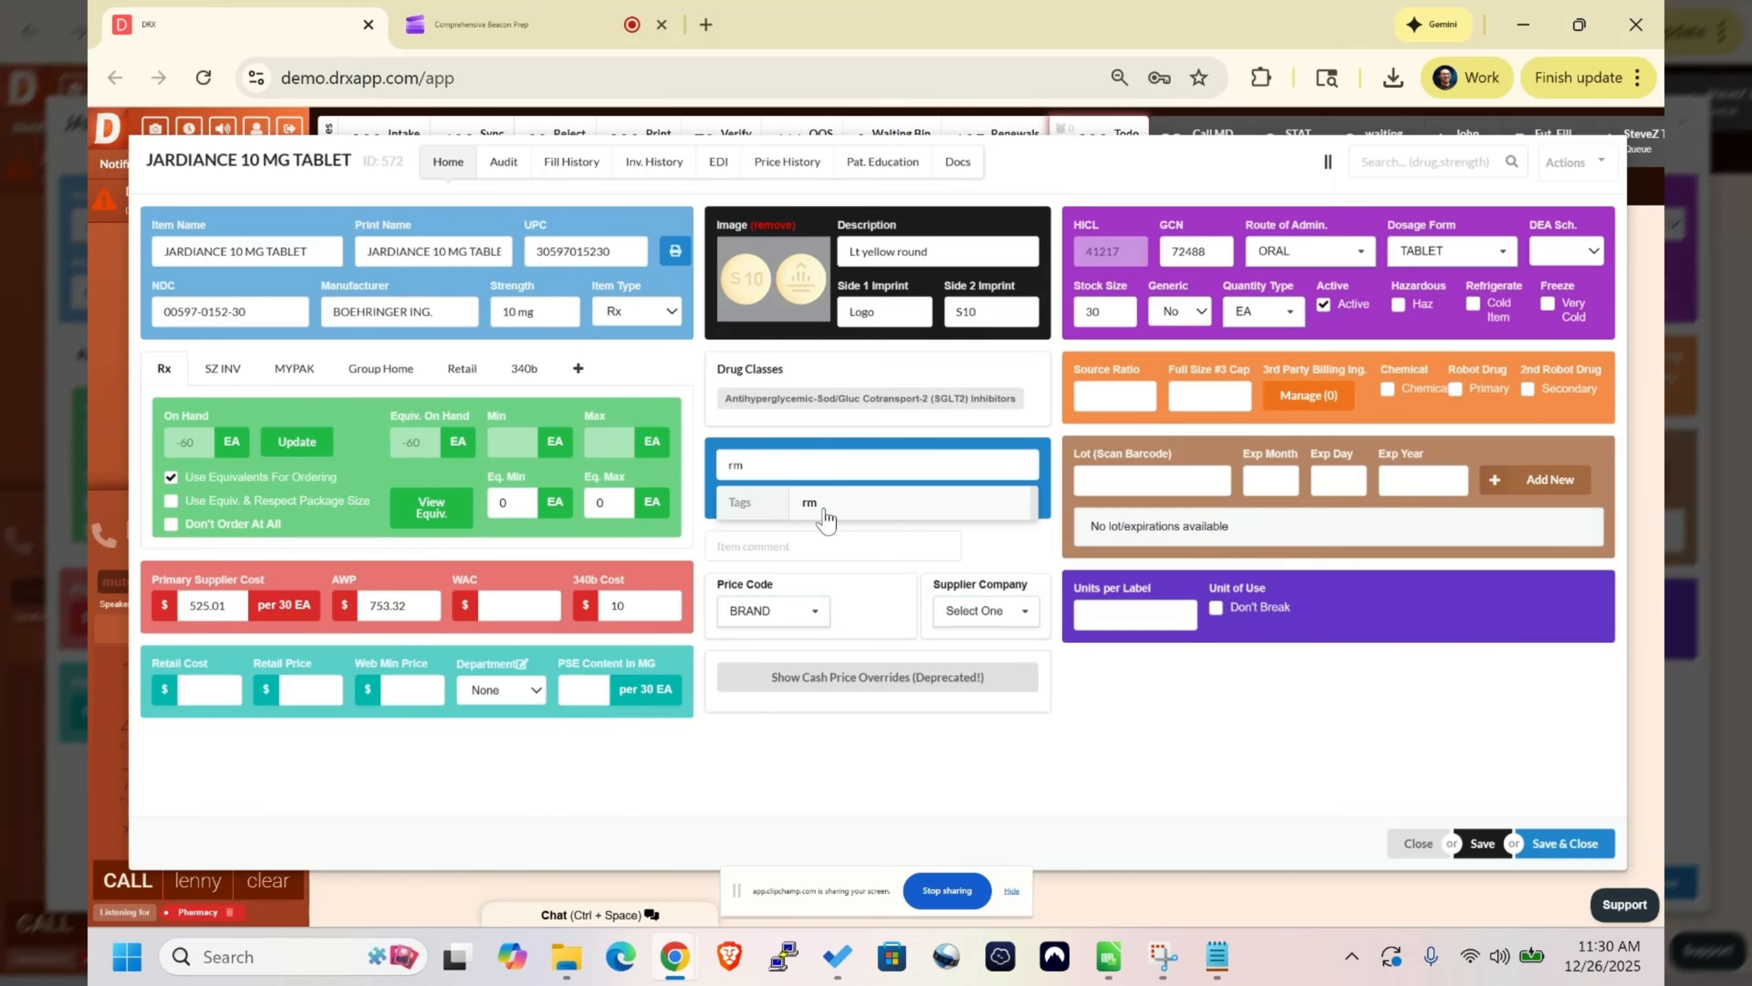
left_click(841, 516)
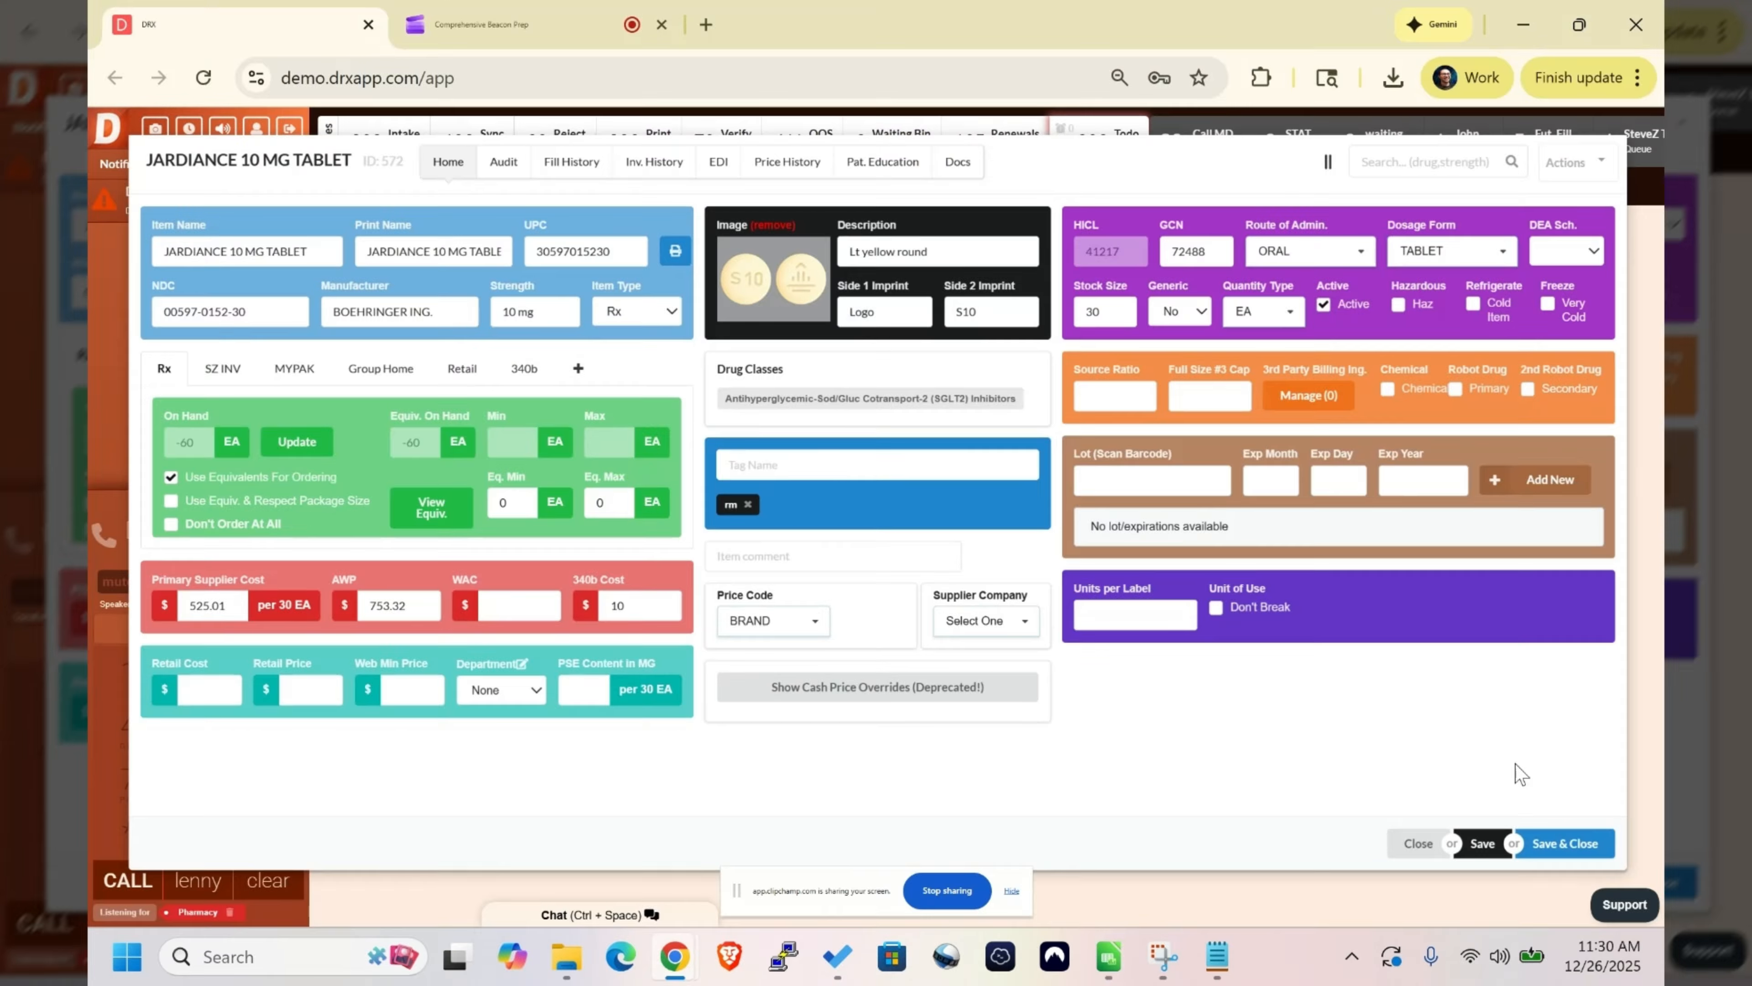
left_click(1474, 842)
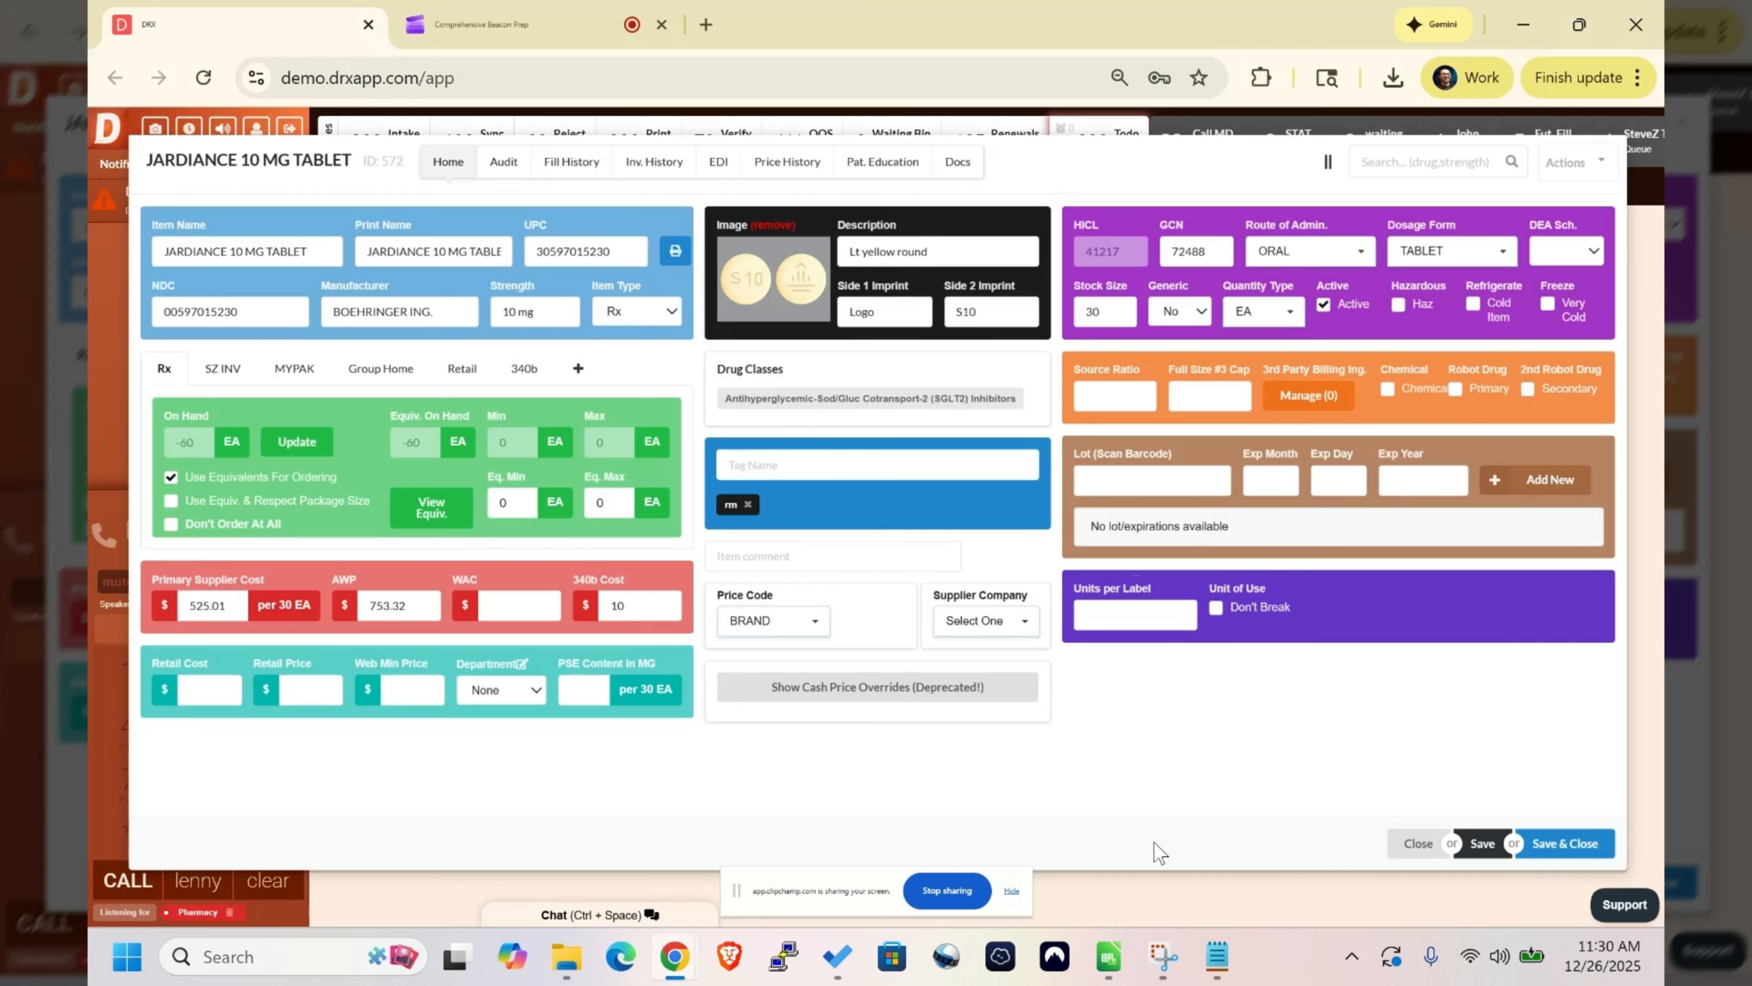
left_click(1110, 957)
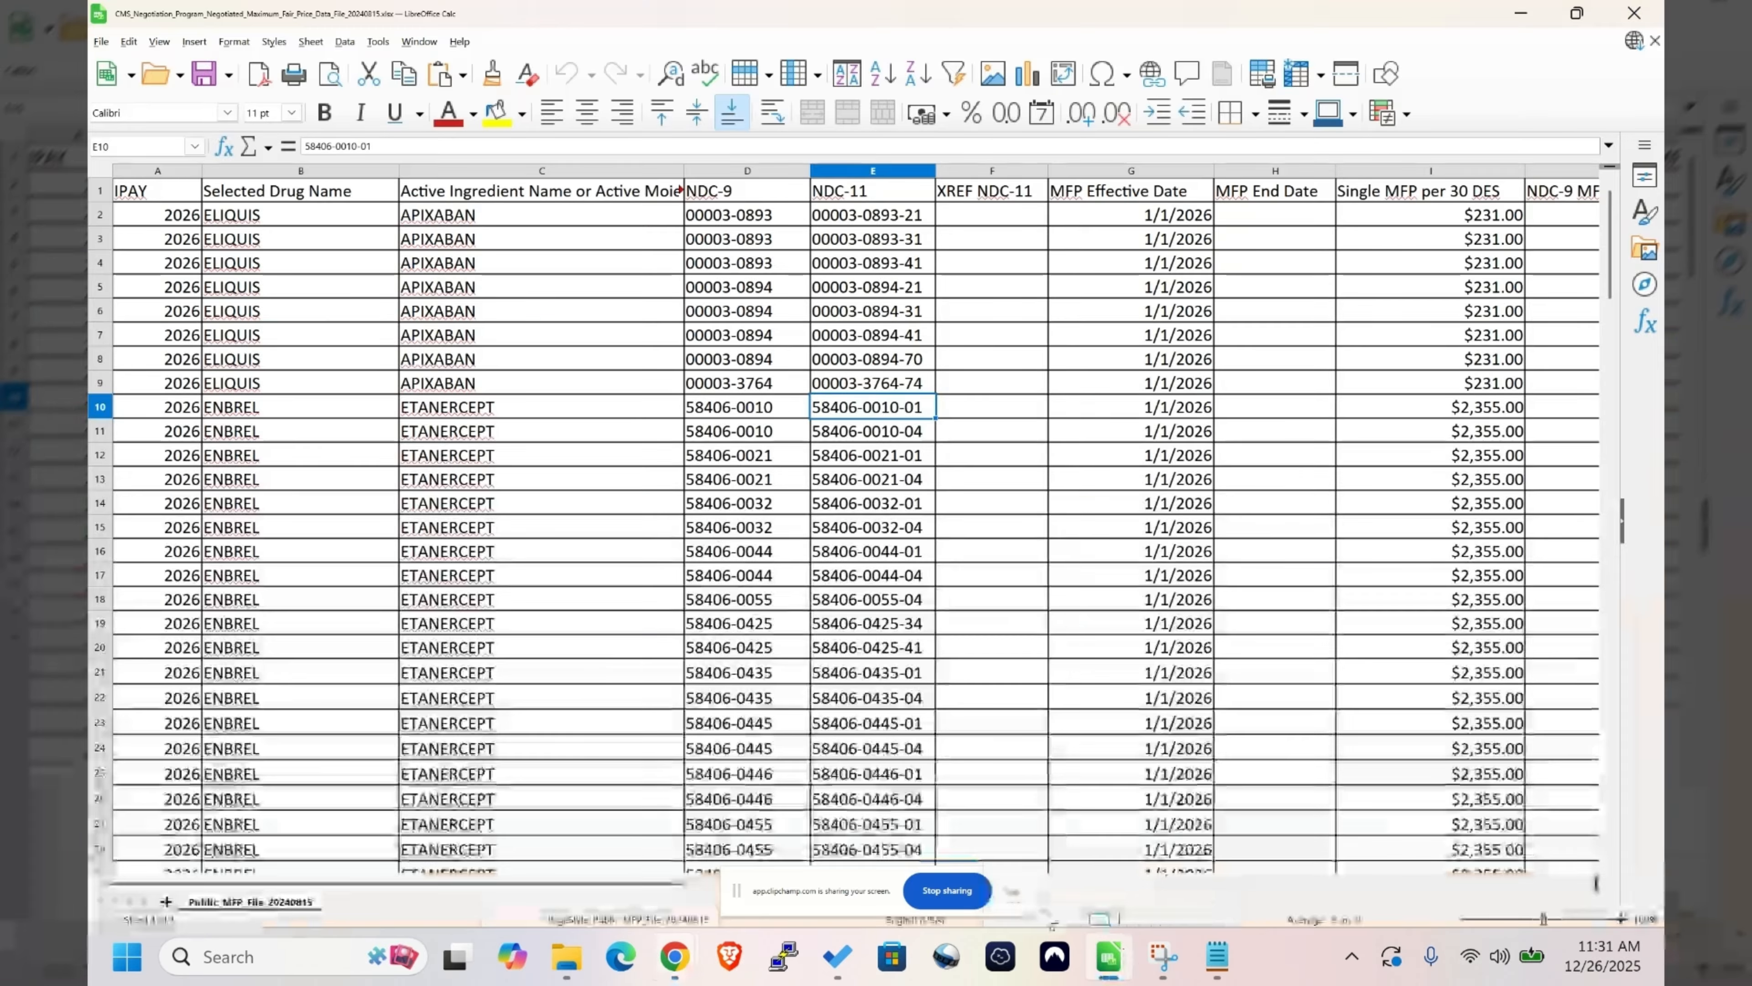
left_click(674, 957)
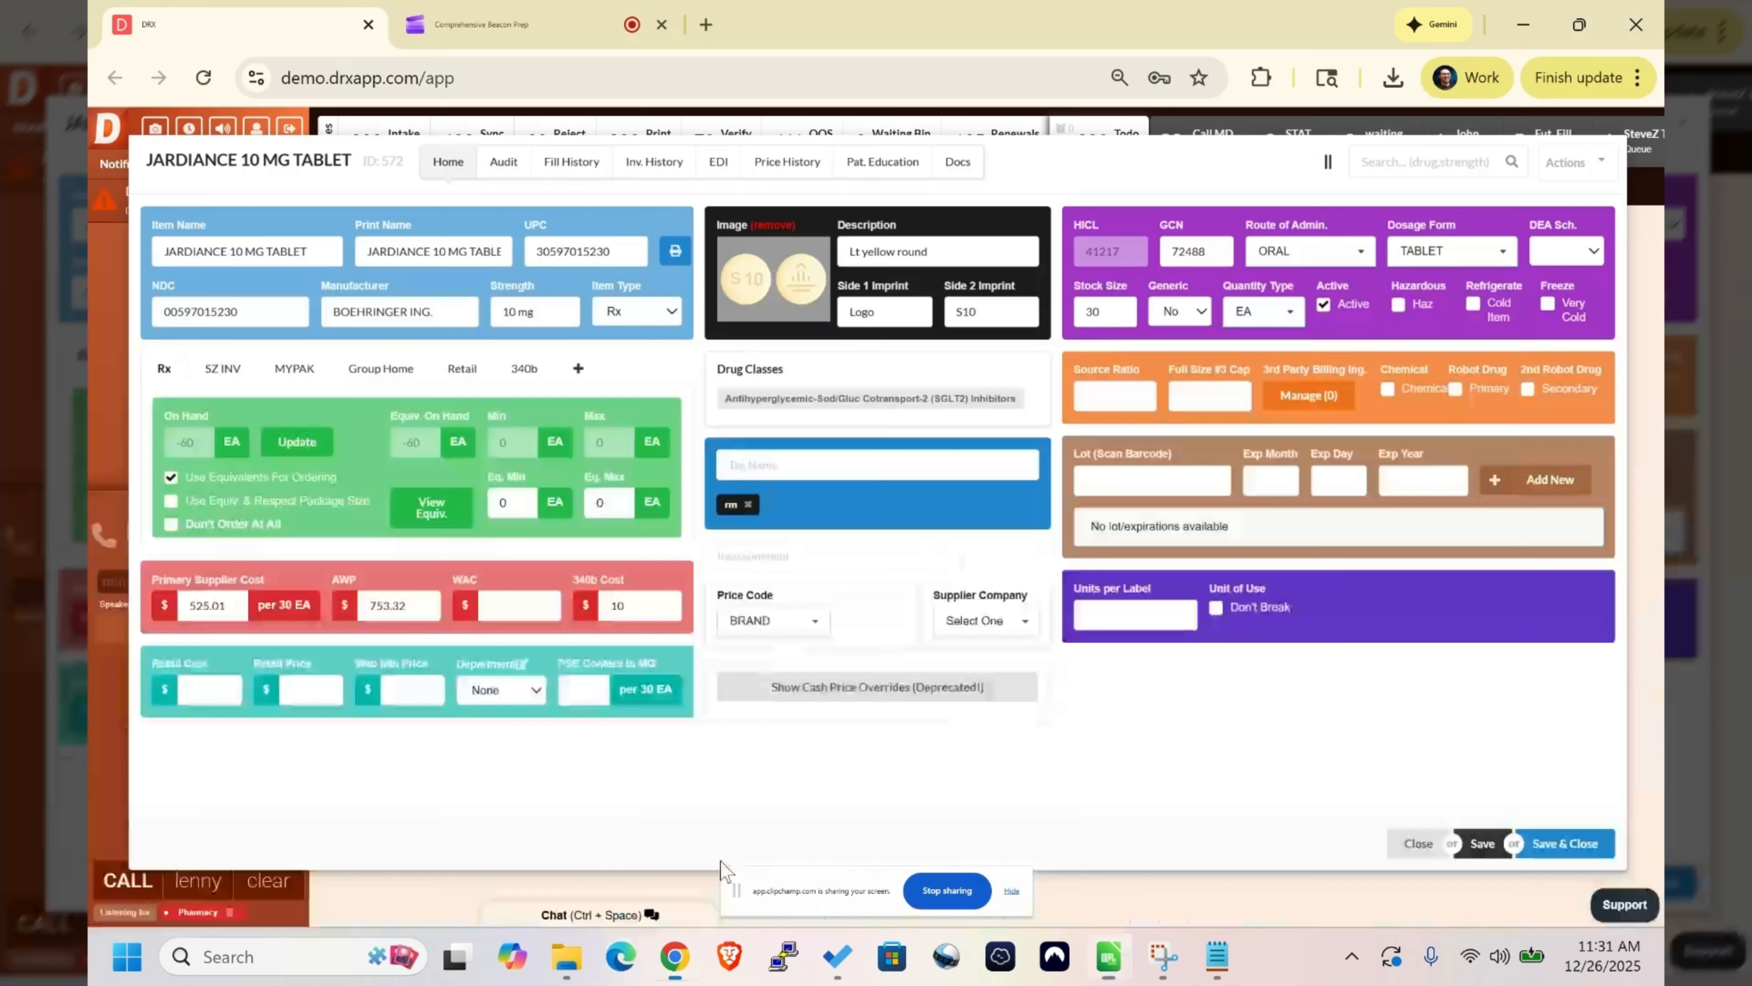
left_click(1400, 835)
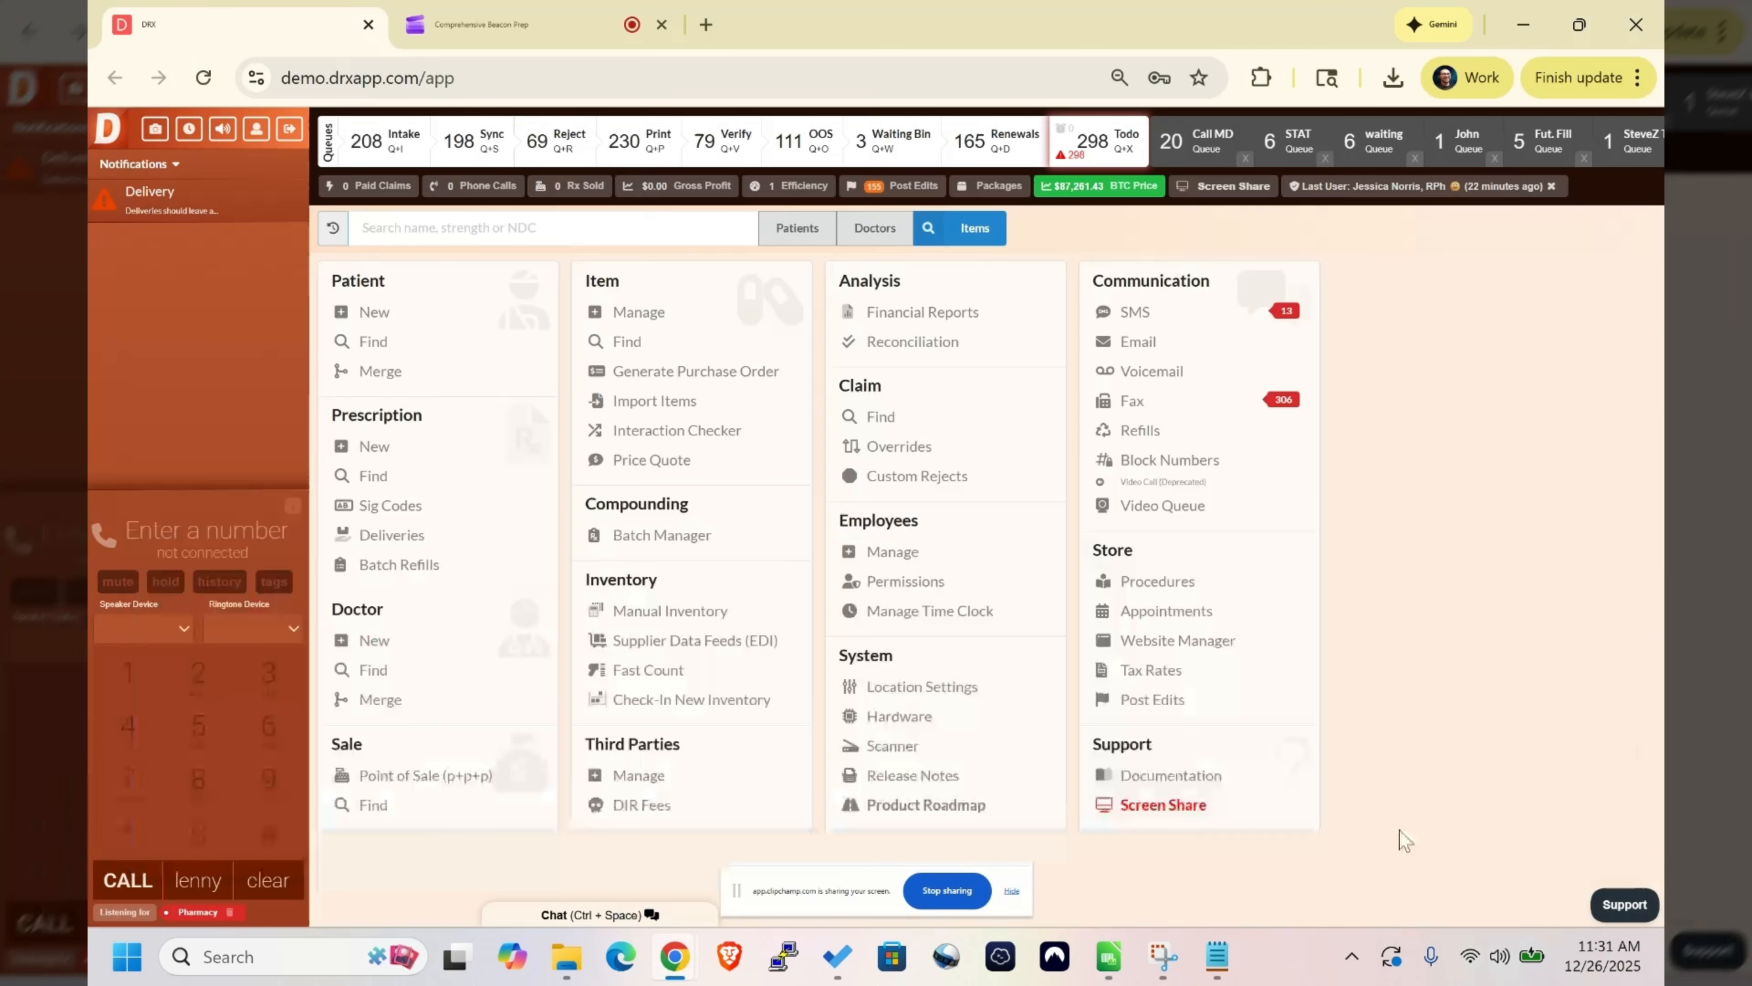
- Open the item search form and look over the drug list in the CMS price spreadsheet
left_click(628, 342)
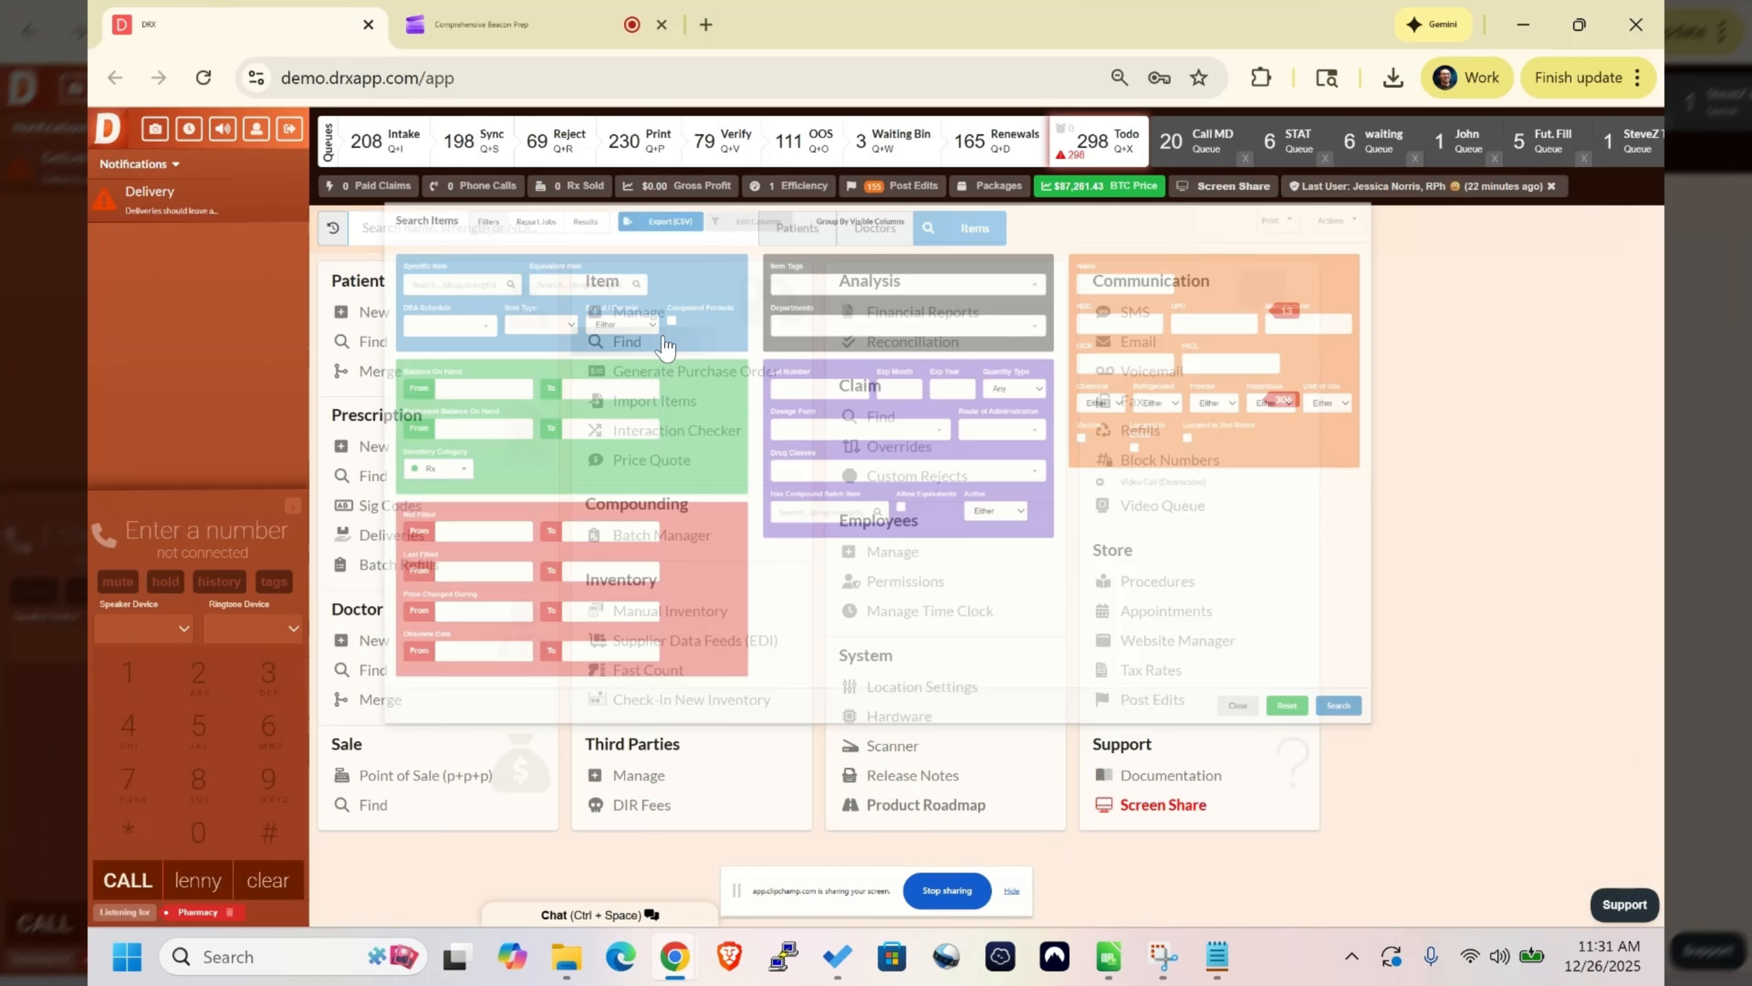
key("alt+Tab")
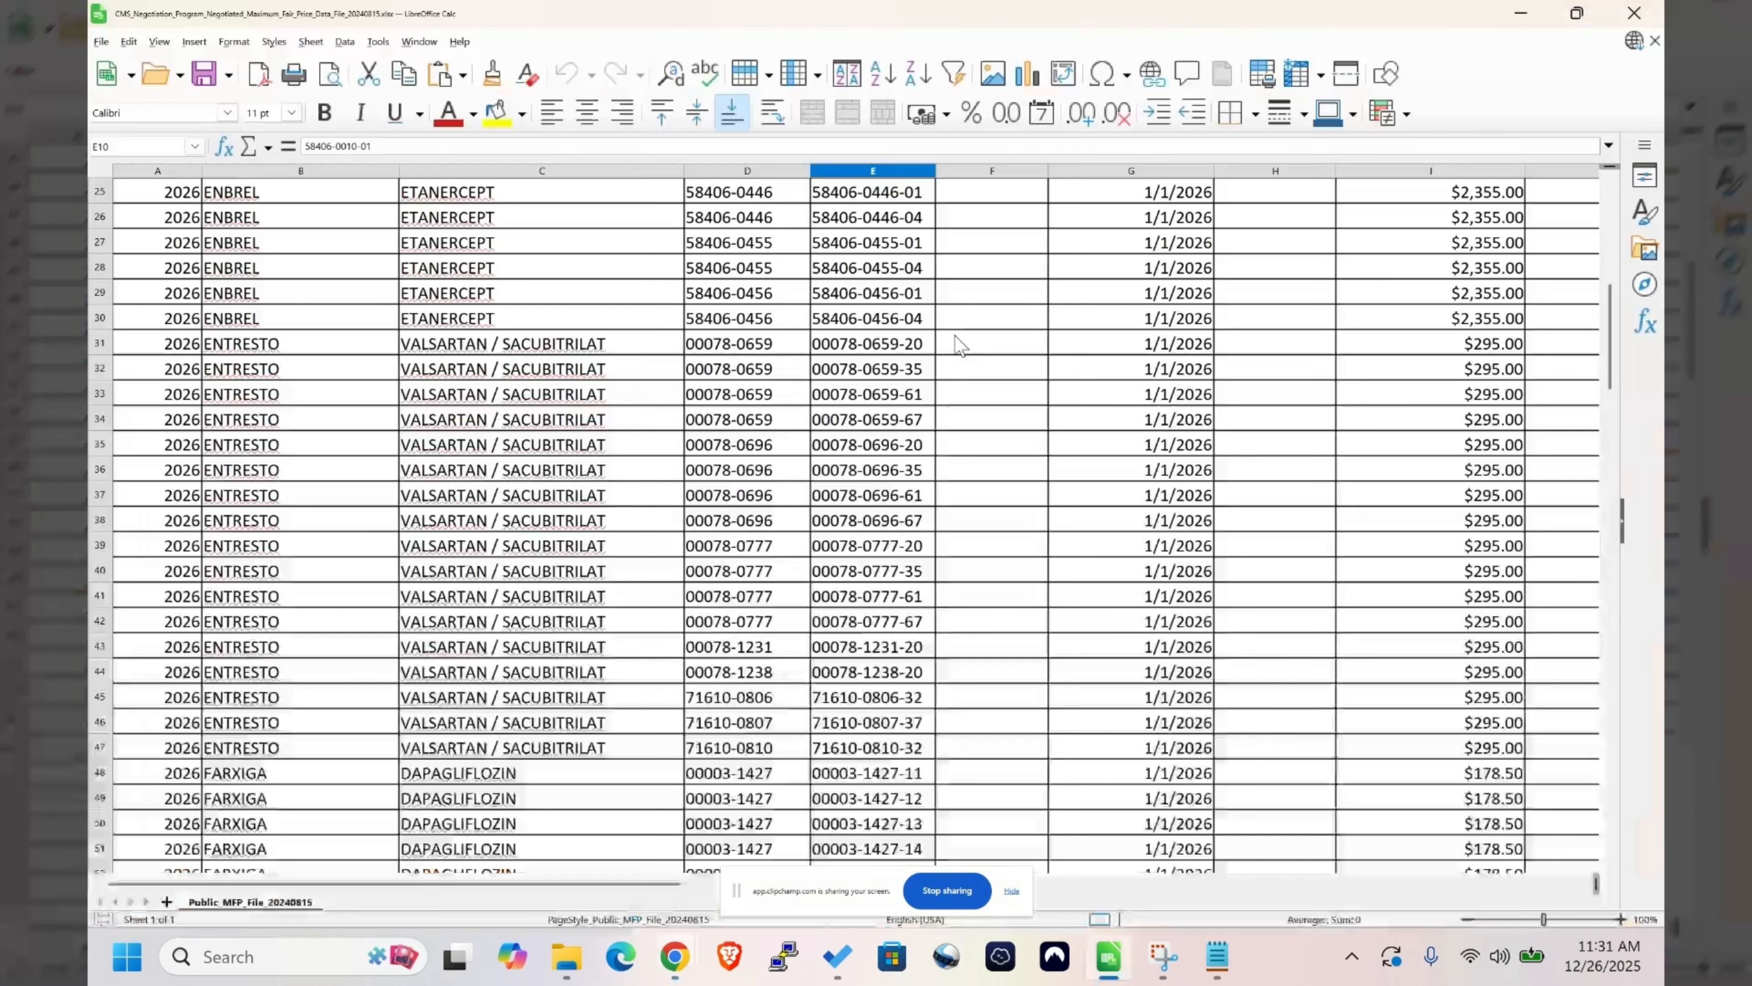
scroll(960, 344, "down", 20)
scroll(960, 344, "down", 7)
scroll(959, 345, "up", 19)
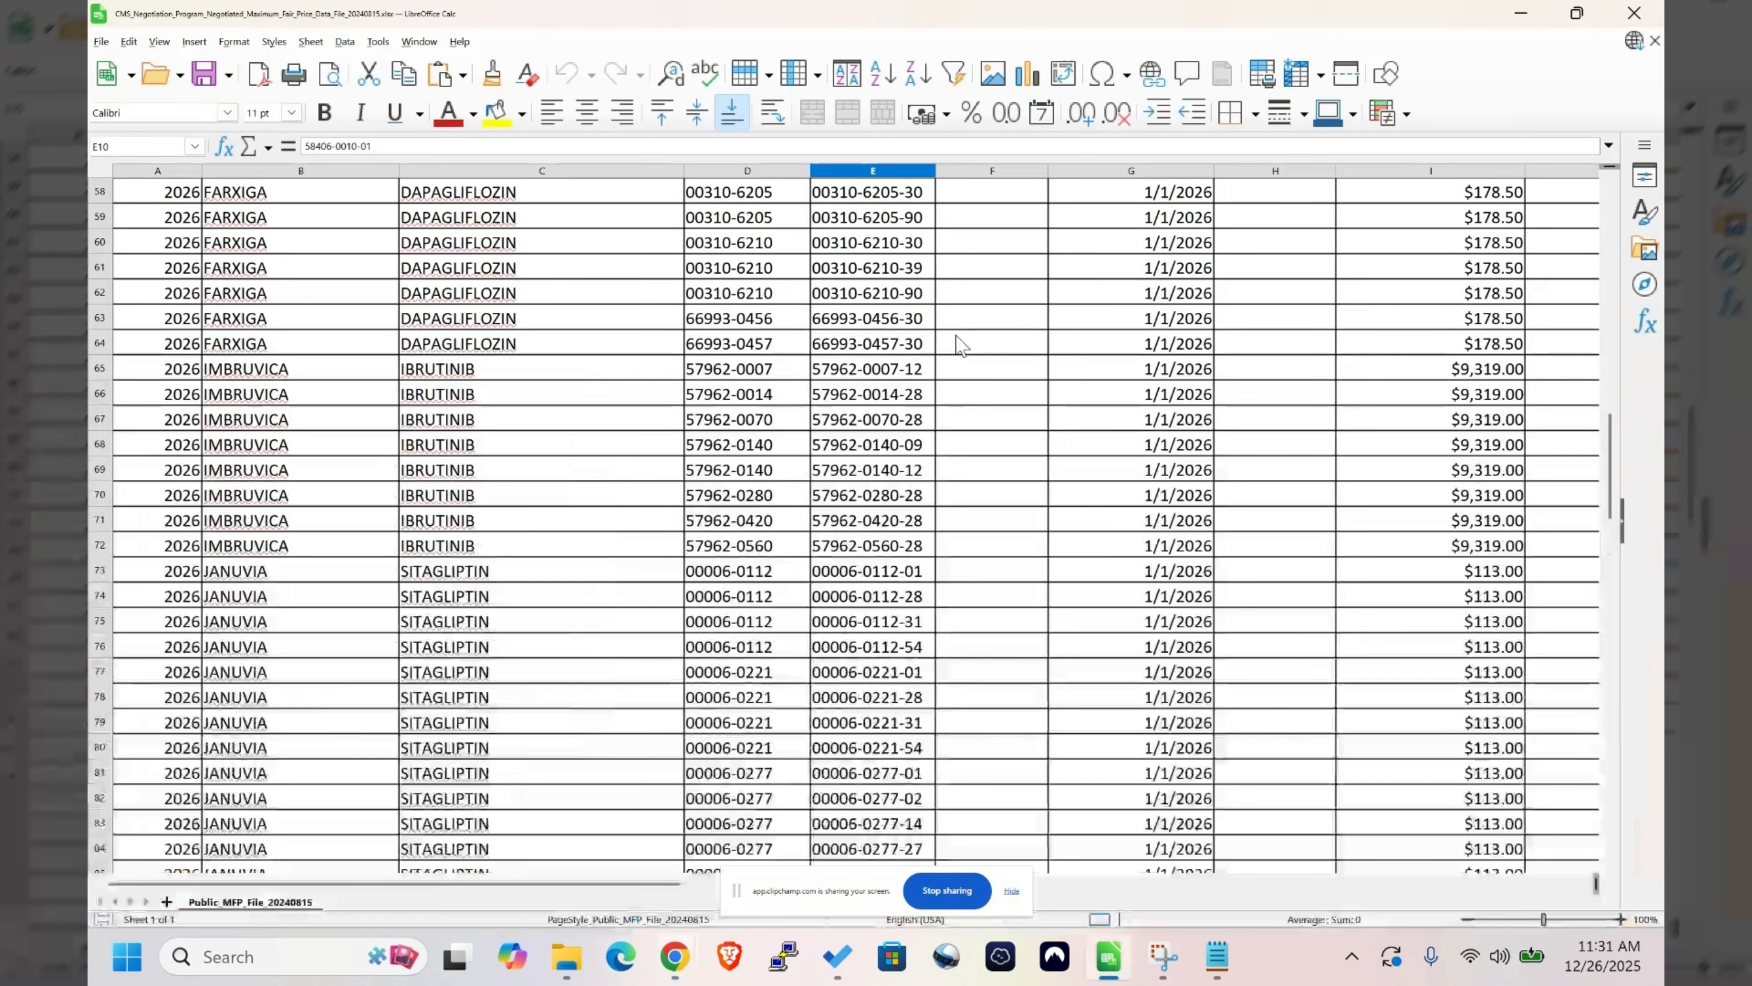
scroll(959, 344, "up", 17)
scroll(956, 336, "up", 2)
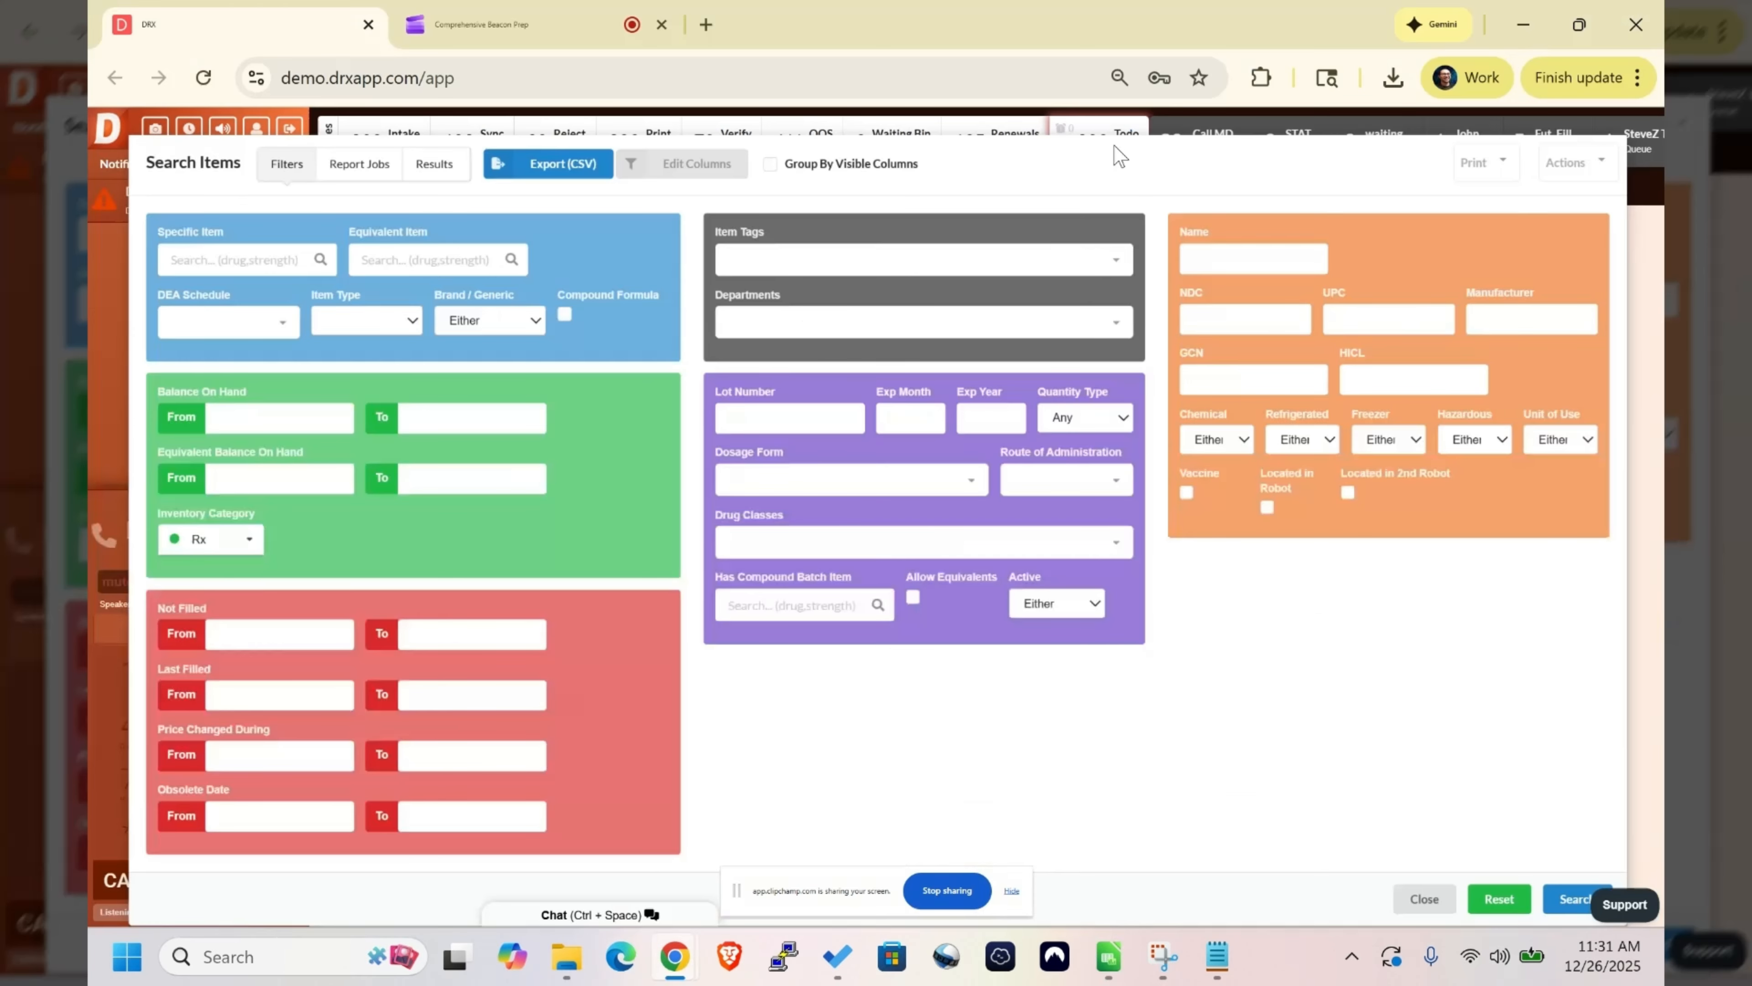
- Run an item search in DRX filtered by the name "jardiance"
left_click(1257, 261)
type("jardiance")
left_click(1572, 899)
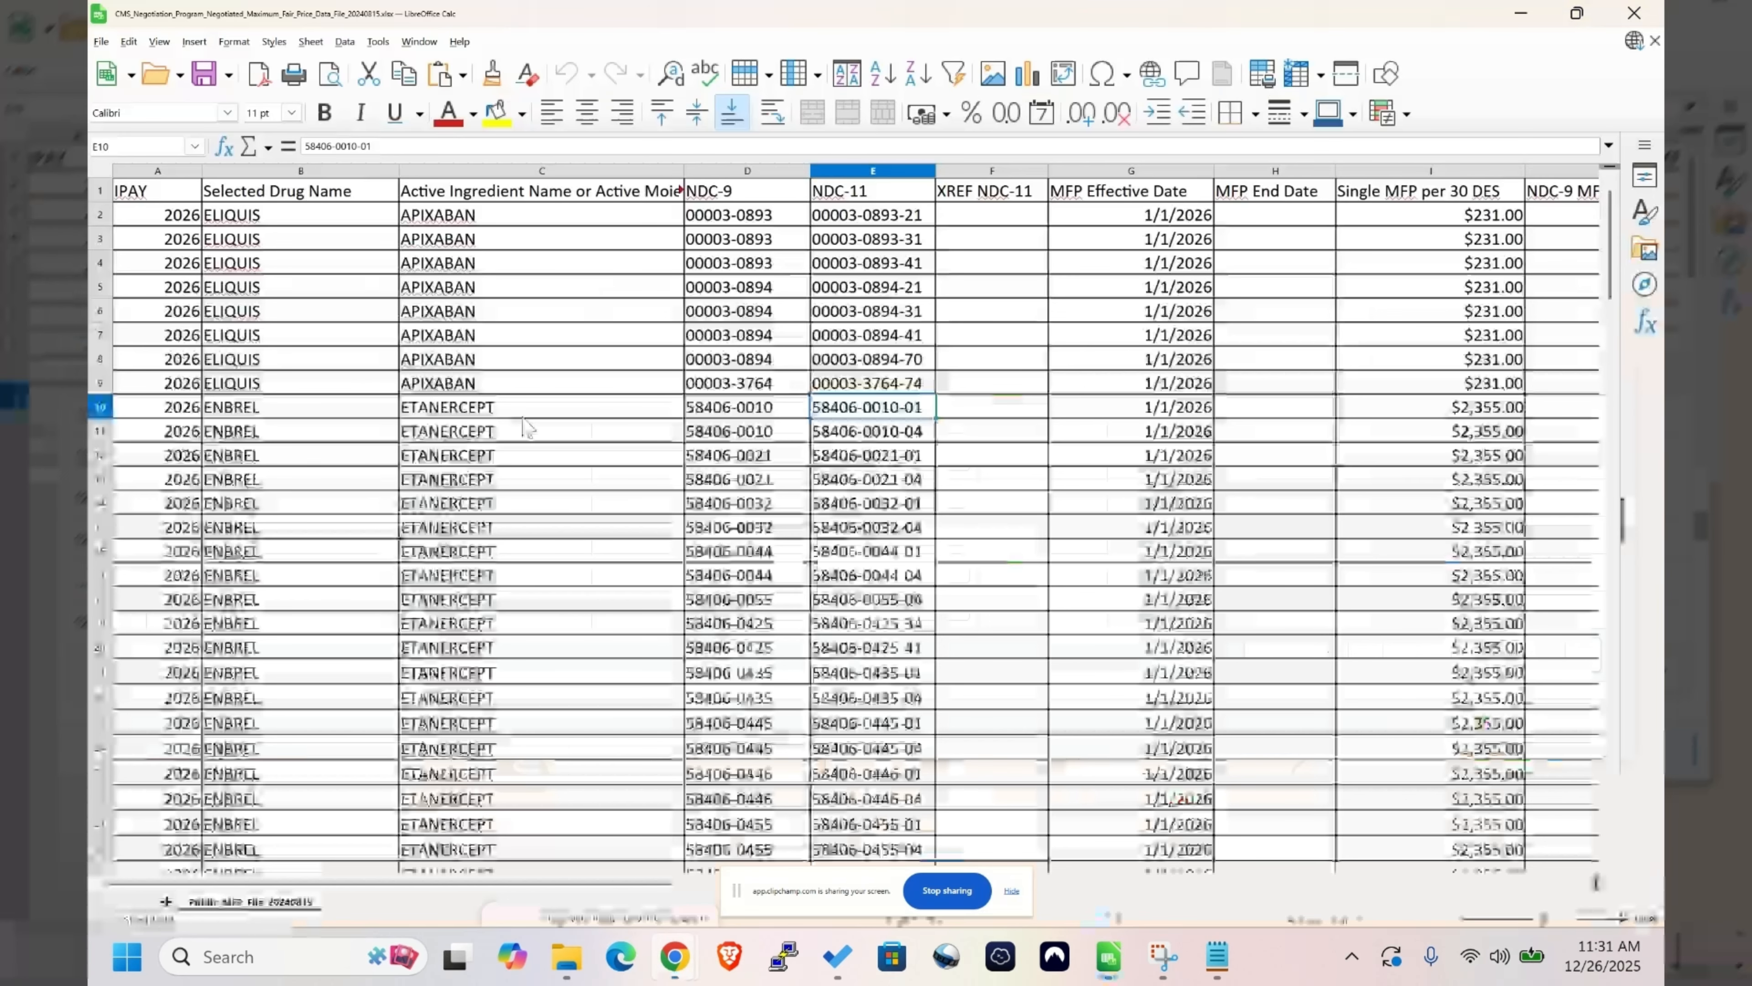
- View the Jardiance search report and check the tags on the 90-count Jardiance 10 mg tablet record
scroll(524, 426, "down", 15)
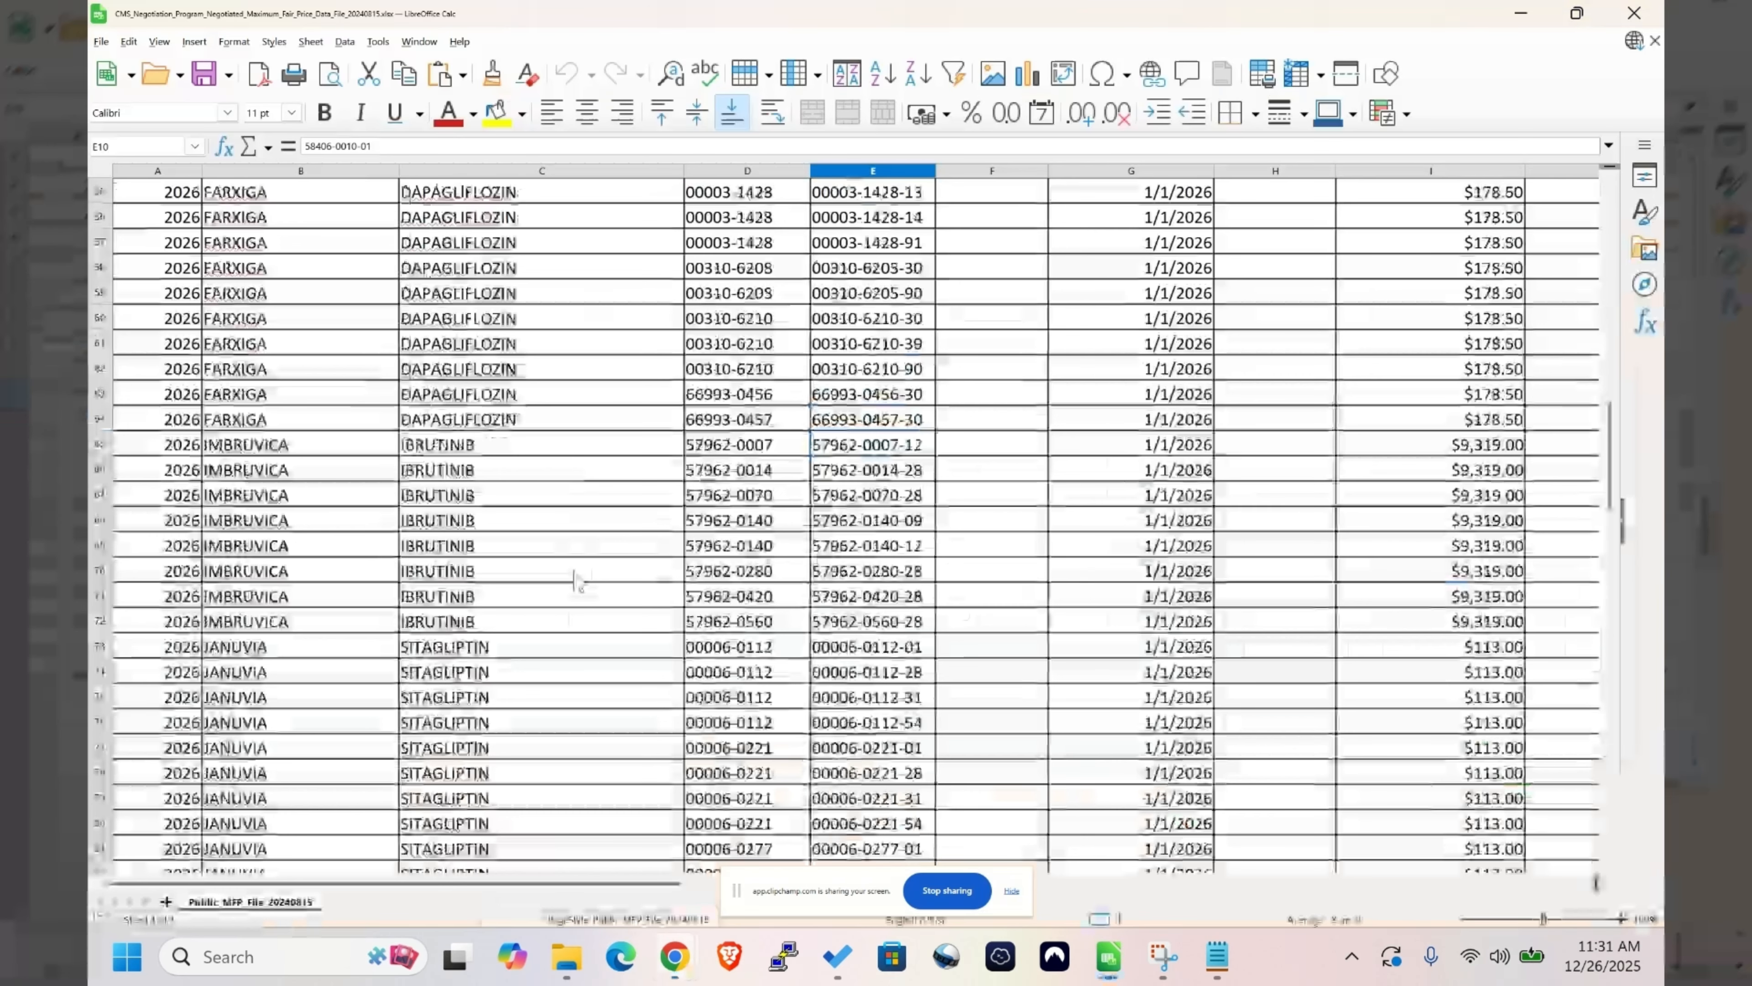
scroll(575, 580, "down", 9)
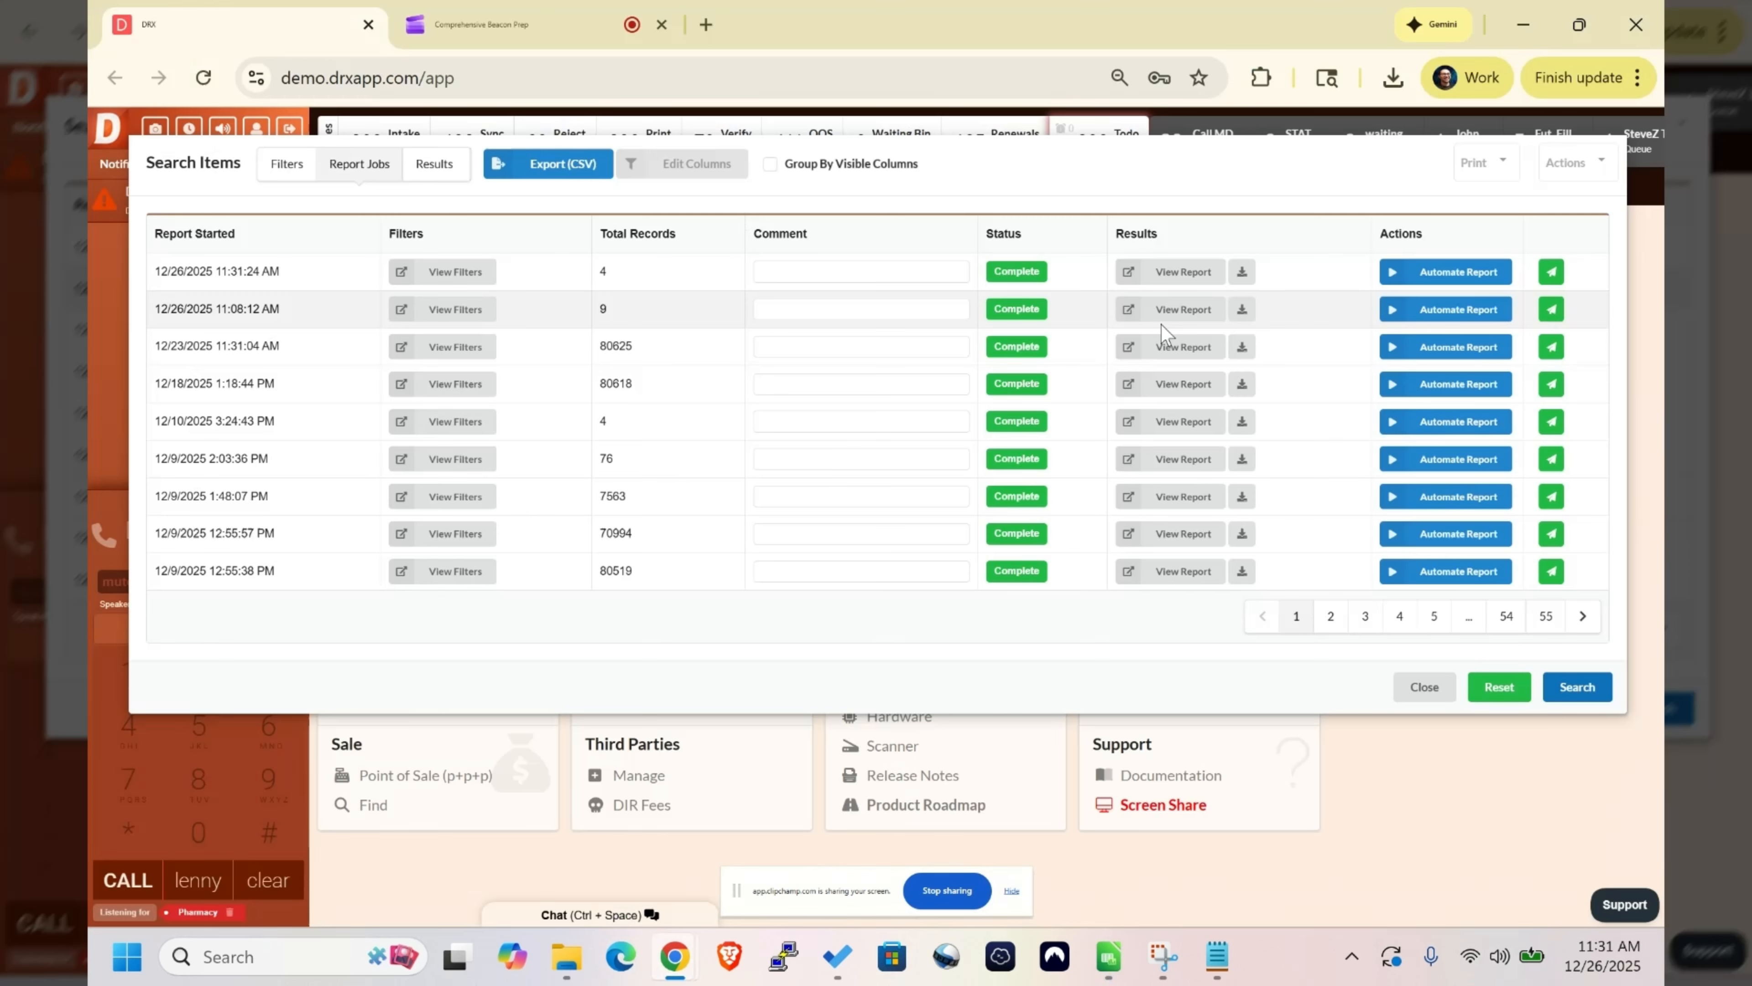
left_click(1161, 325)
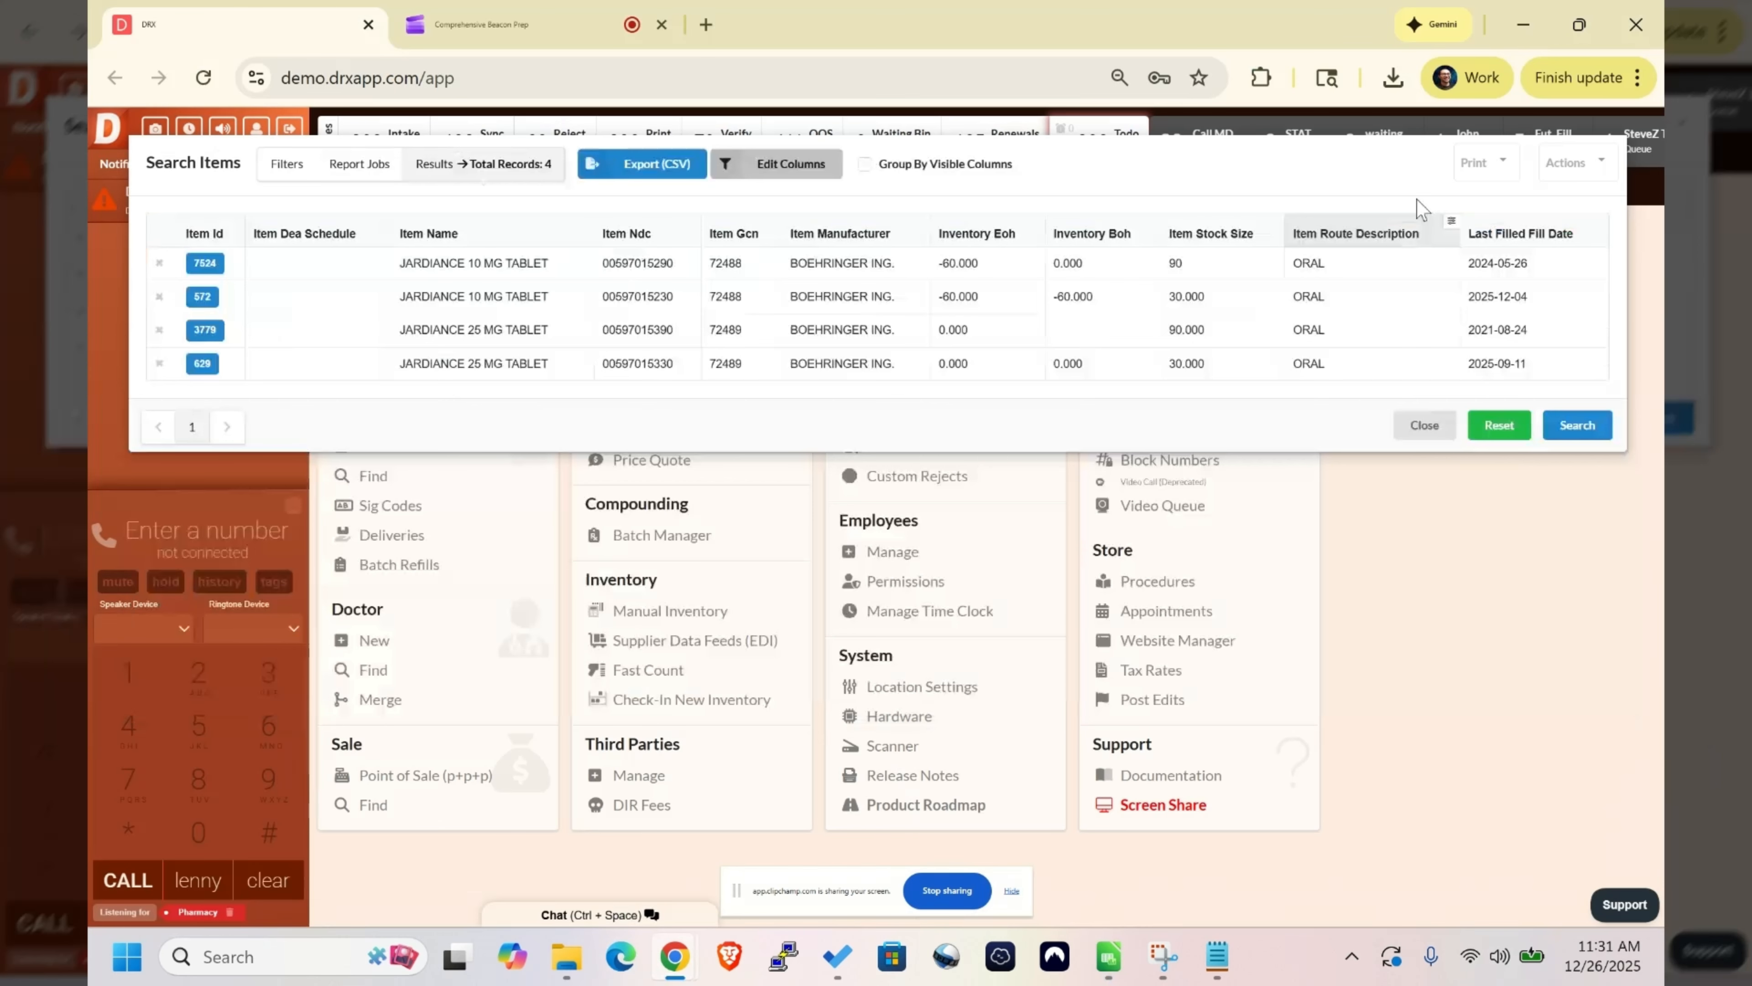
left_click(205, 263)
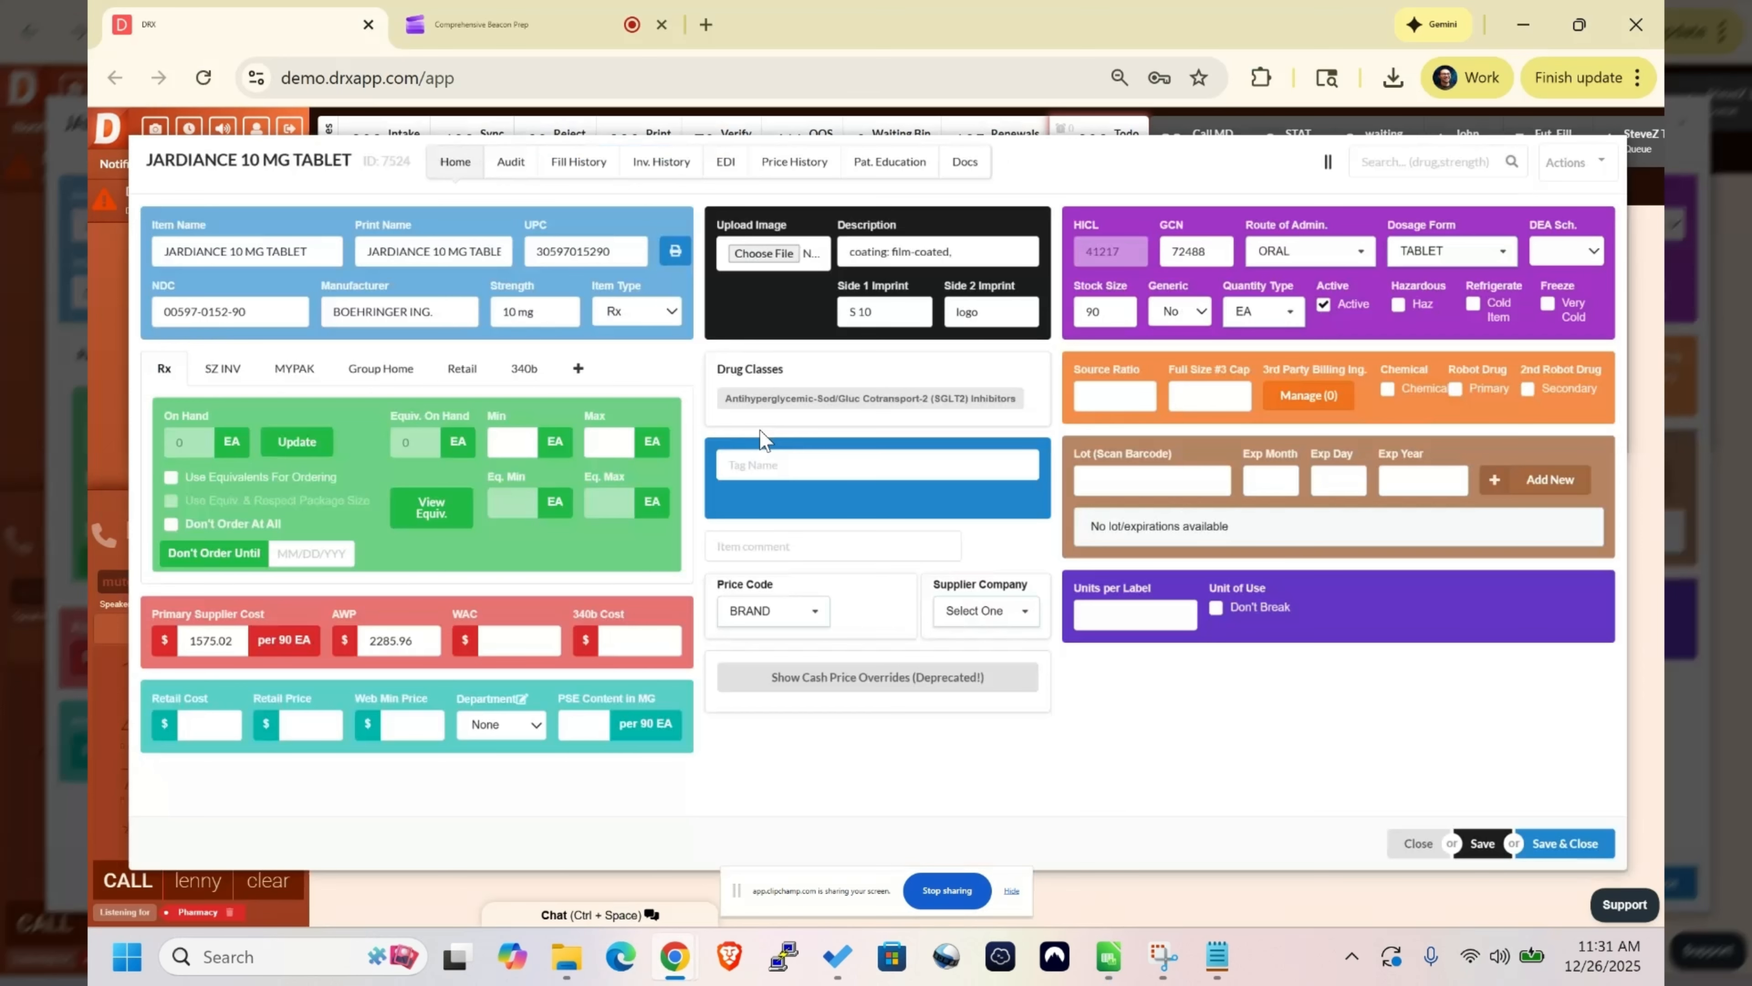
left_click(1407, 855)
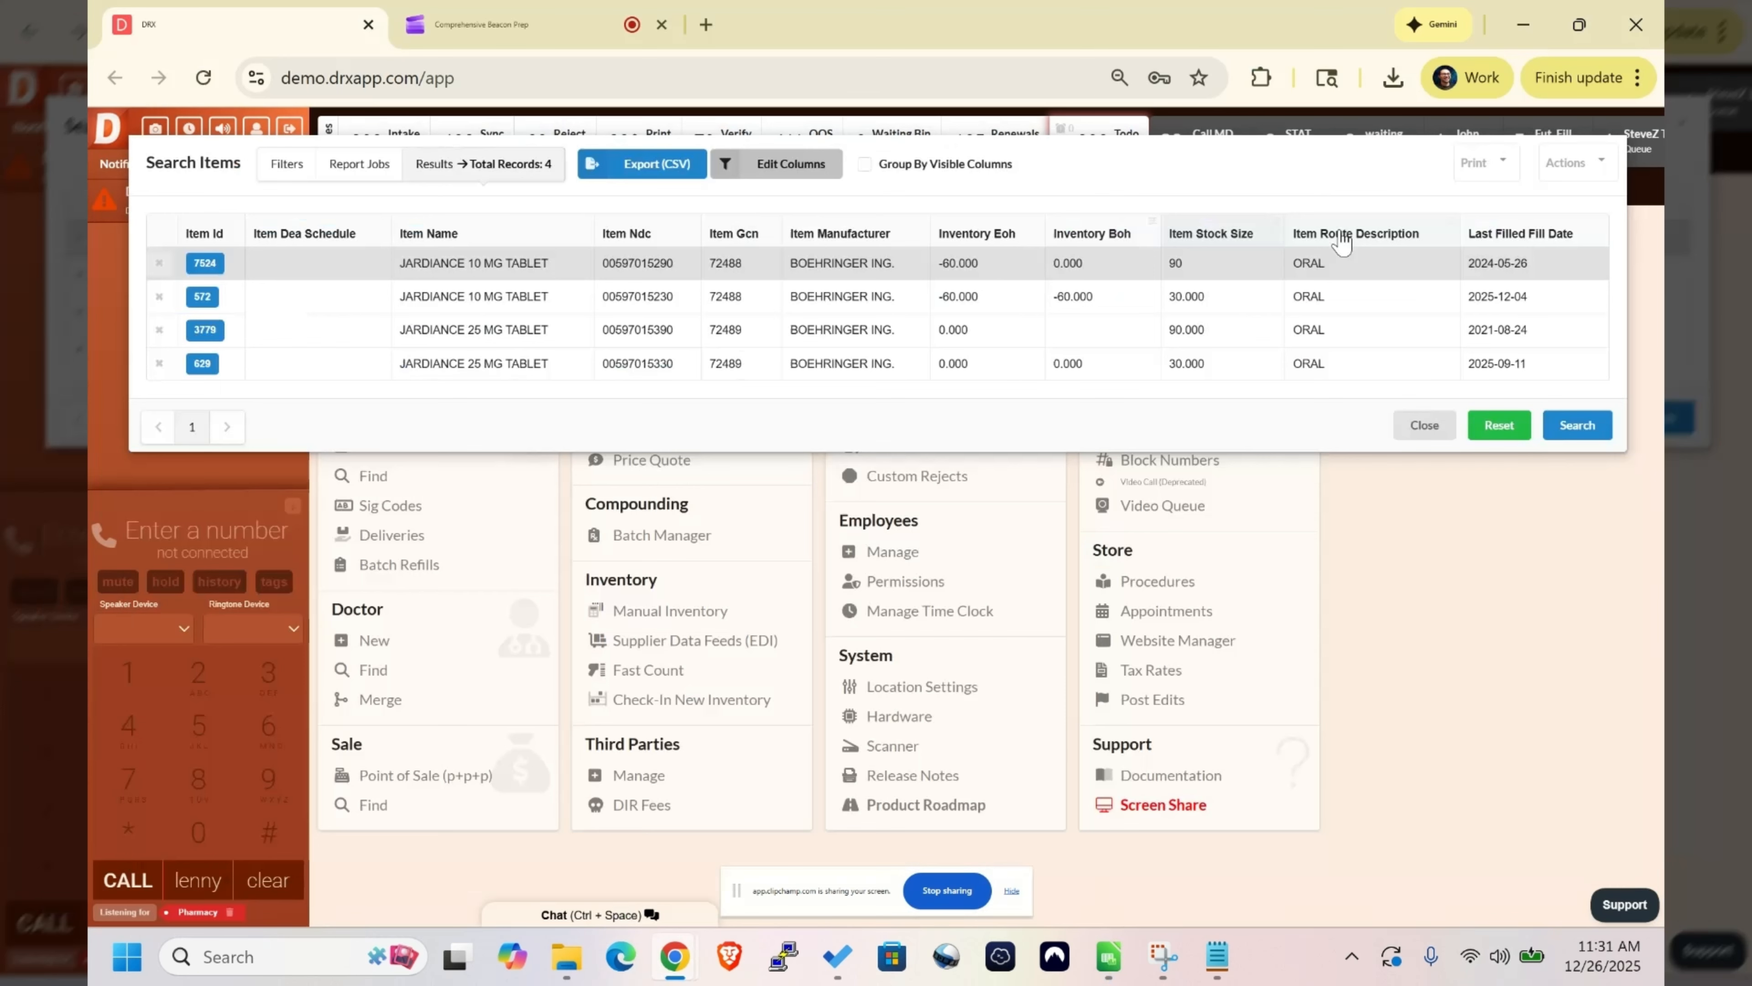
- Bulk add the item tag "rm" to all Jardiance items in the search results and submit the change
left_click(1570, 161)
scroll(1514, 325, "down", 2)
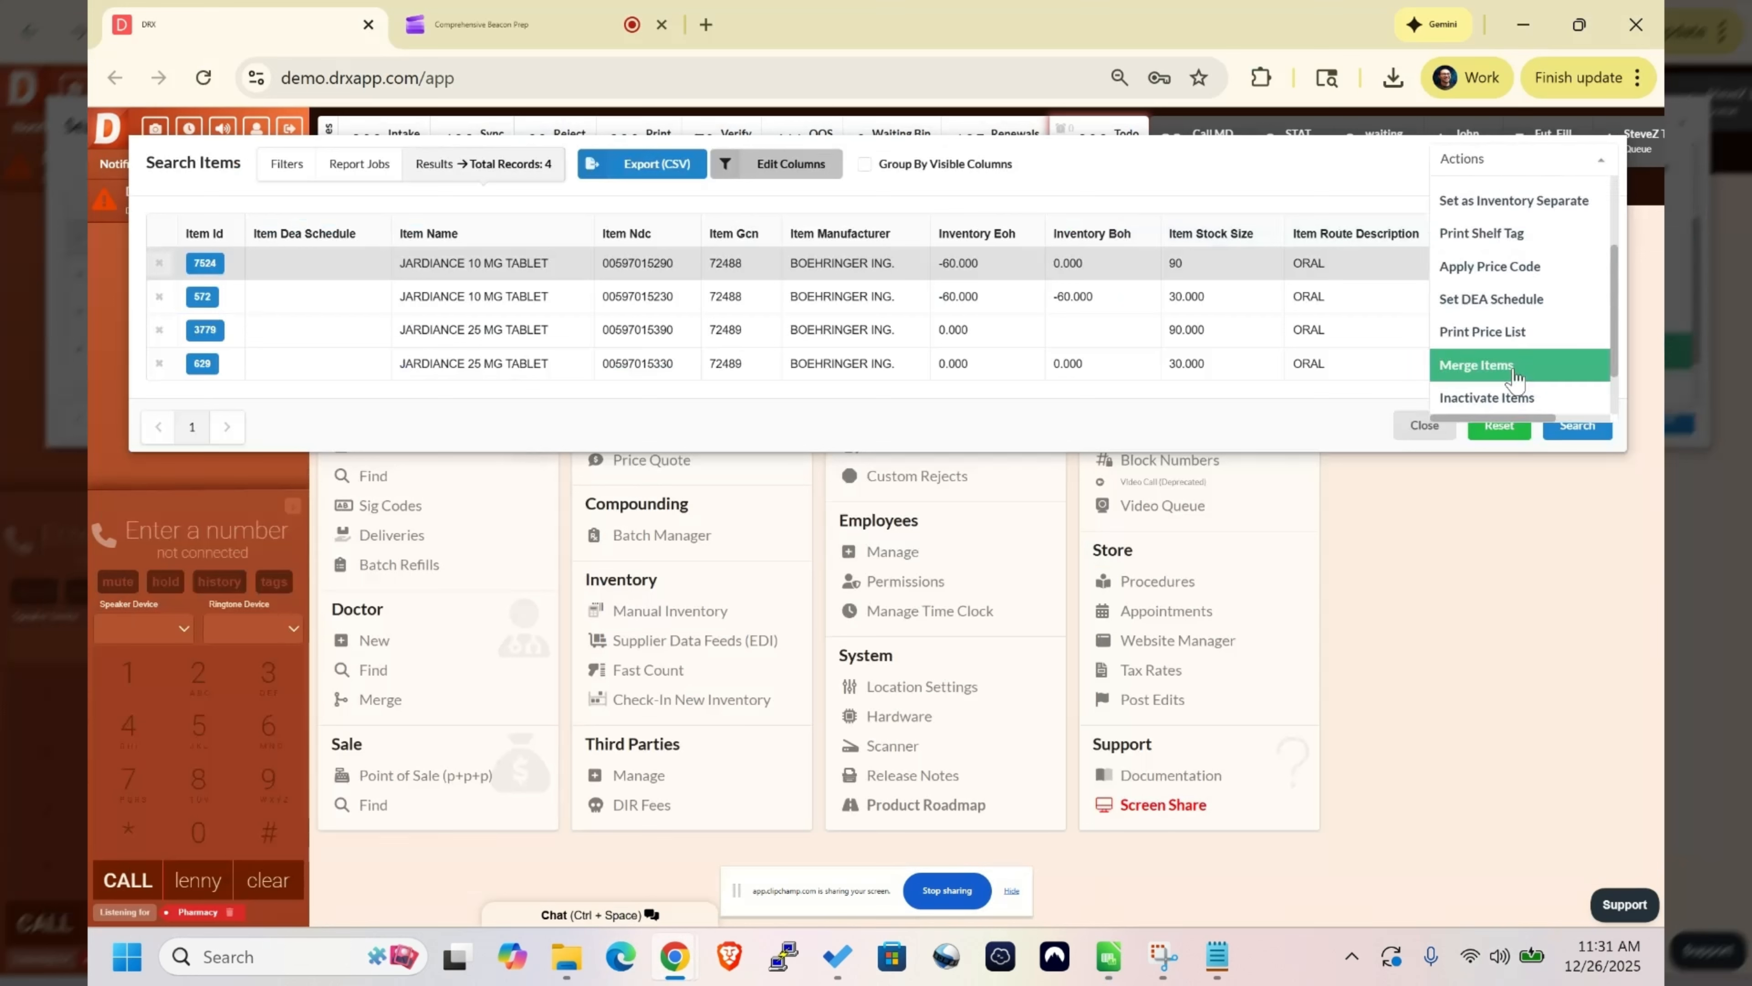
scroll(1552, 271, "up", 2)
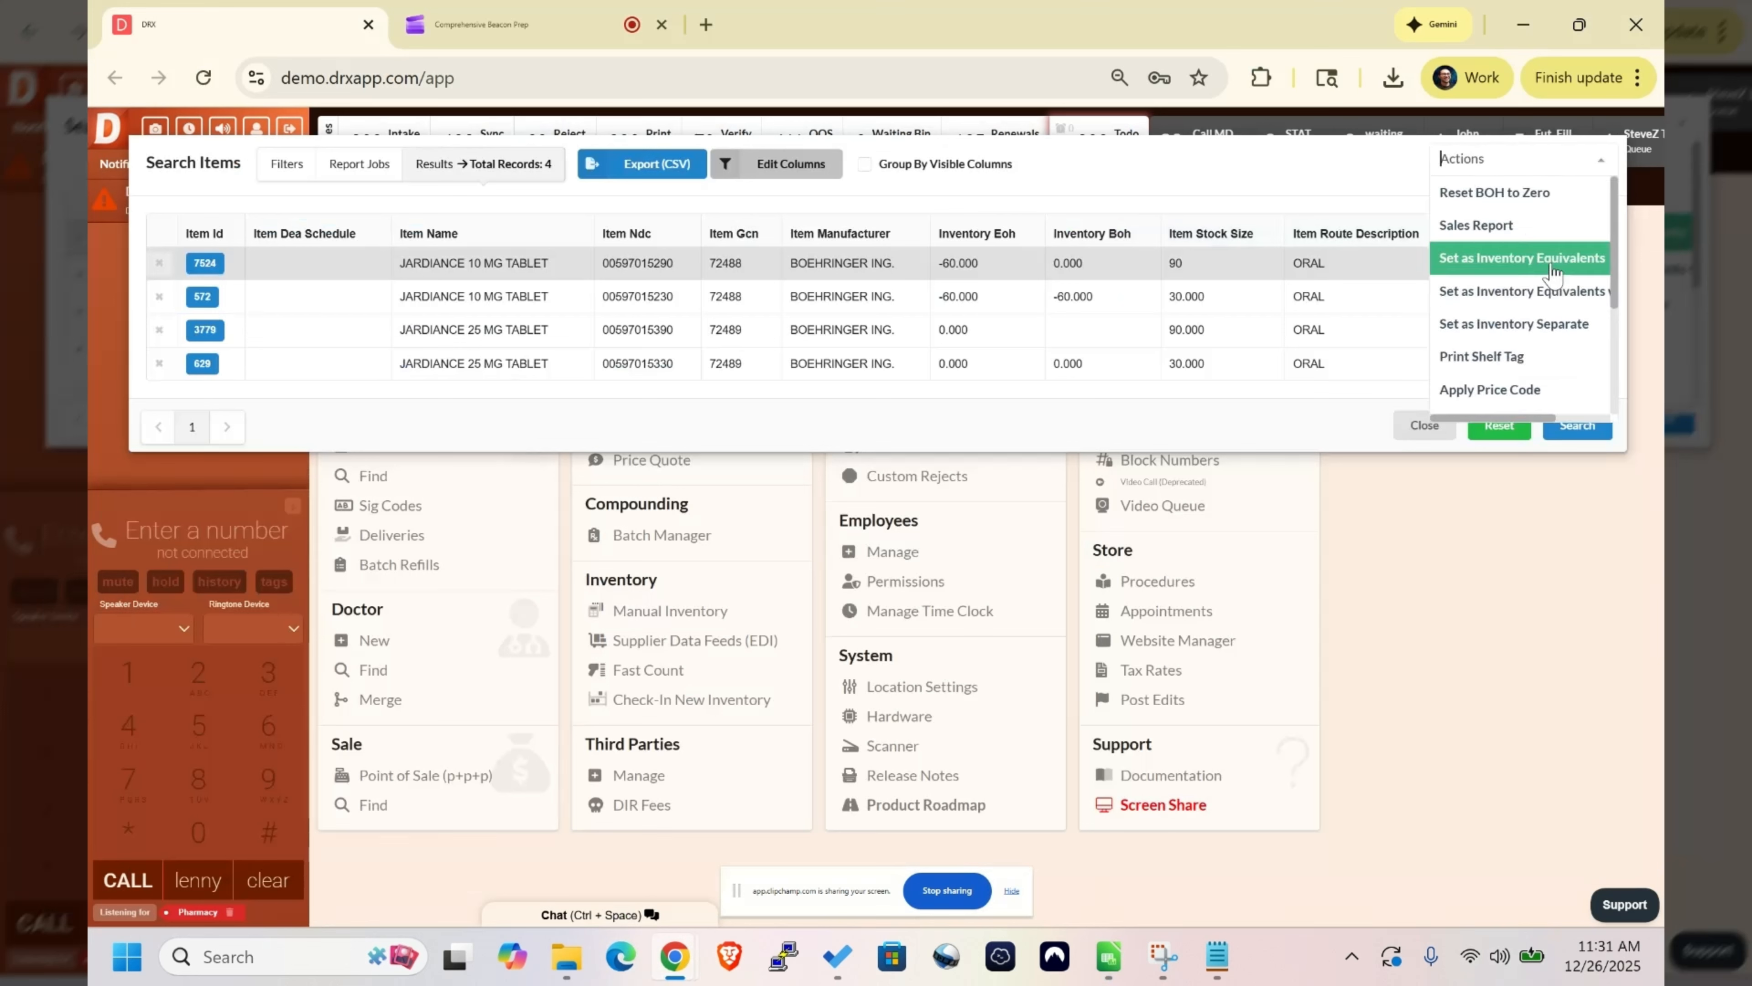
scroll(1552, 271, "down", 3)
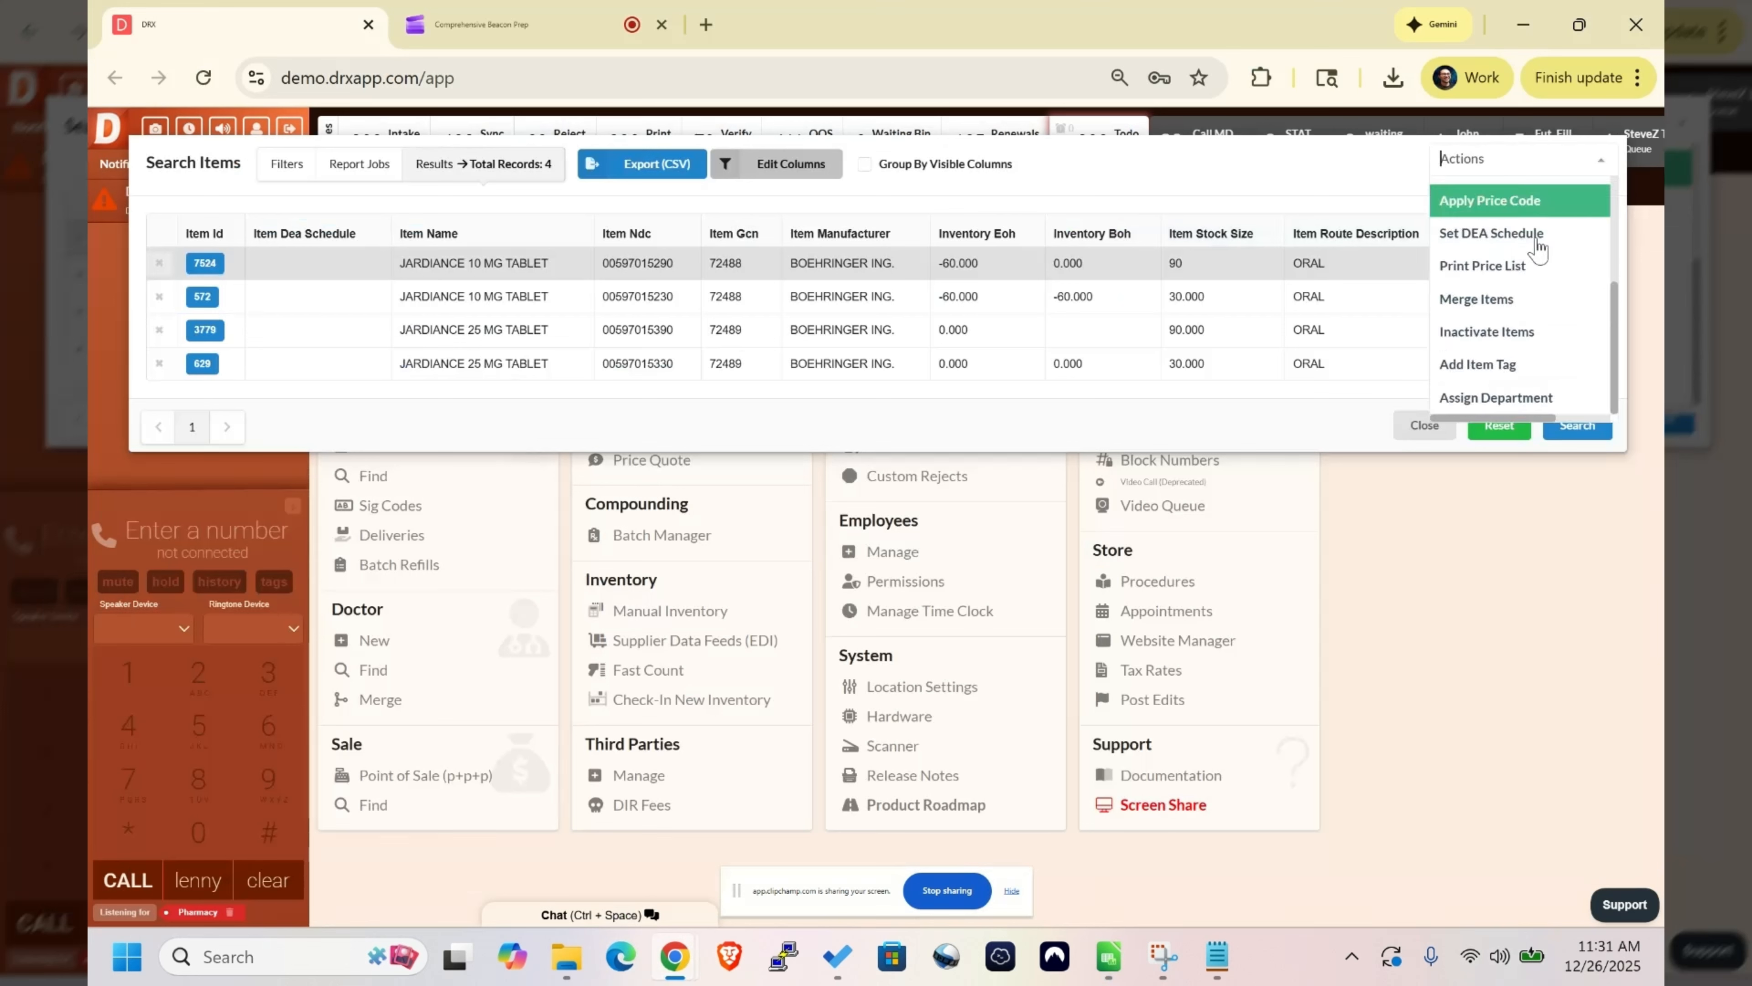
left_click(1516, 364)
left_click(688, 623)
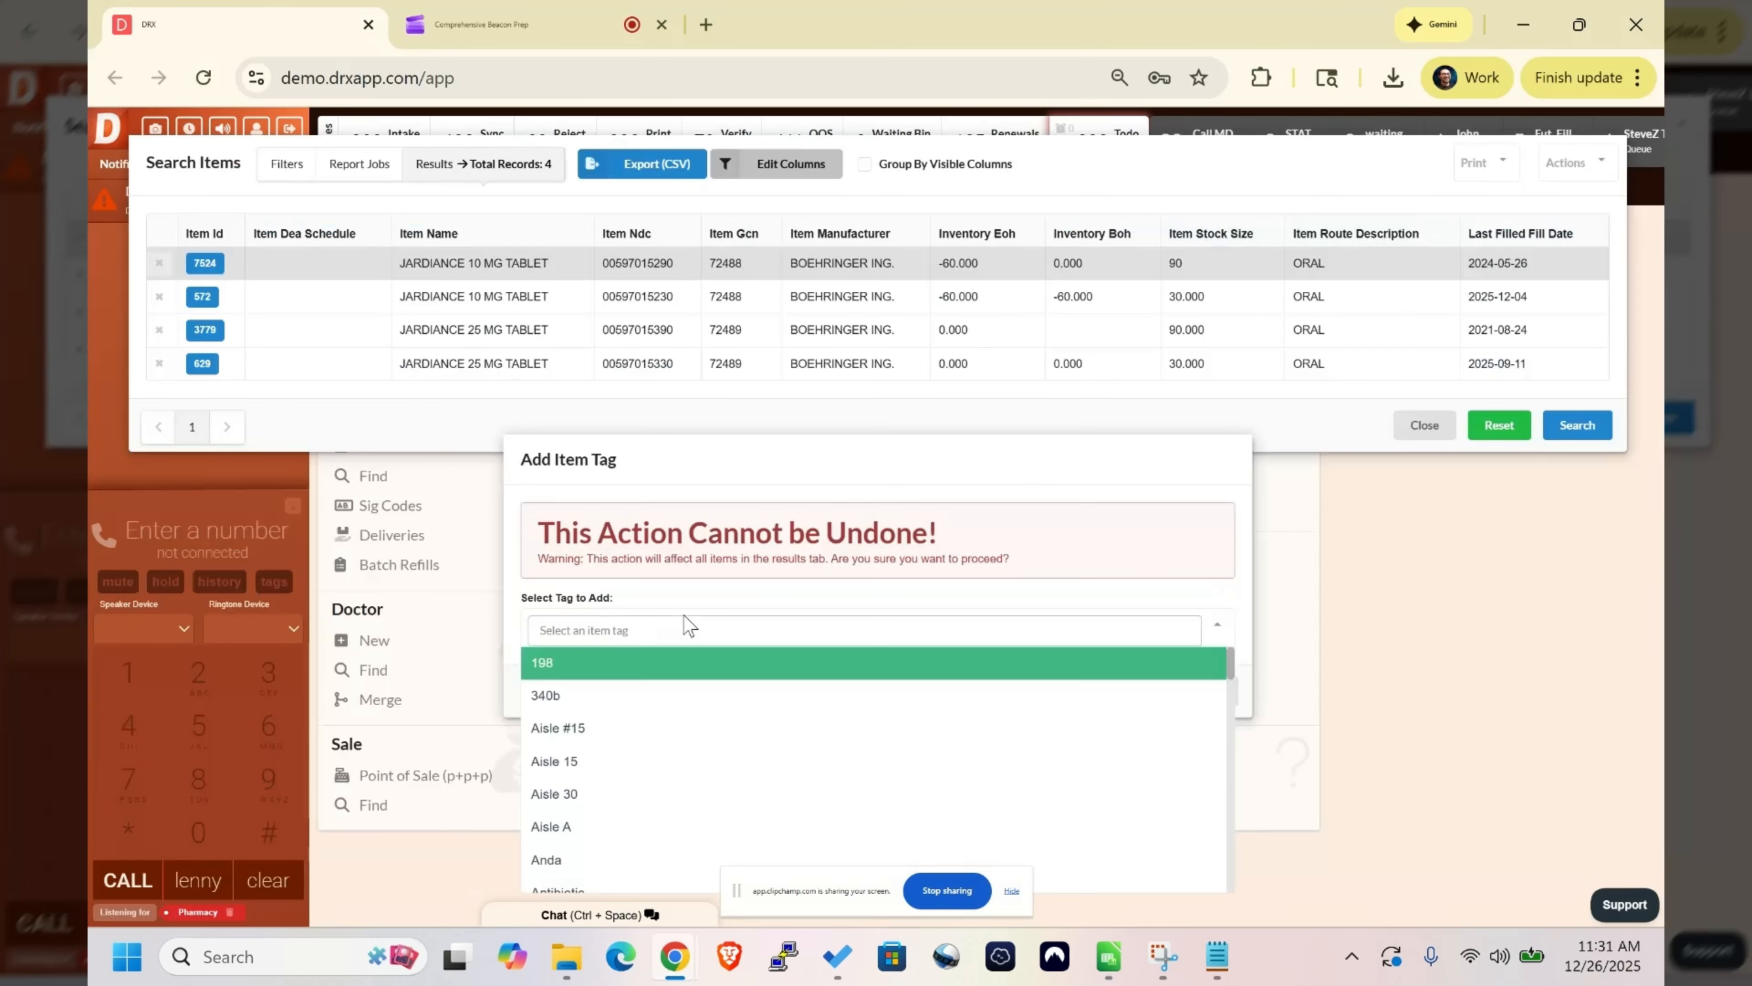
type("rm")
key("Return")
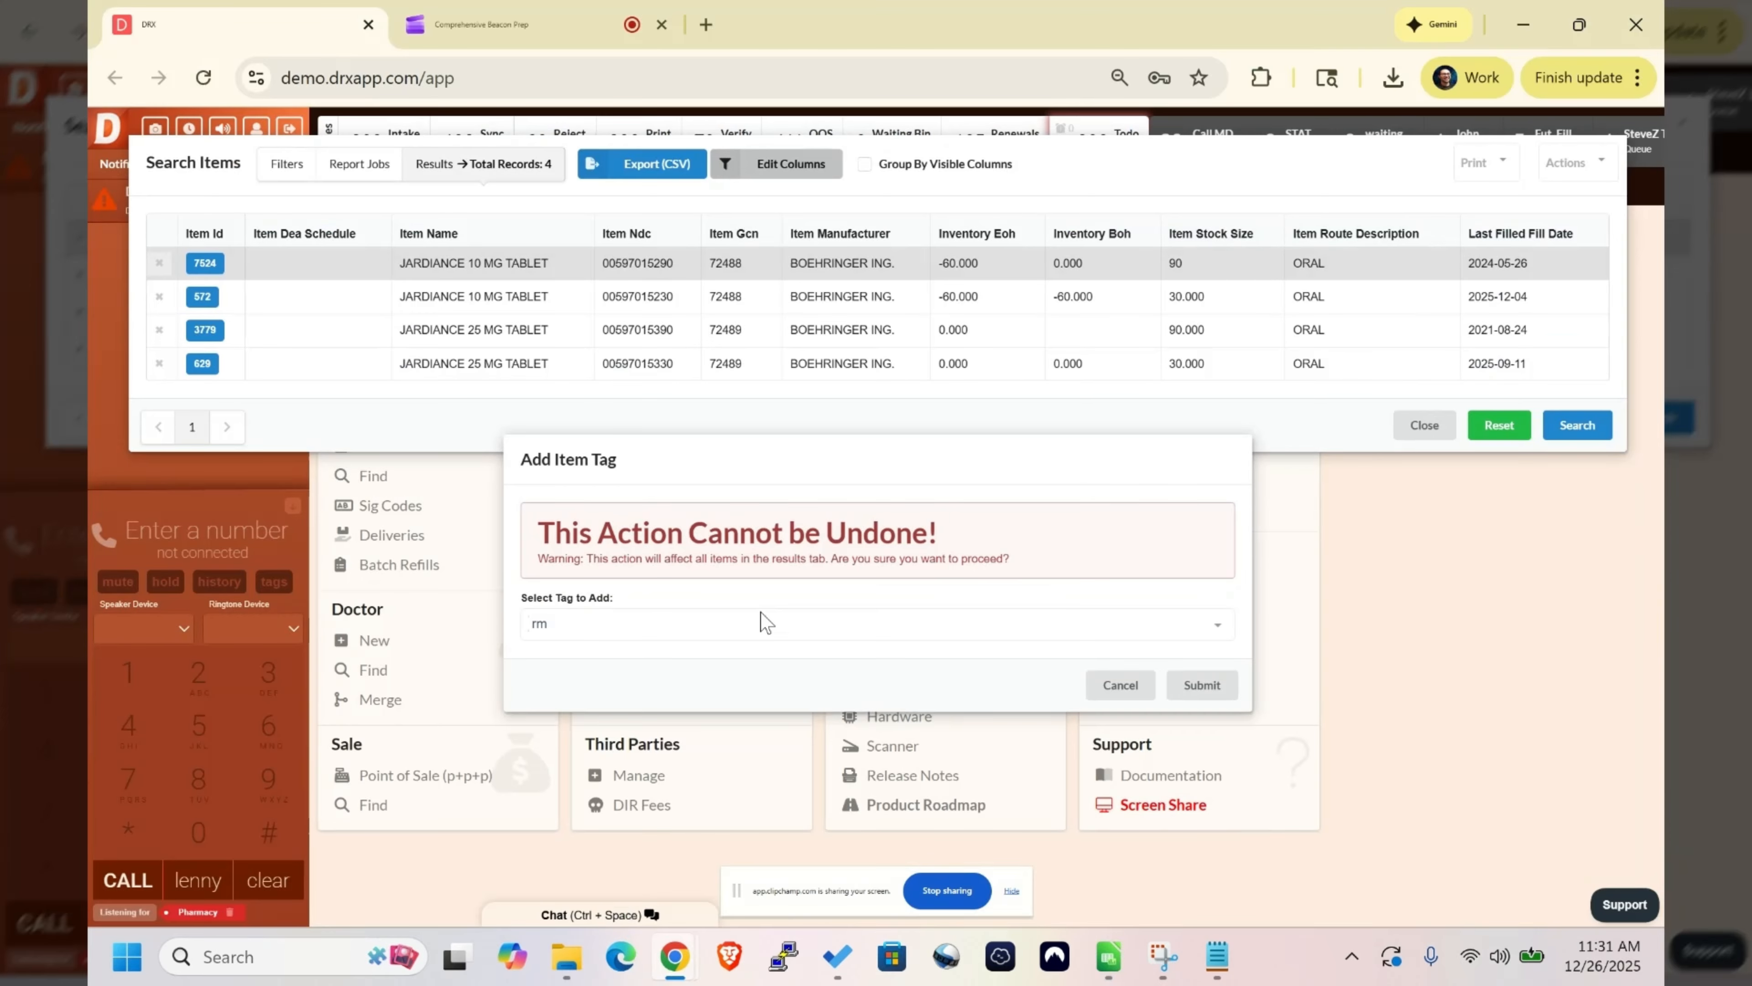
left_click(1180, 692)
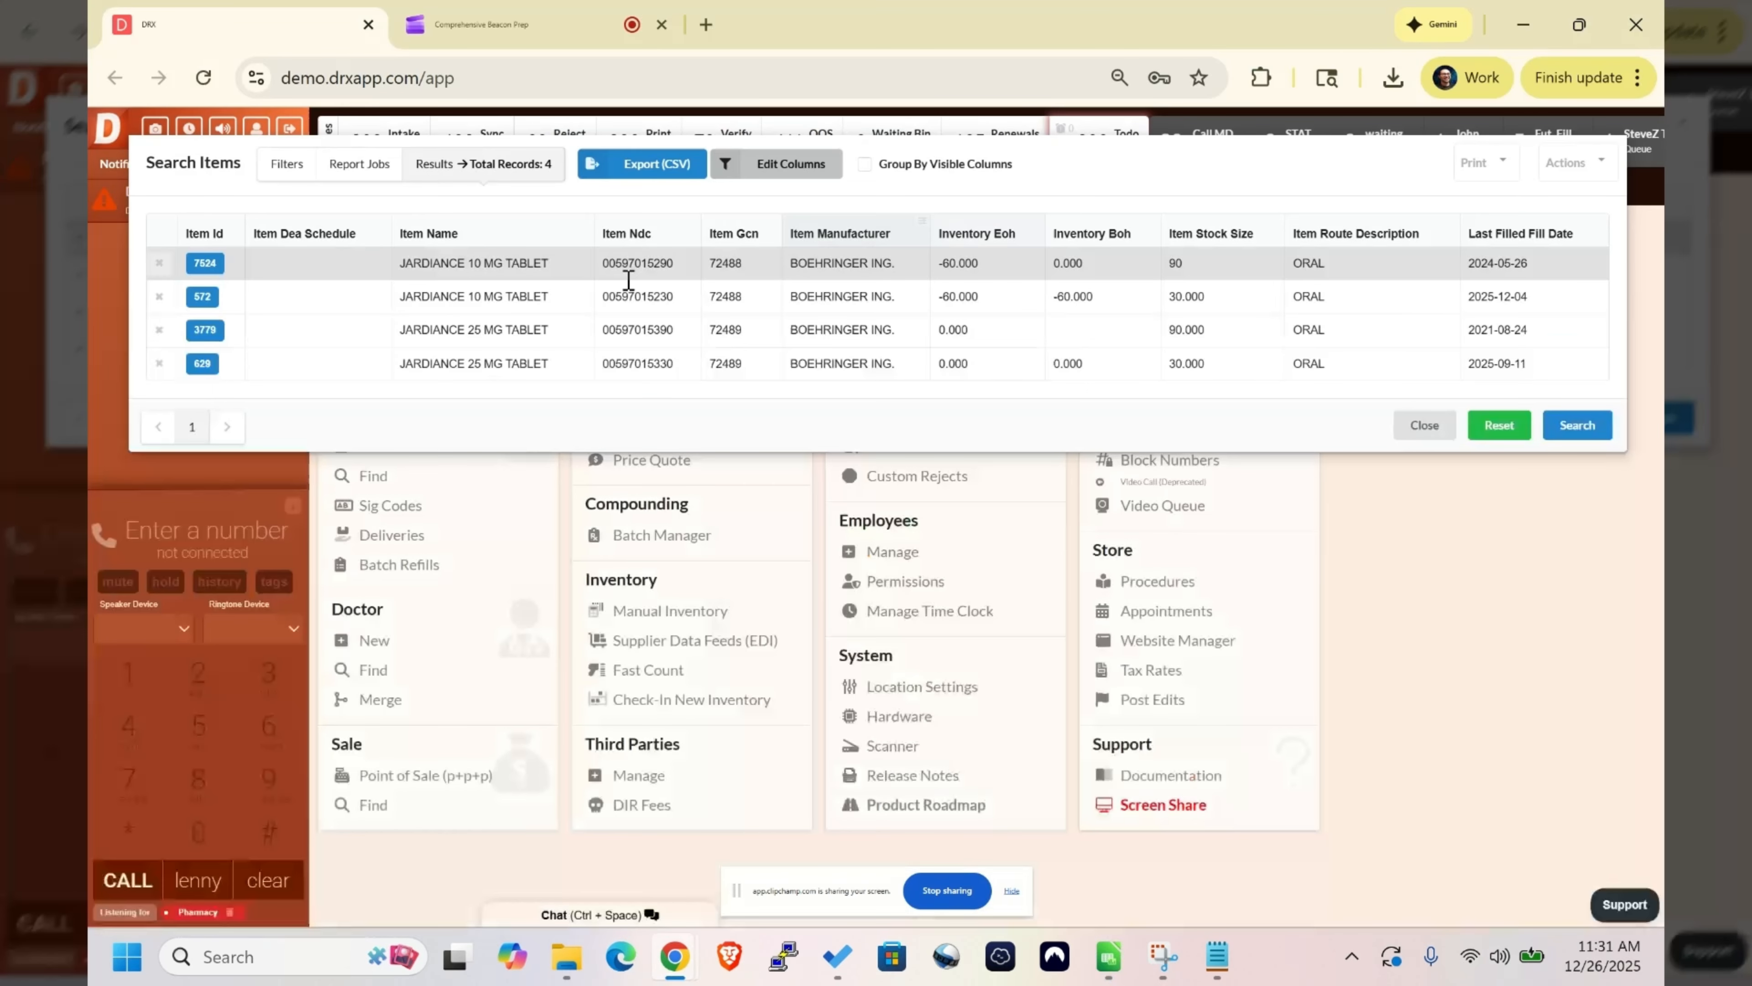
- Check both Jardiance 10 mg tablet records for the new tag and close the item search
left_click(204, 263)
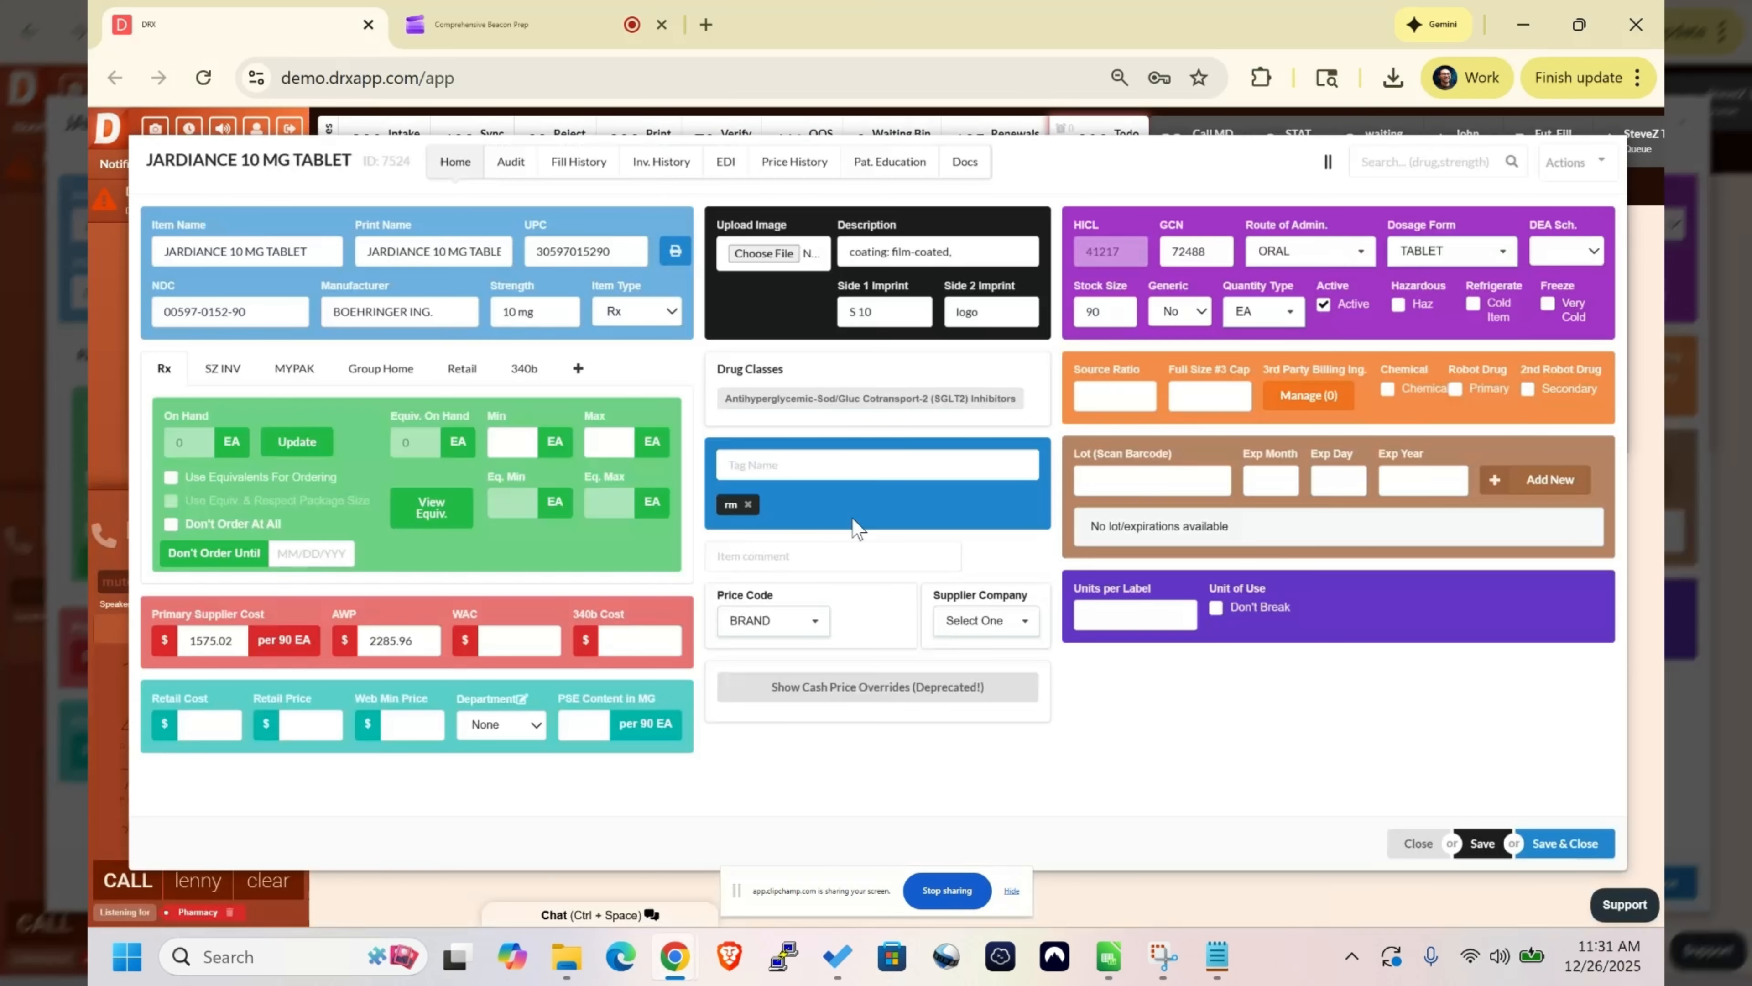
left_click(1415, 842)
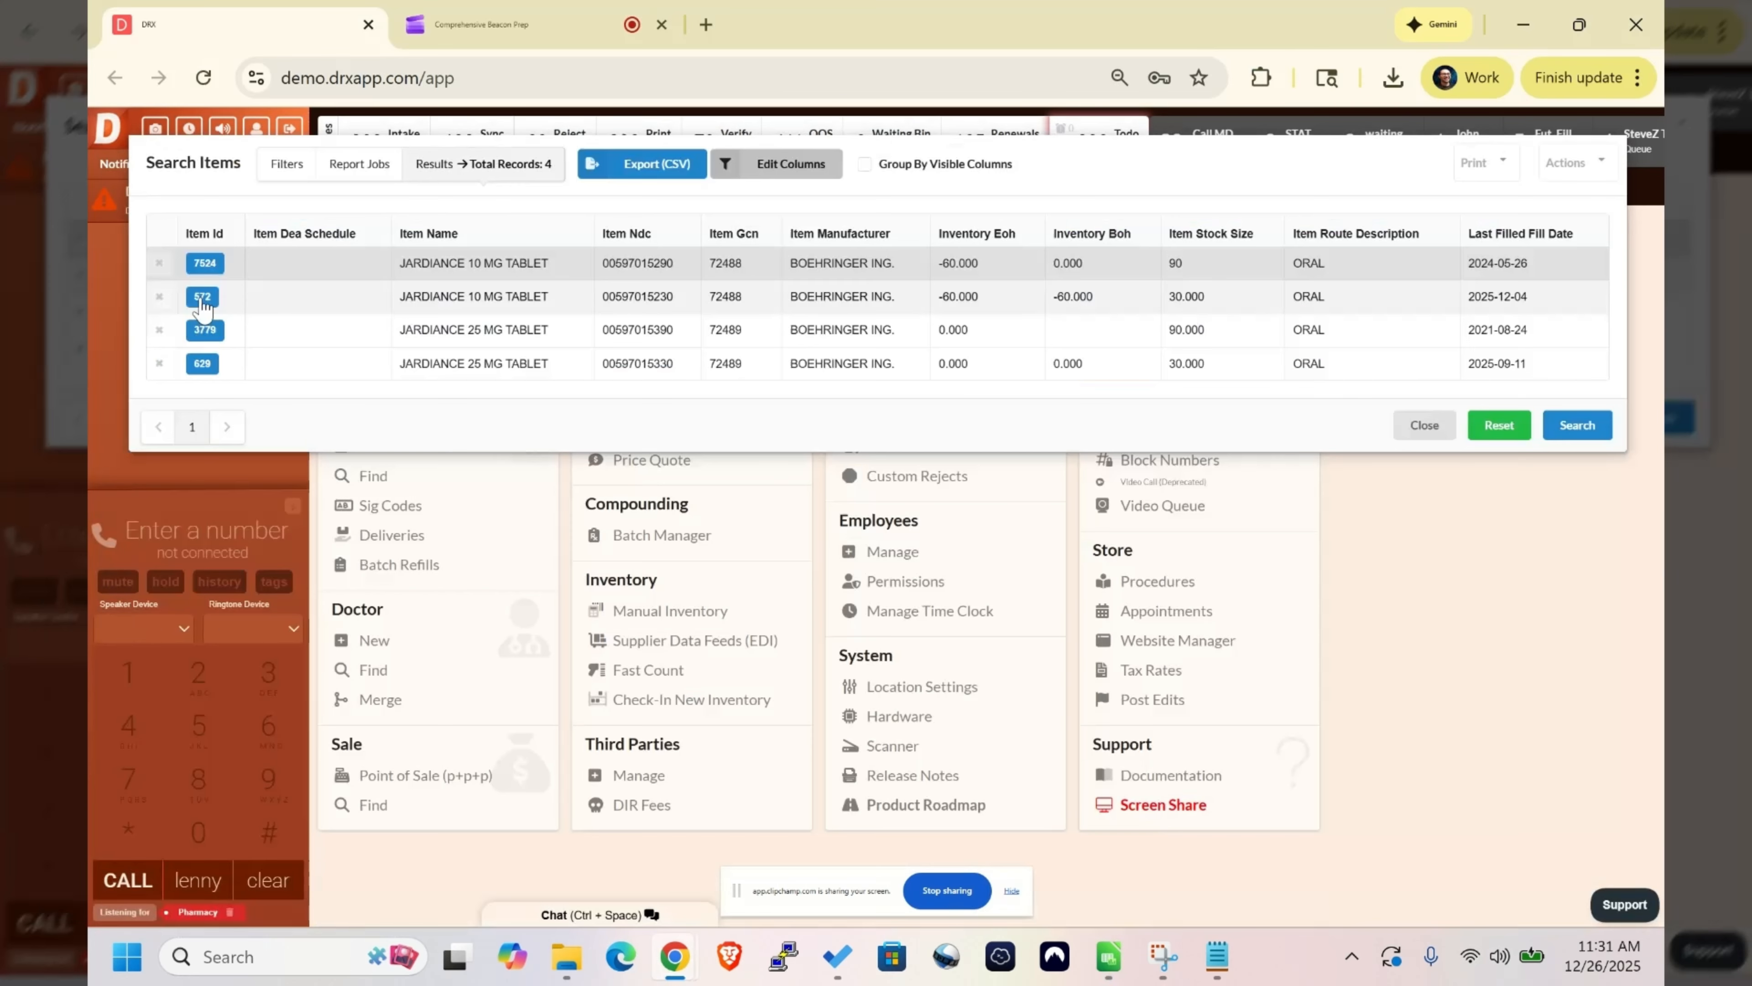
left_click(202, 298)
left_click(1418, 842)
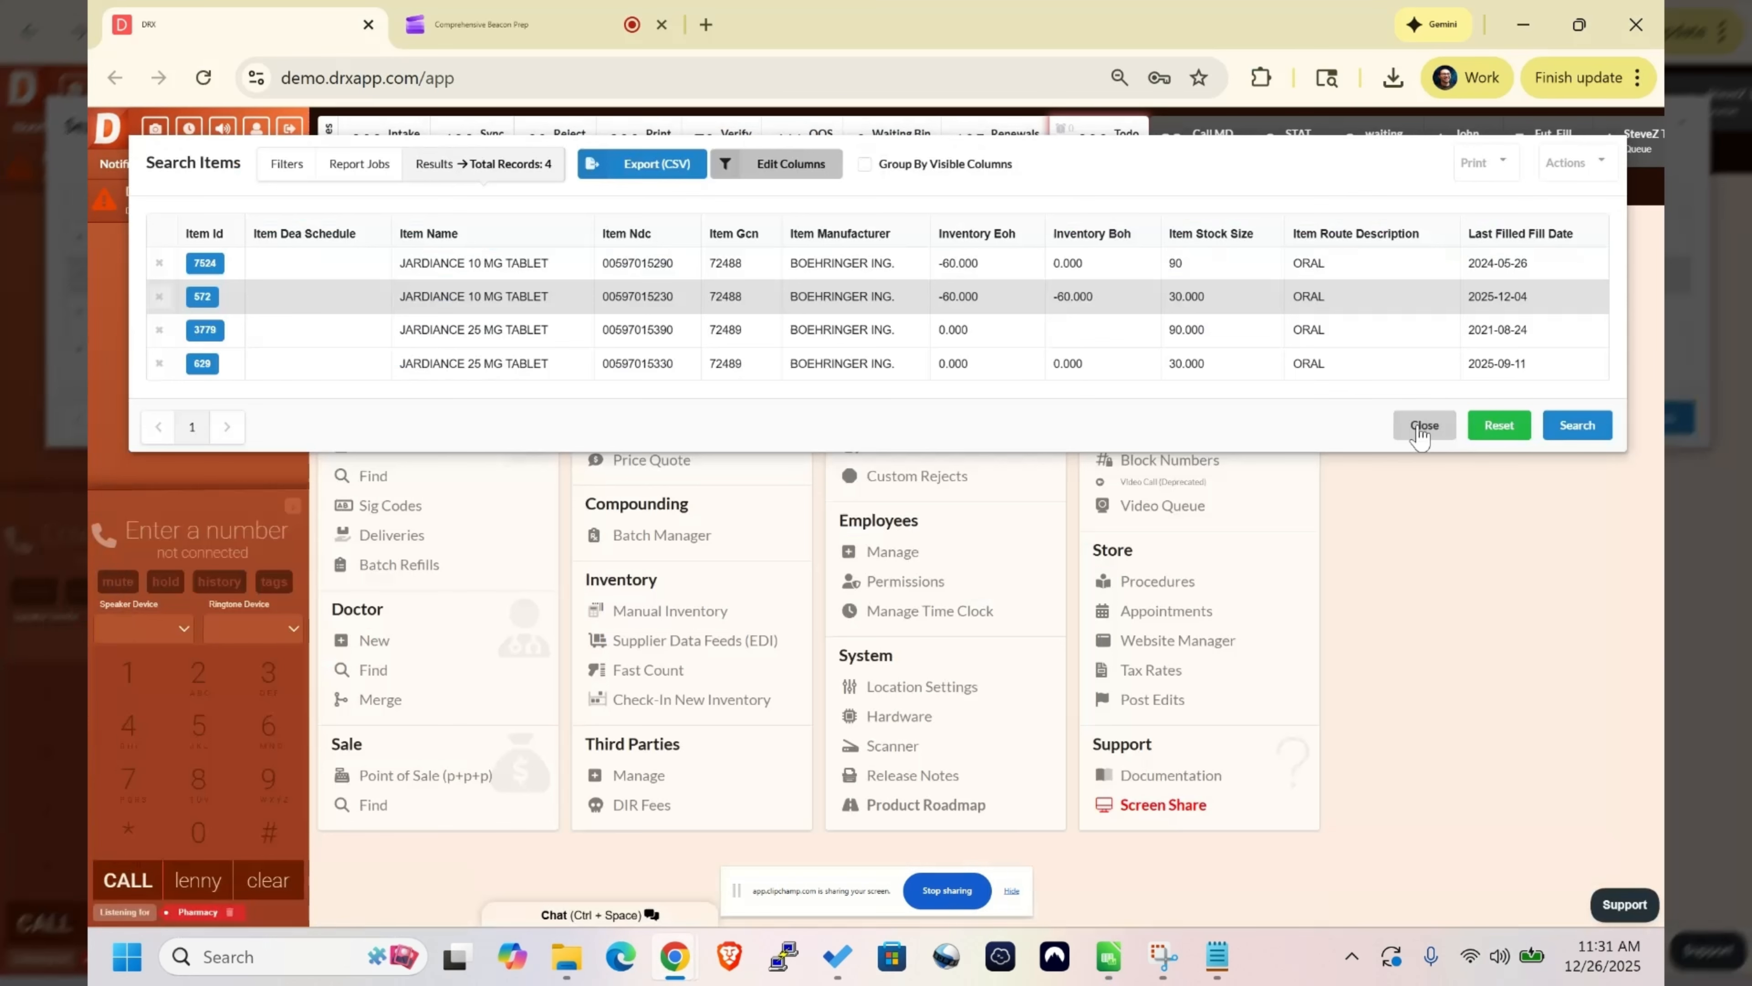
left_click(1423, 426)
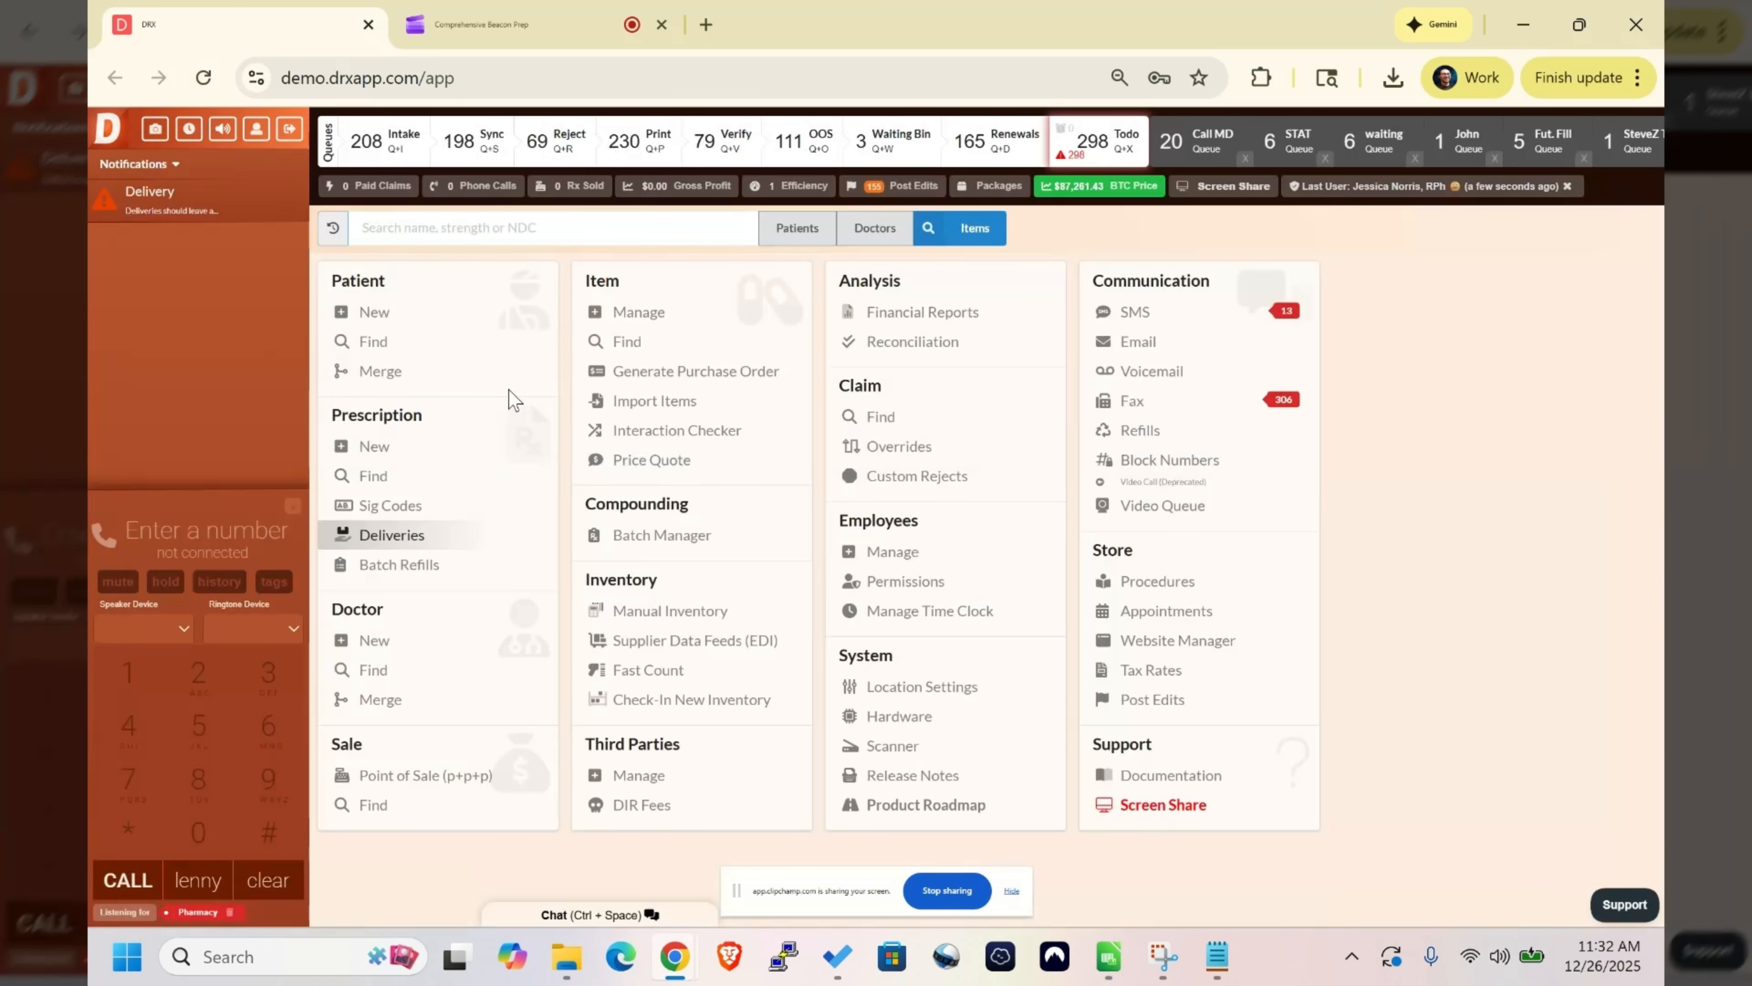
- Run a new item search filtered by the name "eliquis"
left_click(590, 337)
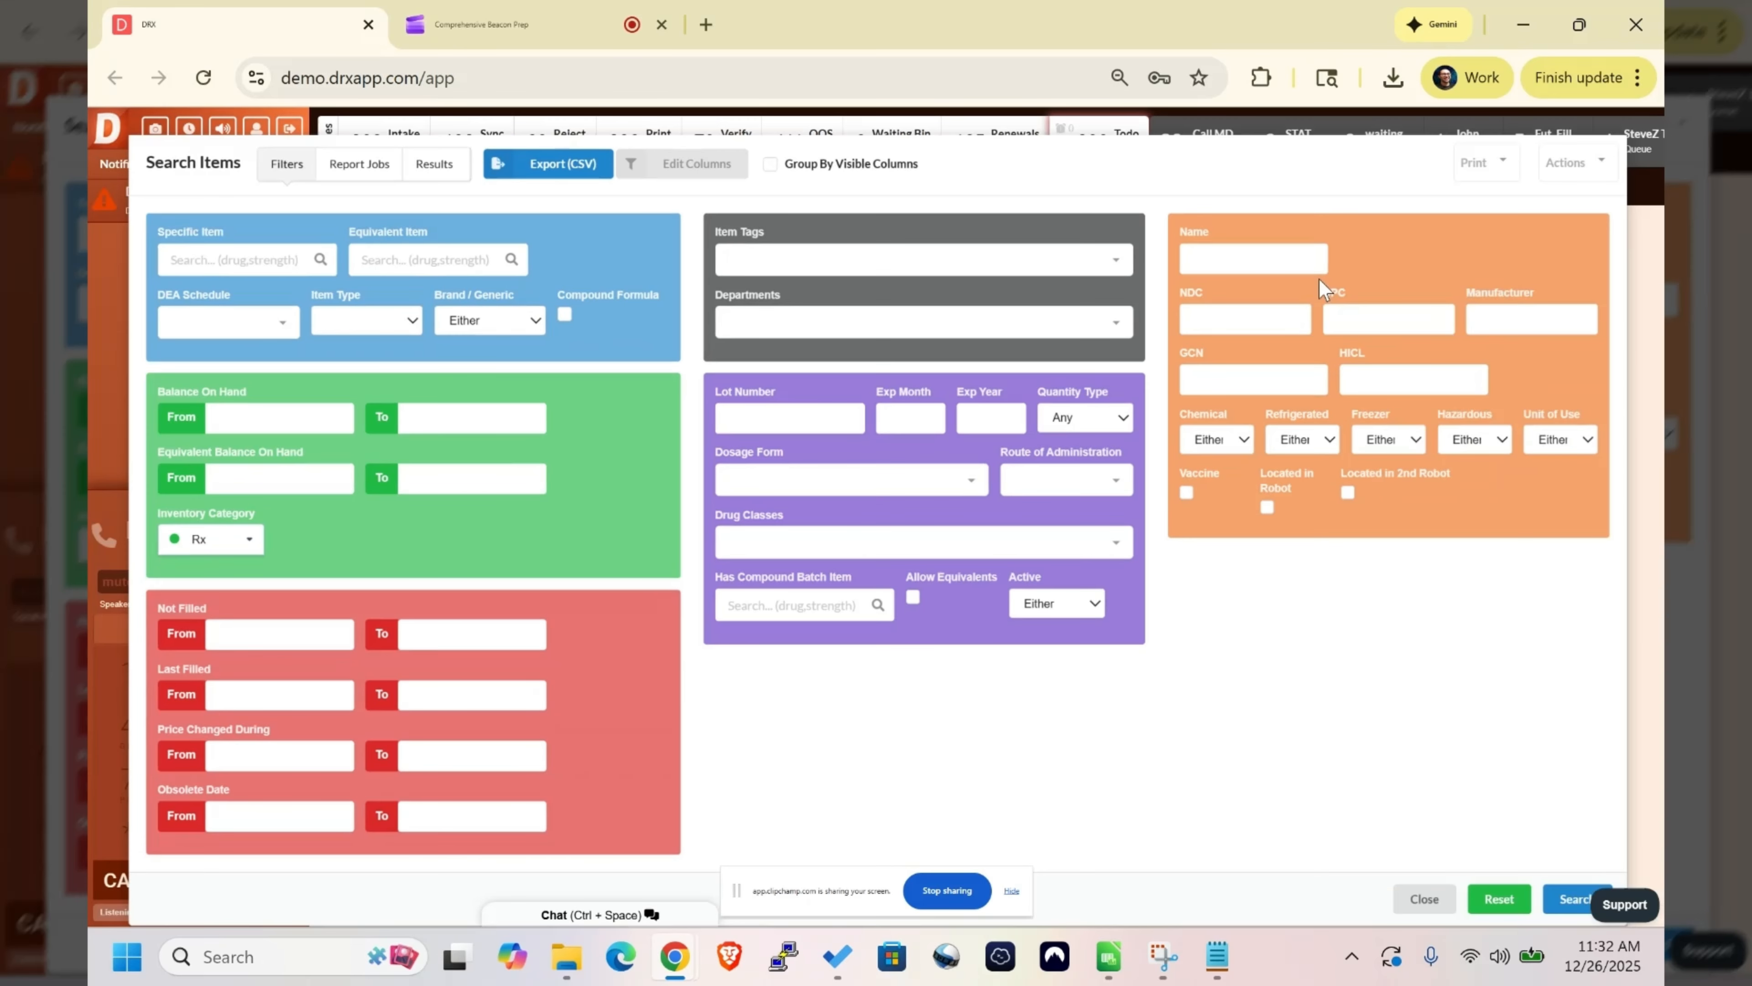
left_click(1293, 266)
type("eliquis")
left_click(1562, 898)
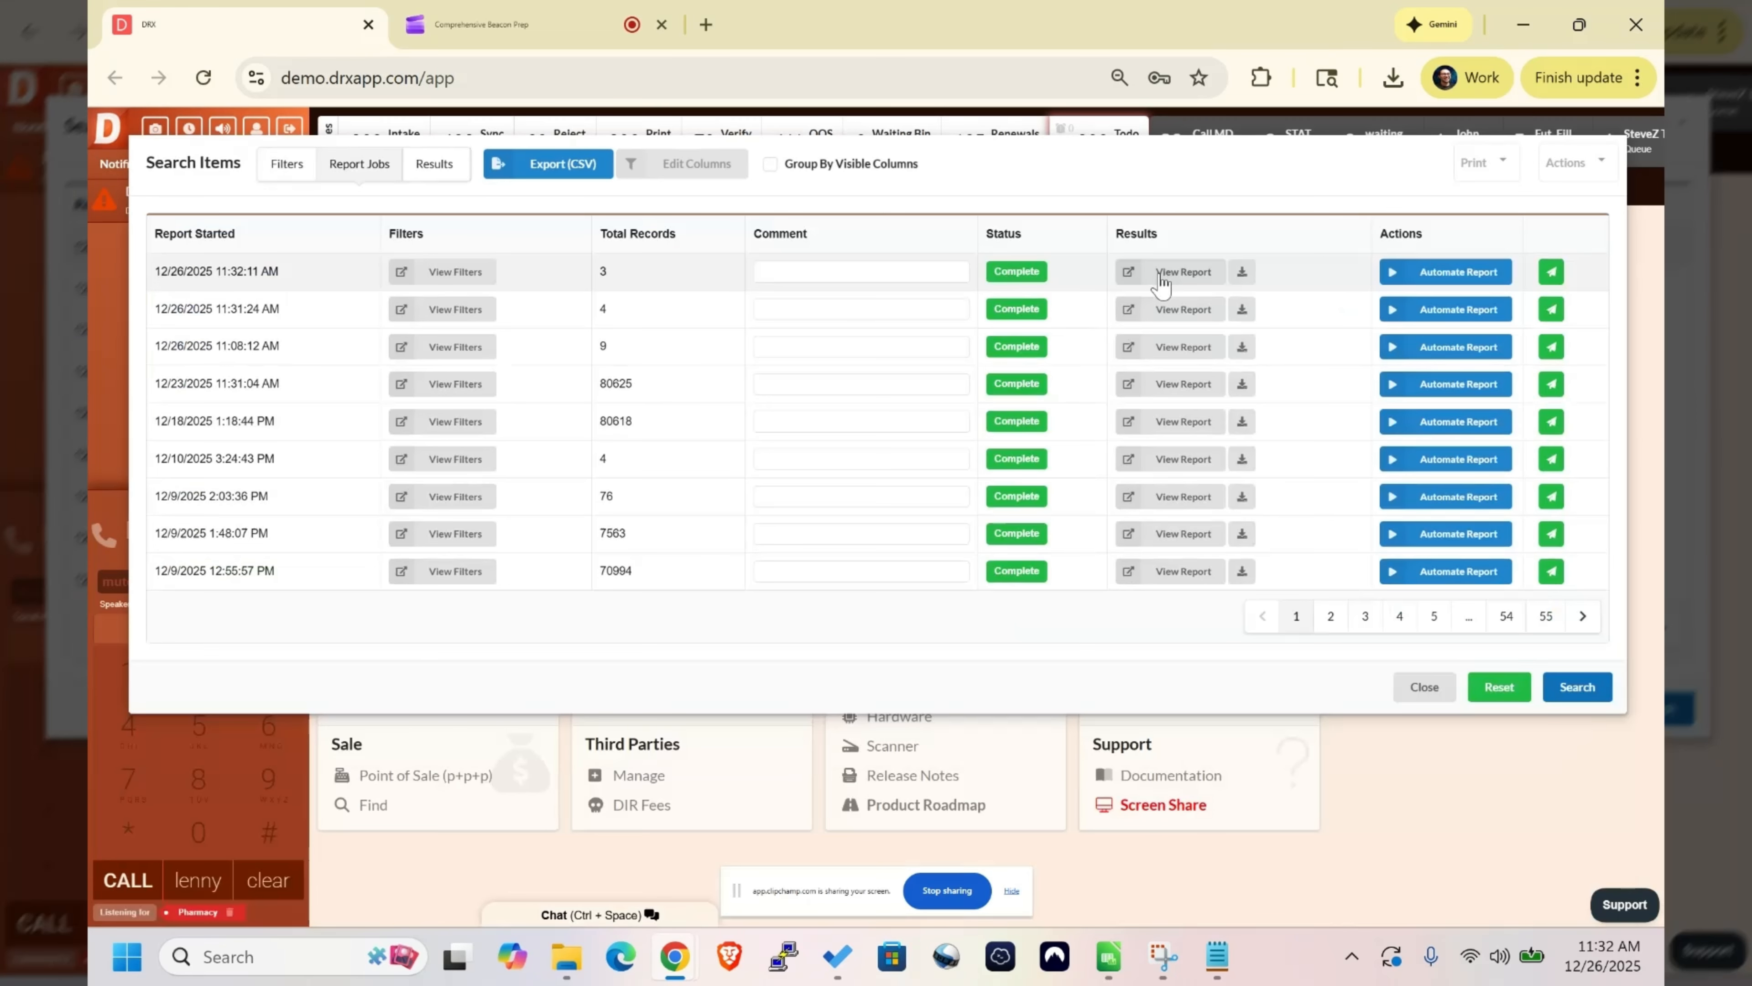
- View the Eliquis search report, bulk add the item tag "rm" to all its items, submit, and close the item search
left_click(1162, 276)
left_click(1470, 152)
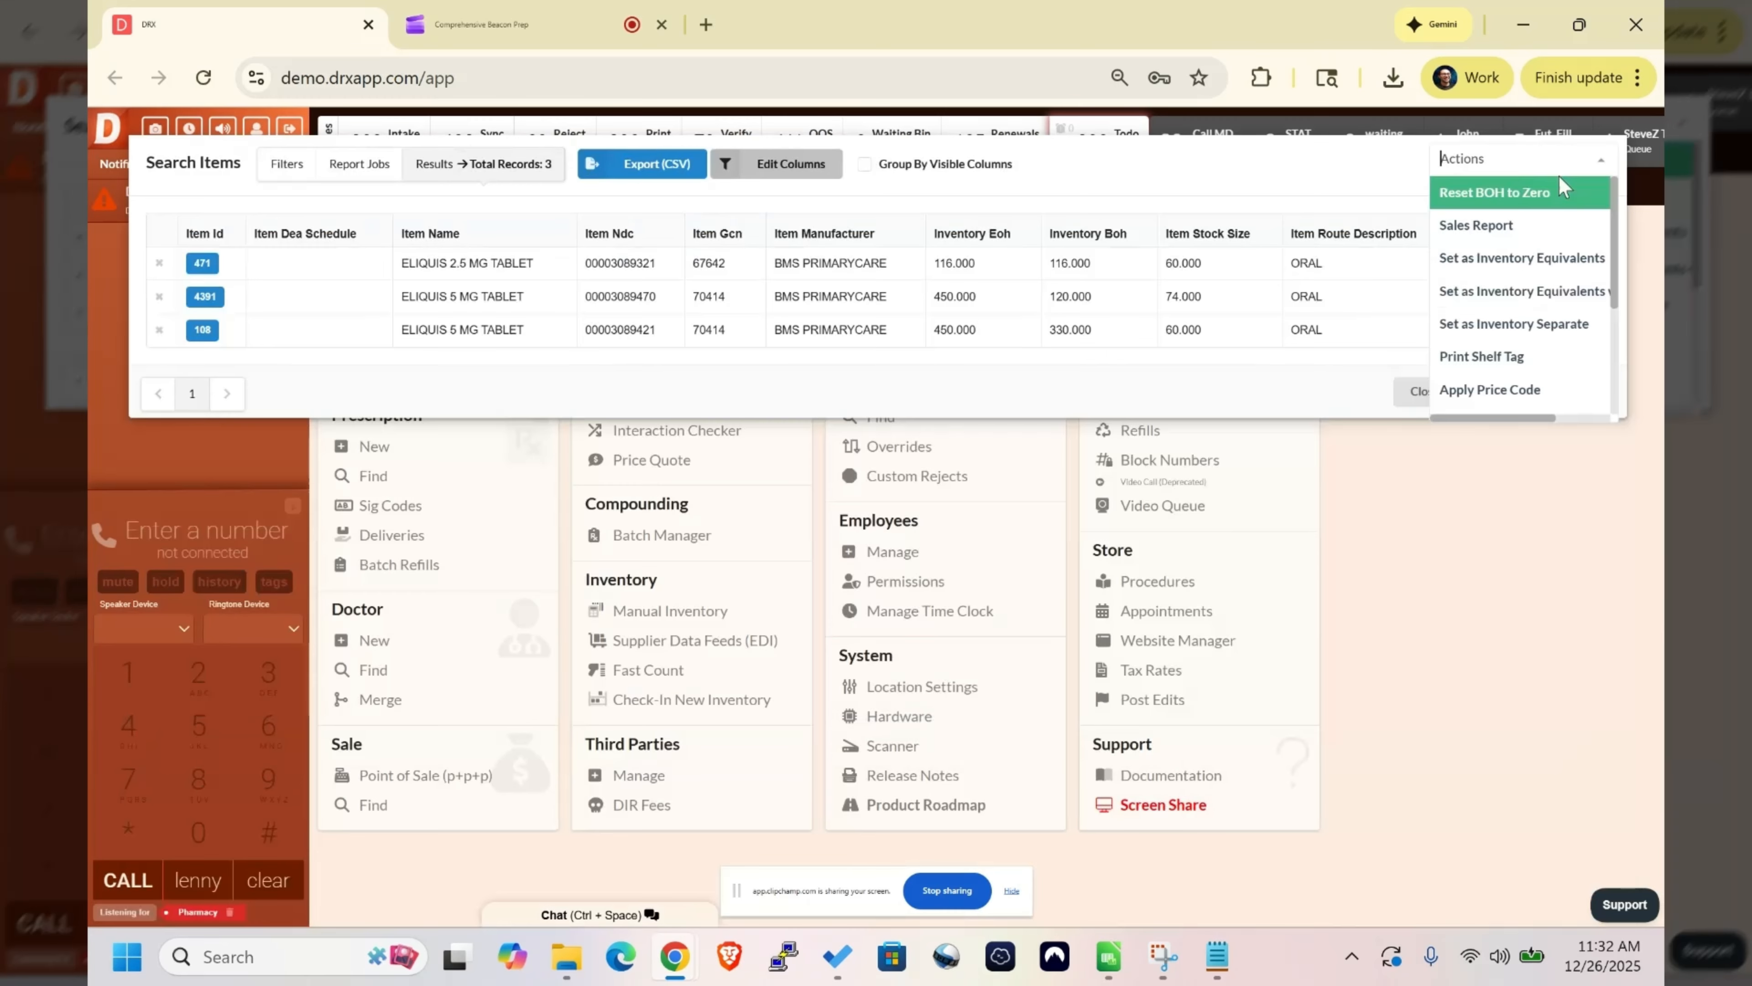
scroll(1511, 339, "down", 3)
left_click(1497, 363)
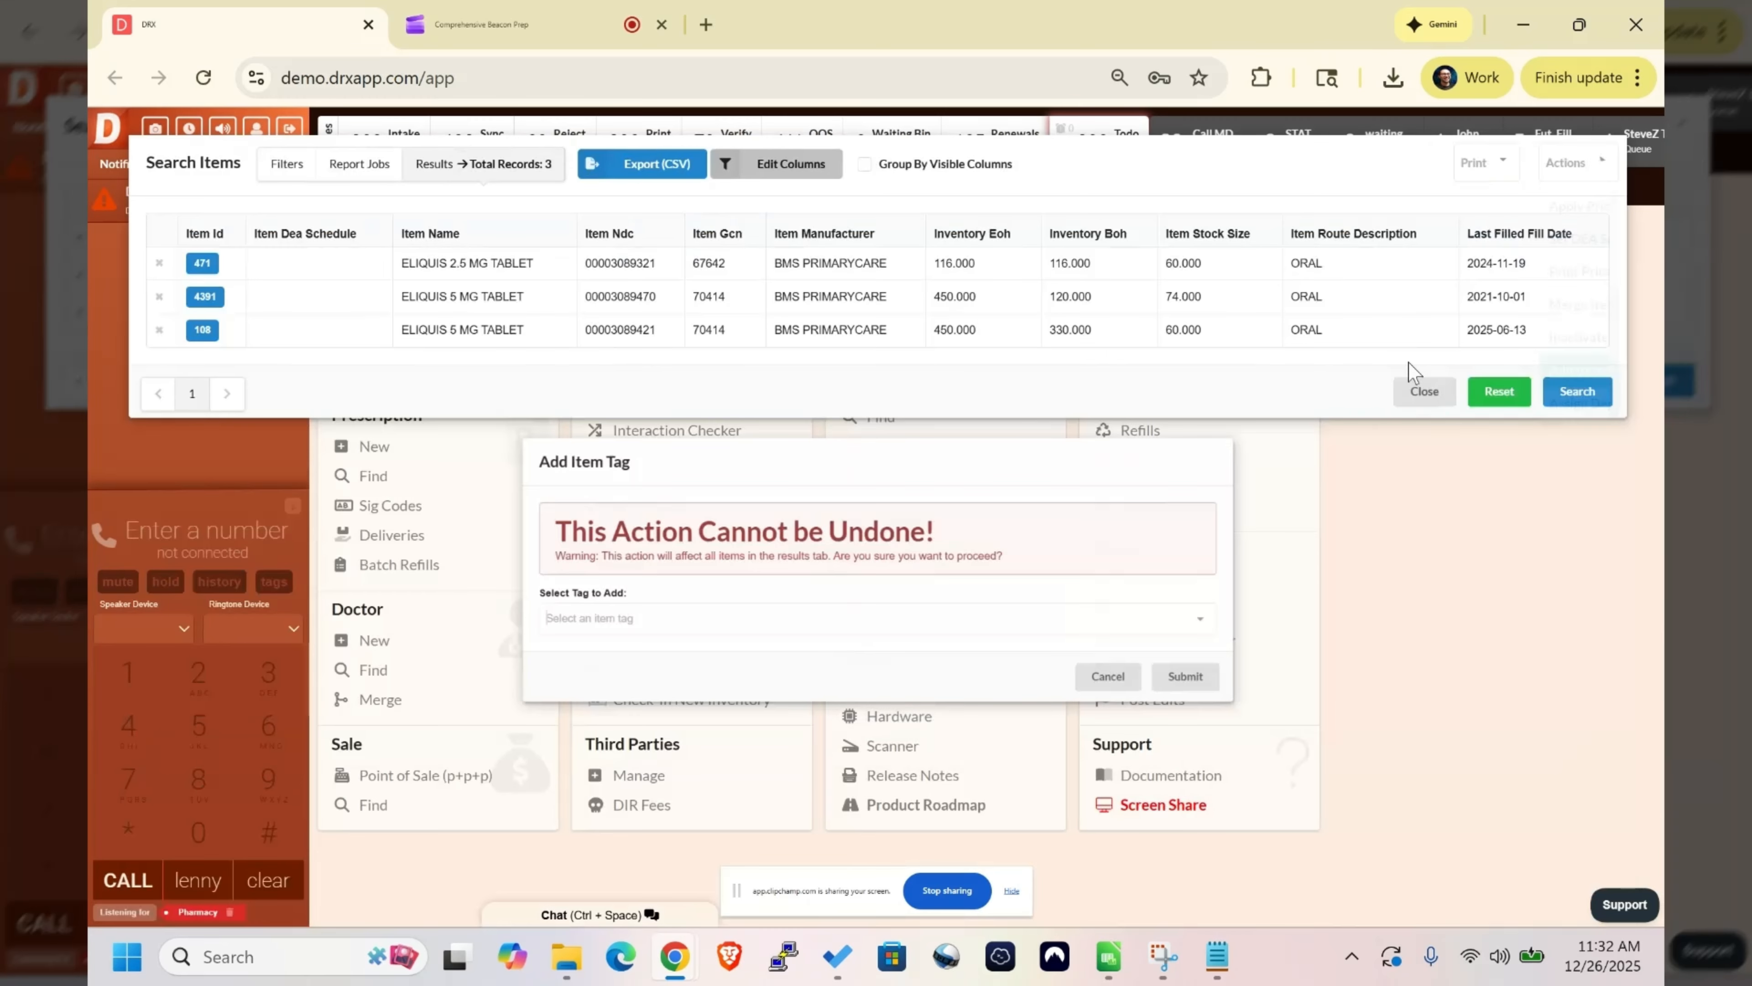
left_click(719, 628)
type("rm")
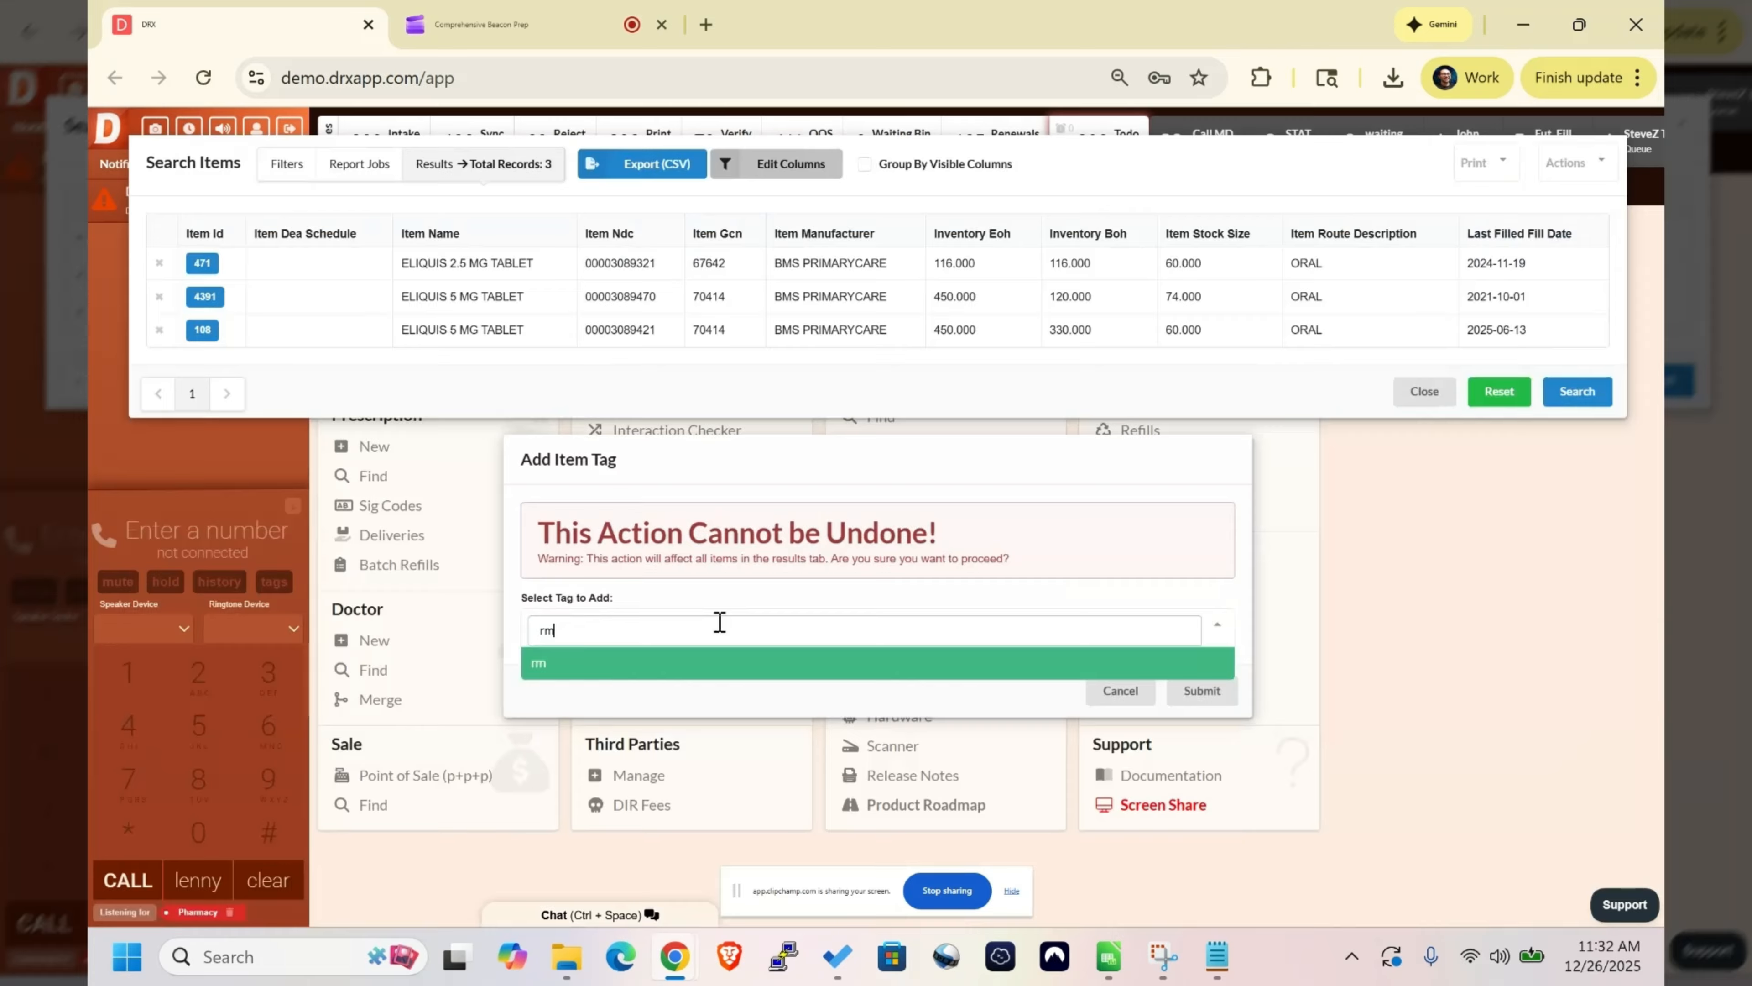
left_click(683, 664)
left_click(1202, 685)
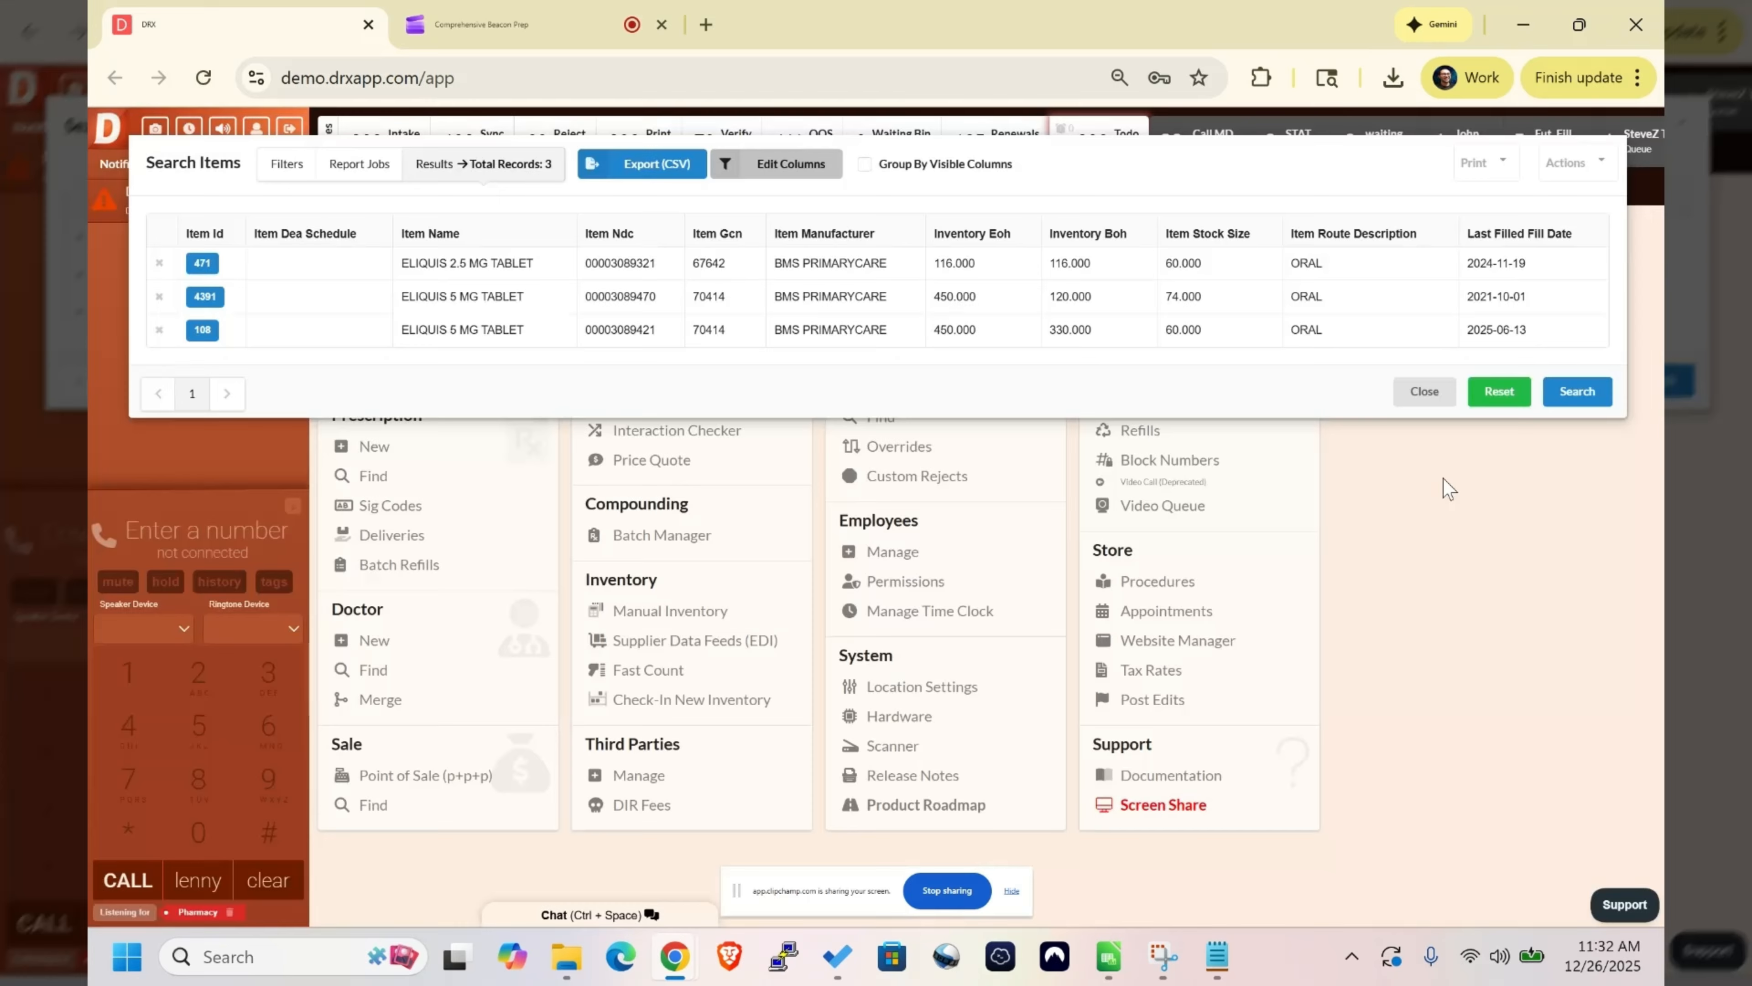
left_click(1423, 391)
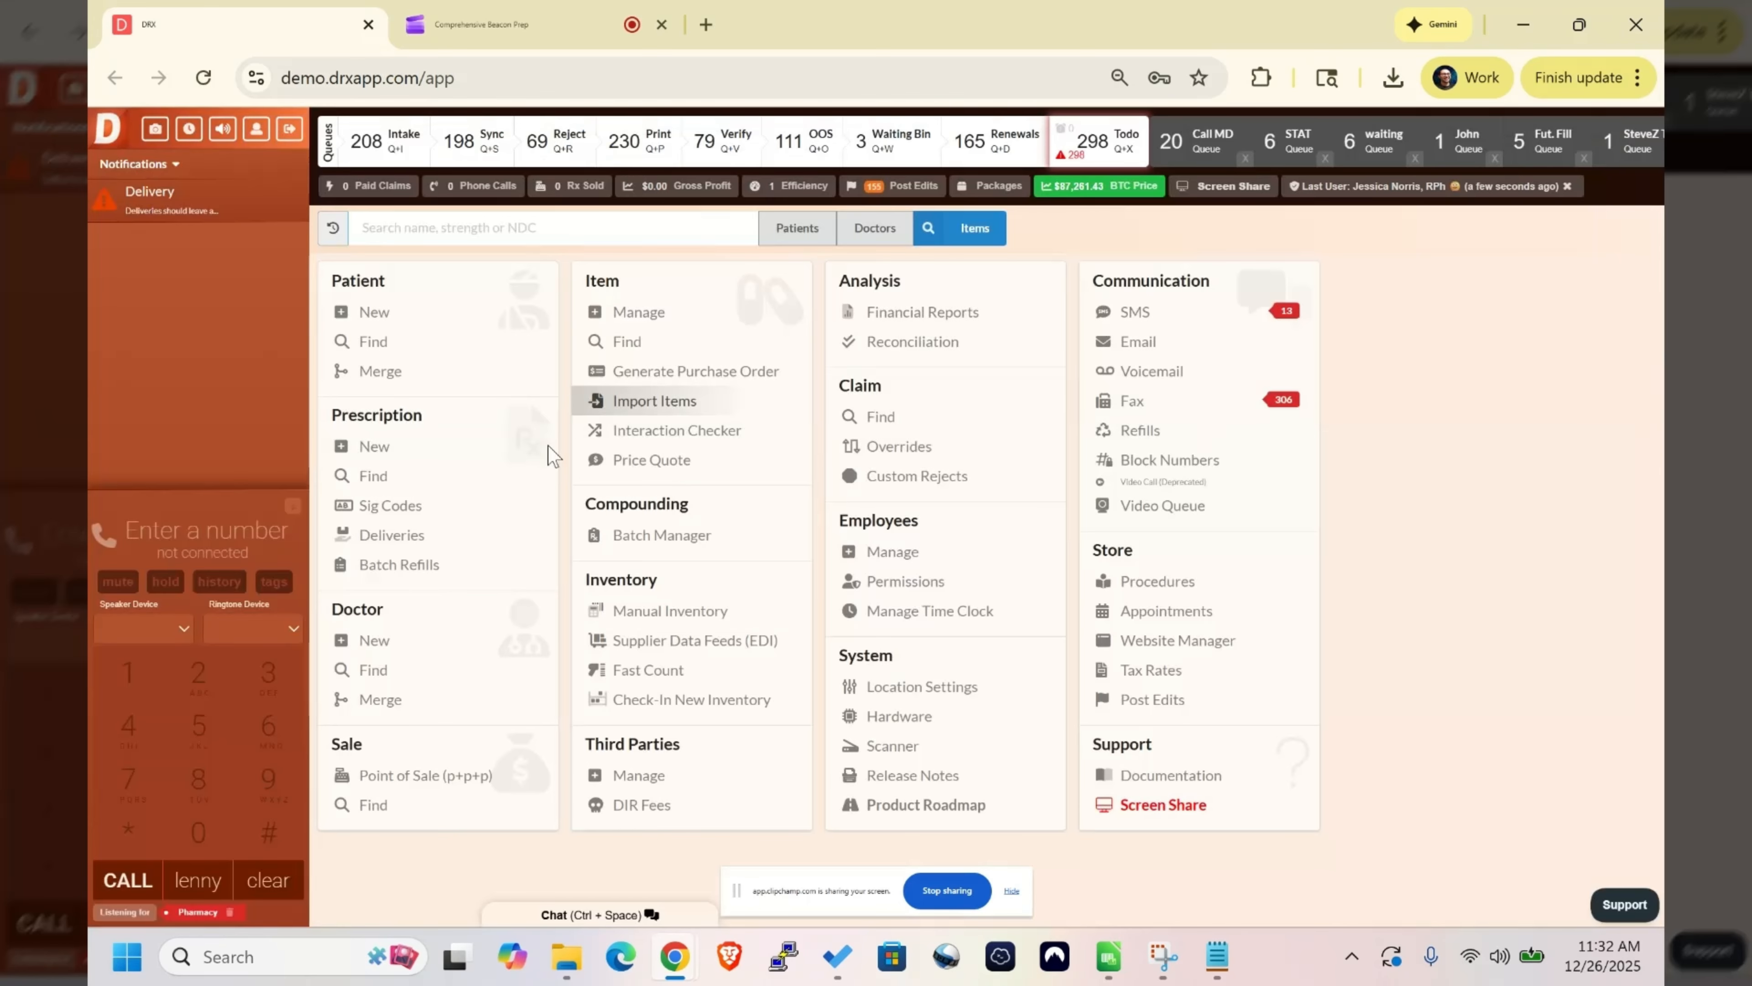
- Open the prescription fill search and set the sold date range from 12/22/2025 to 12/26/2025
left_click(410, 476)
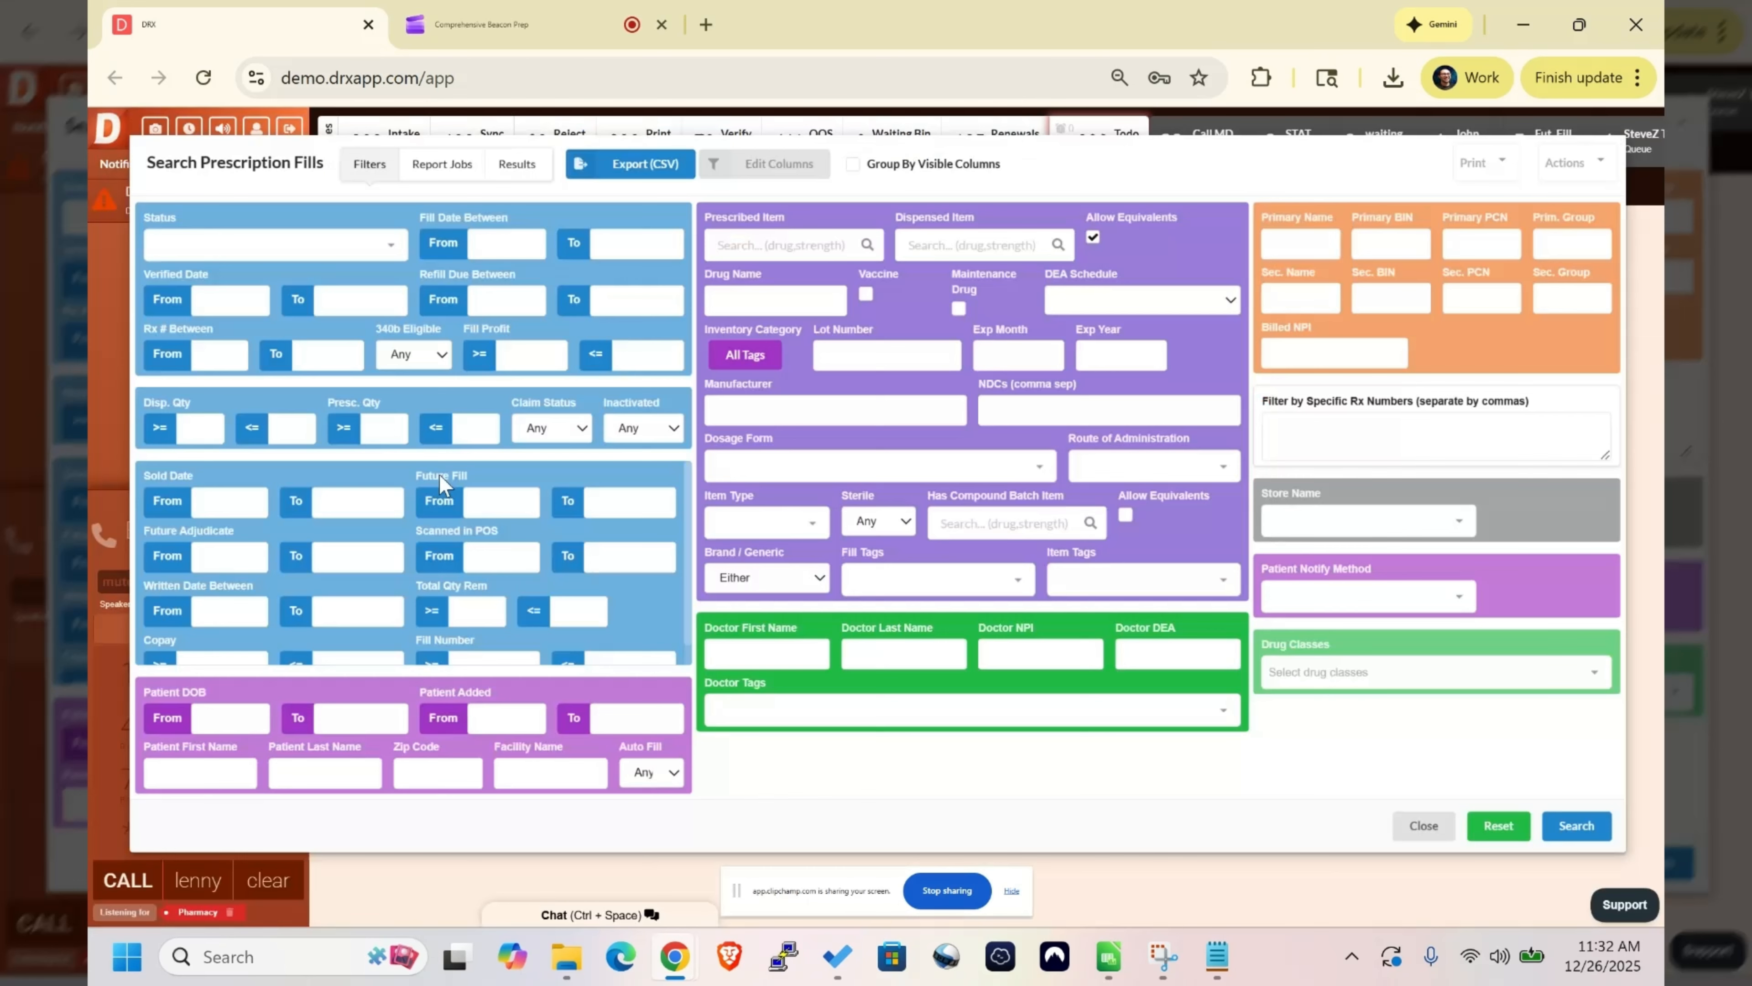
left_click(227, 489)
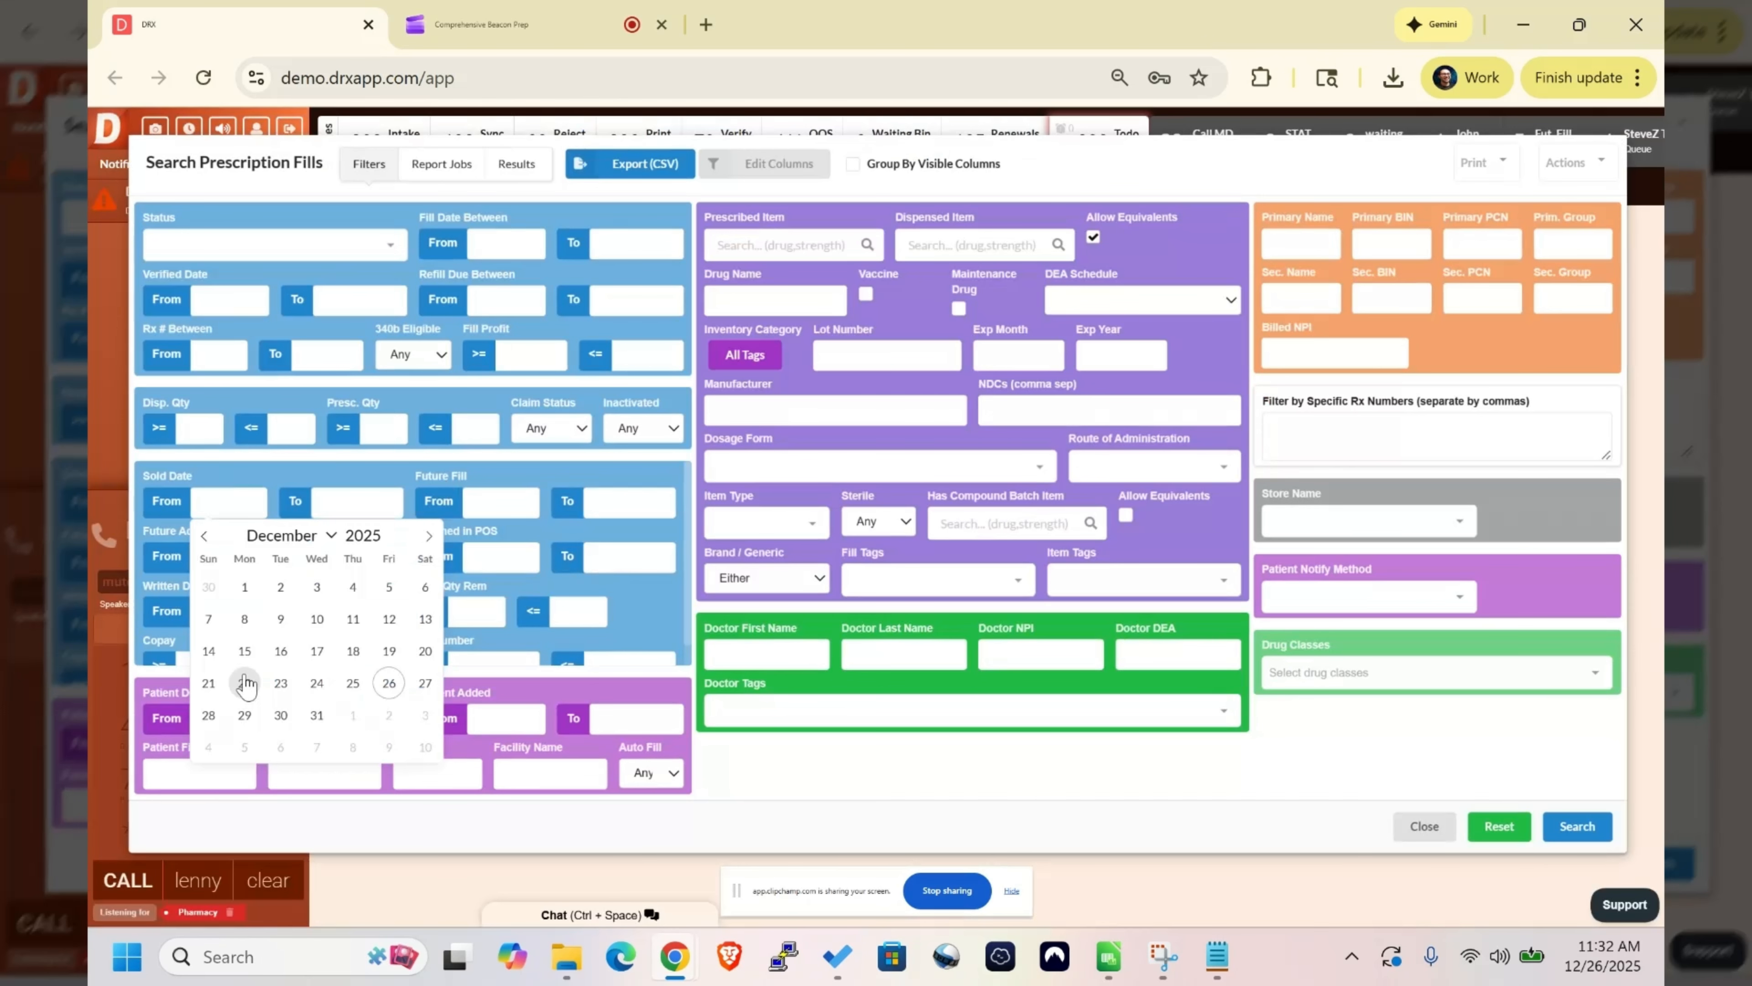
left_click(246, 683)
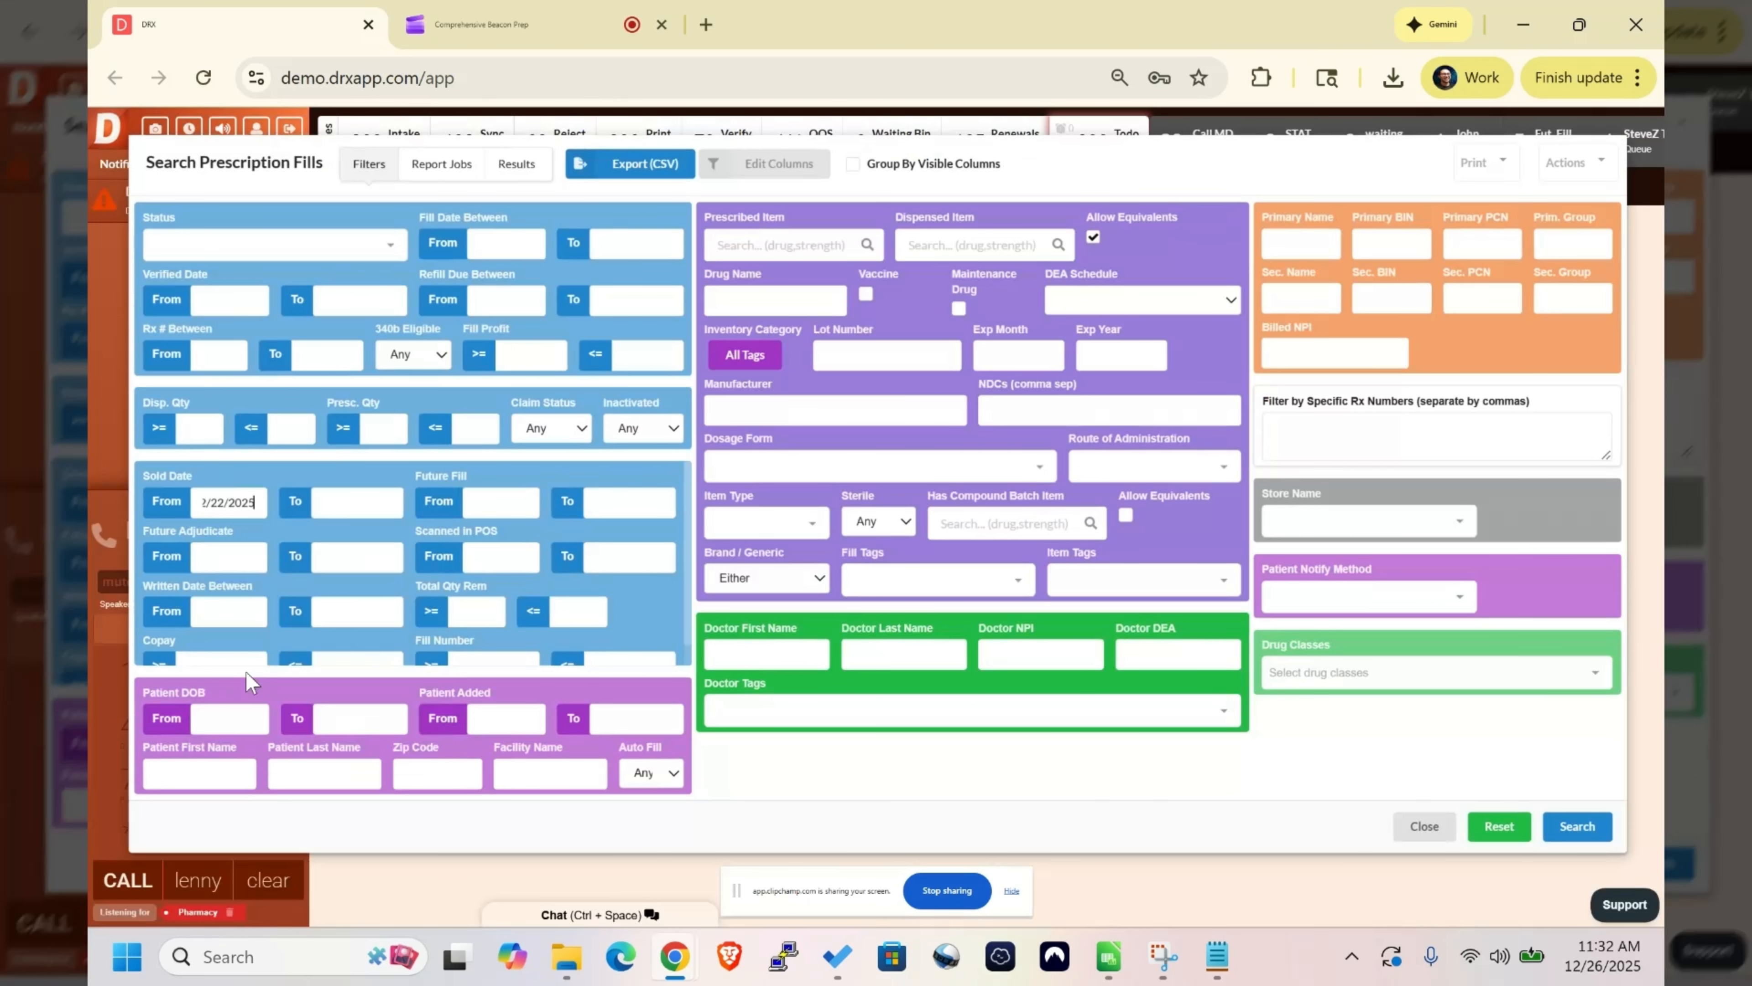
key("Tab")
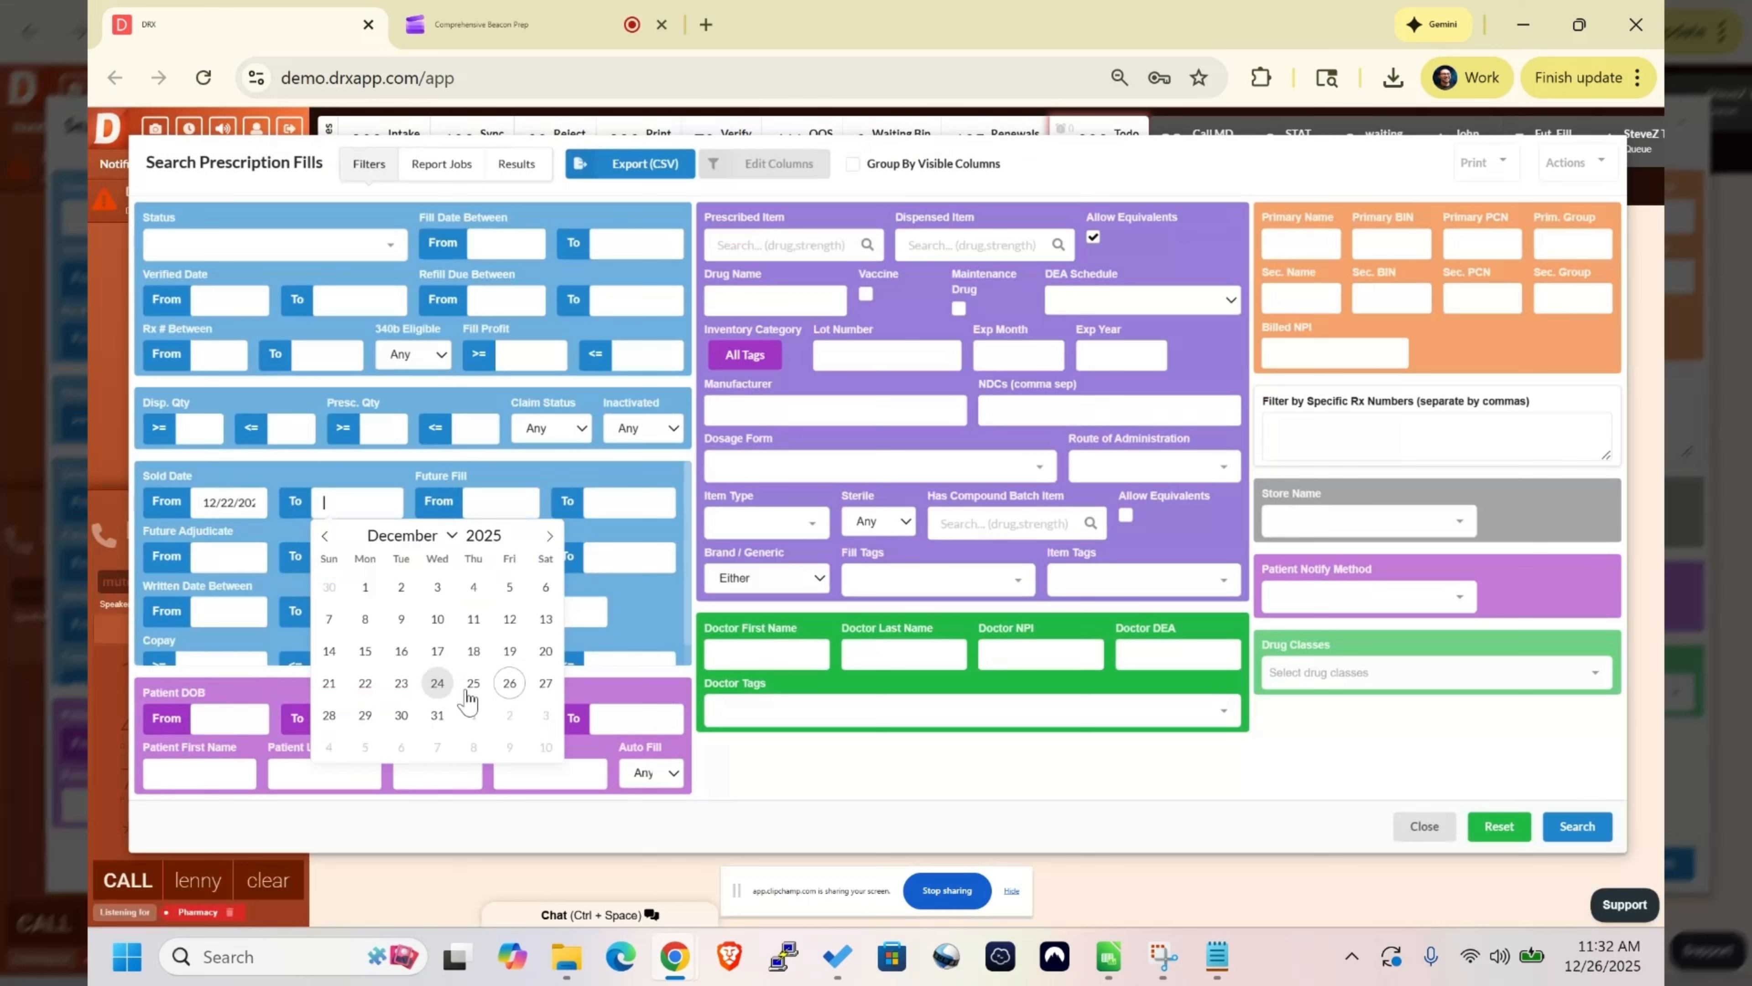
left_click(514, 693)
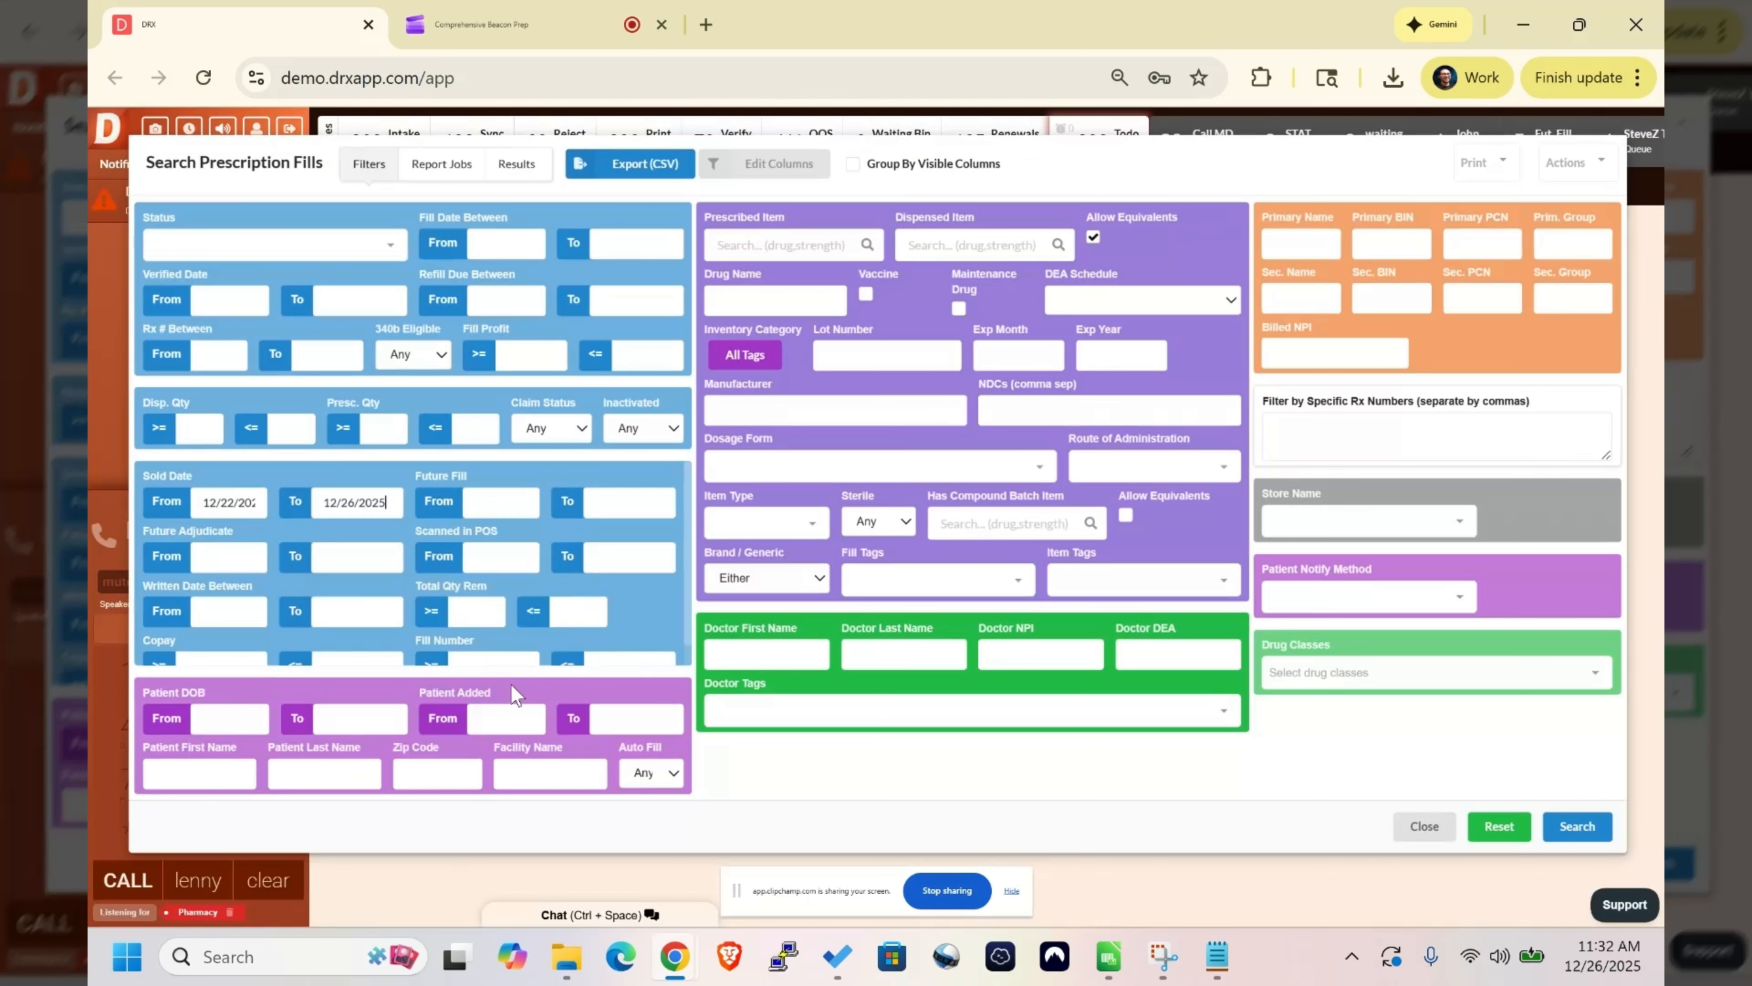
- Clear the sold date end and set the sold date start to 11/28/2022
left_click(356, 502)
key("BackSpace")
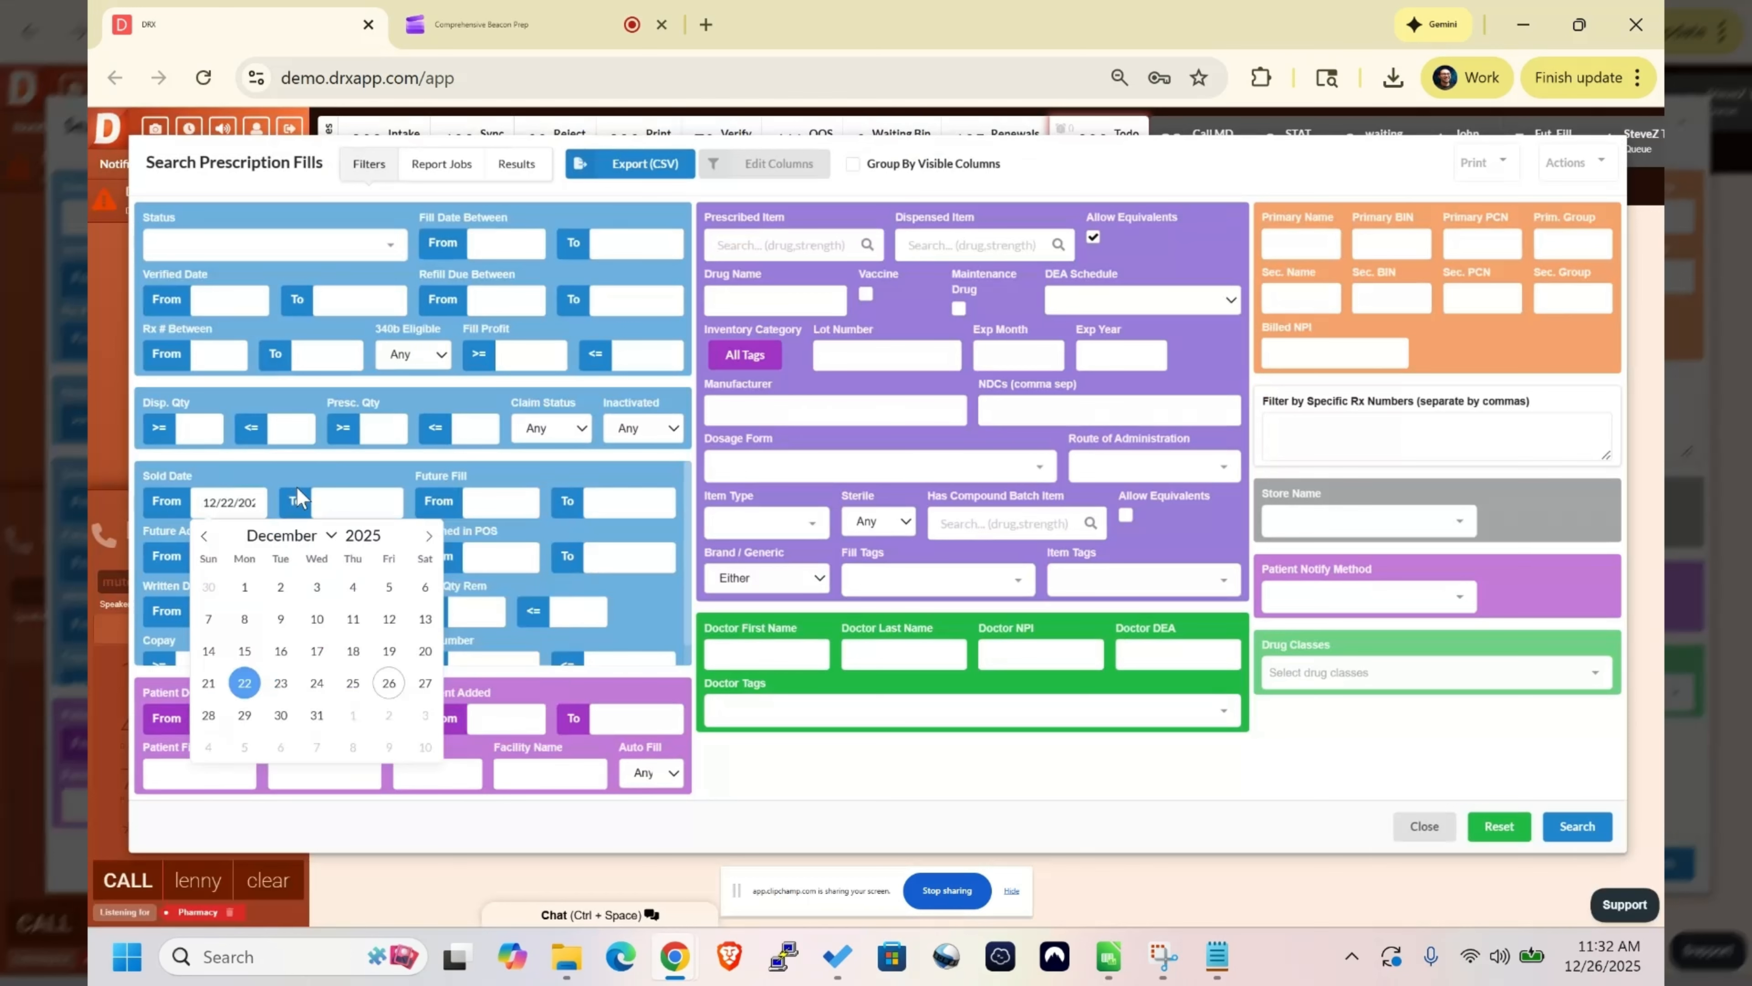
left_click(329, 502)
left_click(257, 498)
left_click(391, 542)
left_click(390, 543)
left_click(391, 542)
left_click(316, 715)
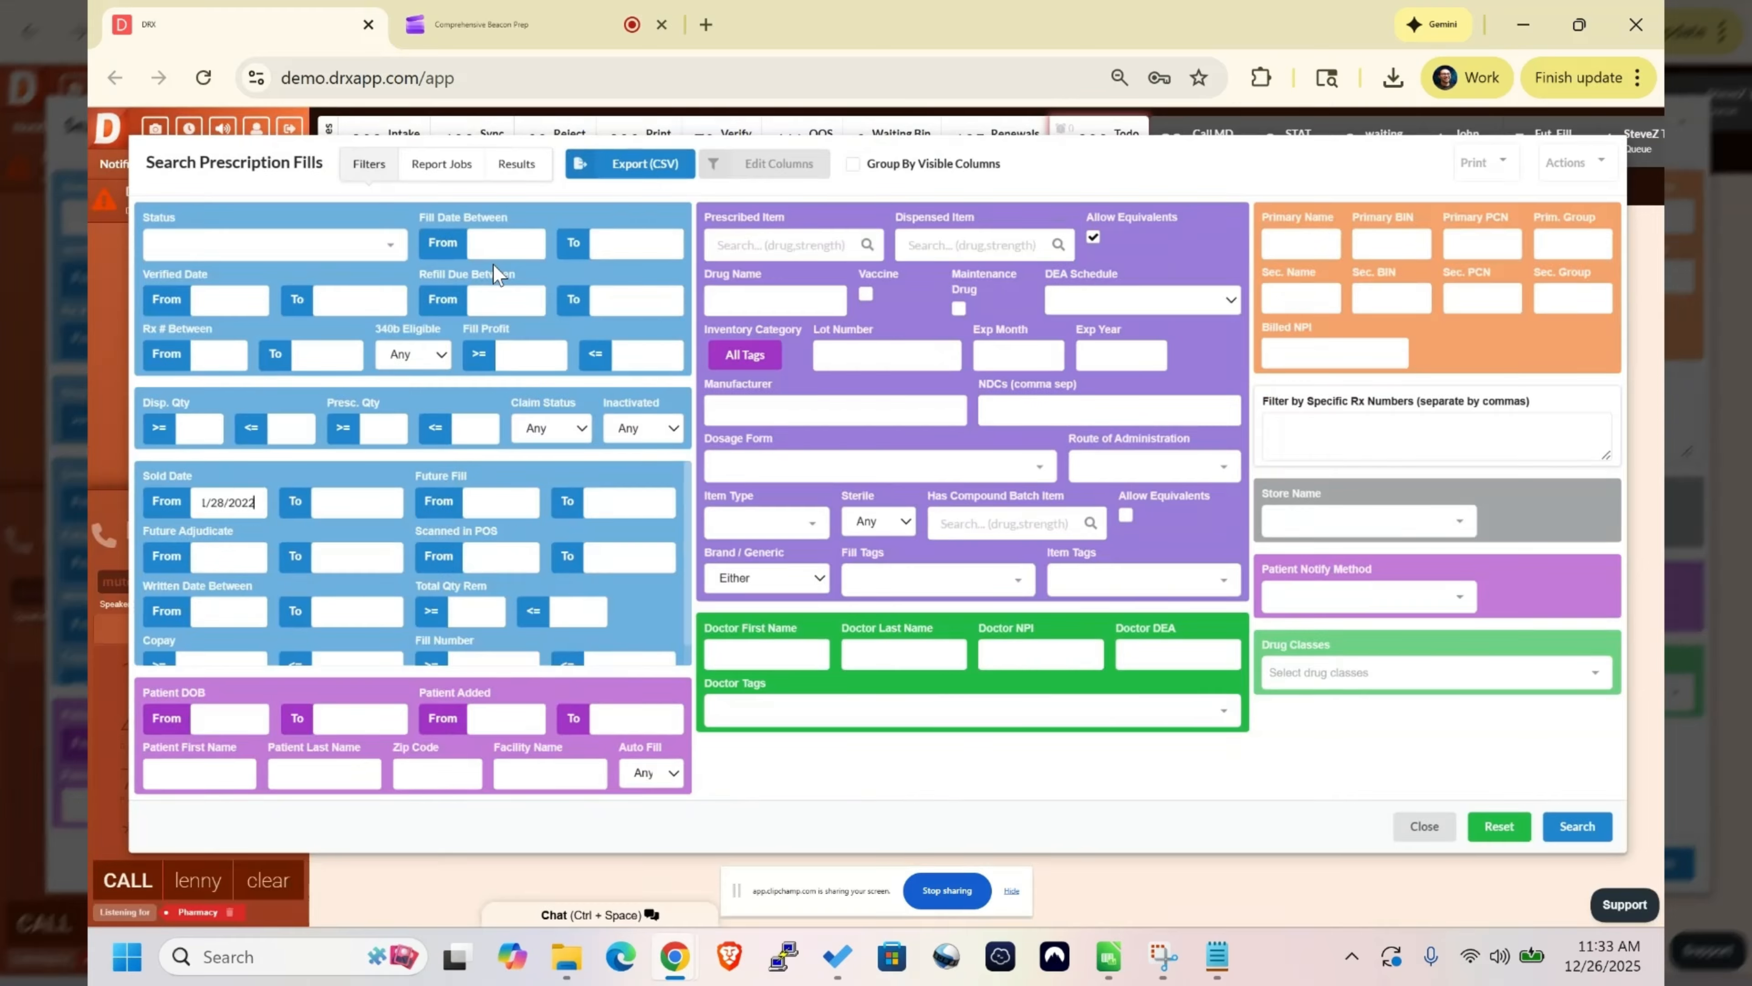
- Add the item tag "rm" as a filter for the prescription fill search
left_click(1085, 584)
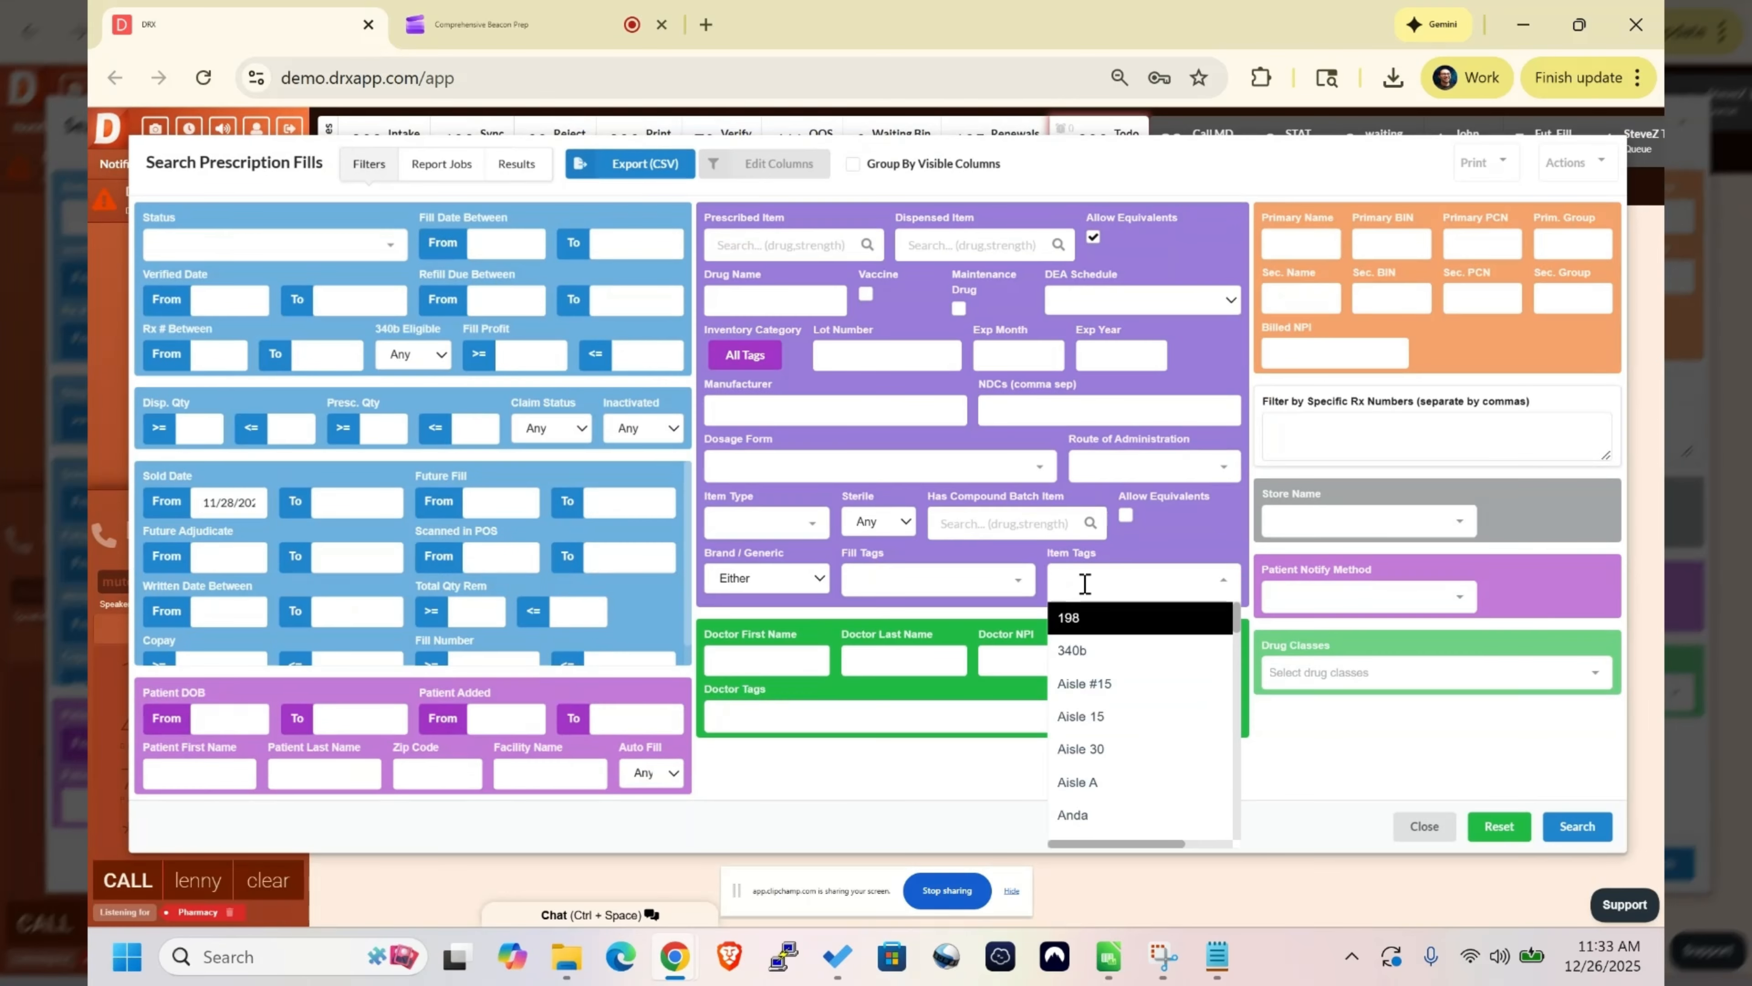
type("rm")
key("Return")
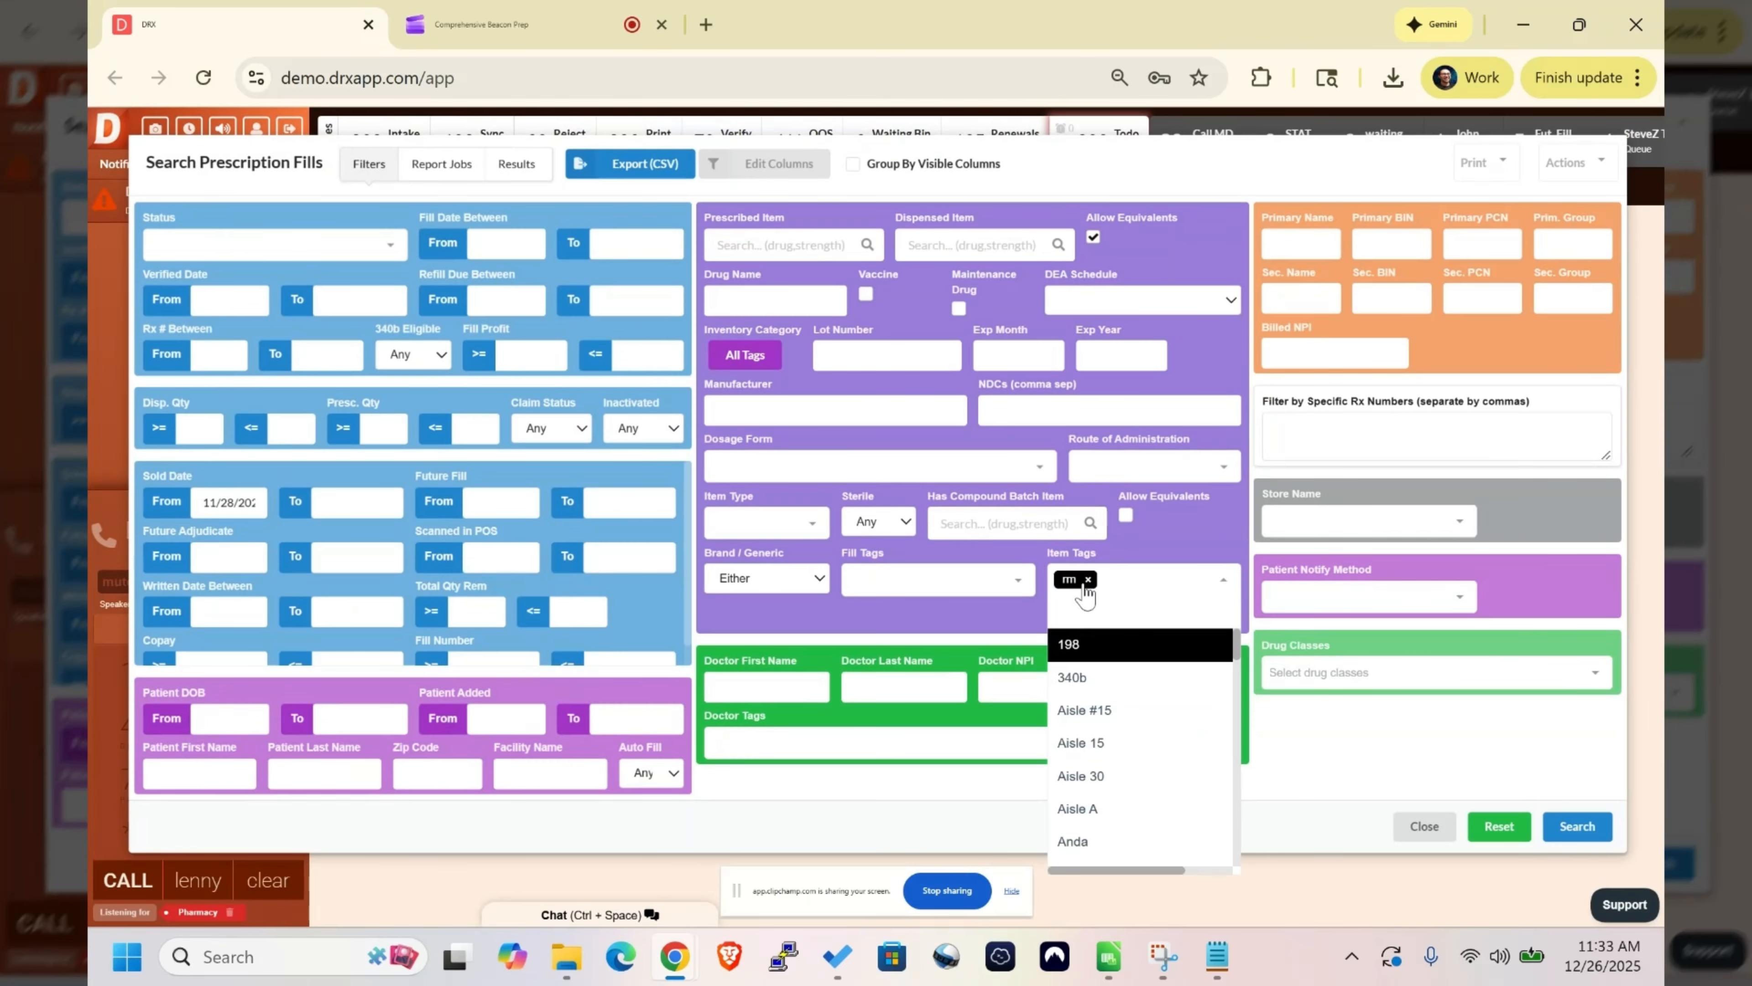
left_click(1191, 552)
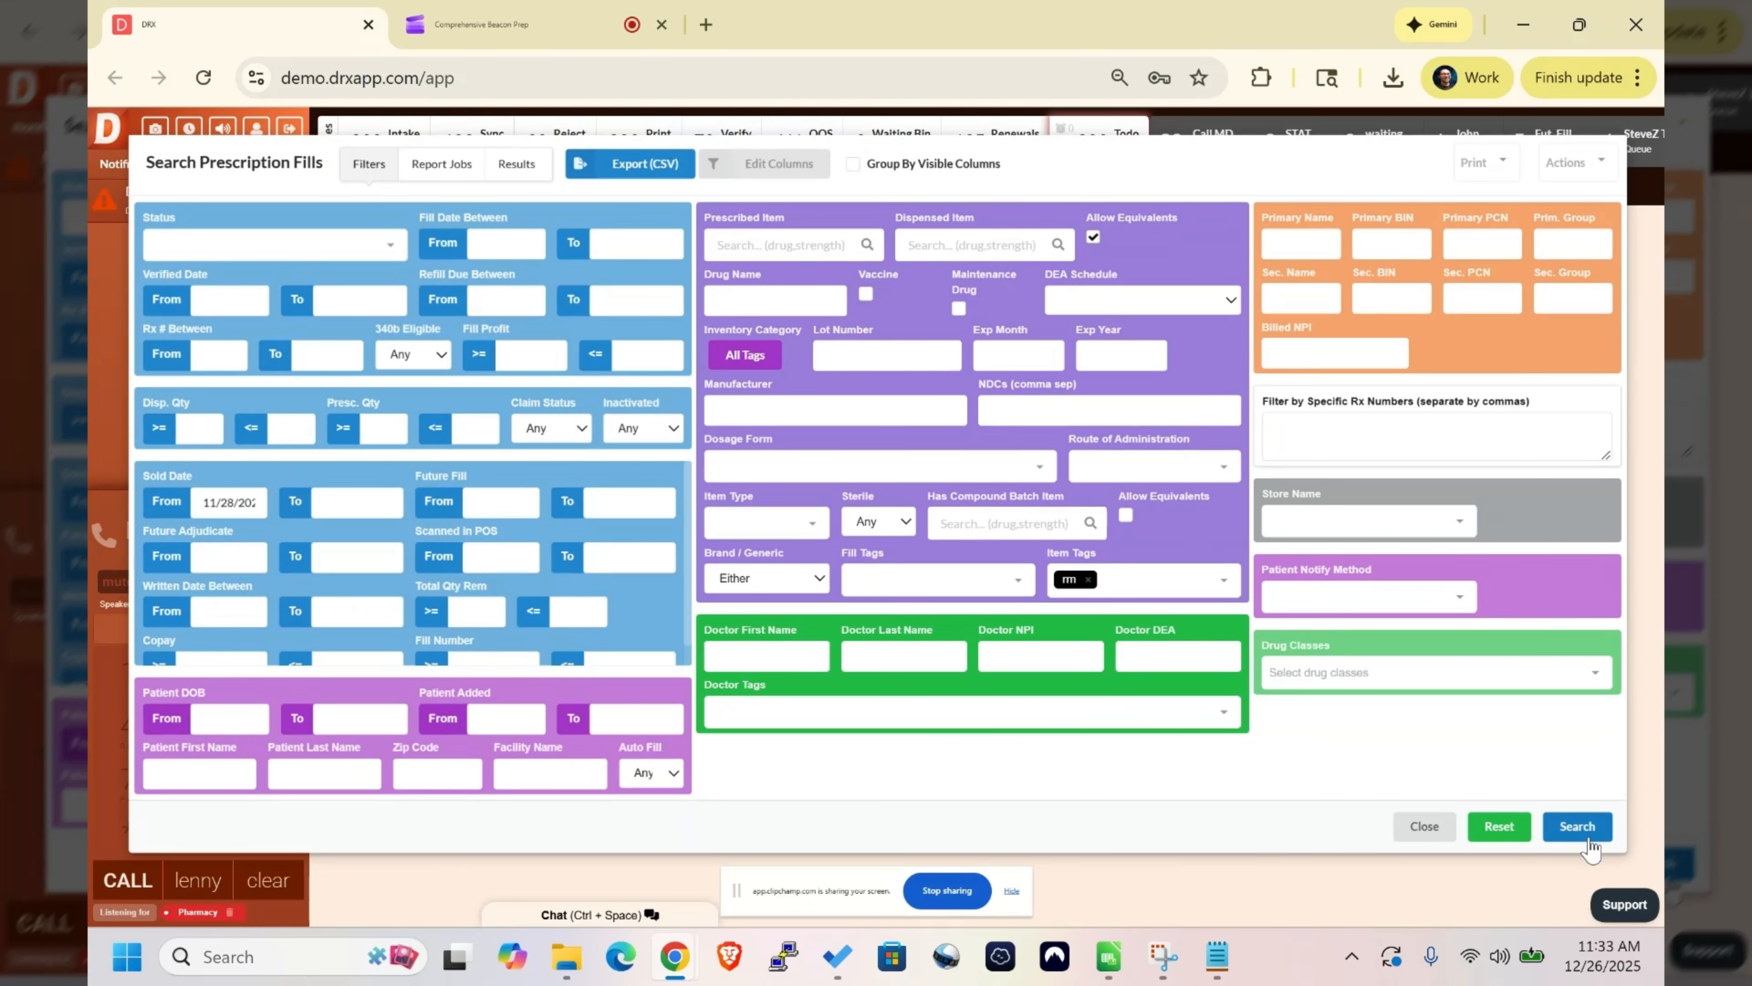
- Check the NDC column in the CMS negotiated price spreadsheet and return to the prescription fill search
left_click(1381, 425)
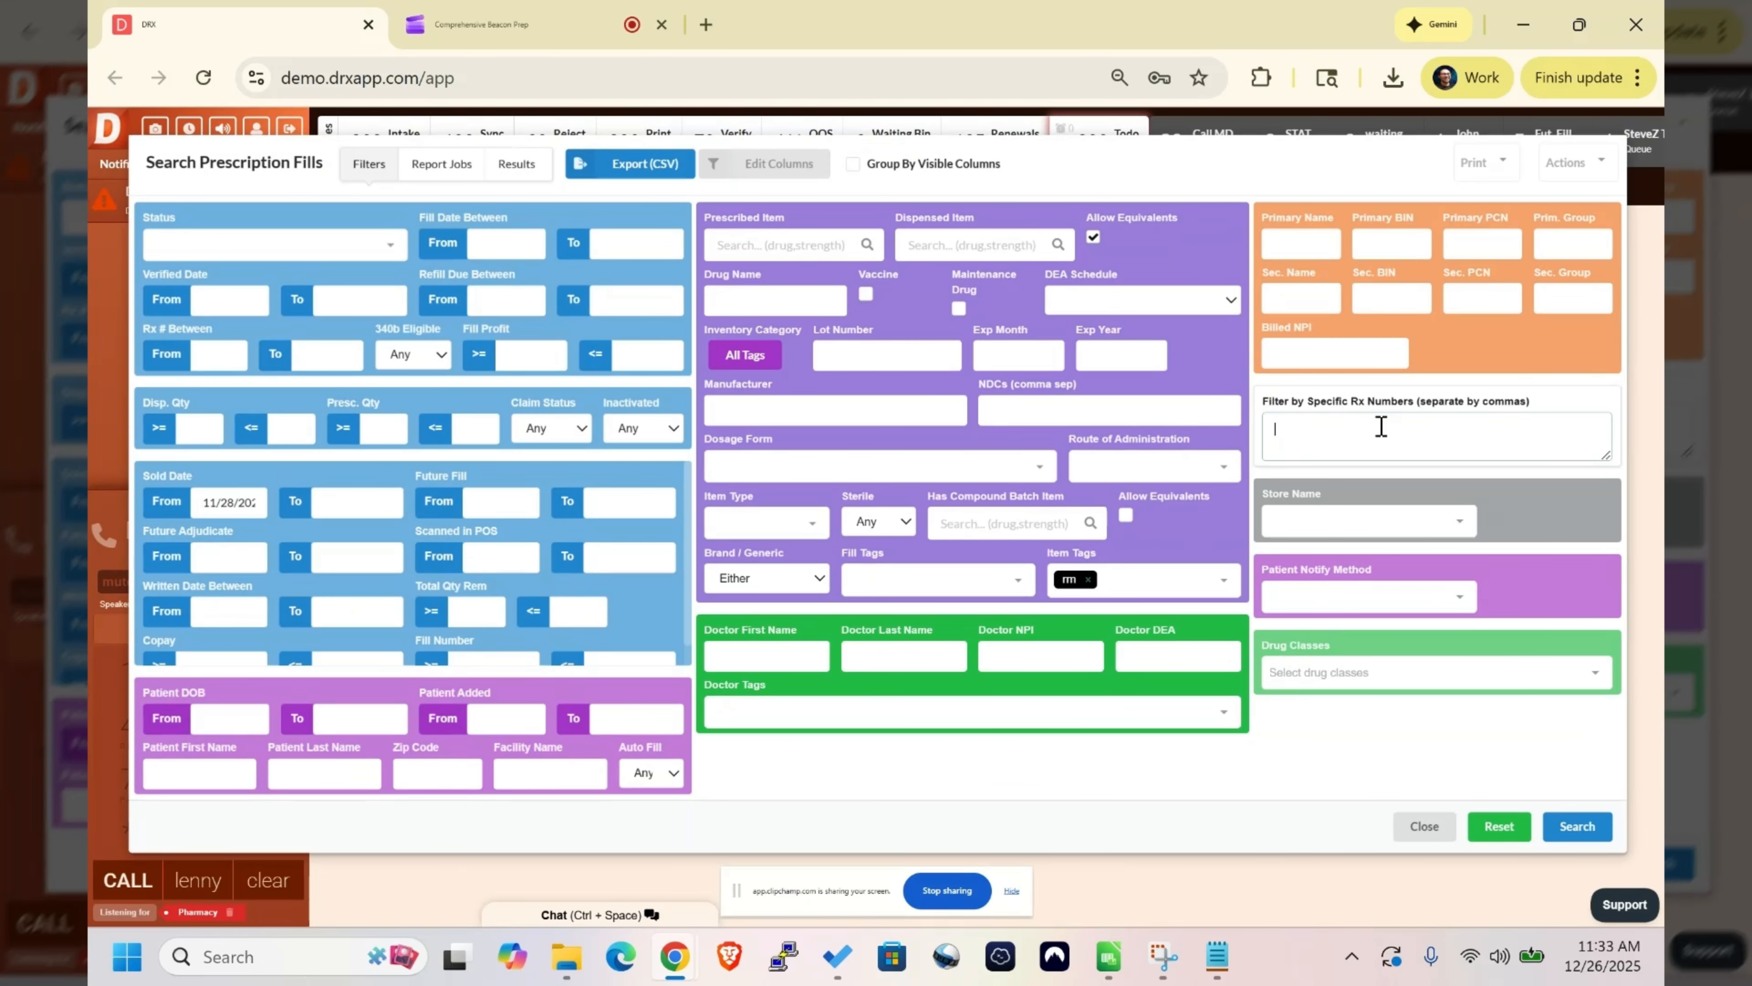
key("alt+Tab")
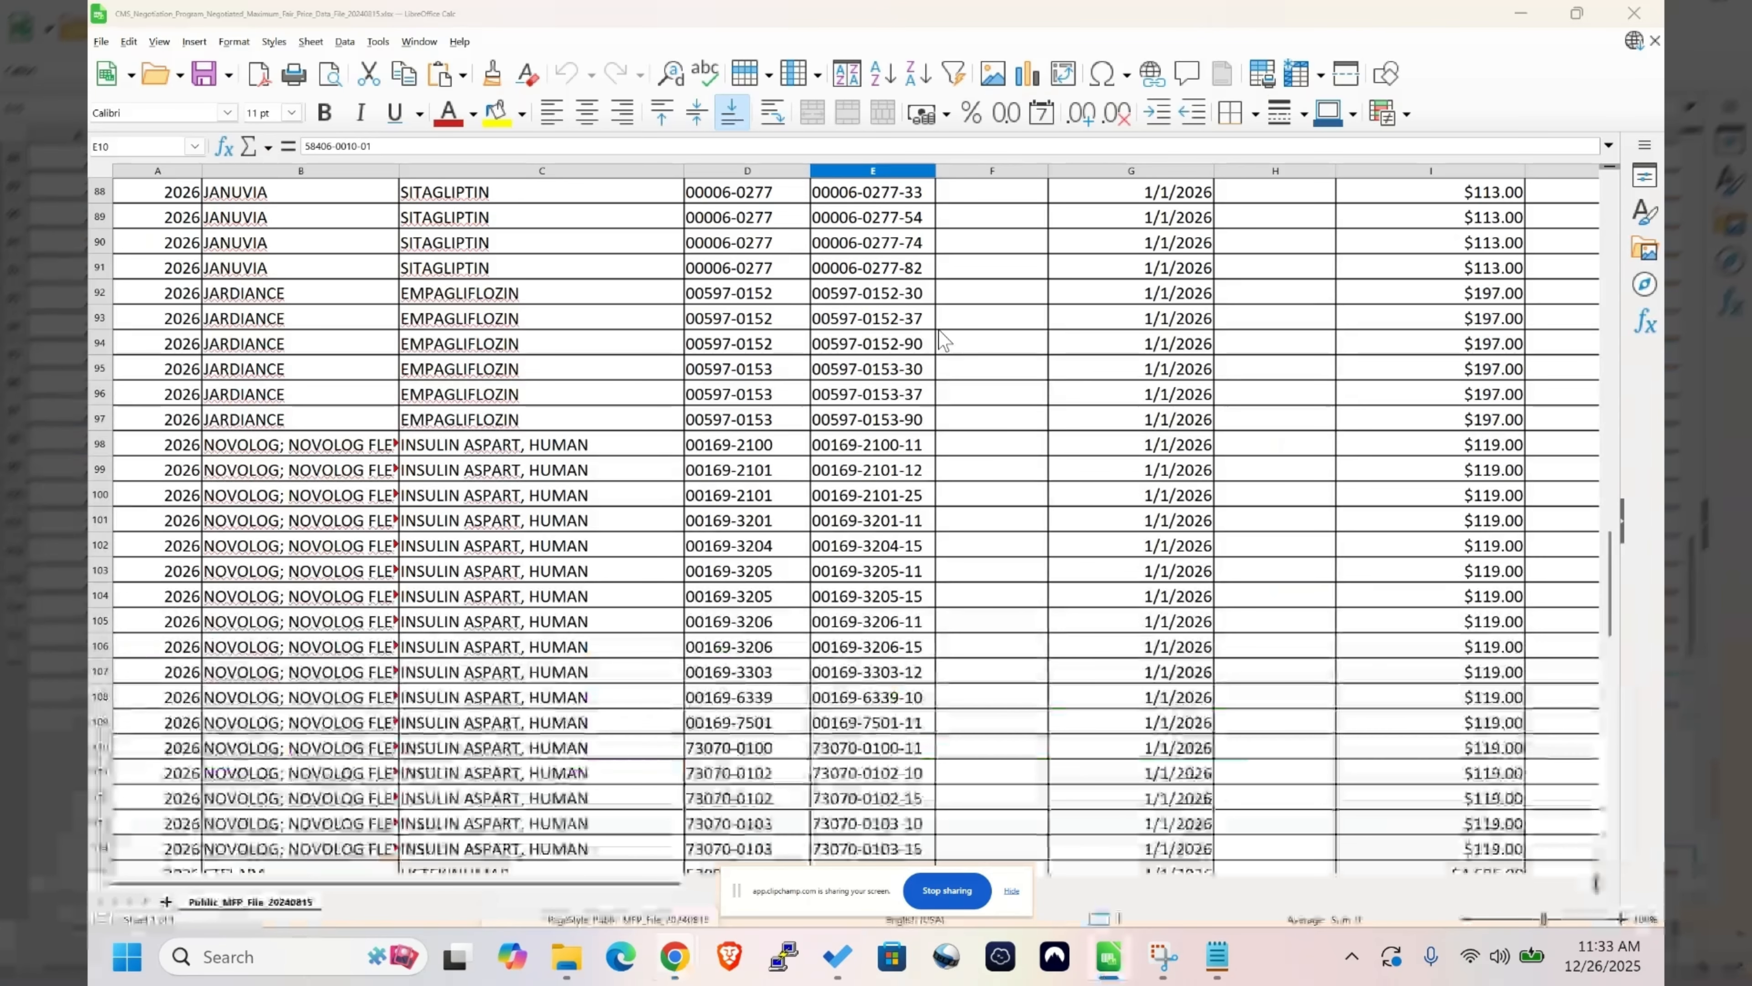
key("alt+Tab")
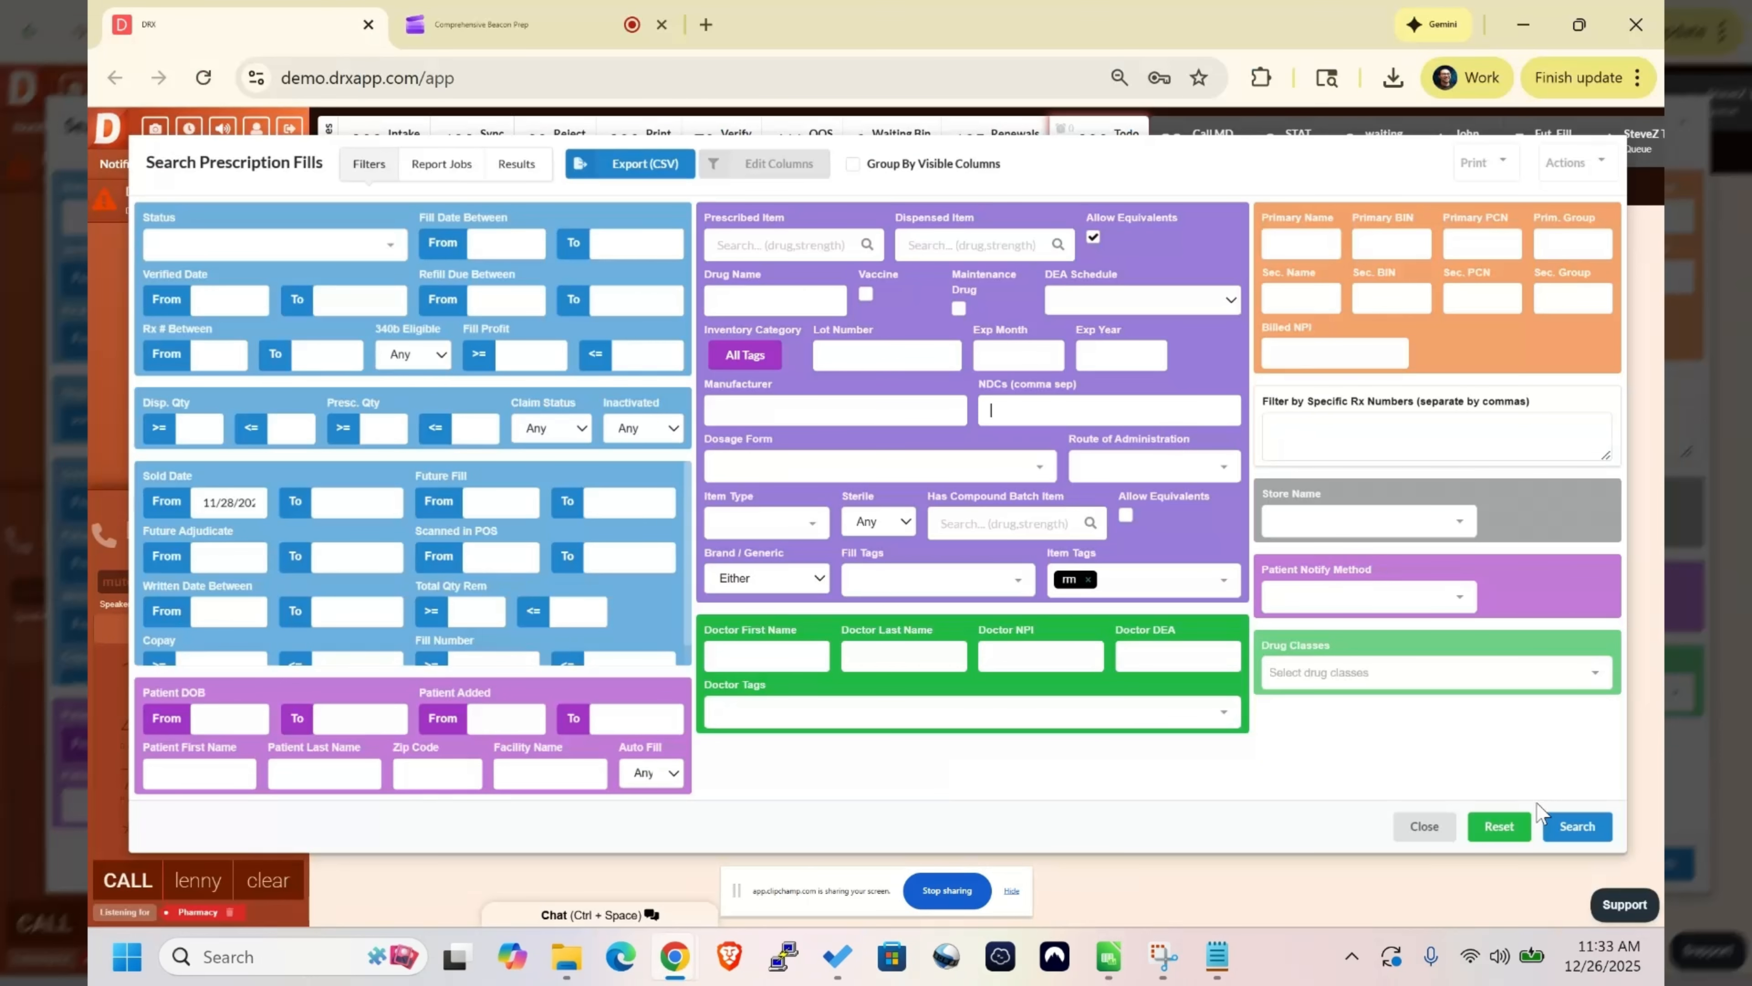
- Run the prescription fill search and view the newest report's results
left_click(1584, 832)
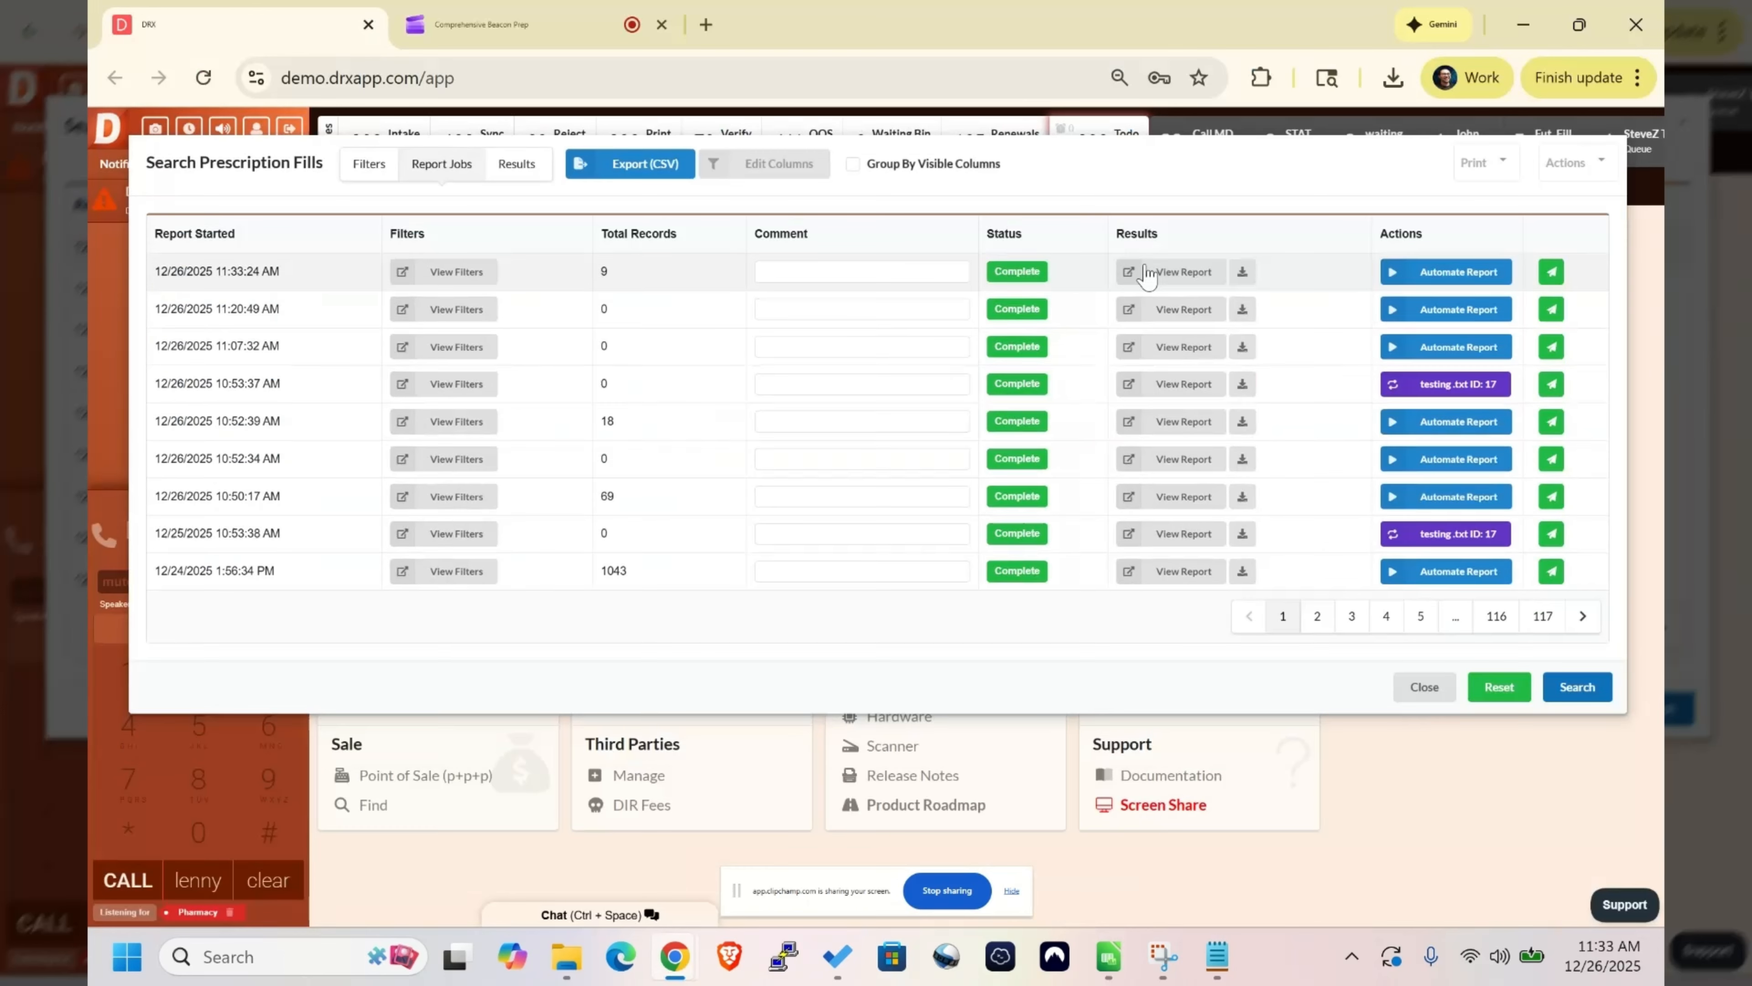
left_click(1149, 274)
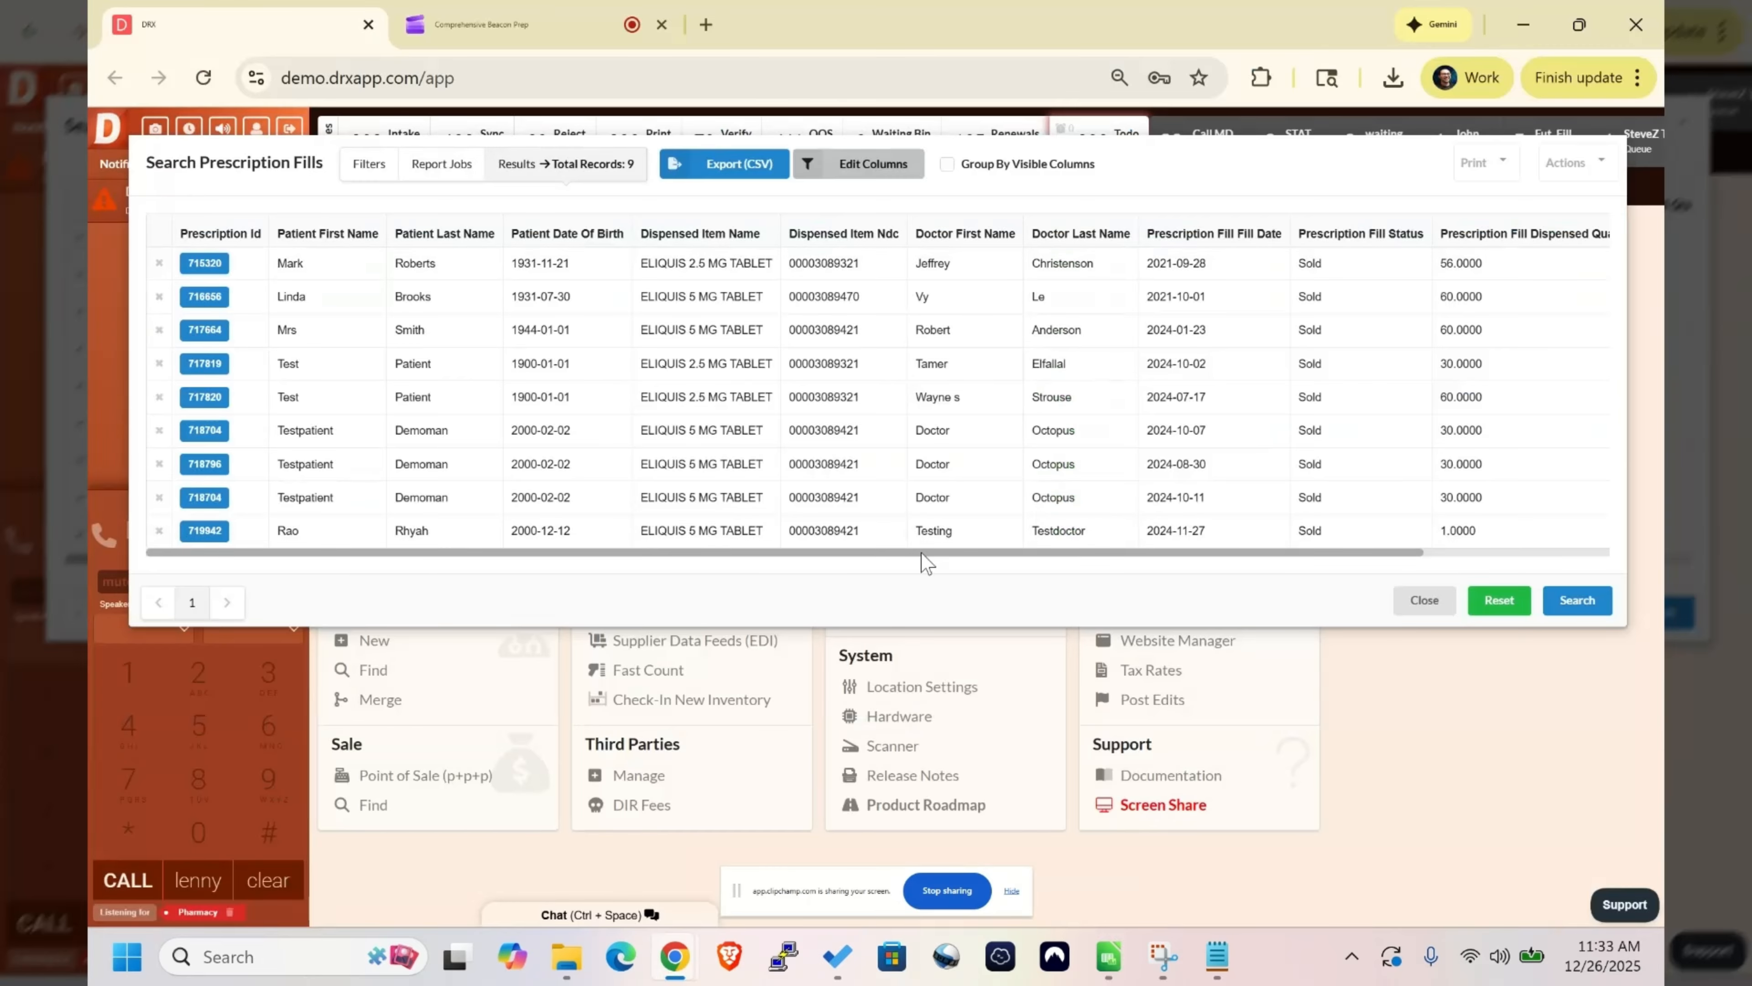
left_click_drag(920, 552, 621, 526)
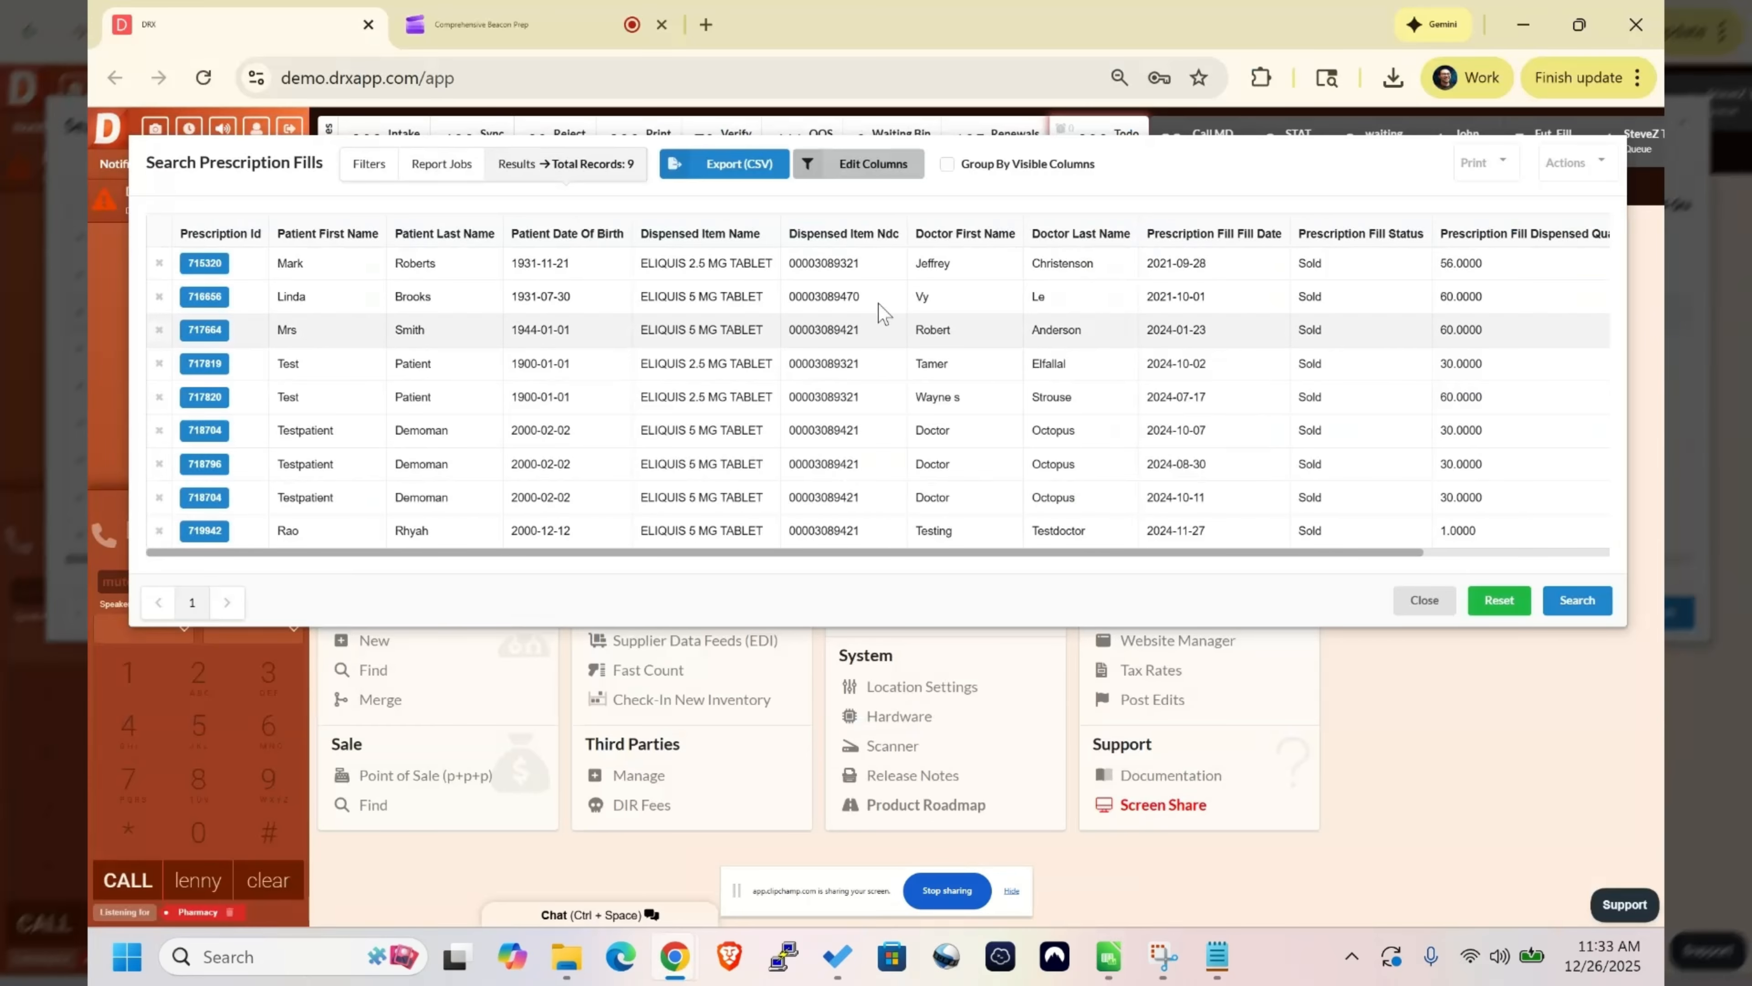
- Try customizing the report columns by deselecting all and toggling individual ones such as Prescription Id and Prescription Created At
left_click(900, 169)
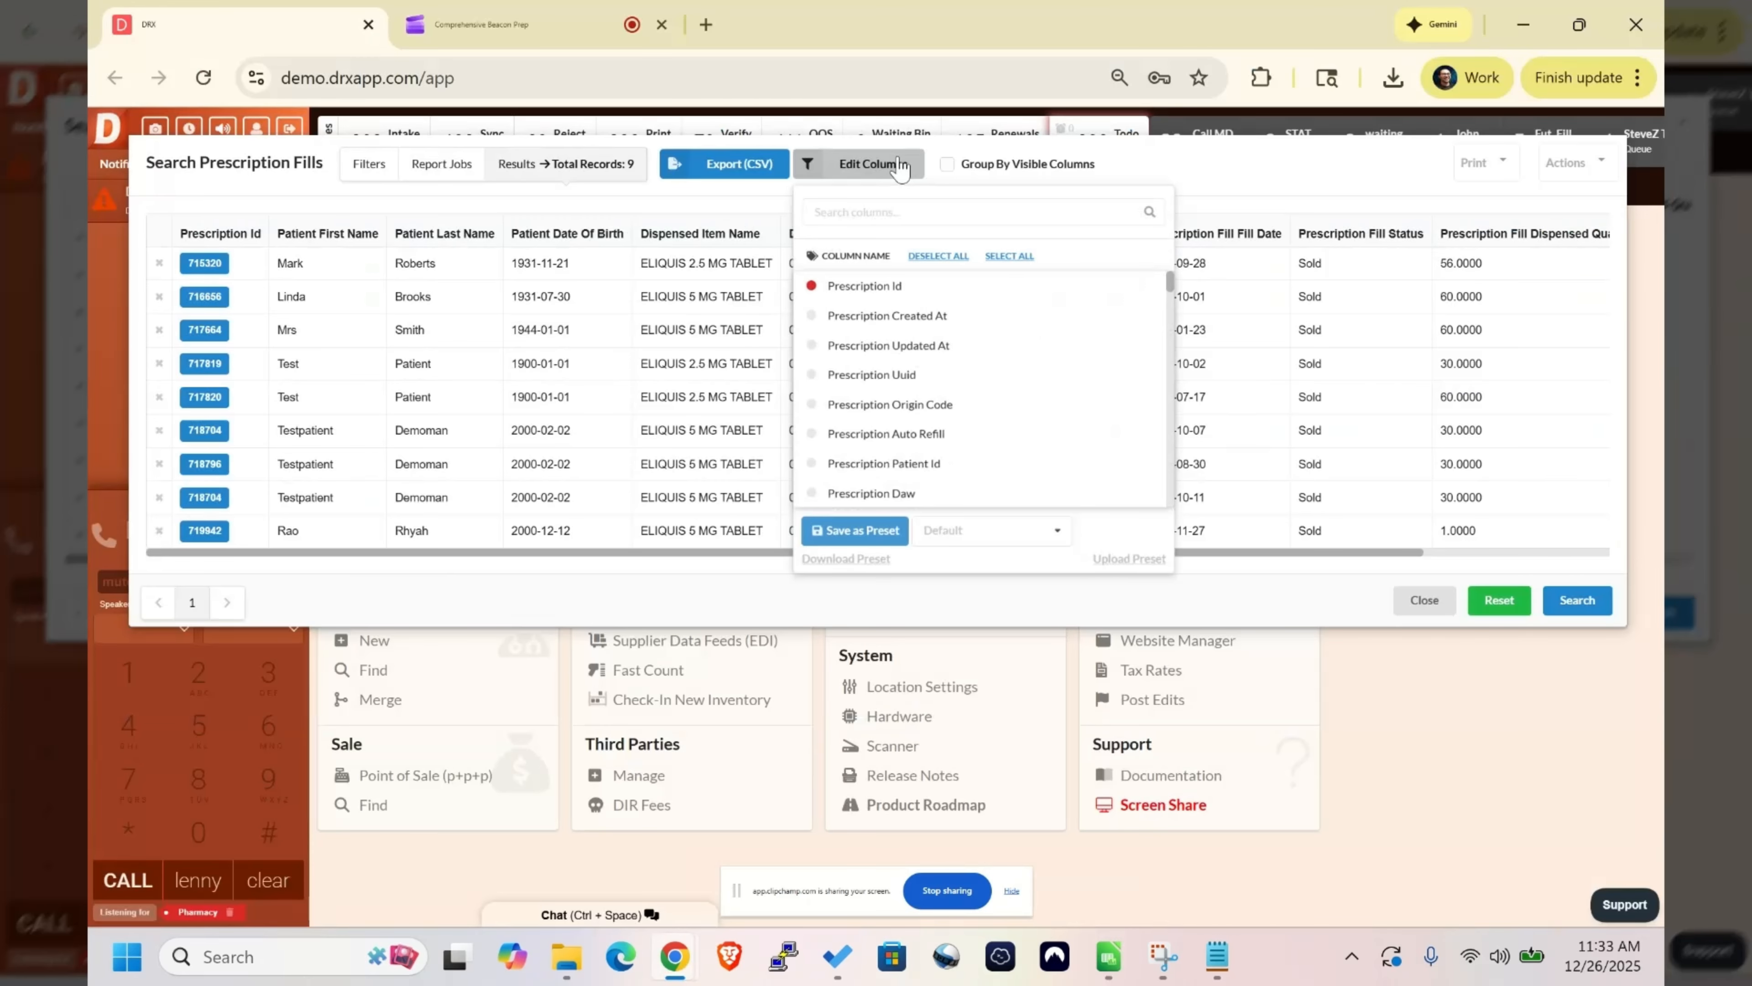
left_click(927, 261)
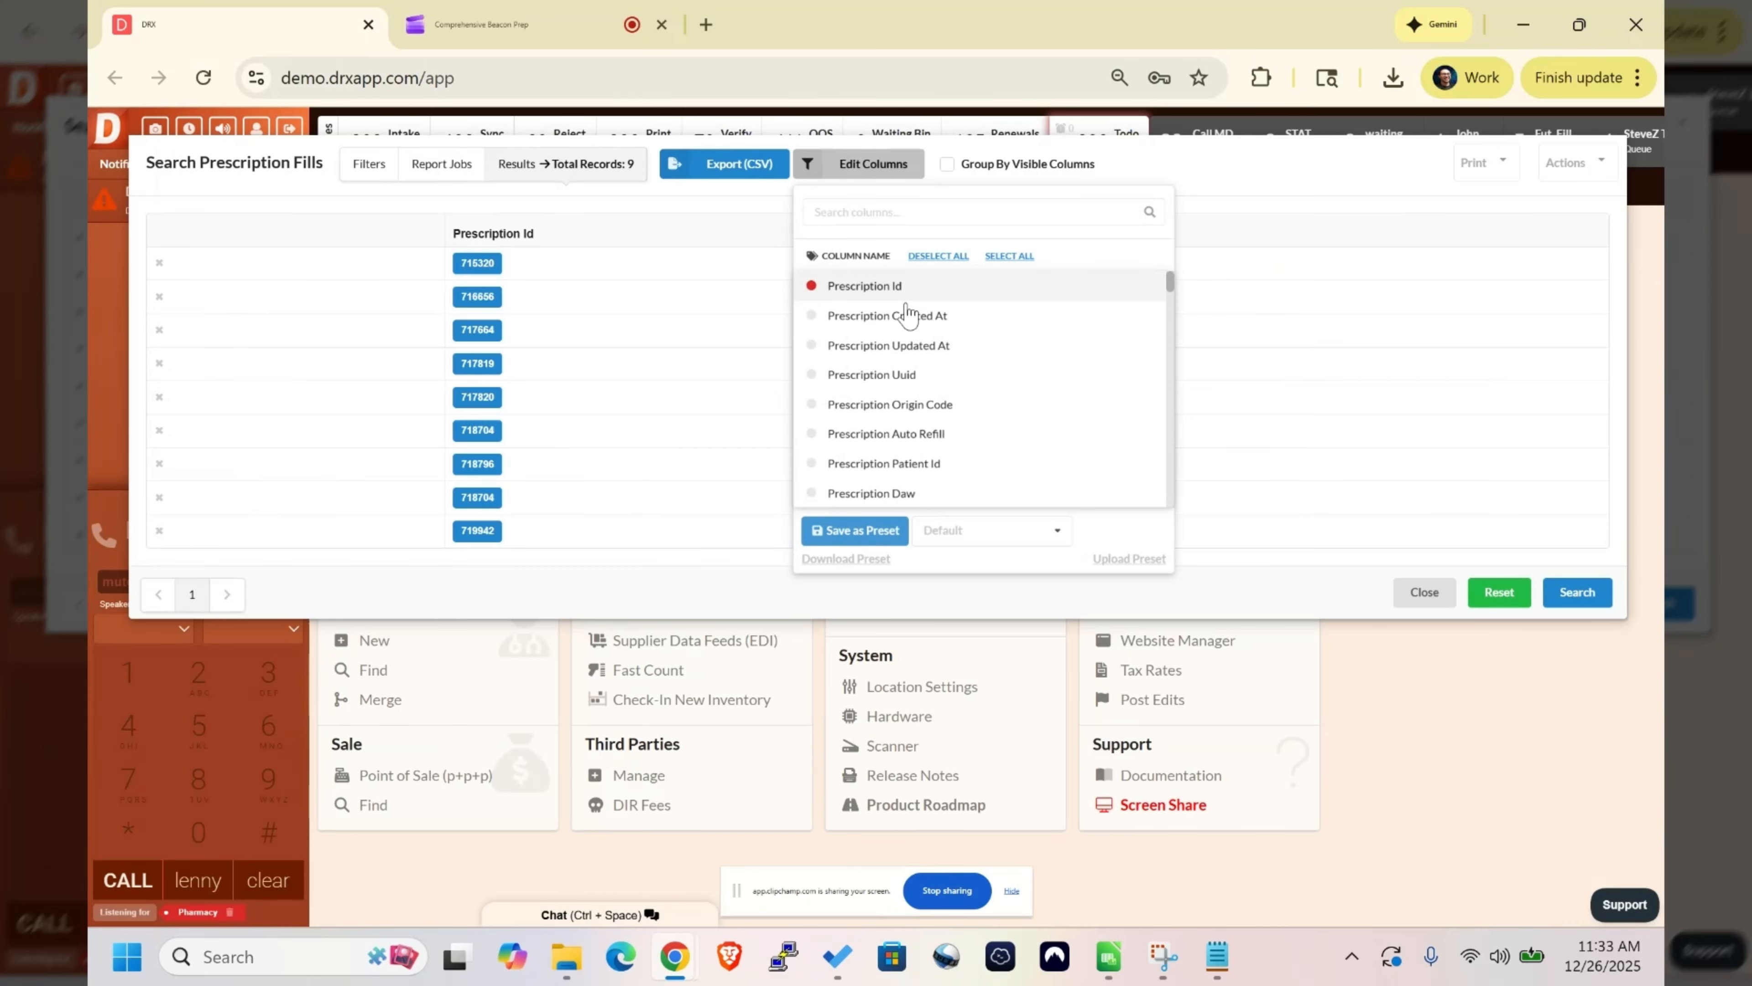
left_click(908, 314)
left_click(915, 373)
left_click(853, 381)
left_click(854, 290)
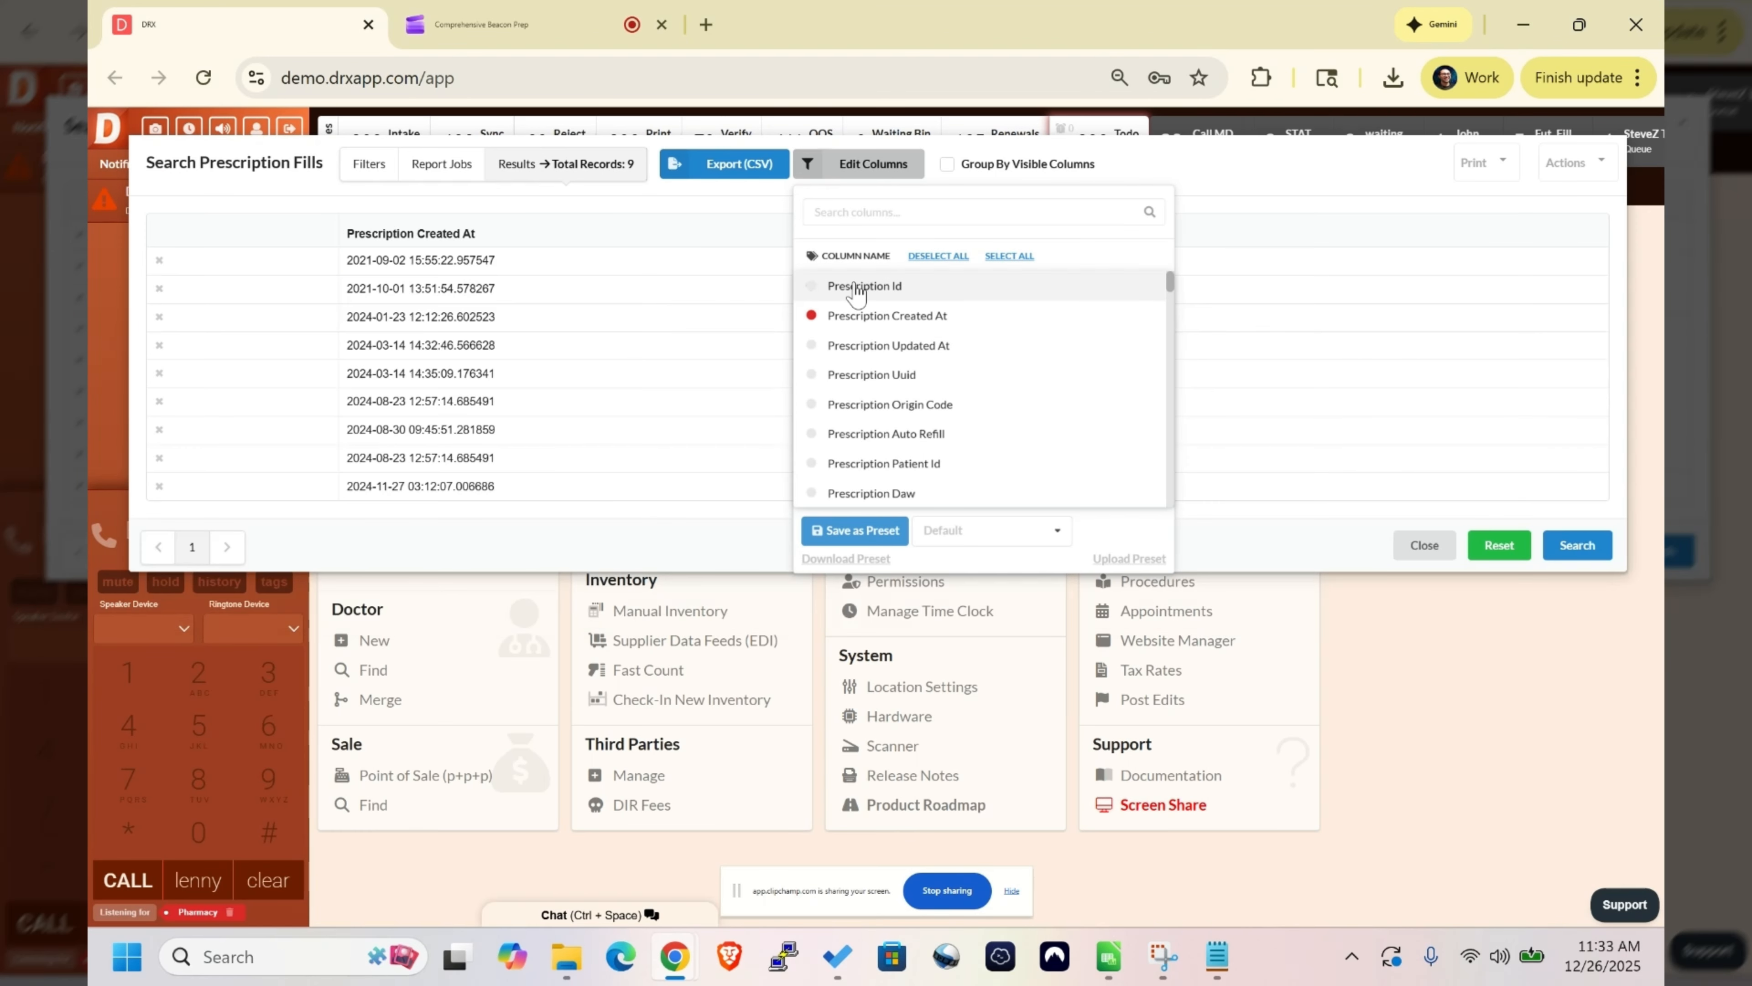
left_click(851, 315)
left_click(846, 289)
left_click(848, 290)
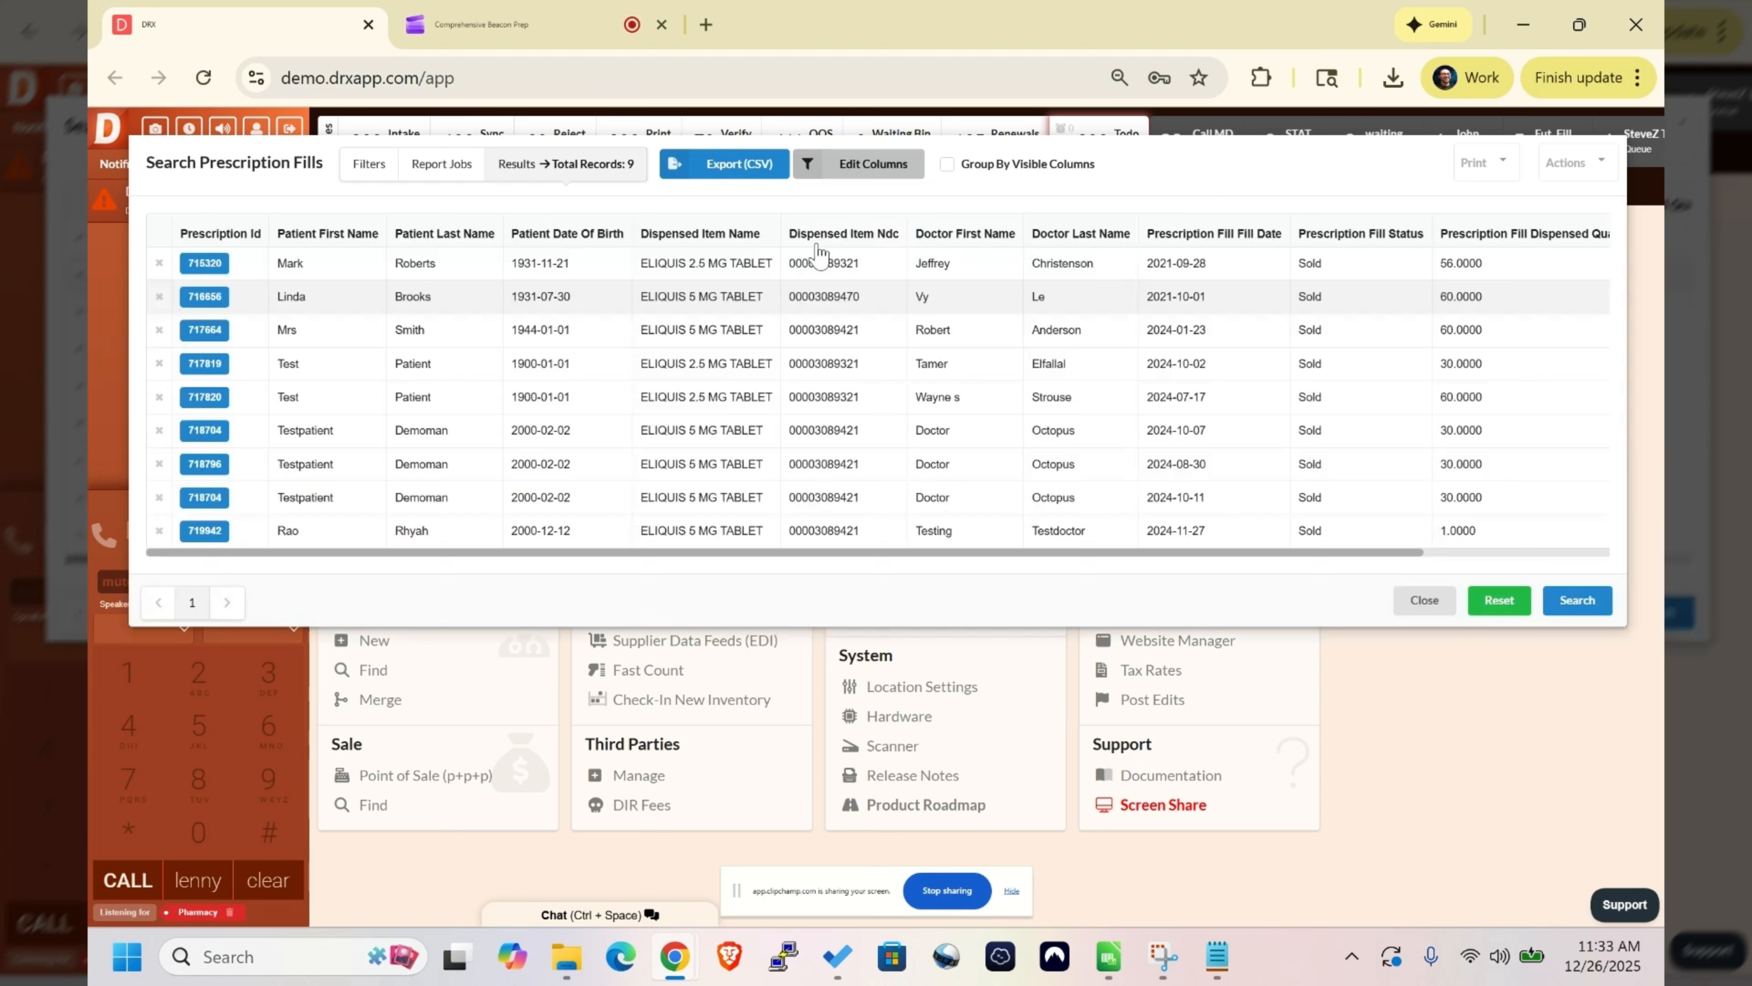
- Apply the imported 340B Rebate Report column preset to the fill results and review its columns
left_click_drag(352, 239, 1659, 228)
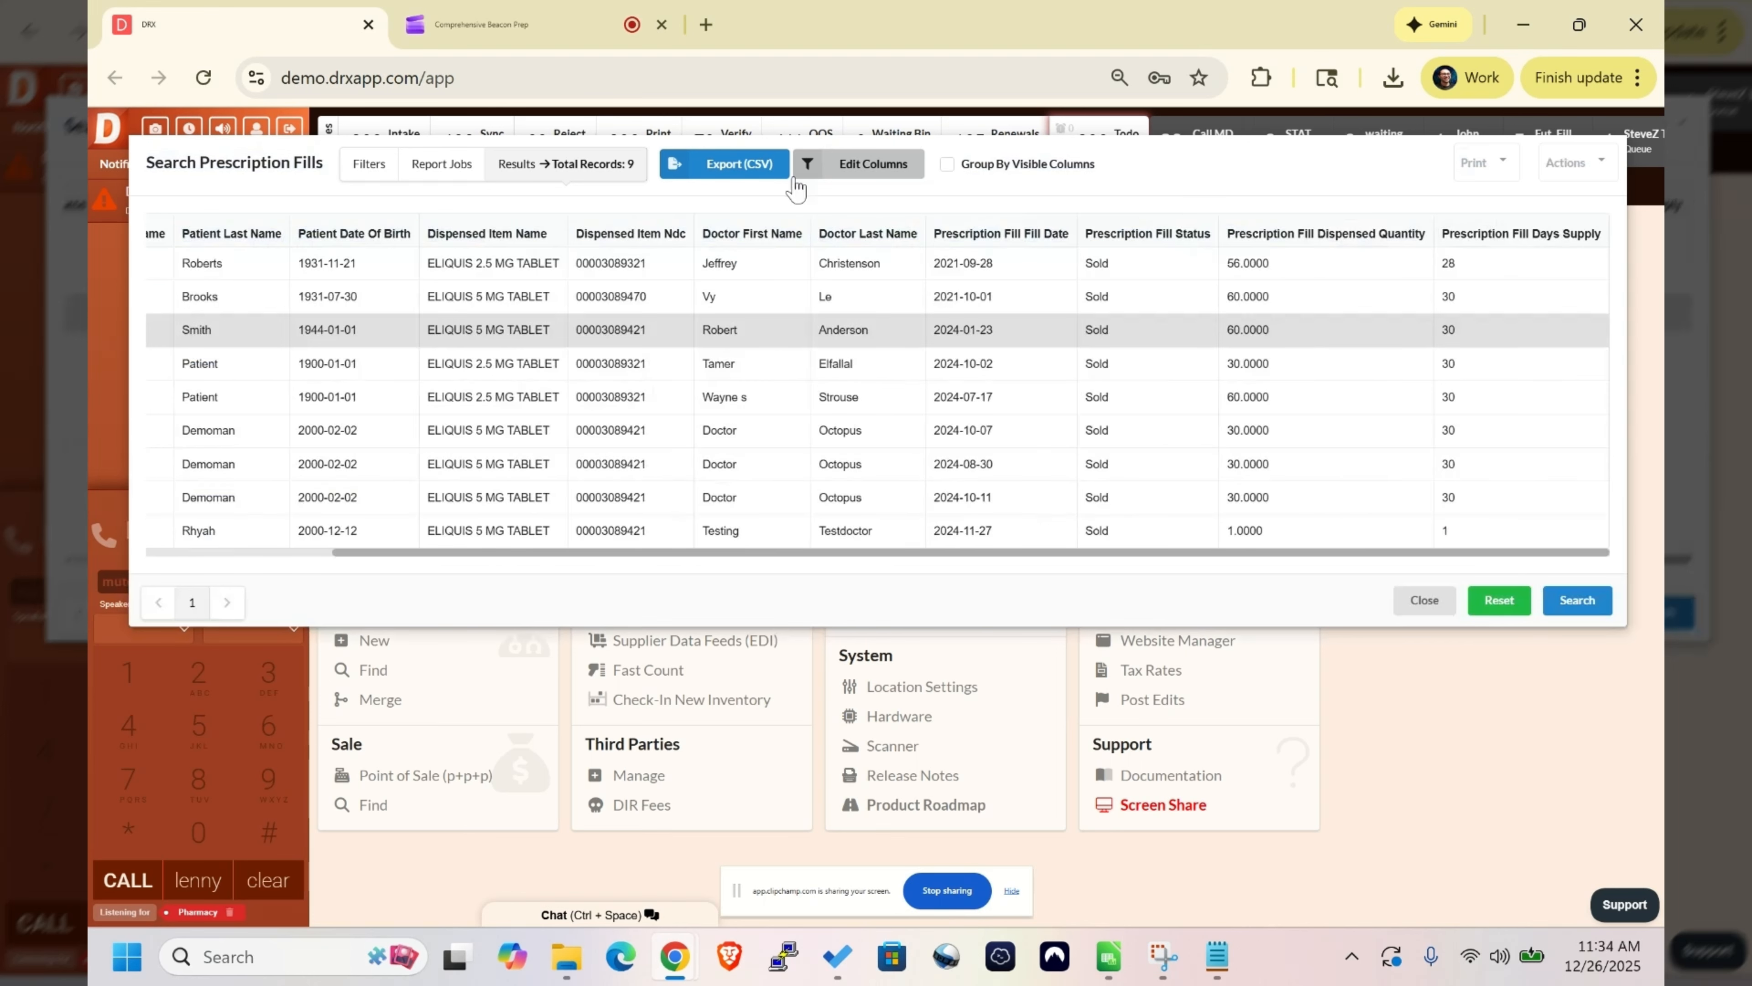
left_click(799, 172)
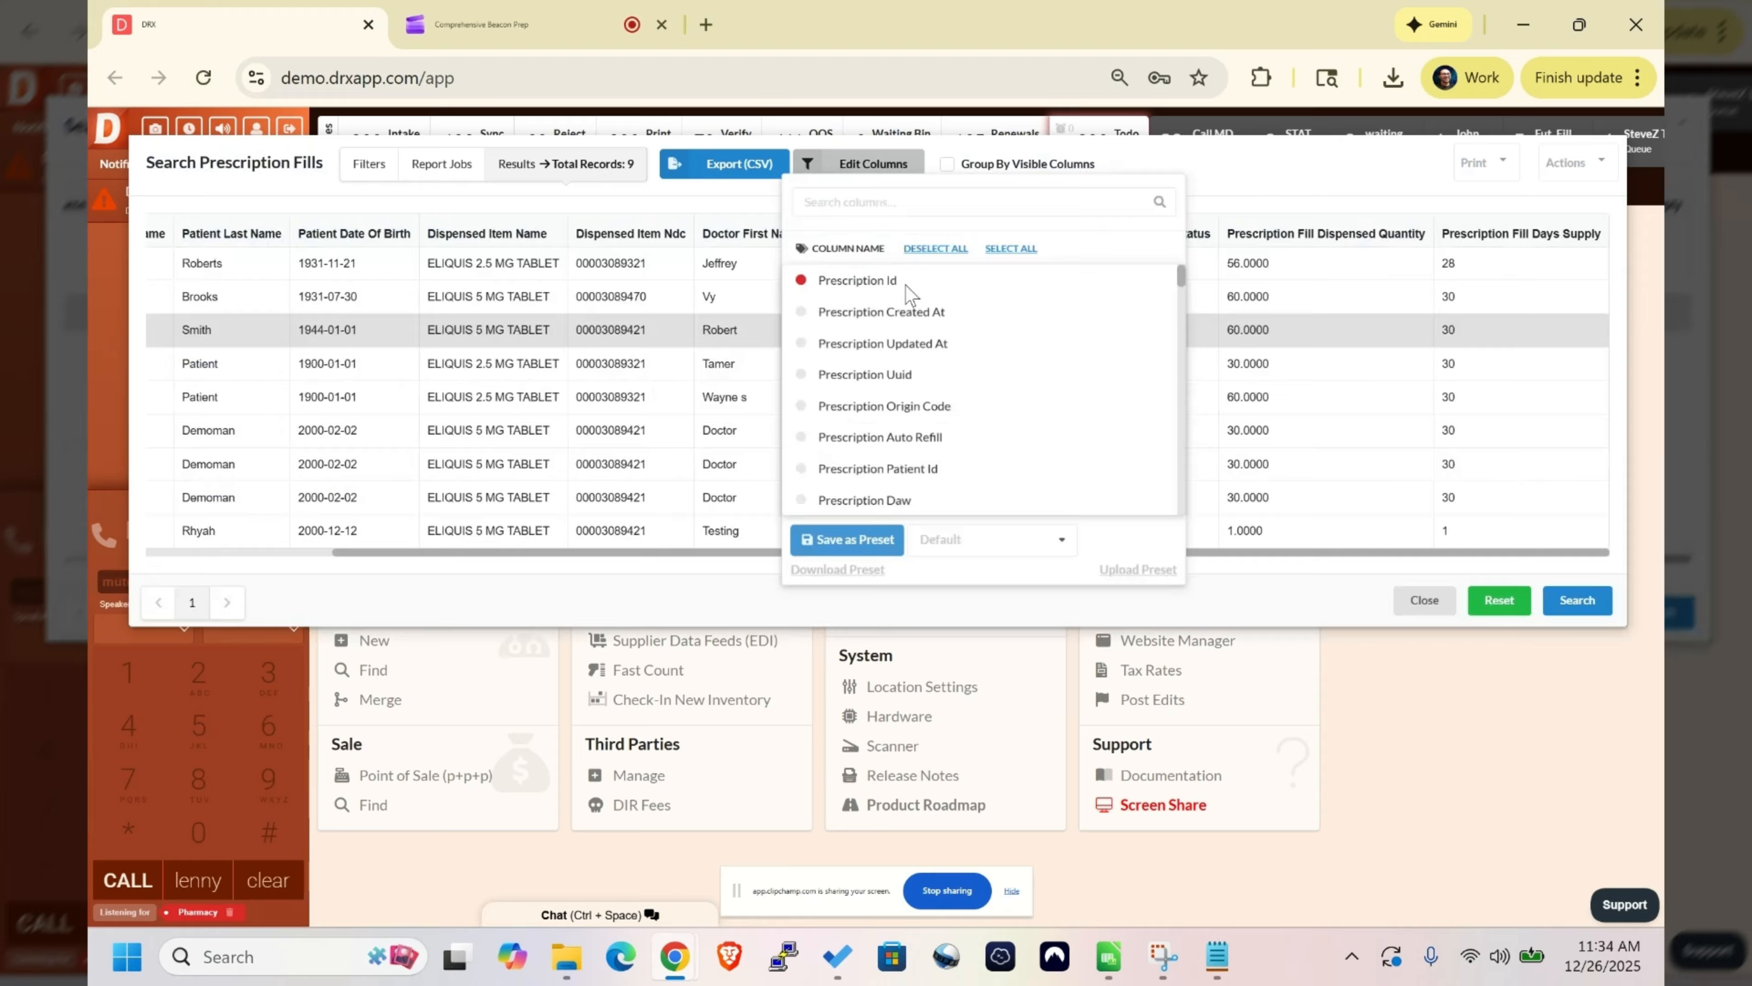
left_click(965, 533)
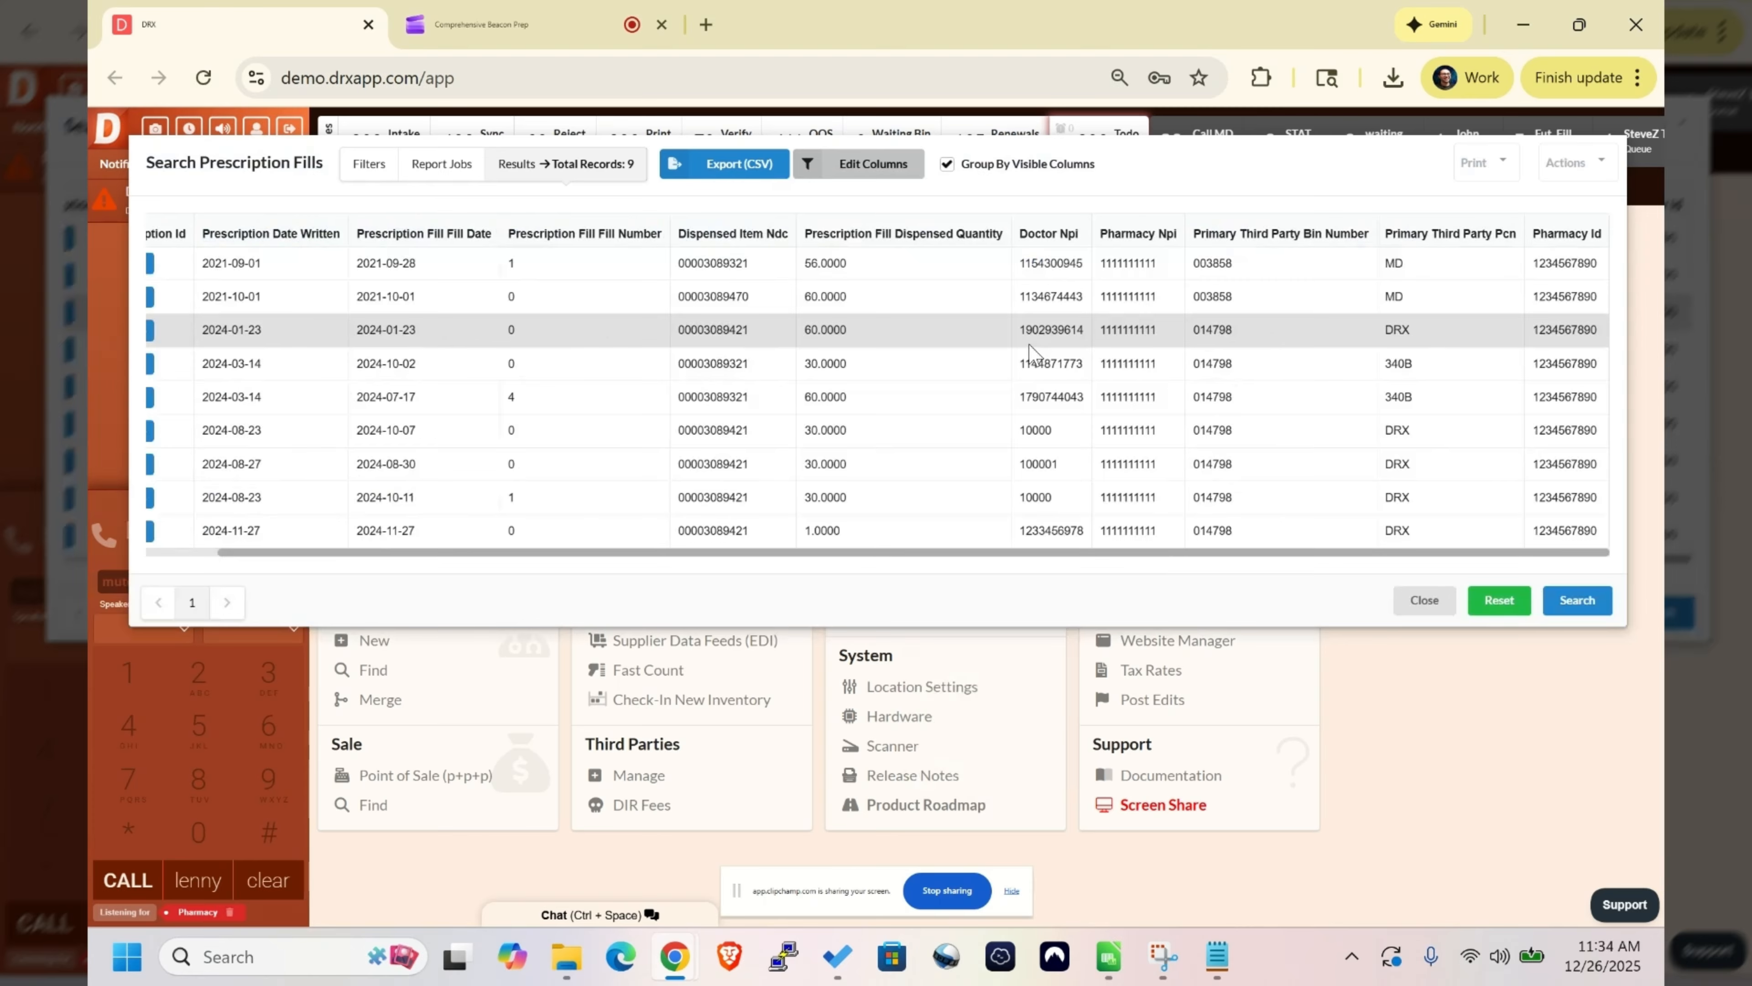
left_click_drag(1023, 334, 1330, 329)
left_click(1330, 329)
- Upload the file 340B_Rebate Report_preset_2025_12_23__11_34_06 from Downloads as a report preset and check the column list
left_click(902, 166)
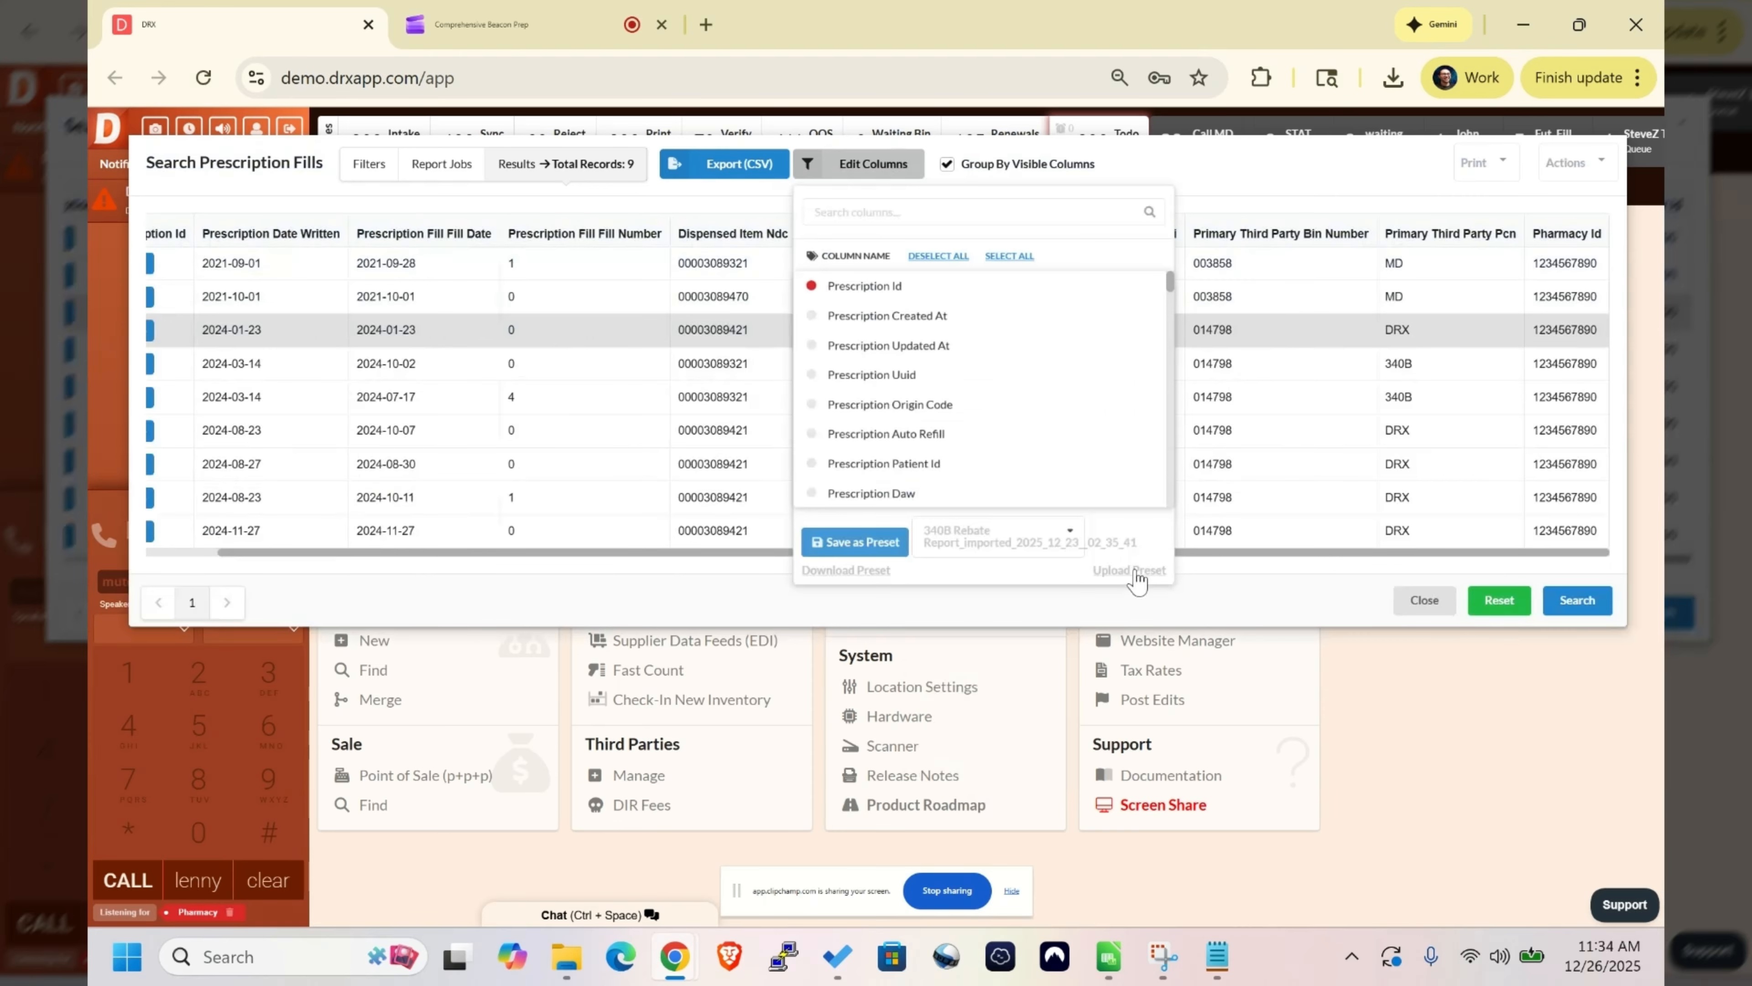
left_click(1131, 573)
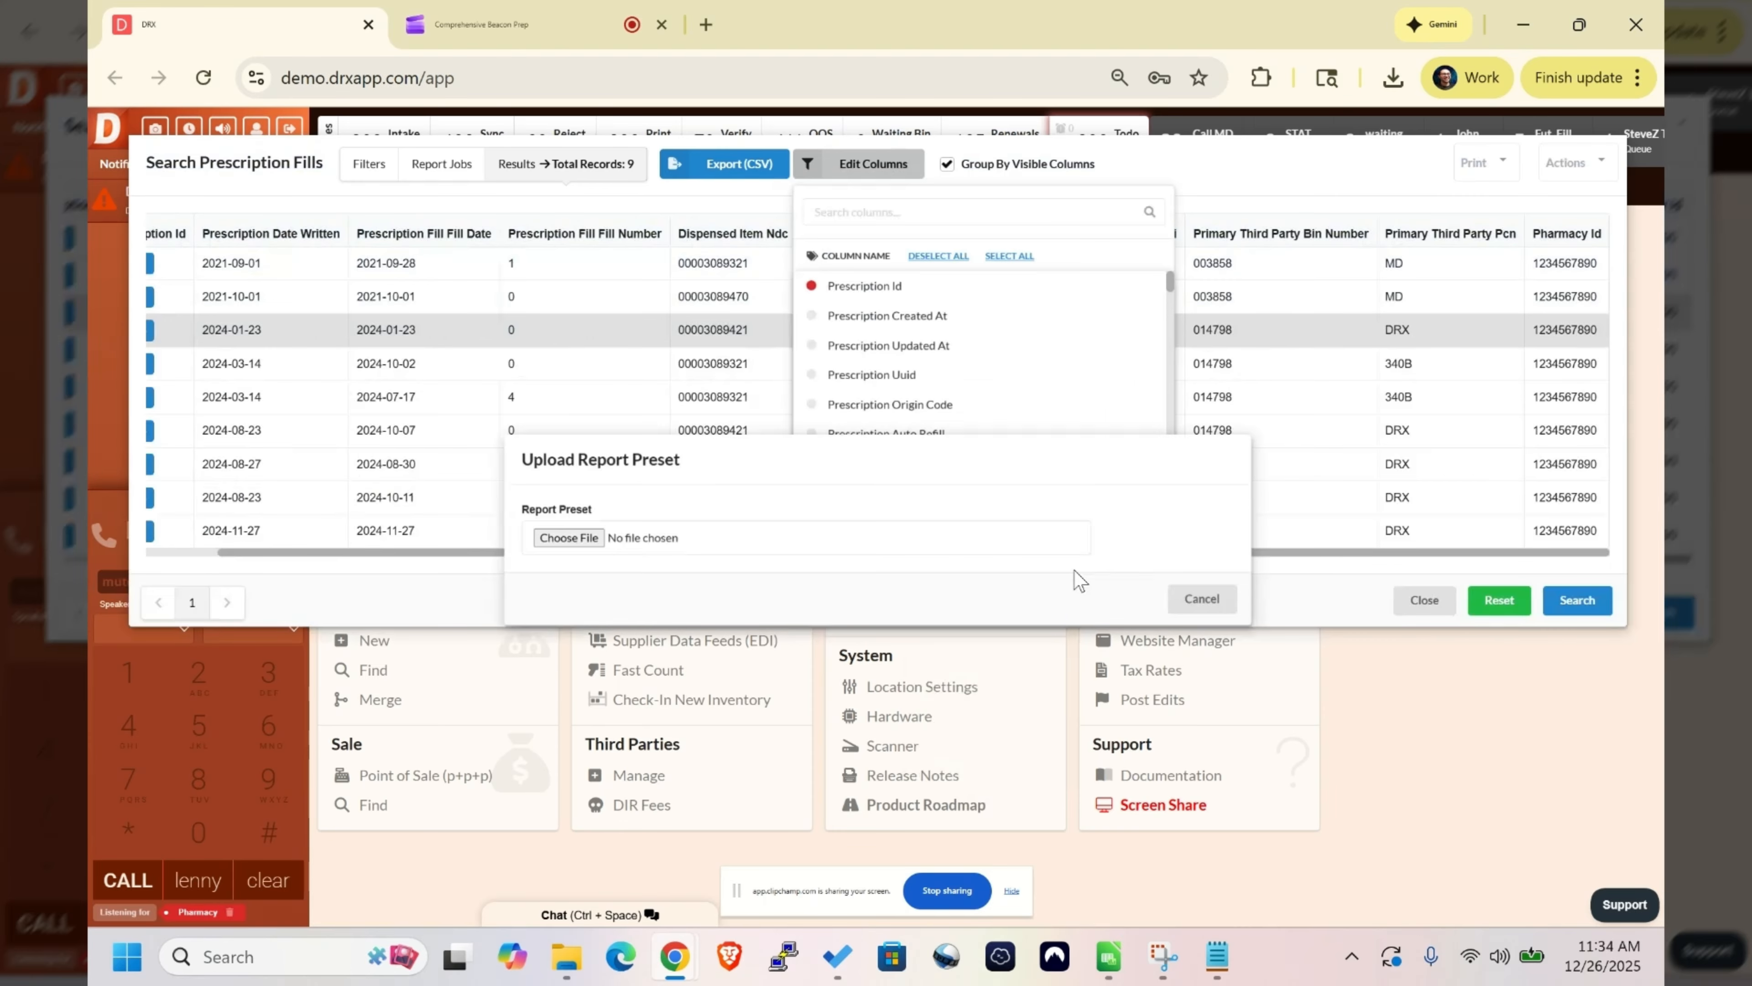
left_click(588, 542)
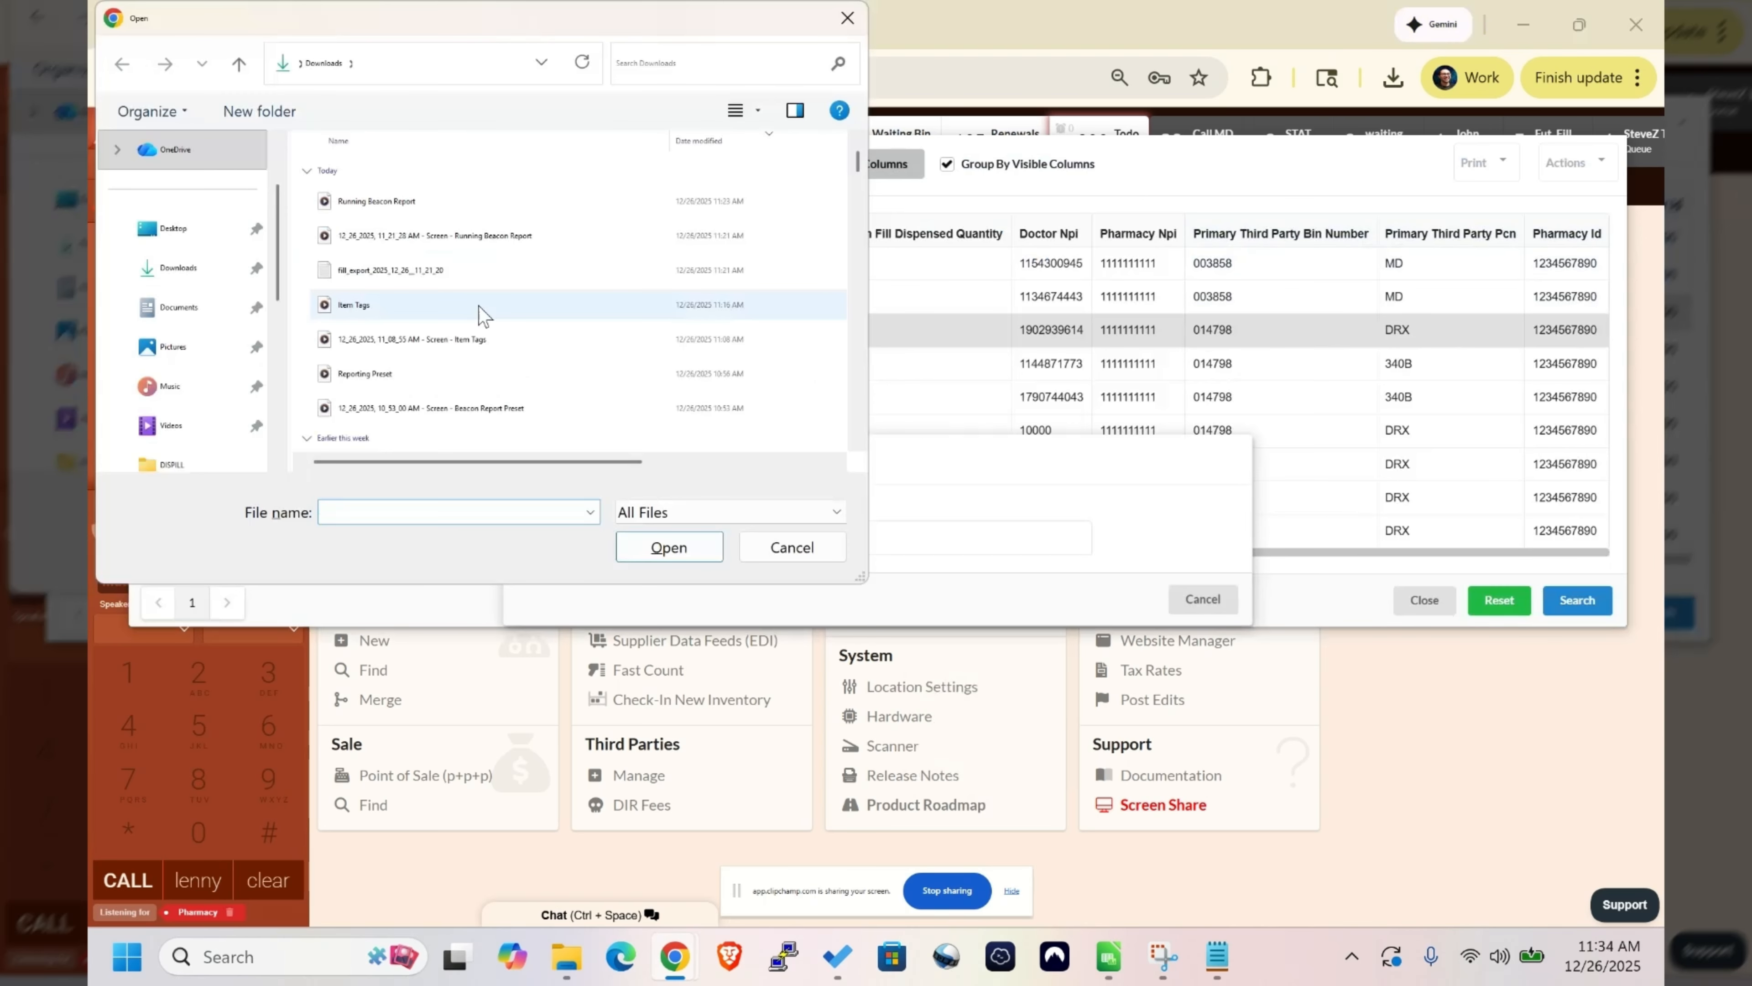
scroll(481, 311, "down", 2)
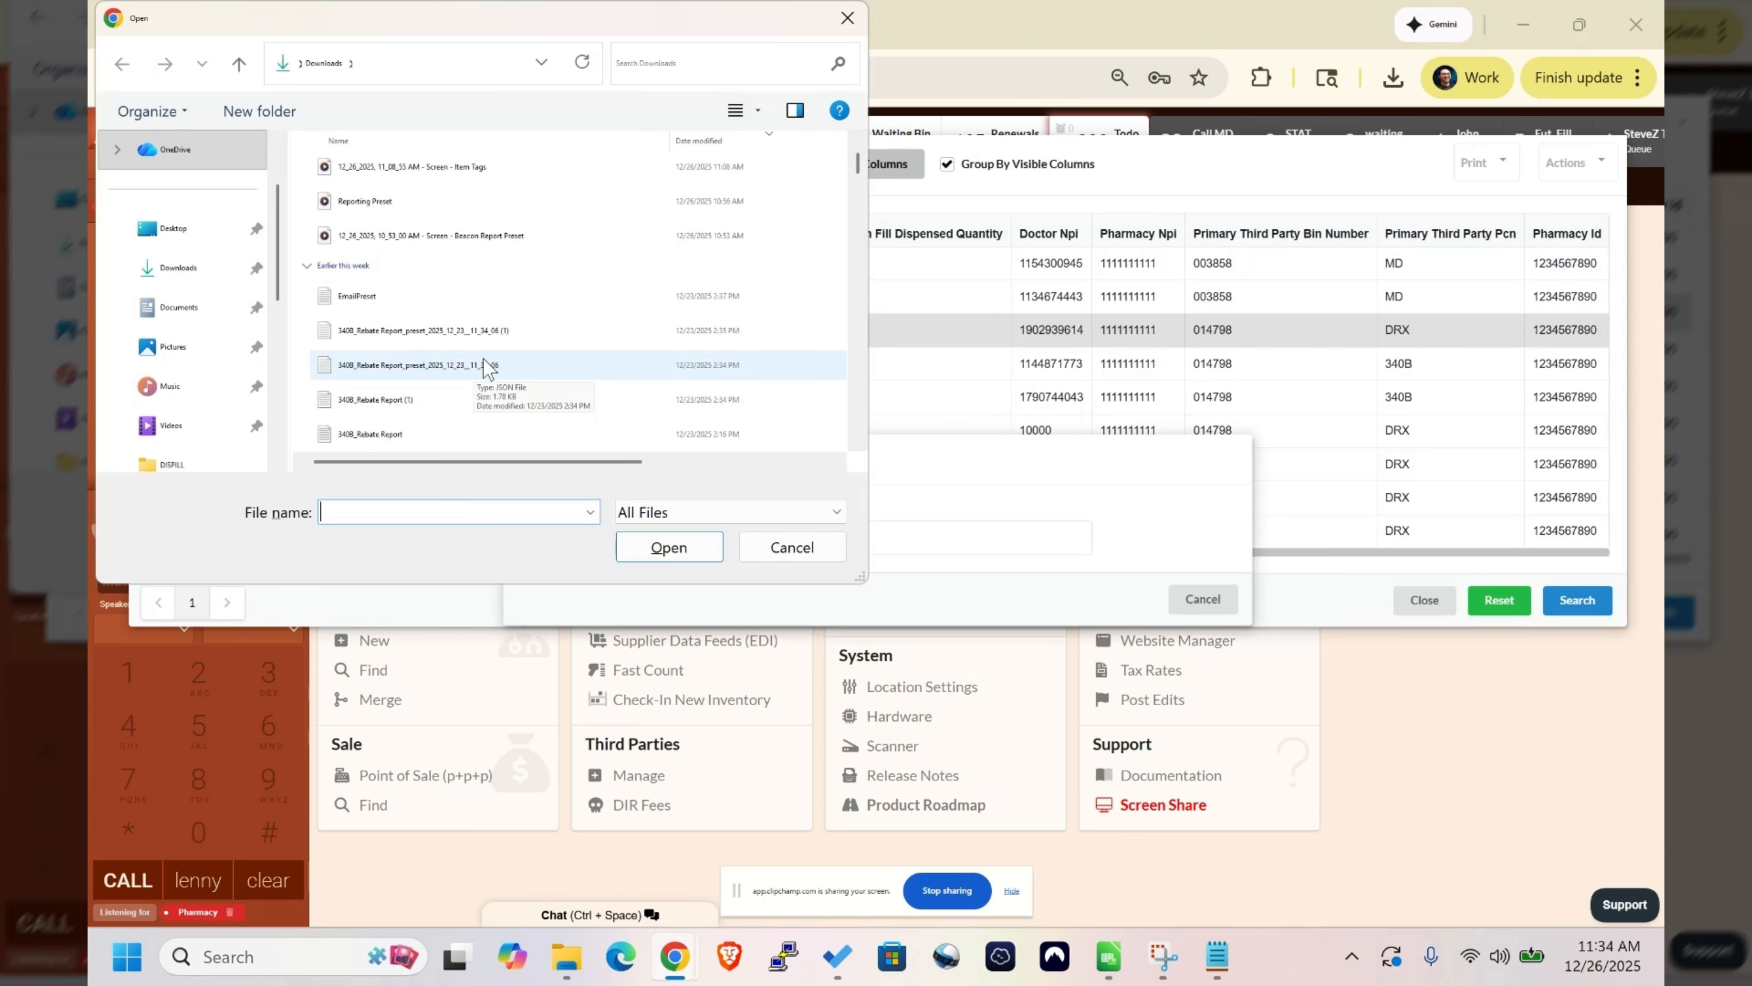
left_click(422, 365)
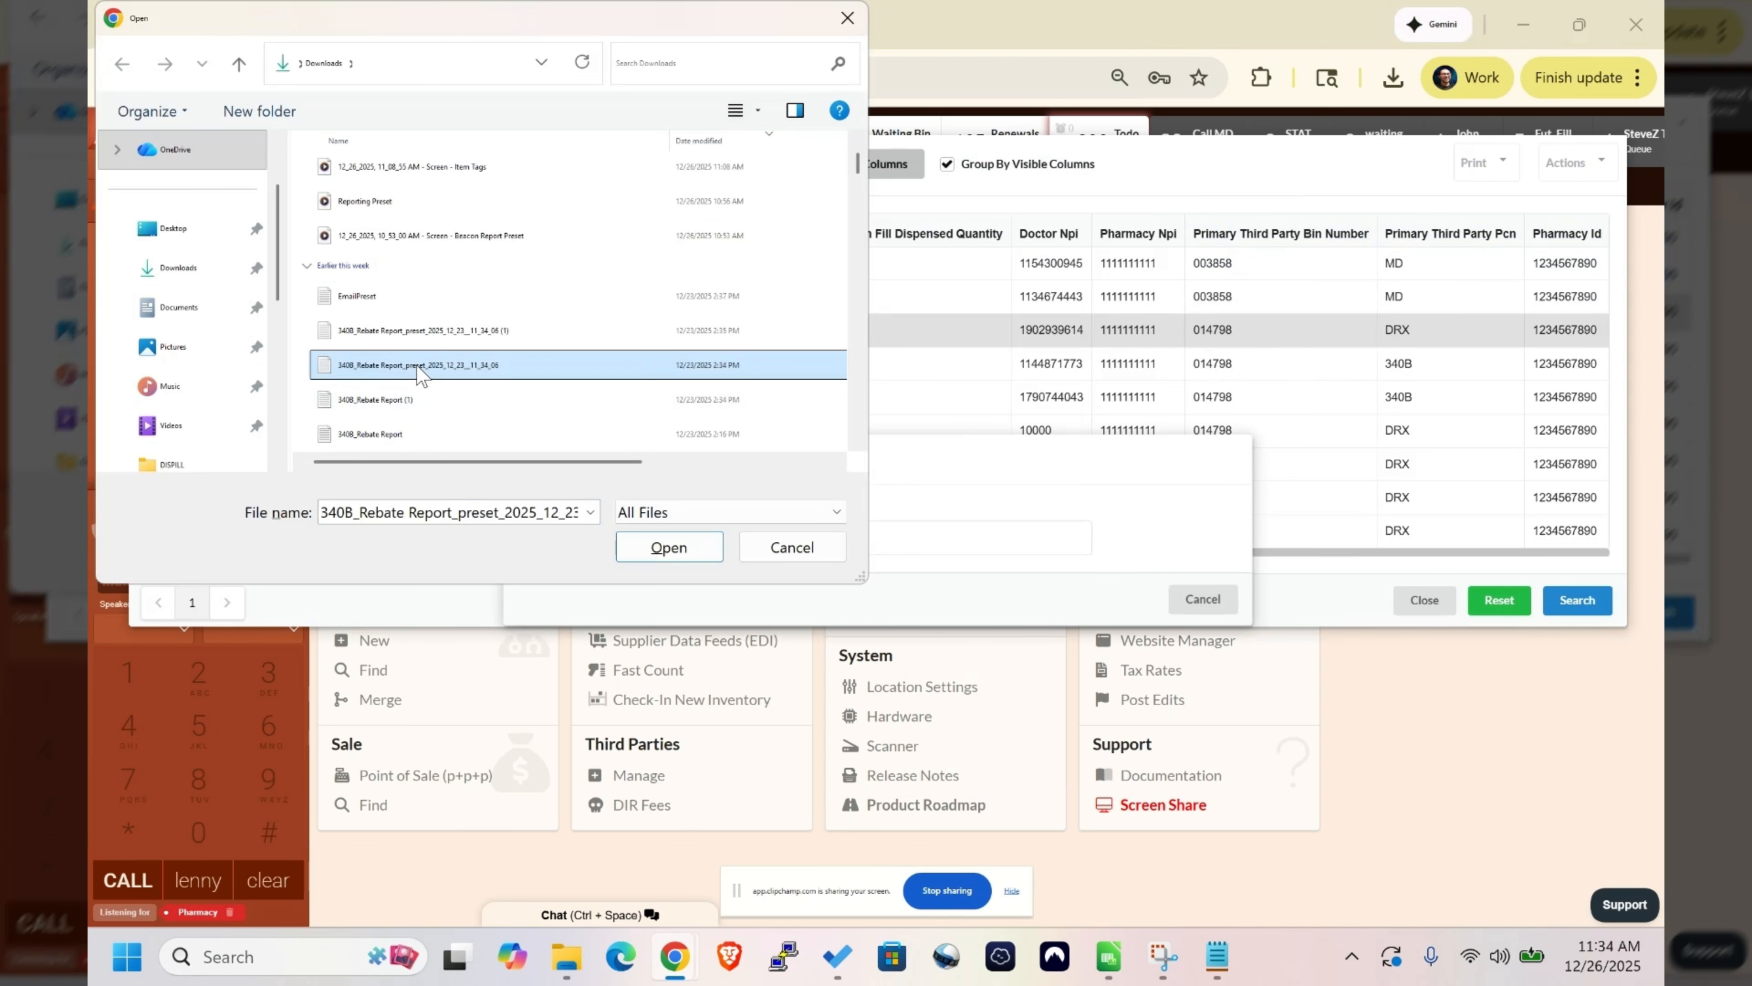
left_click(655, 549)
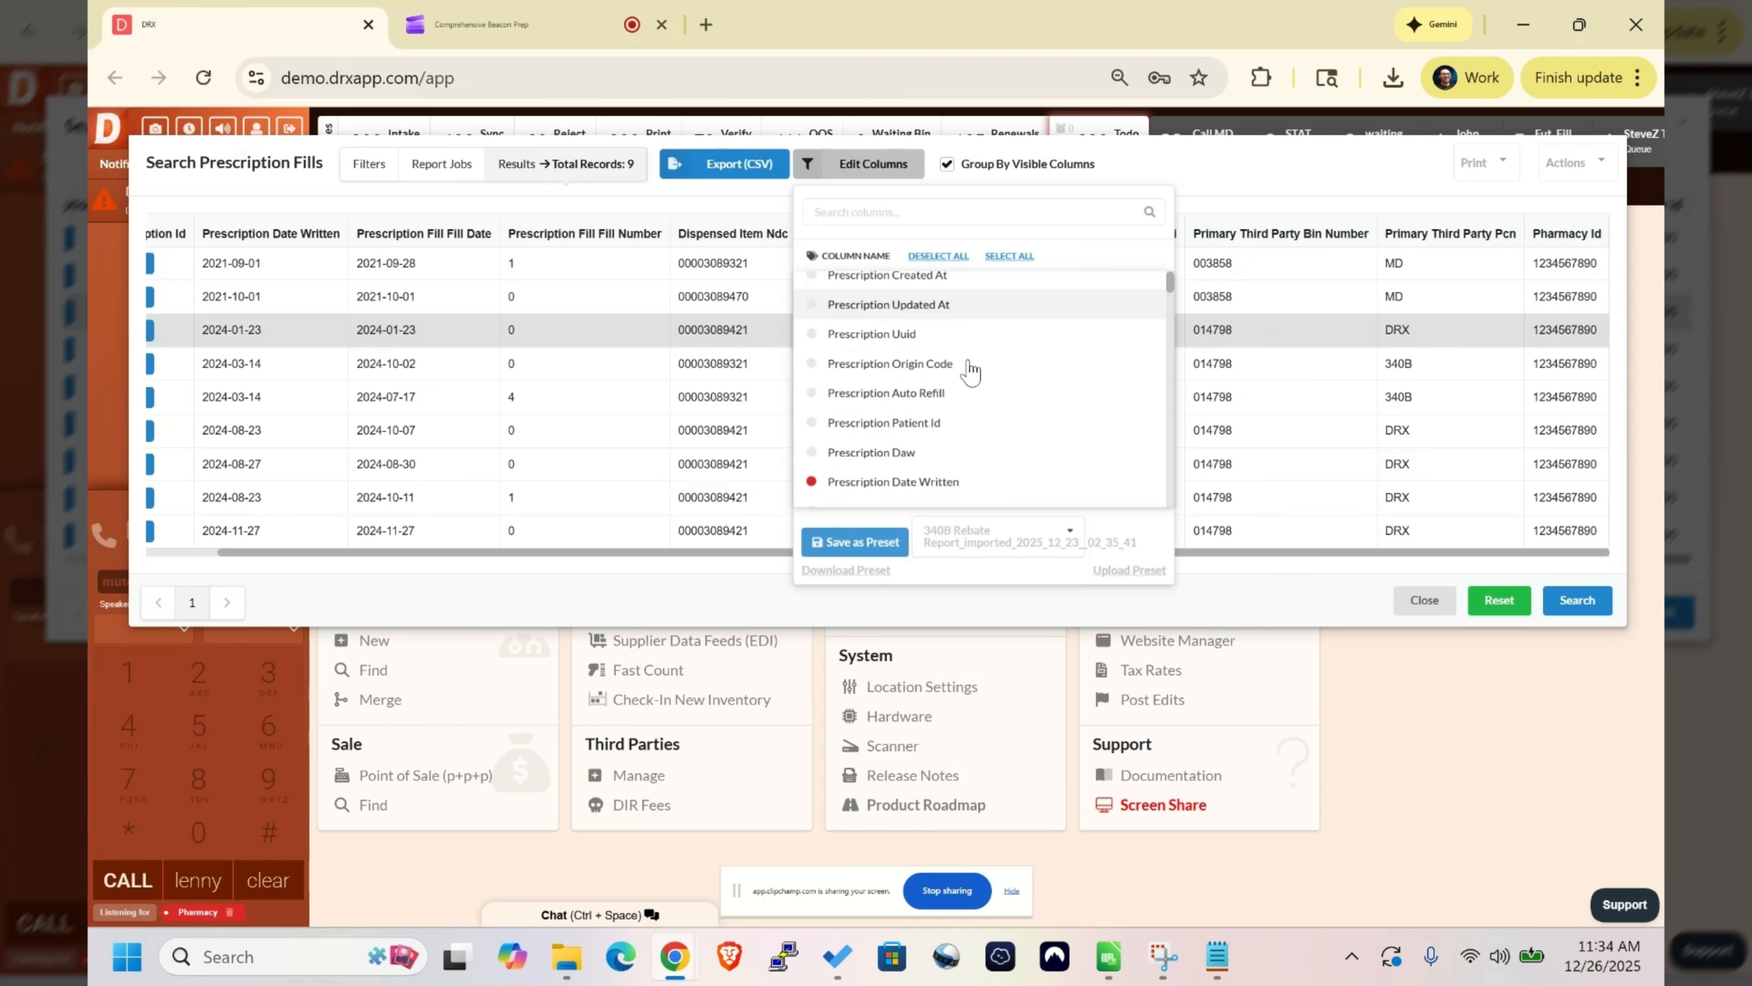
scroll(971, 373, "down", 1)
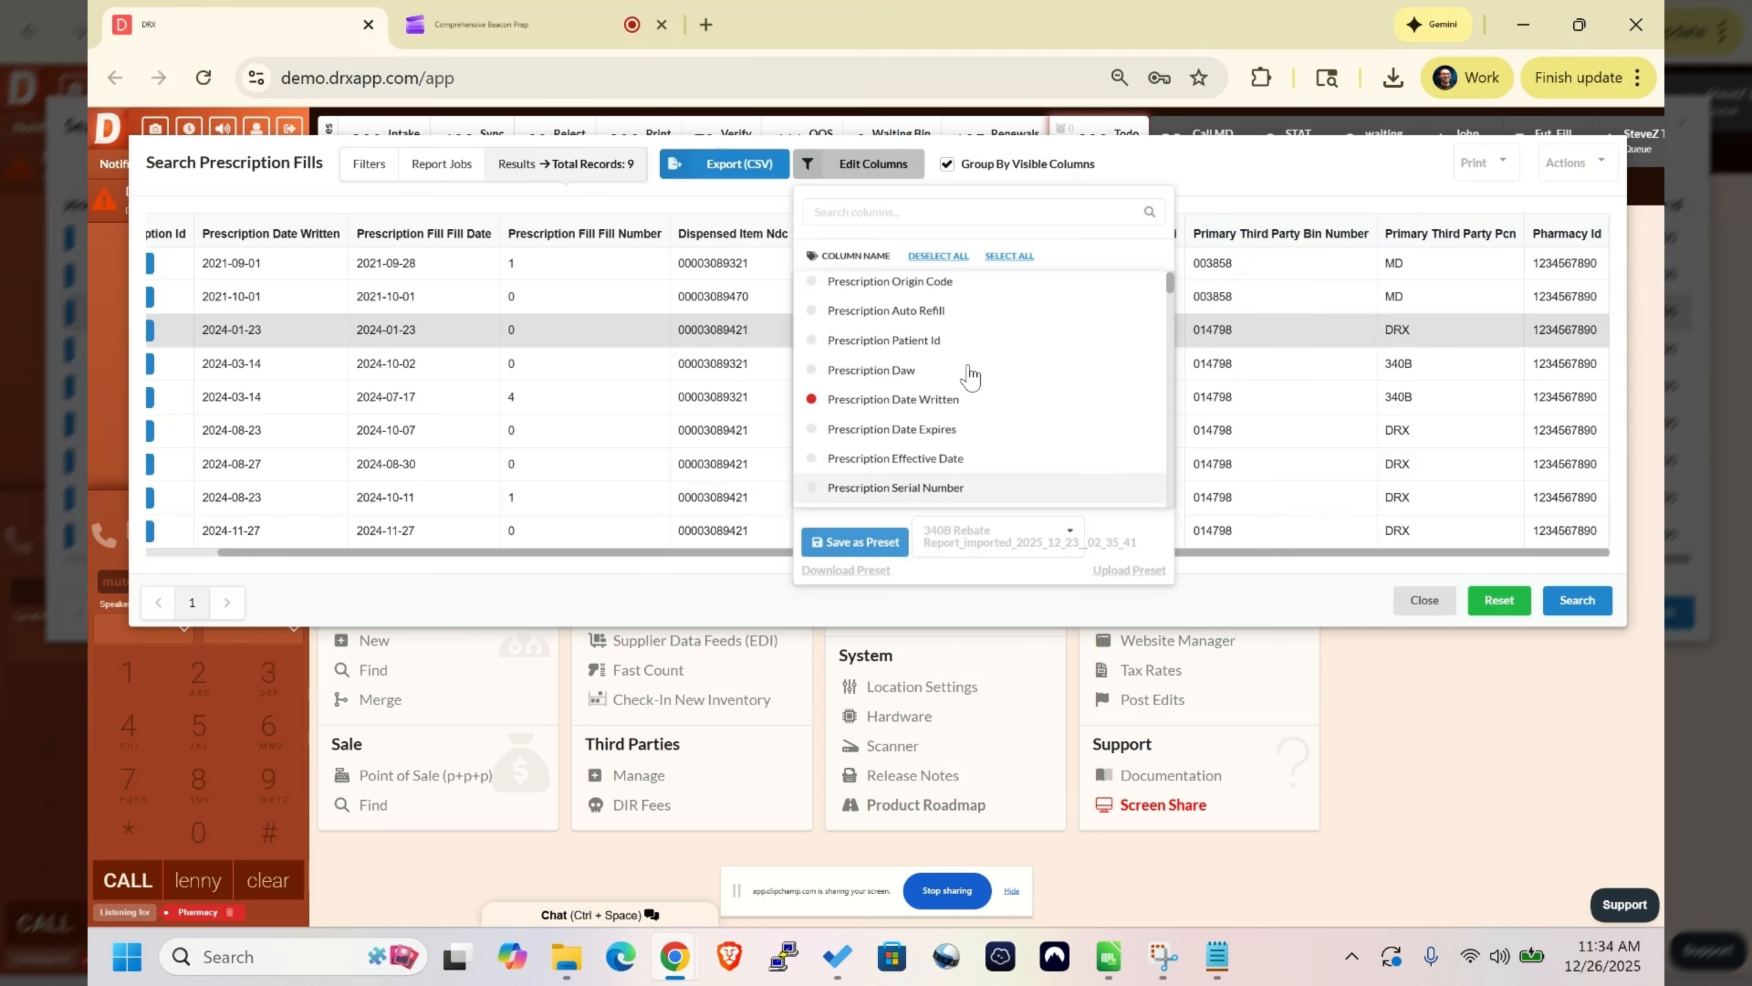
- Try the imported 340B Rebate Report presets and apply the one imported 2025_12_26__11_34_24, reviewing the other saved presets
left_click(997, 537)
left_click(1020, 712)
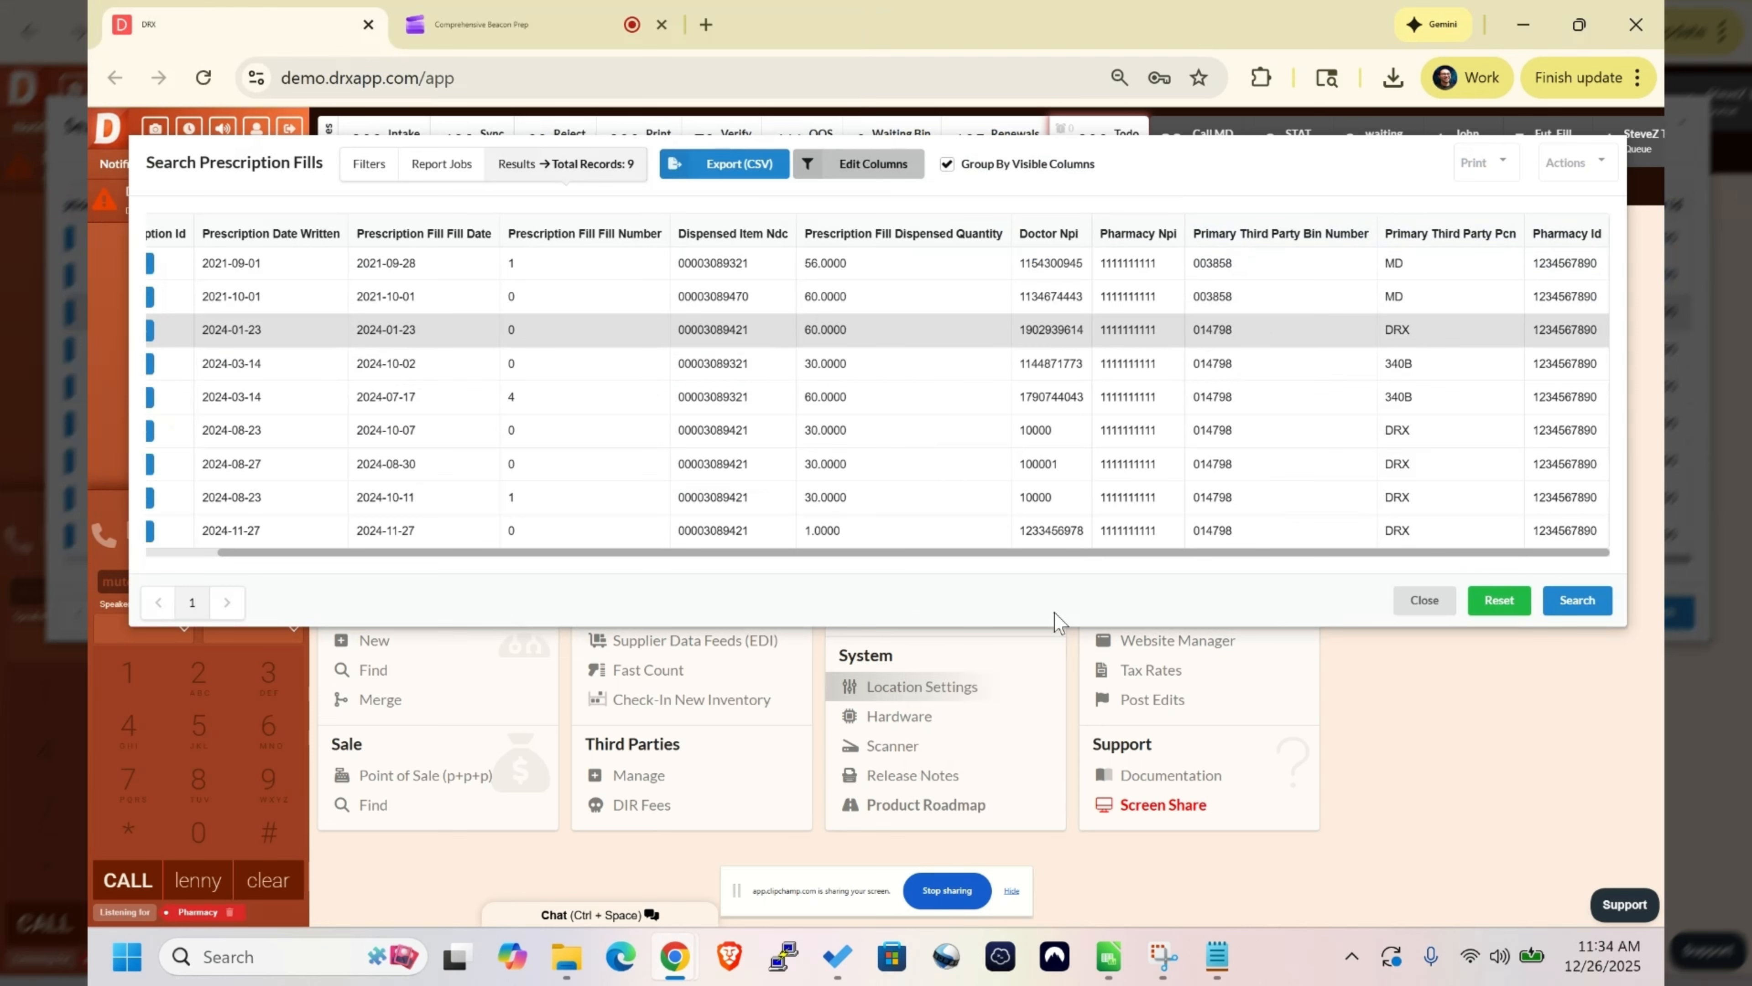
left_click(874, 159)
left_click(967, 531)
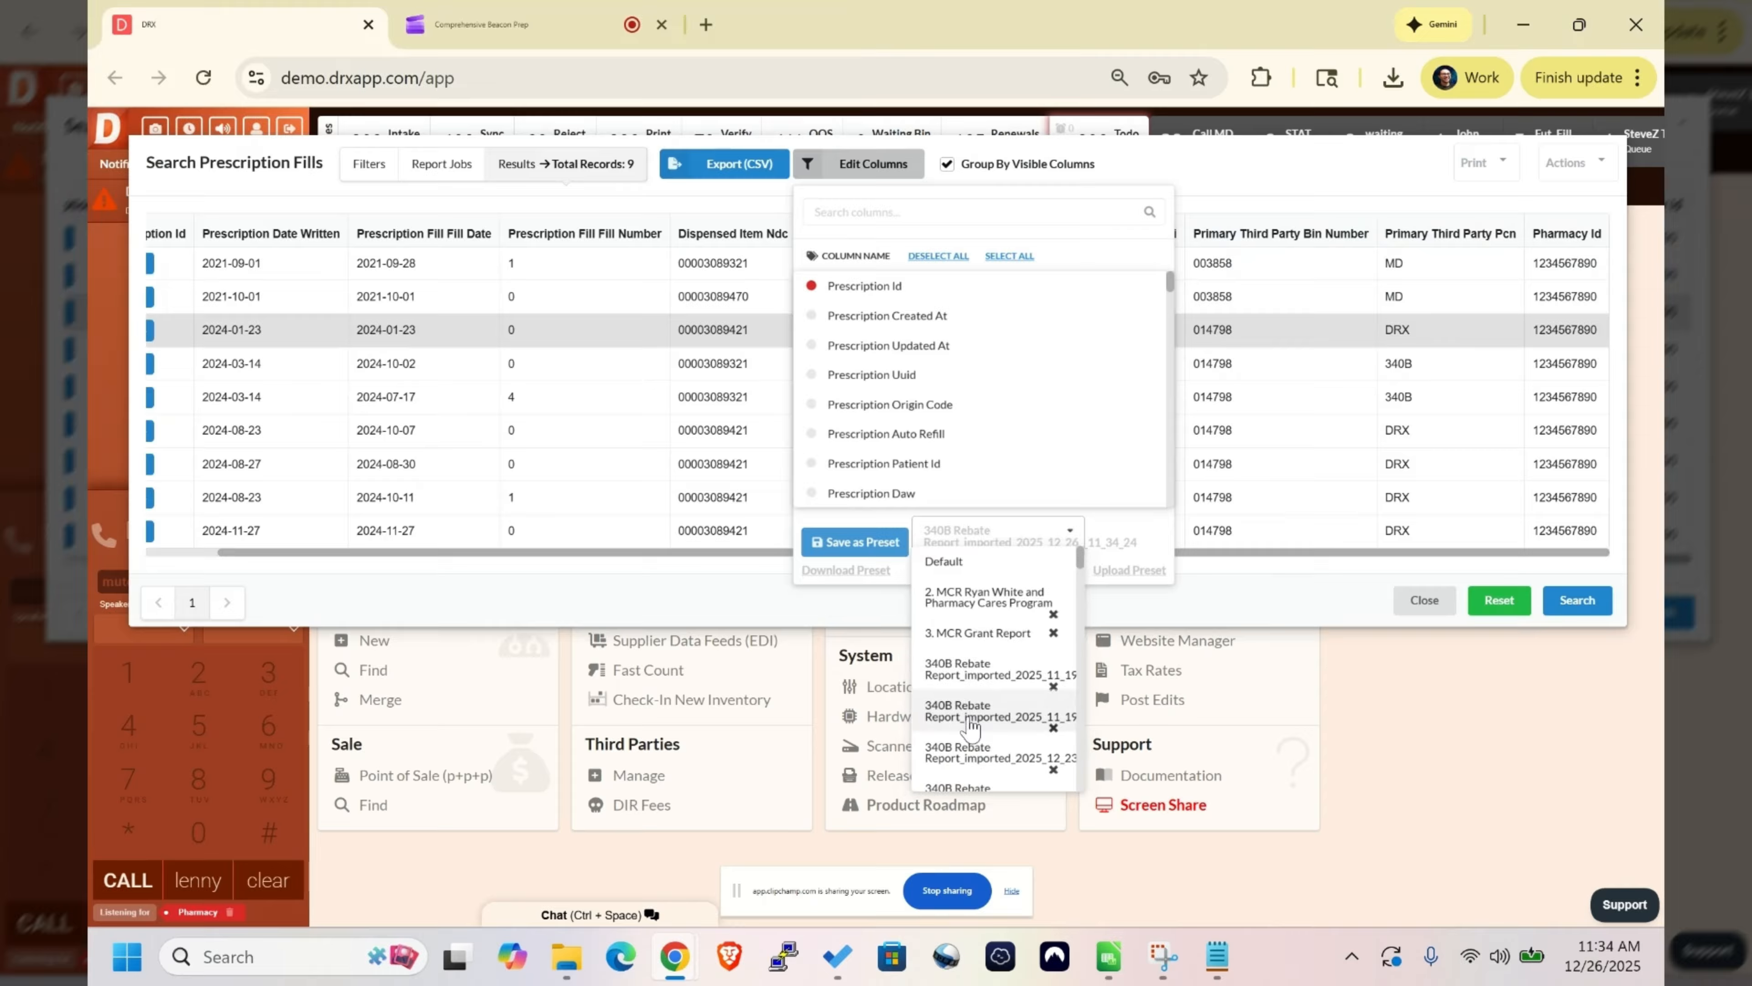
left_click(900, 178)
left_click(900, 177)
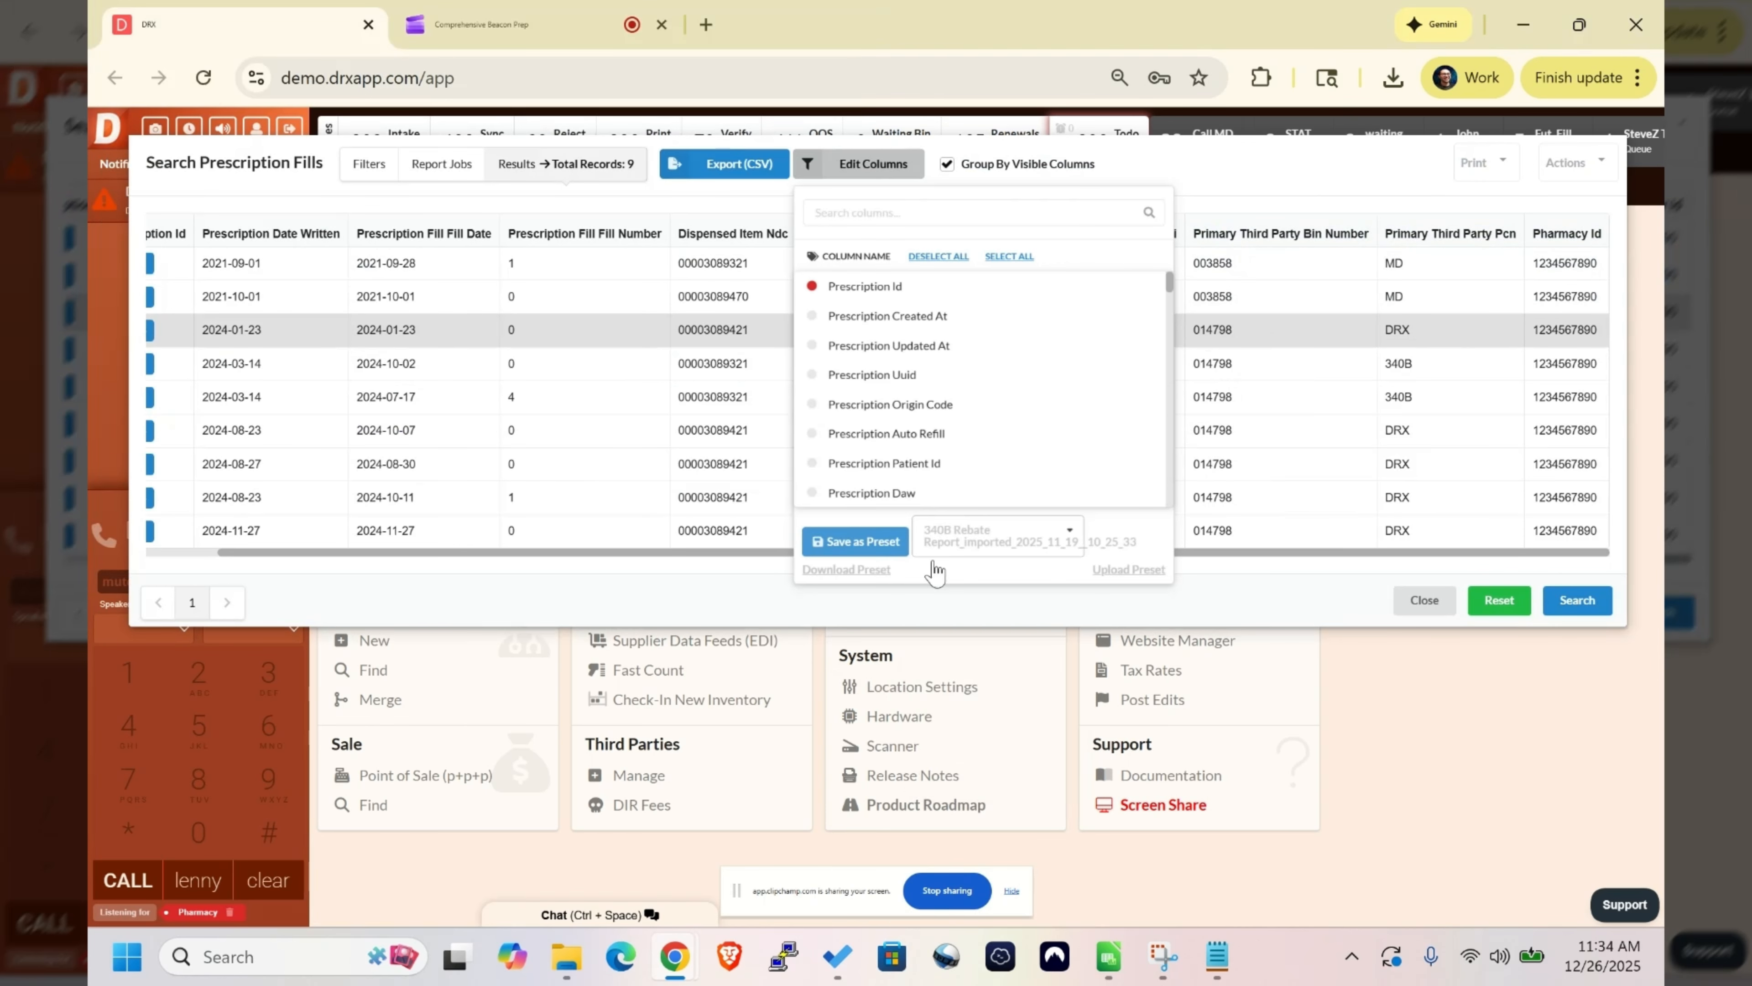
left_click(935, 562)
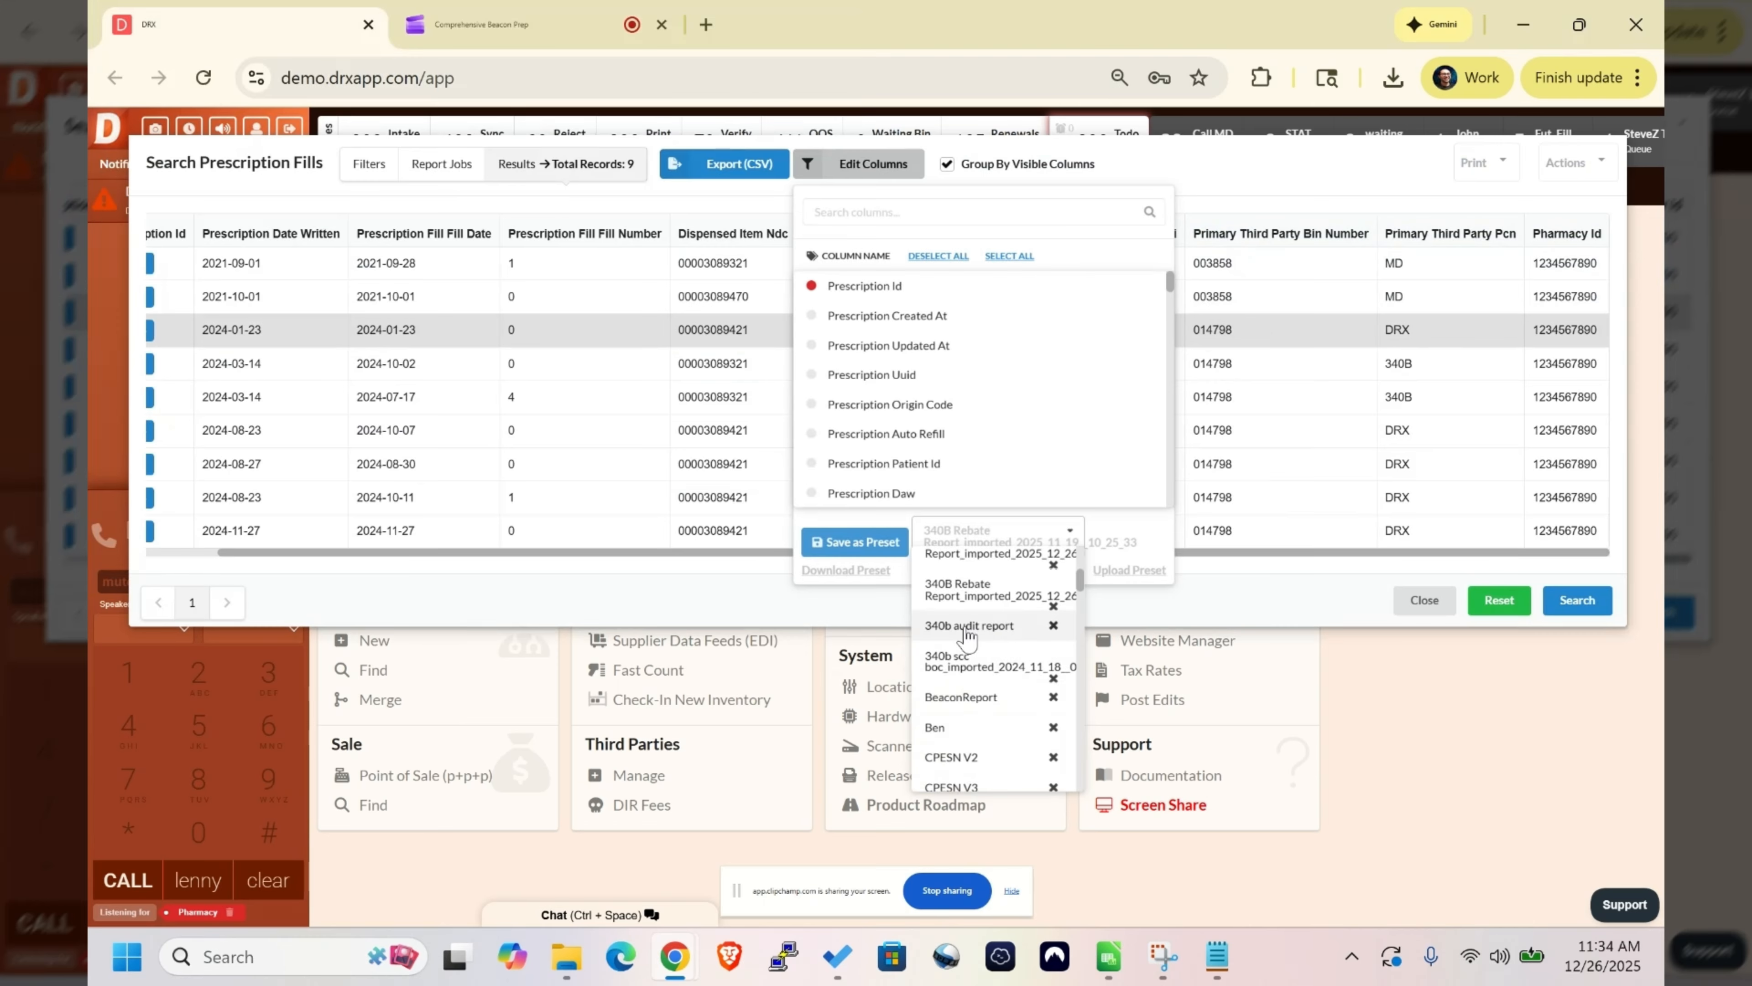
left_click(968, 626)
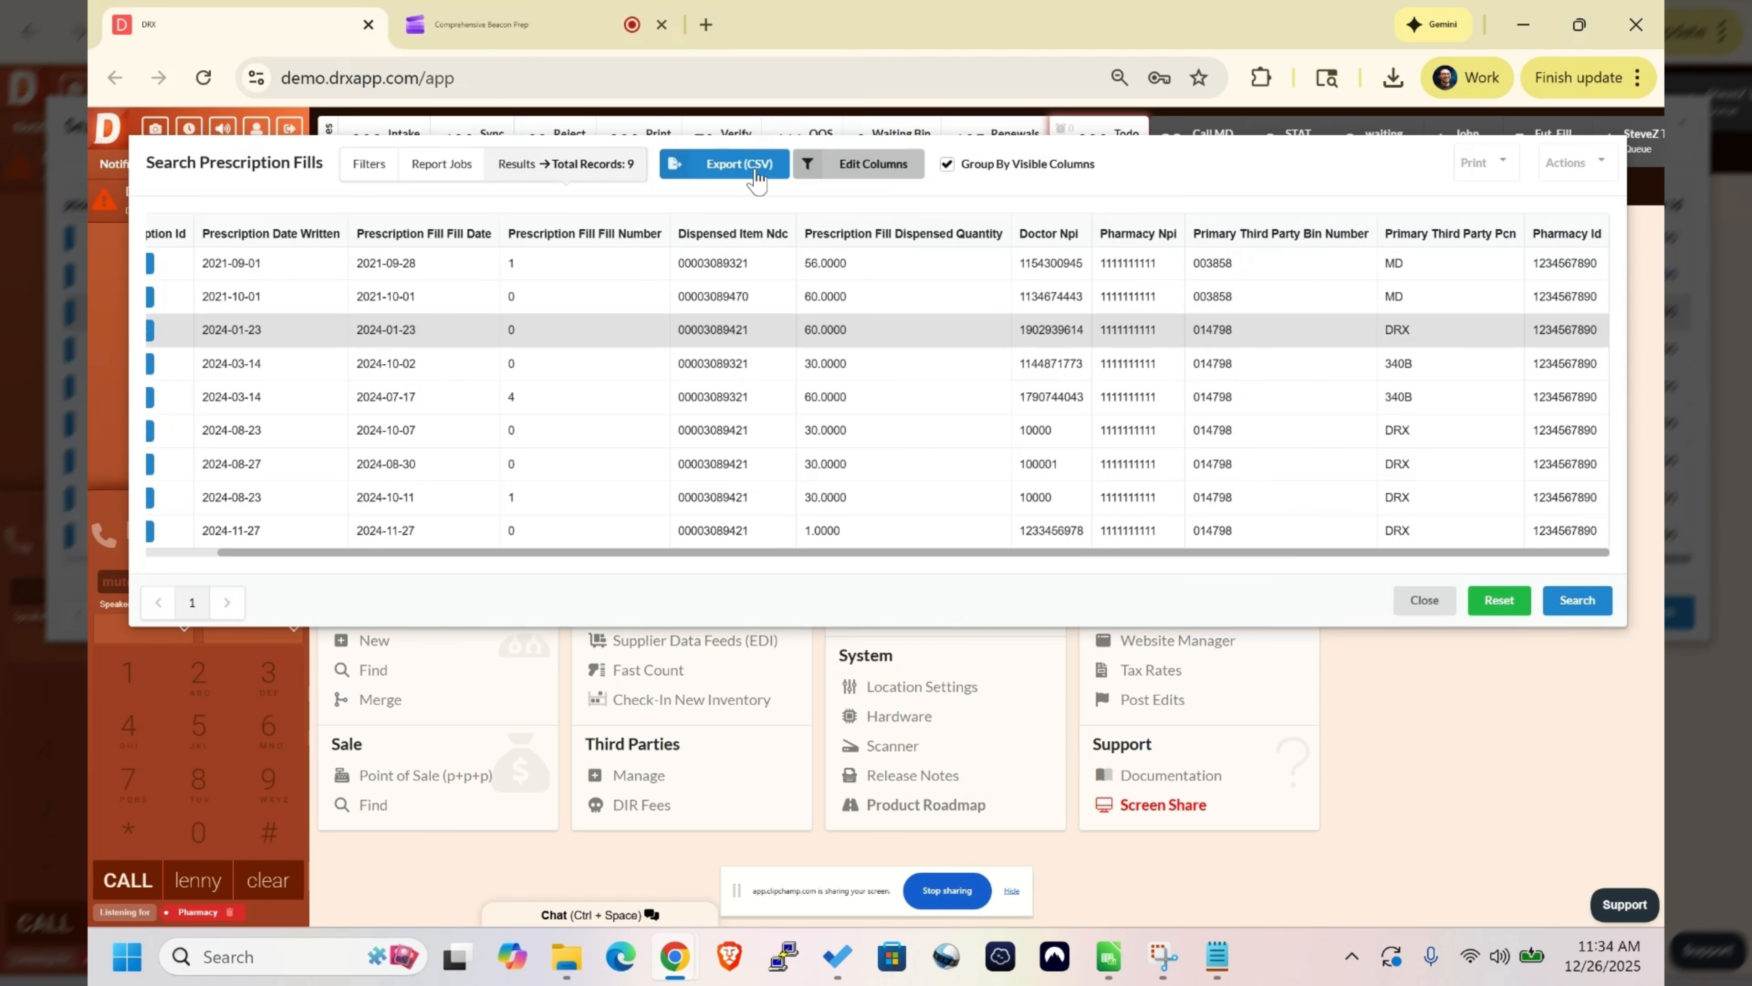
left_click(858, 163)
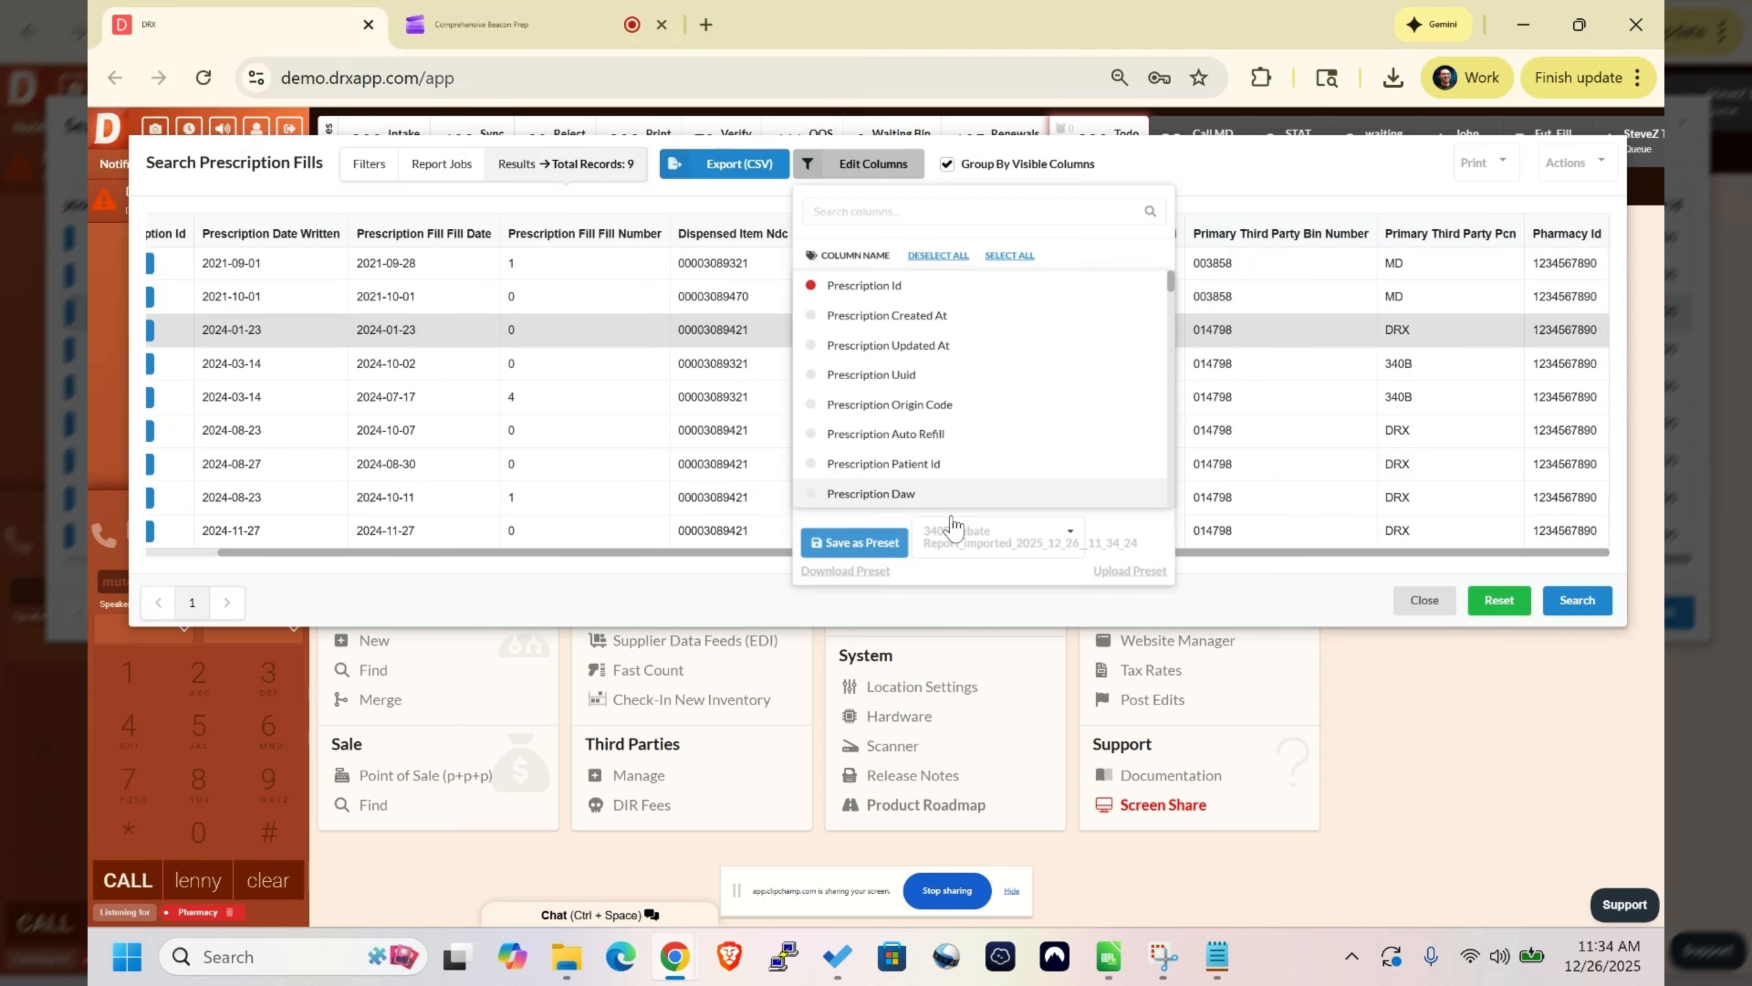
left_click(955, 527)
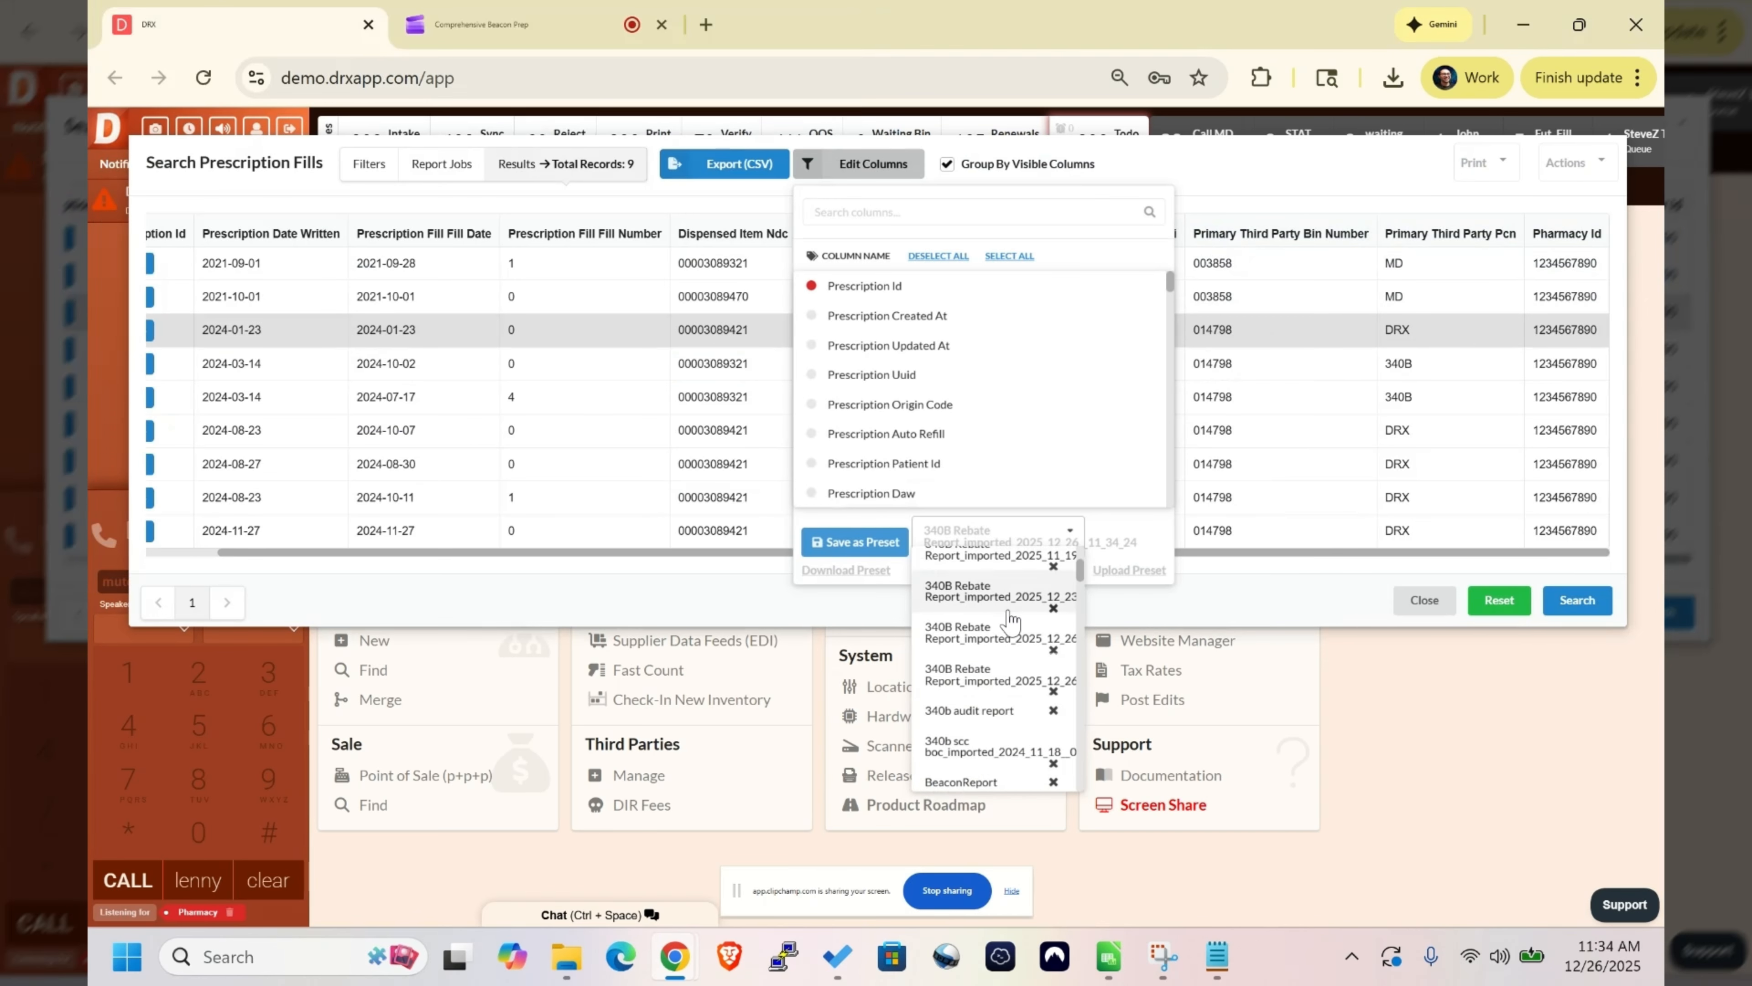
scroll(1008, 625, "down", 5)
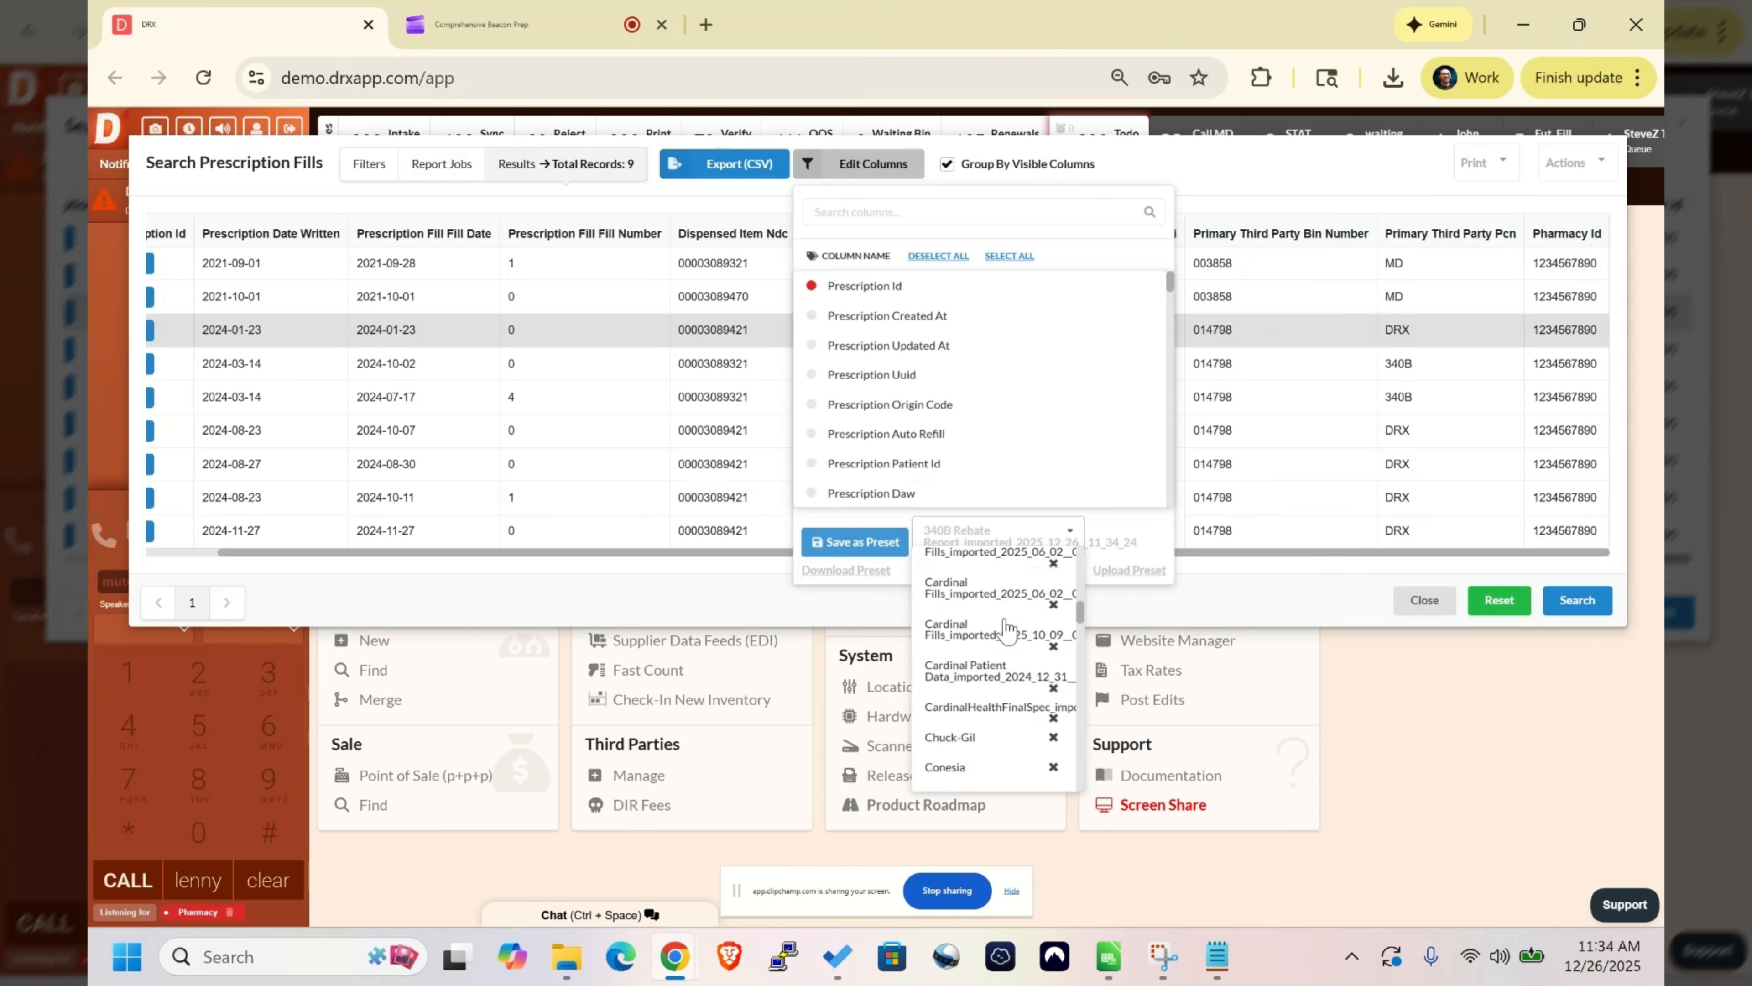
left_click(1368, 412)
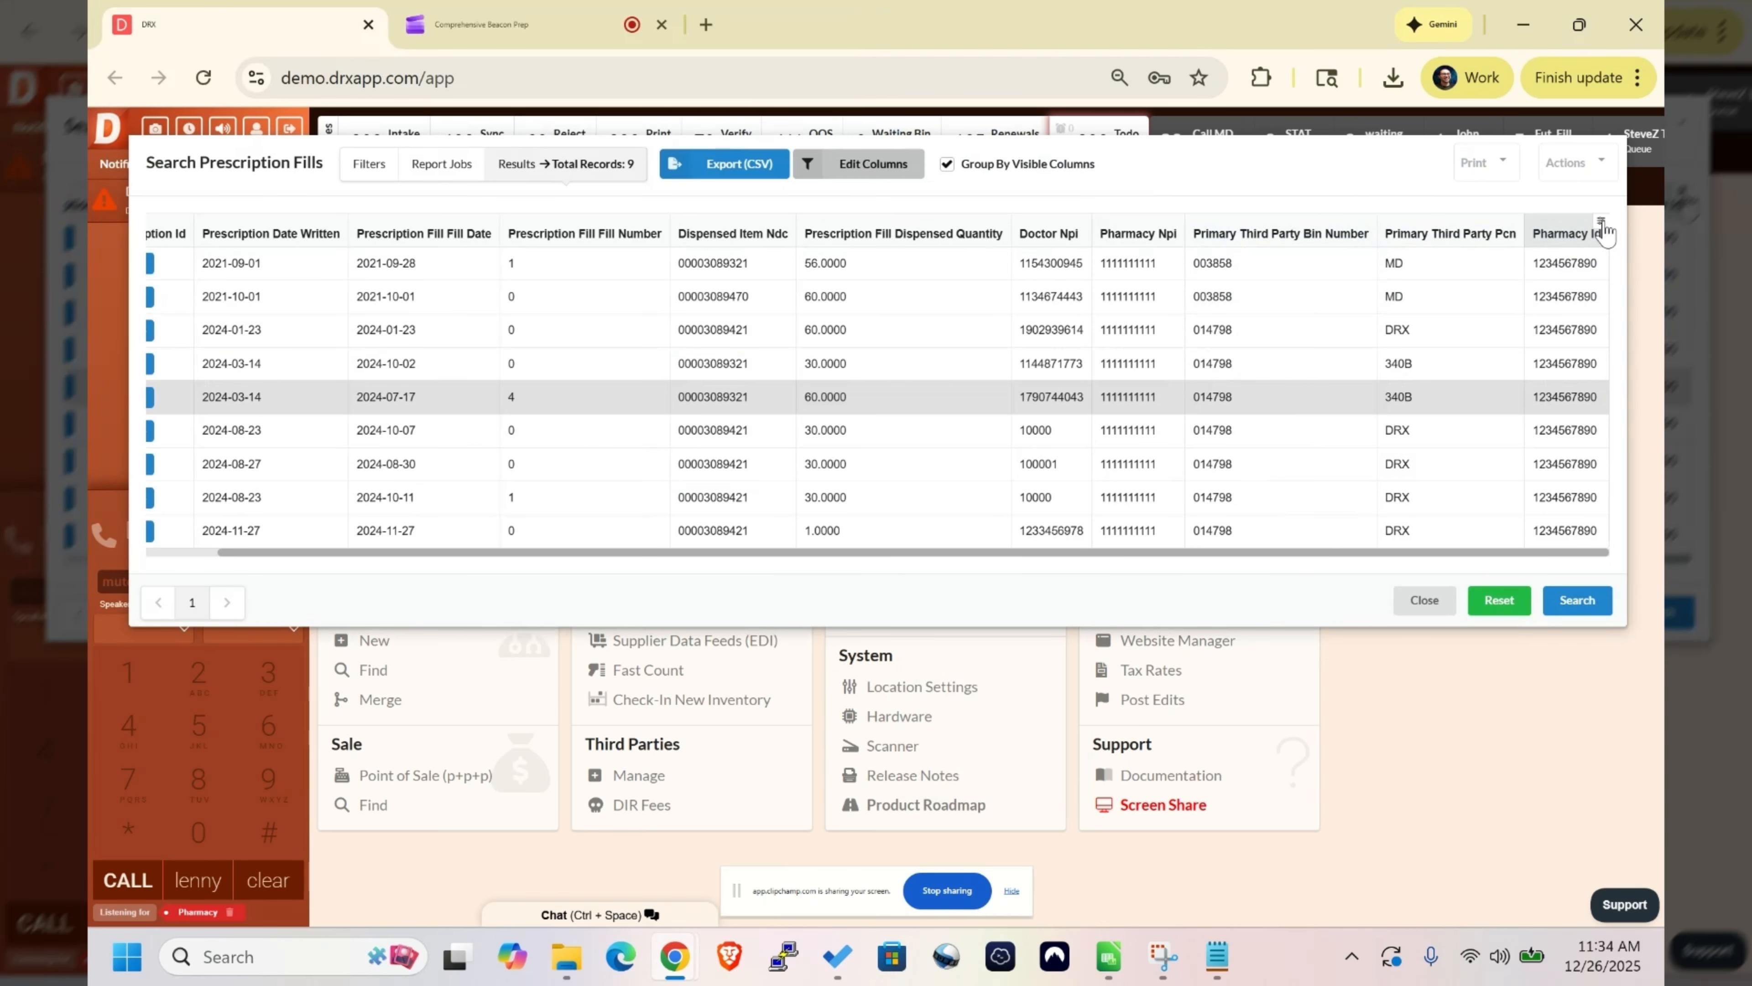
- Set the Pharmacy Id column's alias to "340B ID"
left_click(1601, 225)
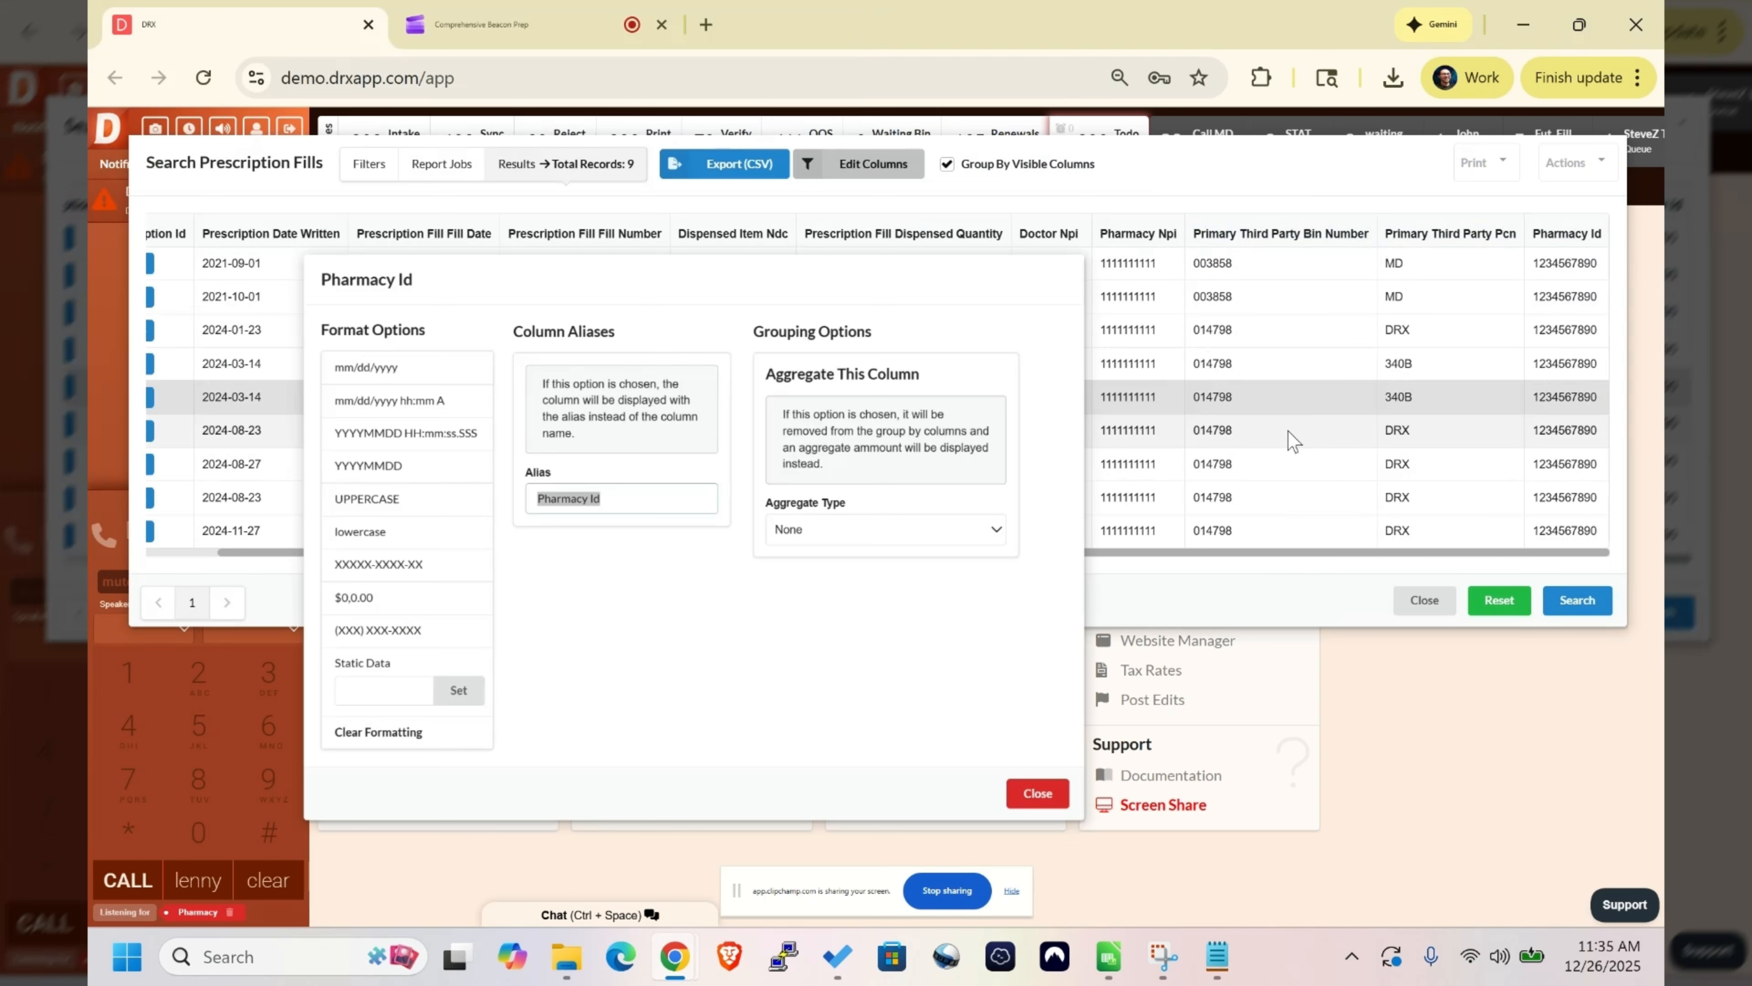
left_click(1041, 793)
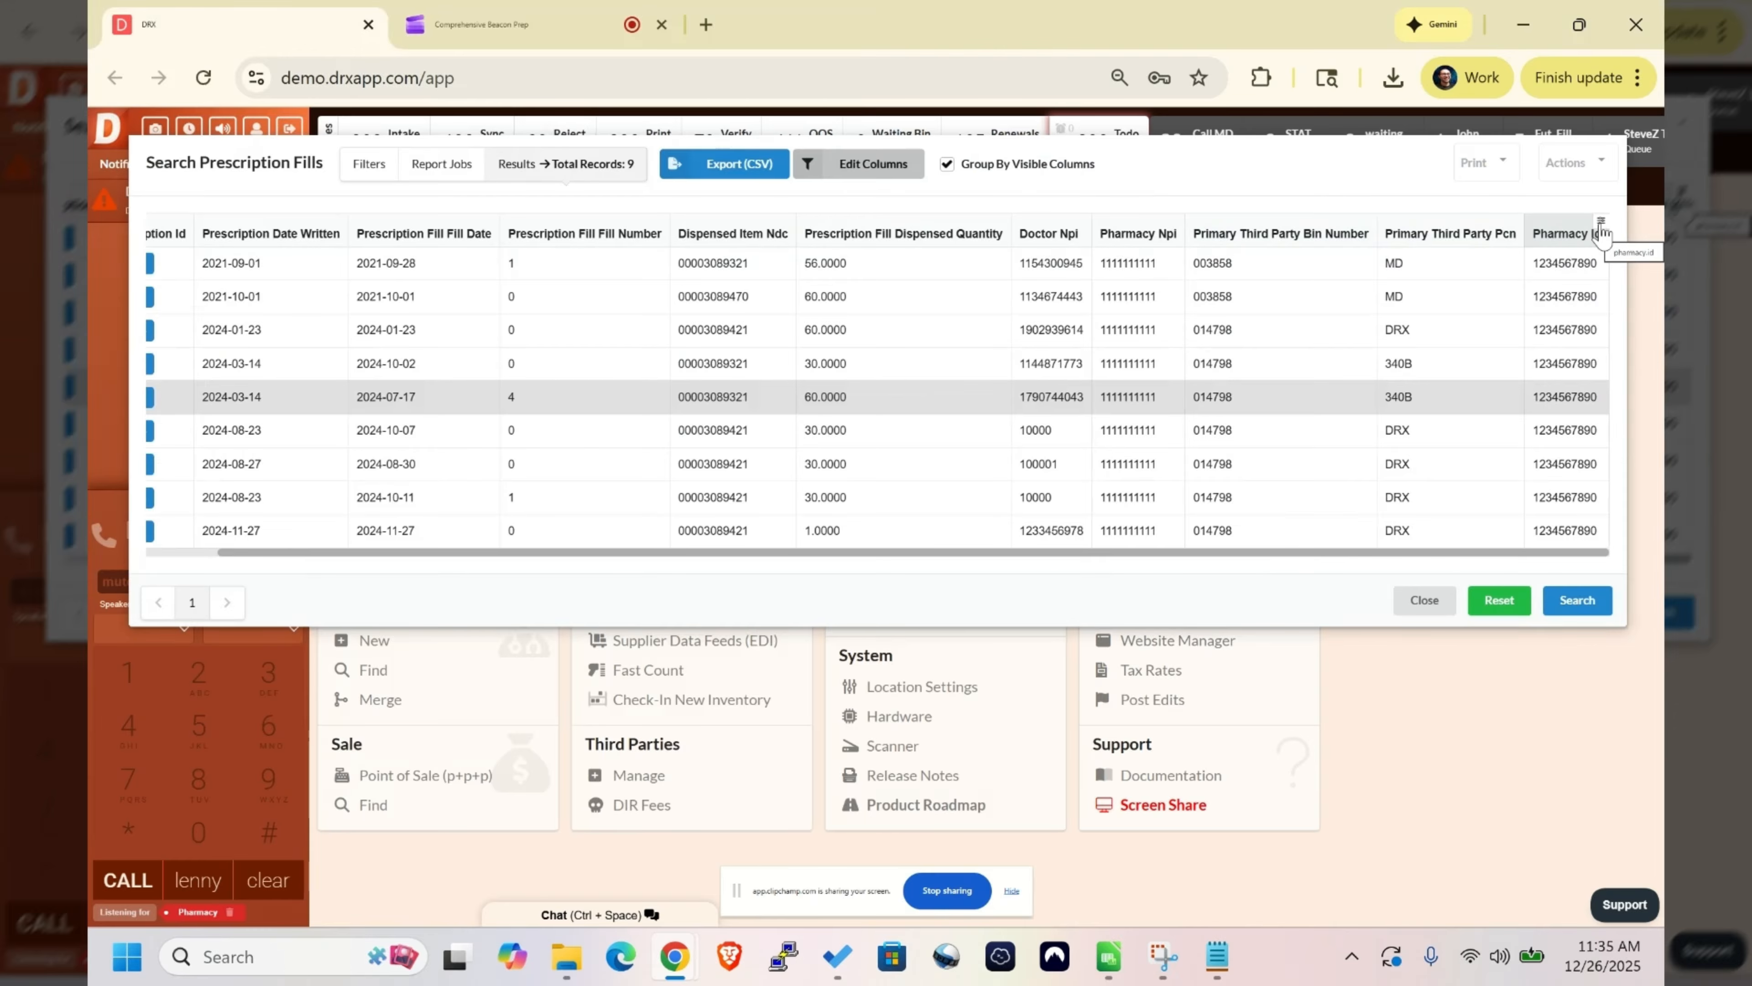
left_click(1601, 224)
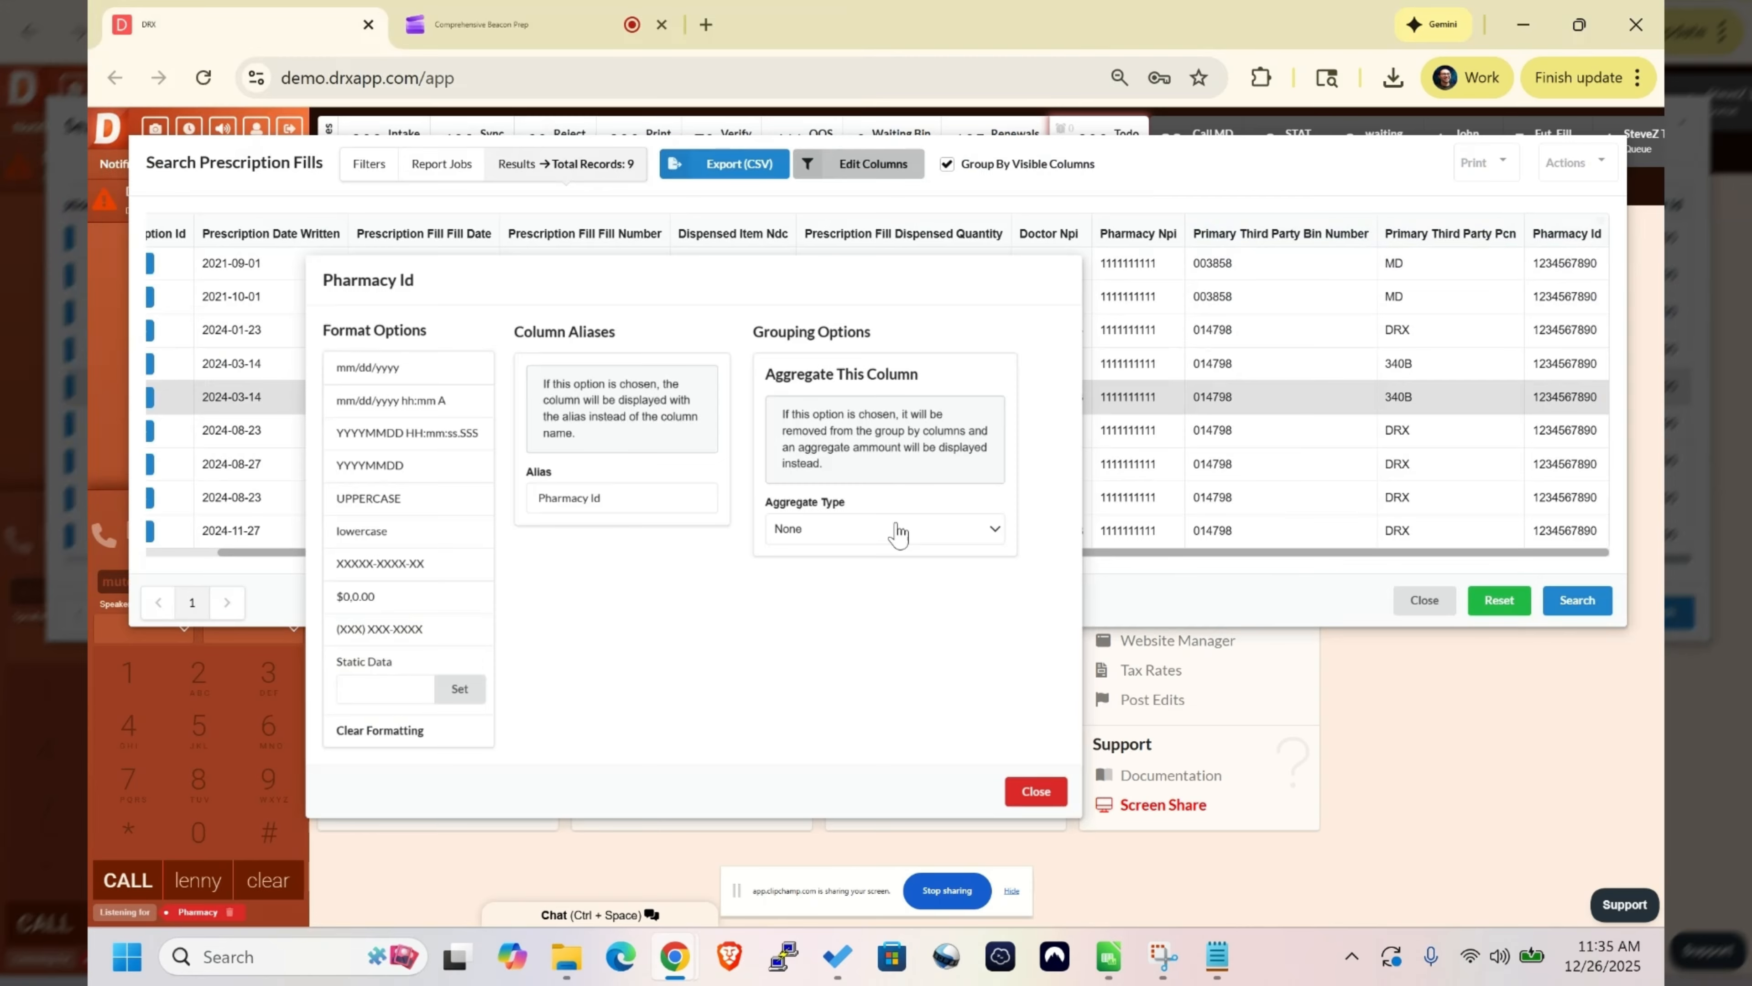
triple_click(651, 495)
type("340")
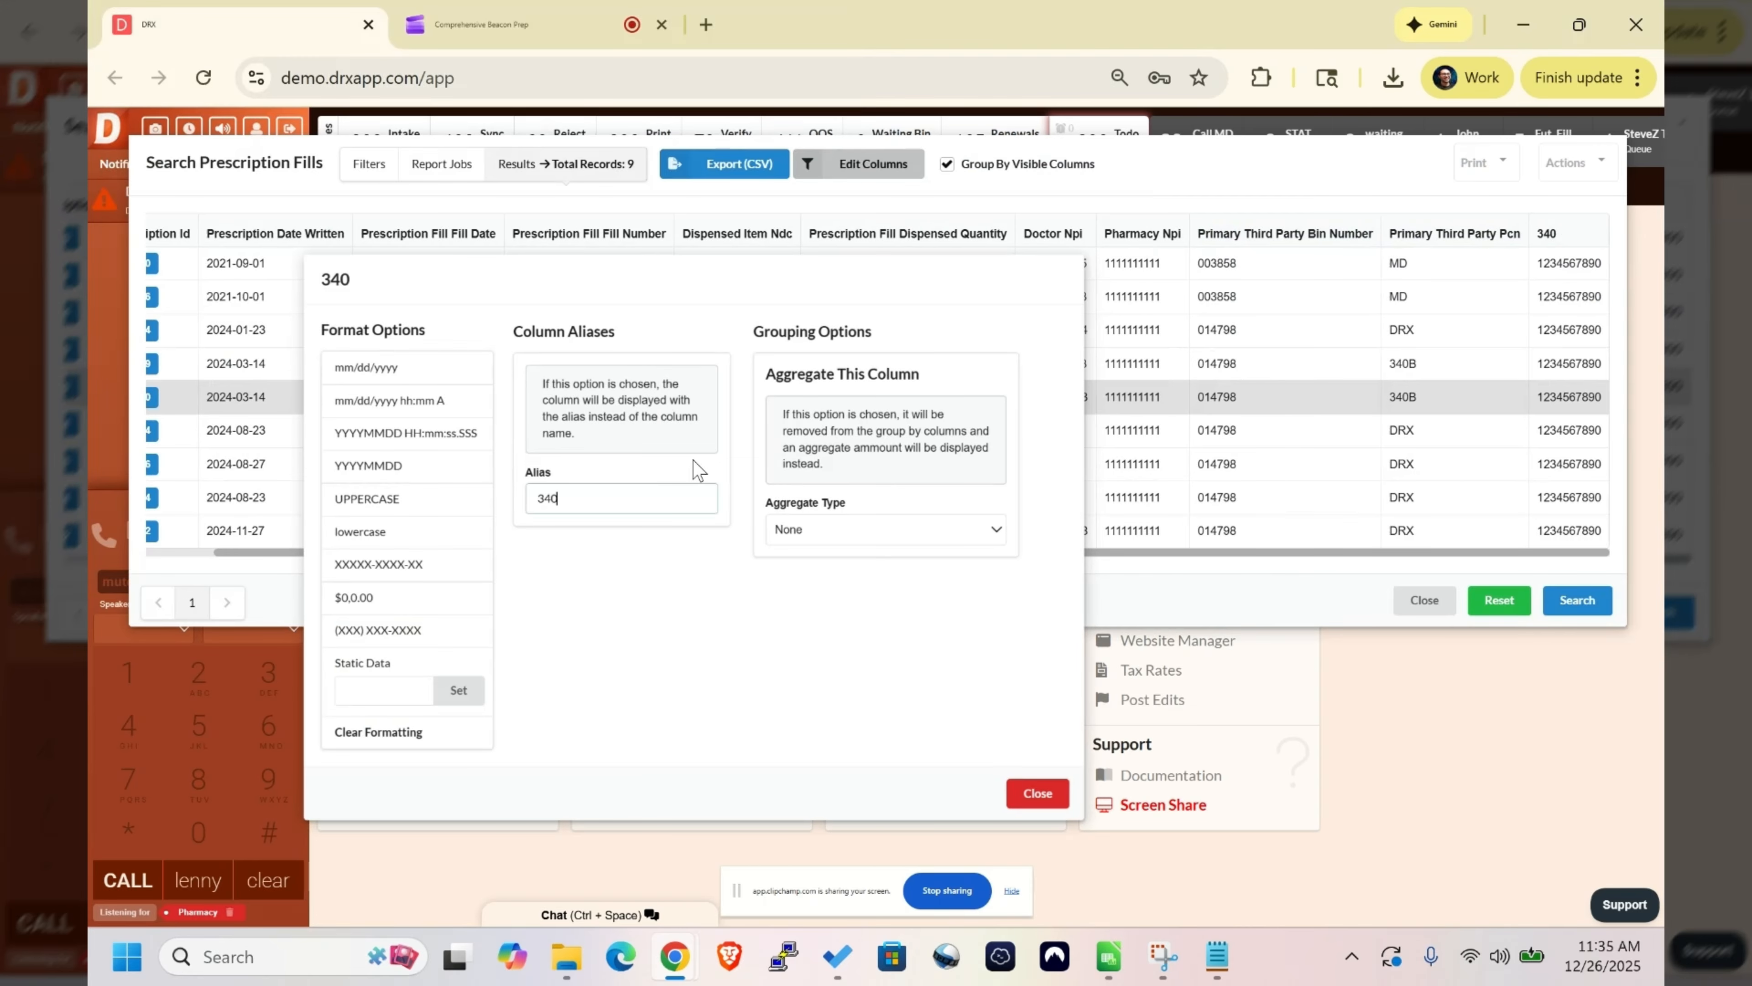
type("B ID")
- Fill the 340B ID column with the store's 340B identification number as static data and check it across the rows
left_click(342, 686)
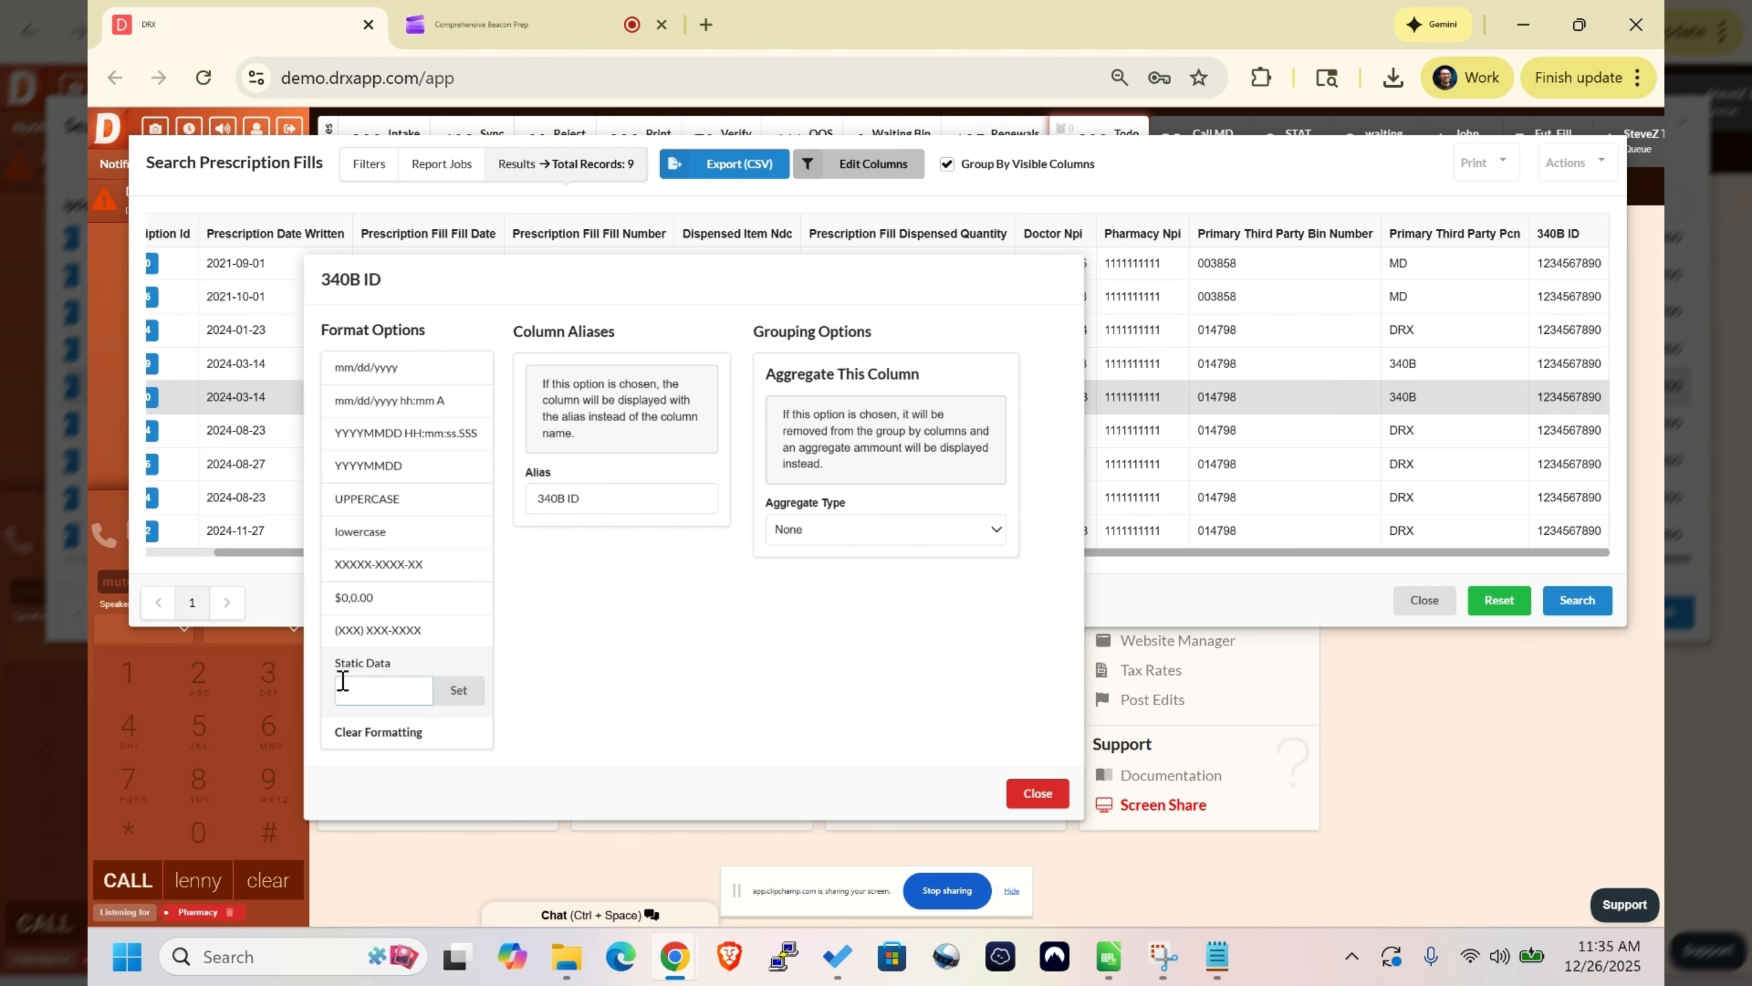
key("ctrl+v")
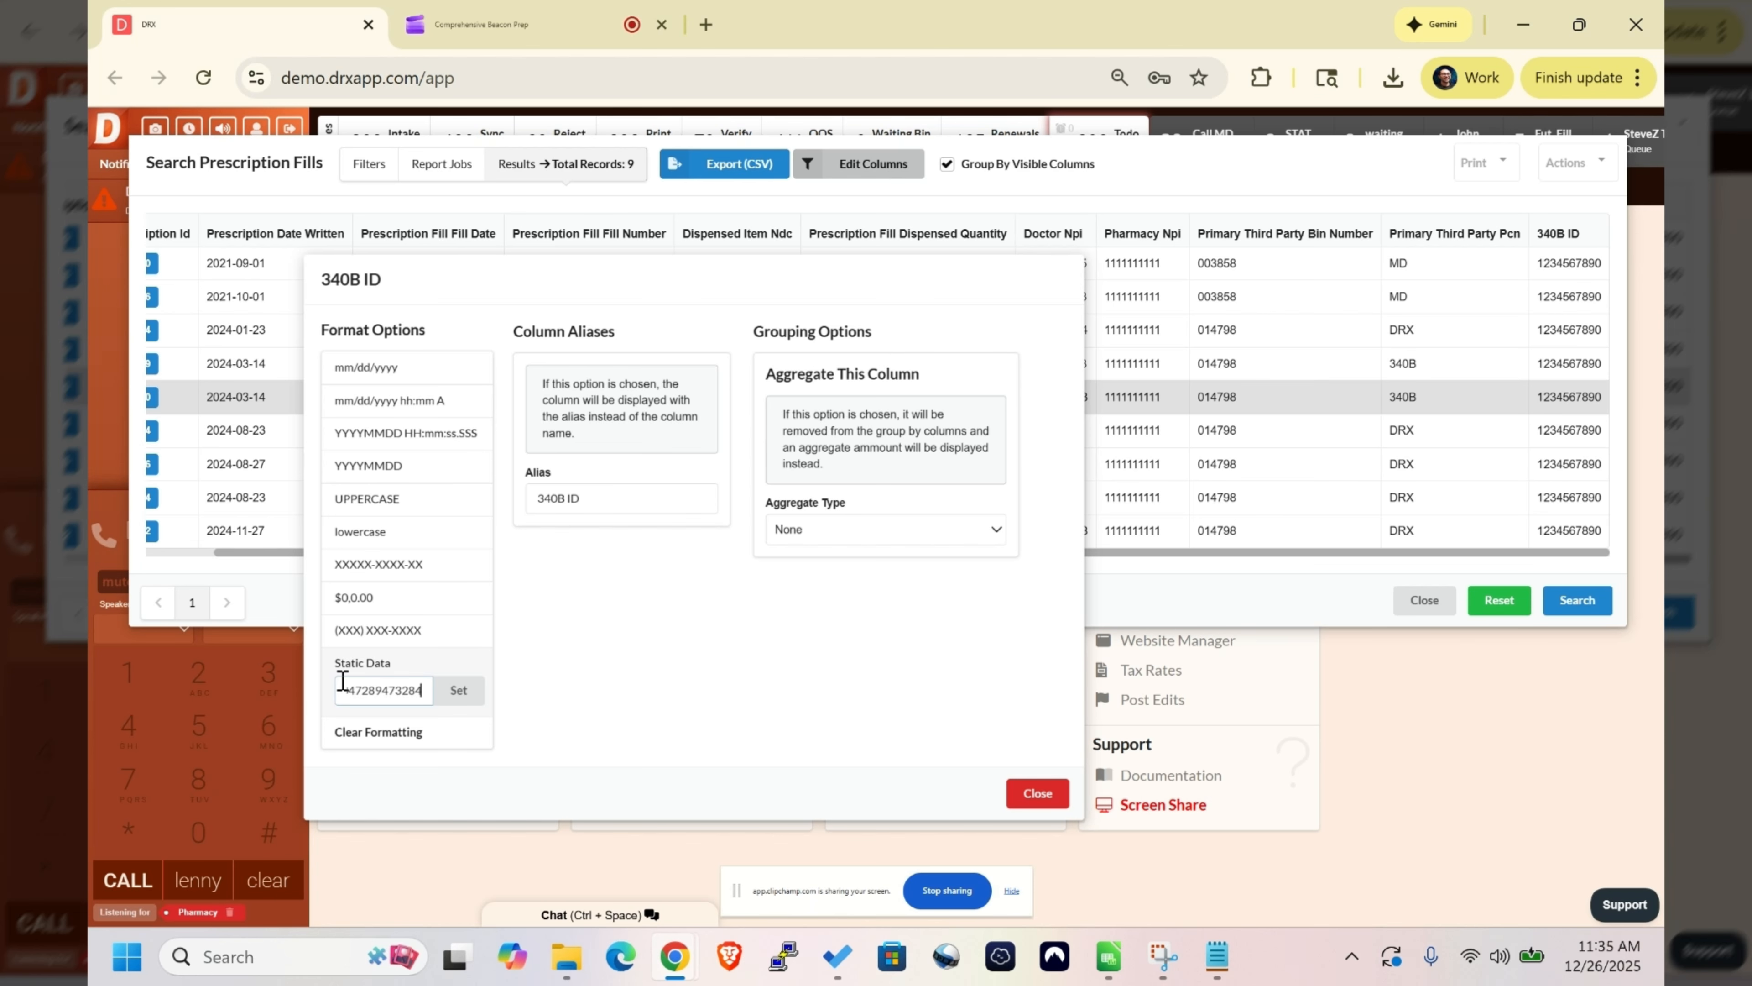
left_click(457, 691)
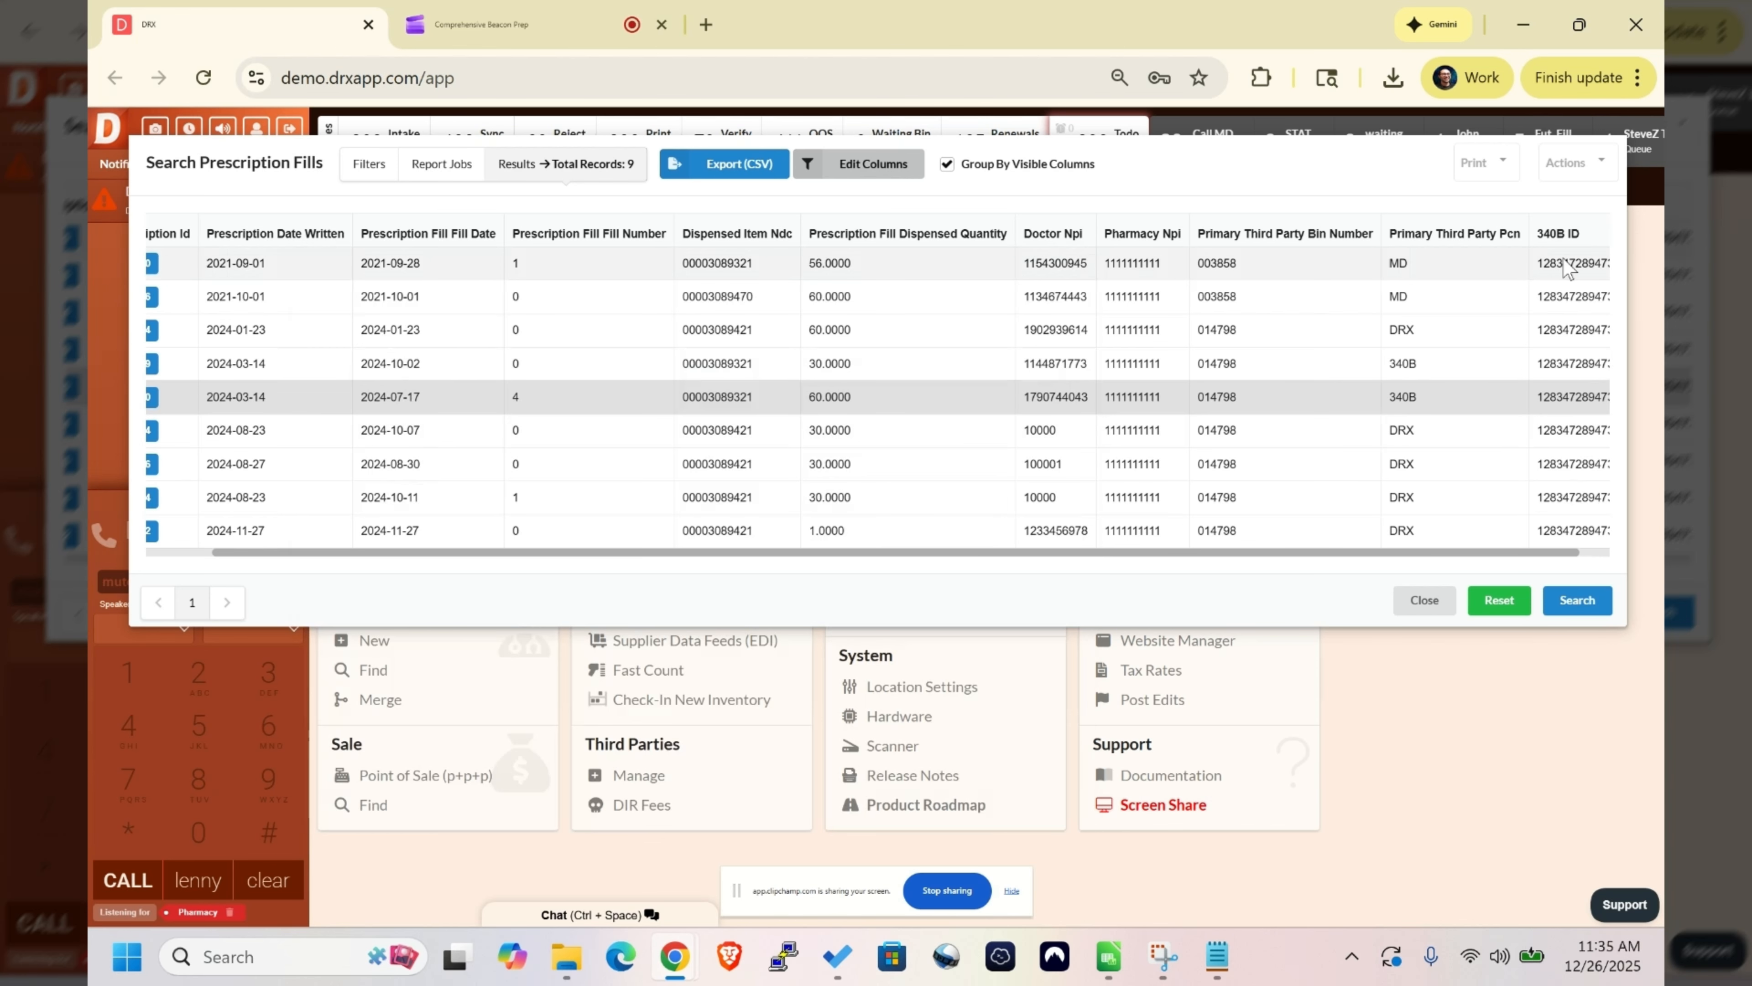
left_click_drag(1567, 268, 1589, 535)
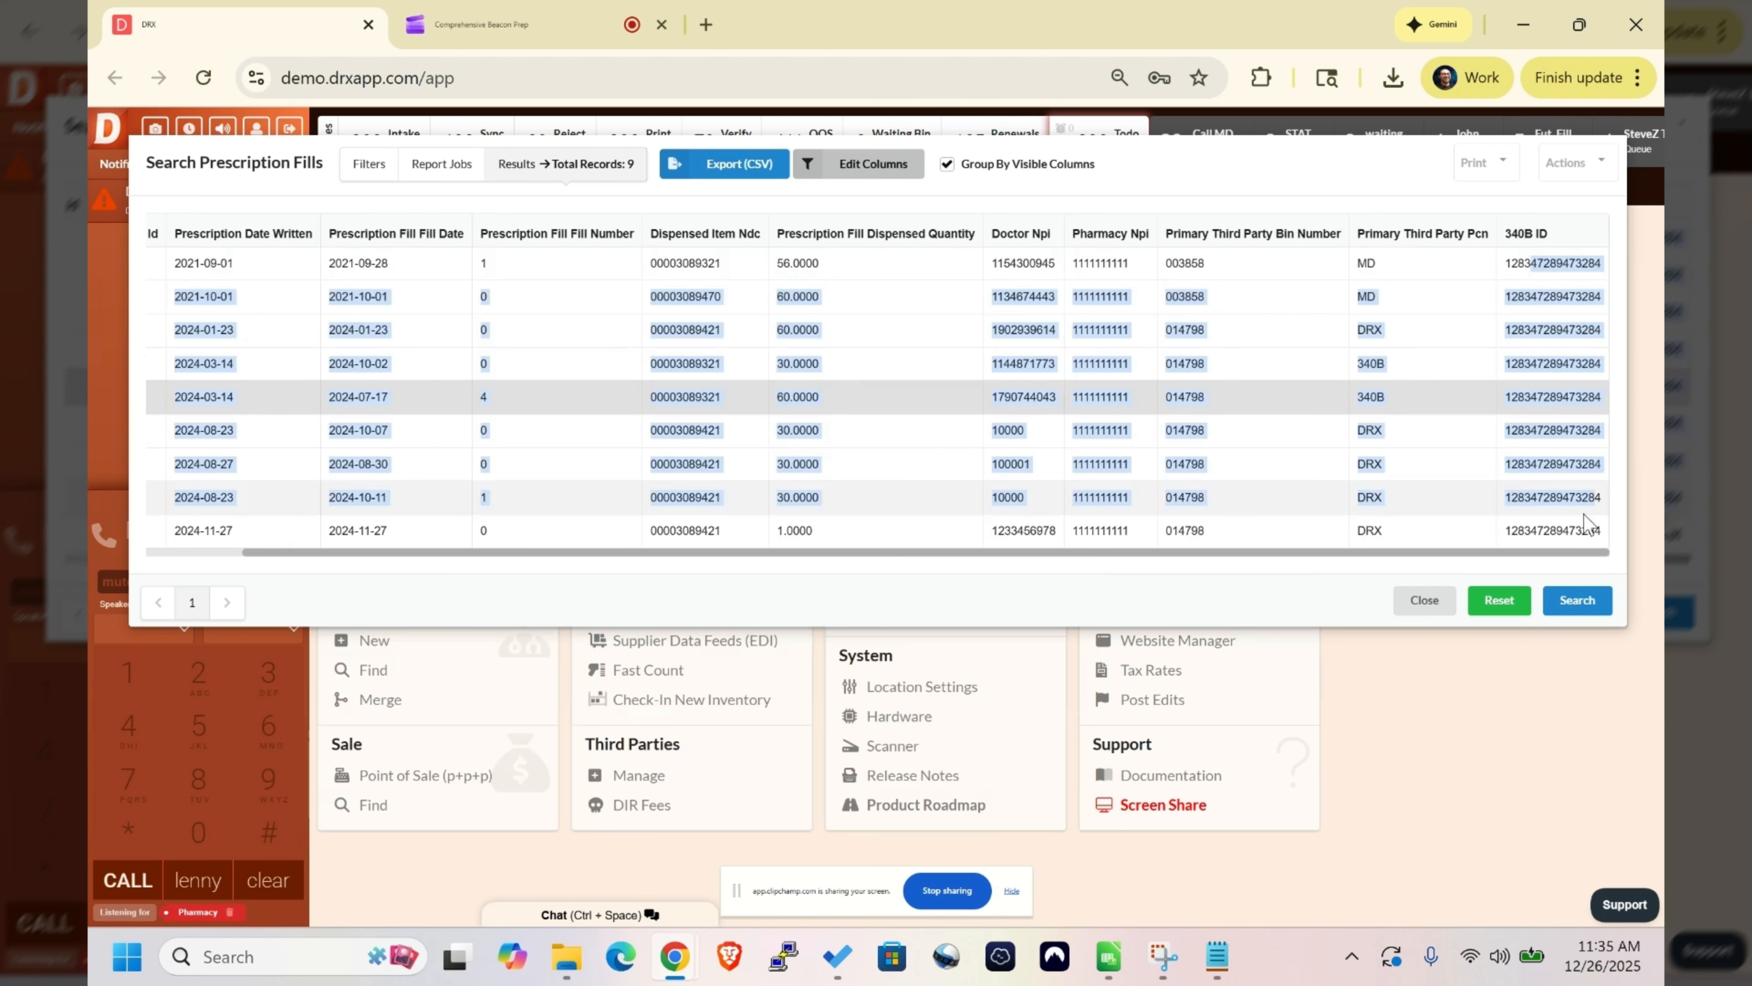
left_click(1566, 497)
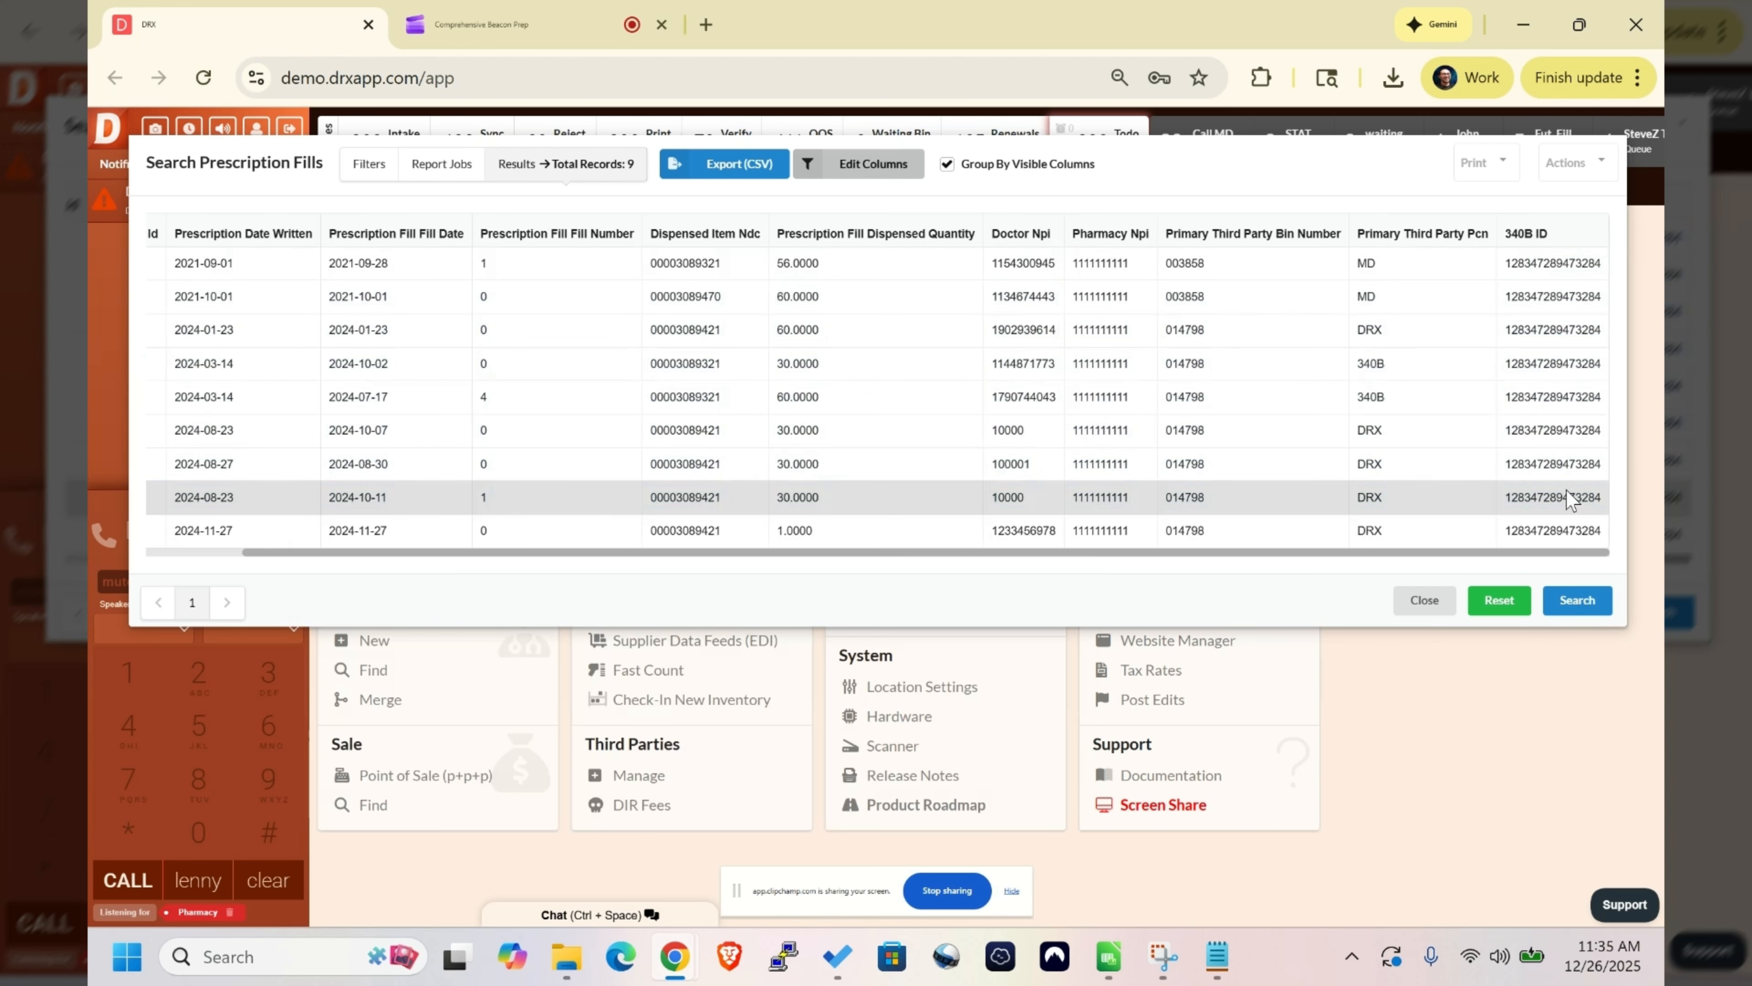
- Save the current column layout as a new preset named MyStoreBeaconReport
left_click(846, 172)
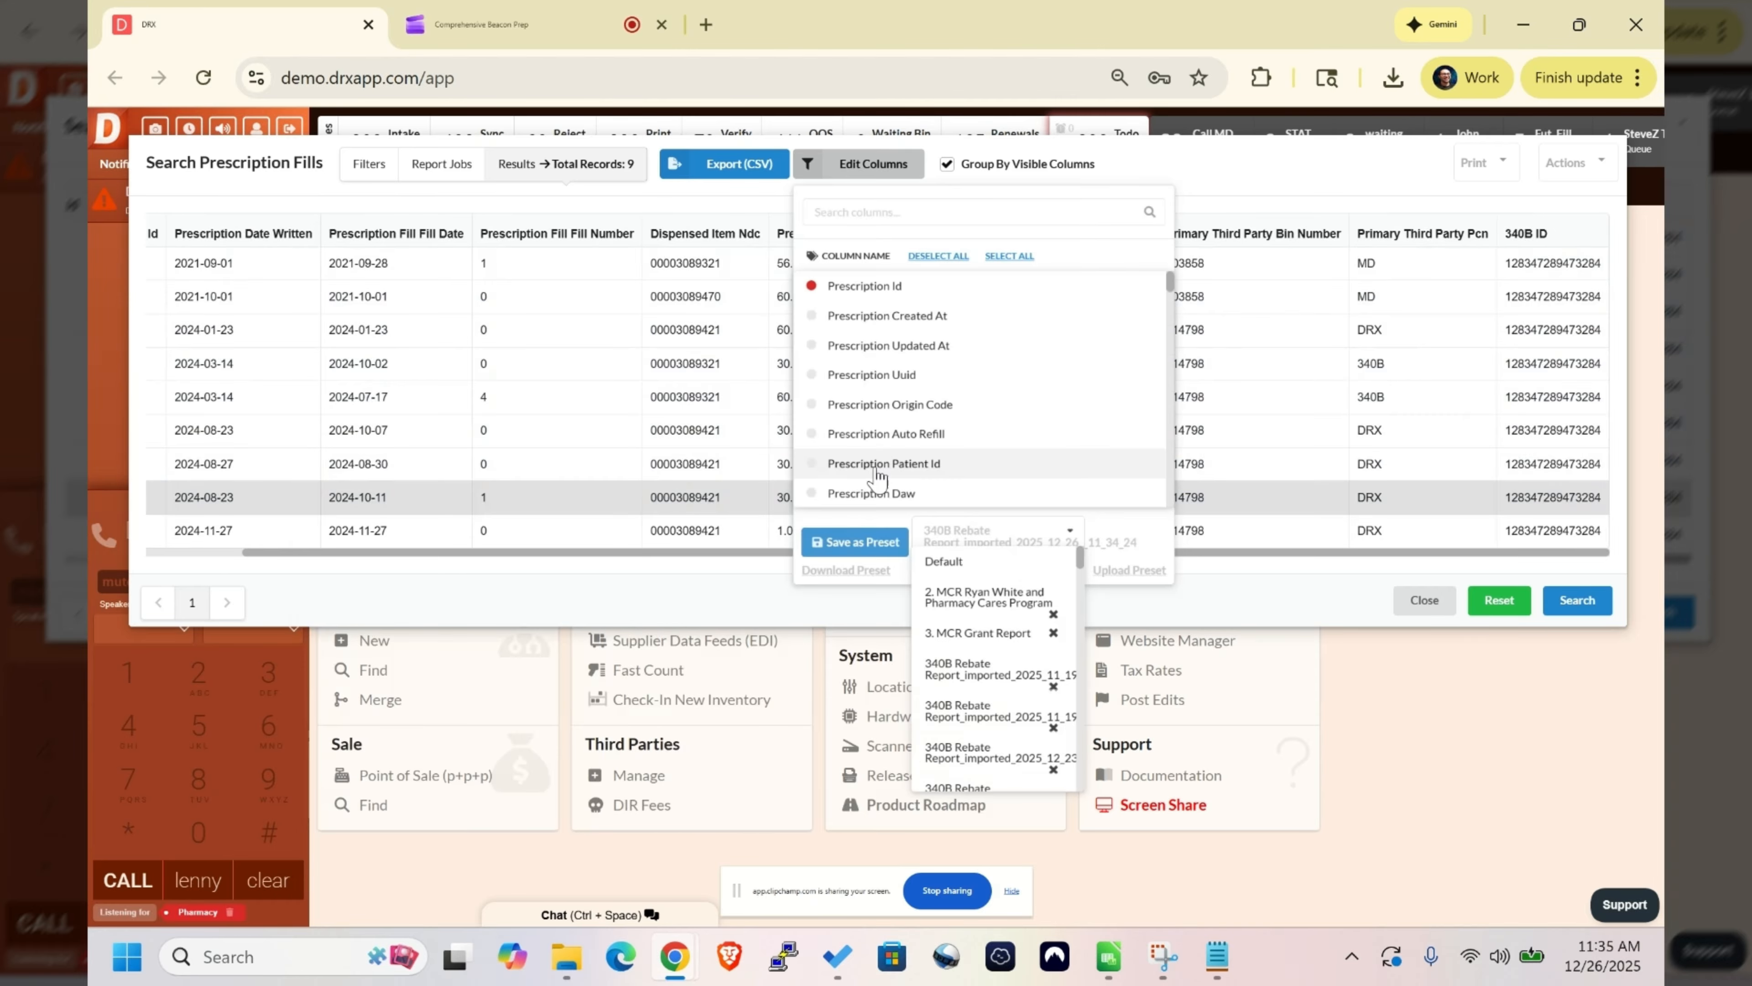
left_click(875, 543)
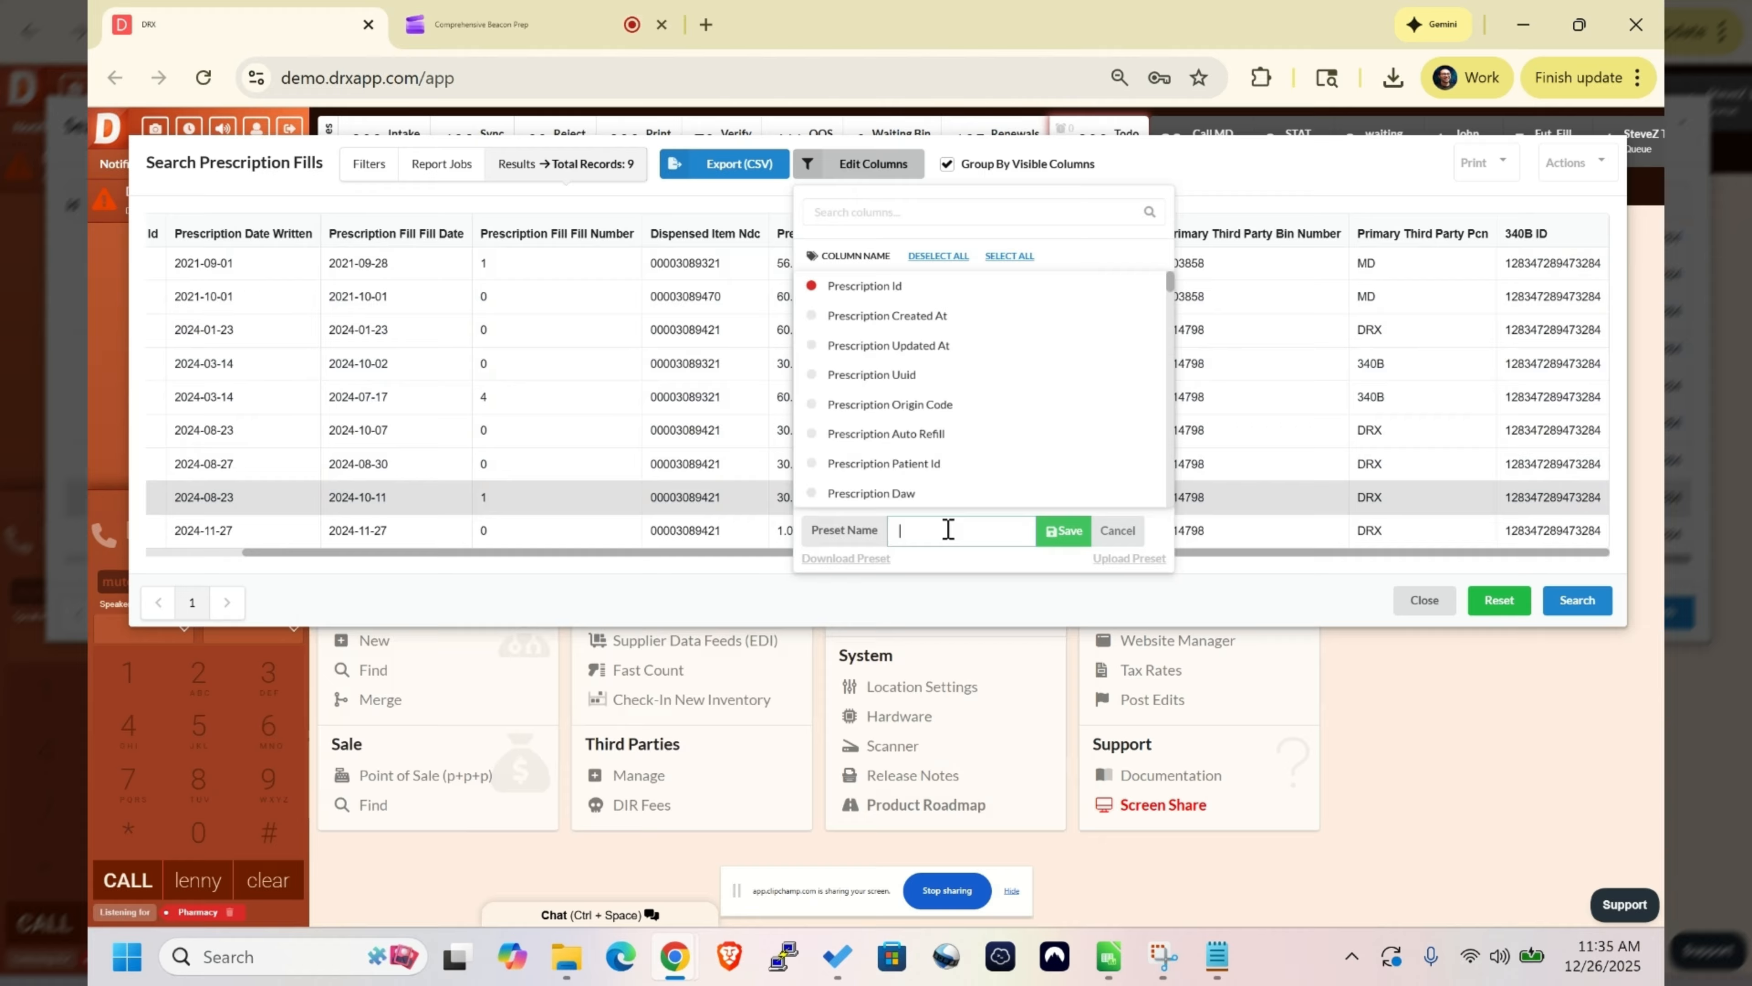
type("MyStoreBeaconReport")
left_click(1064, 538)
- Apply another saved column preset from further down the list and export the fill results to CSV, checking the downloaded file
left_click(1064, 542)
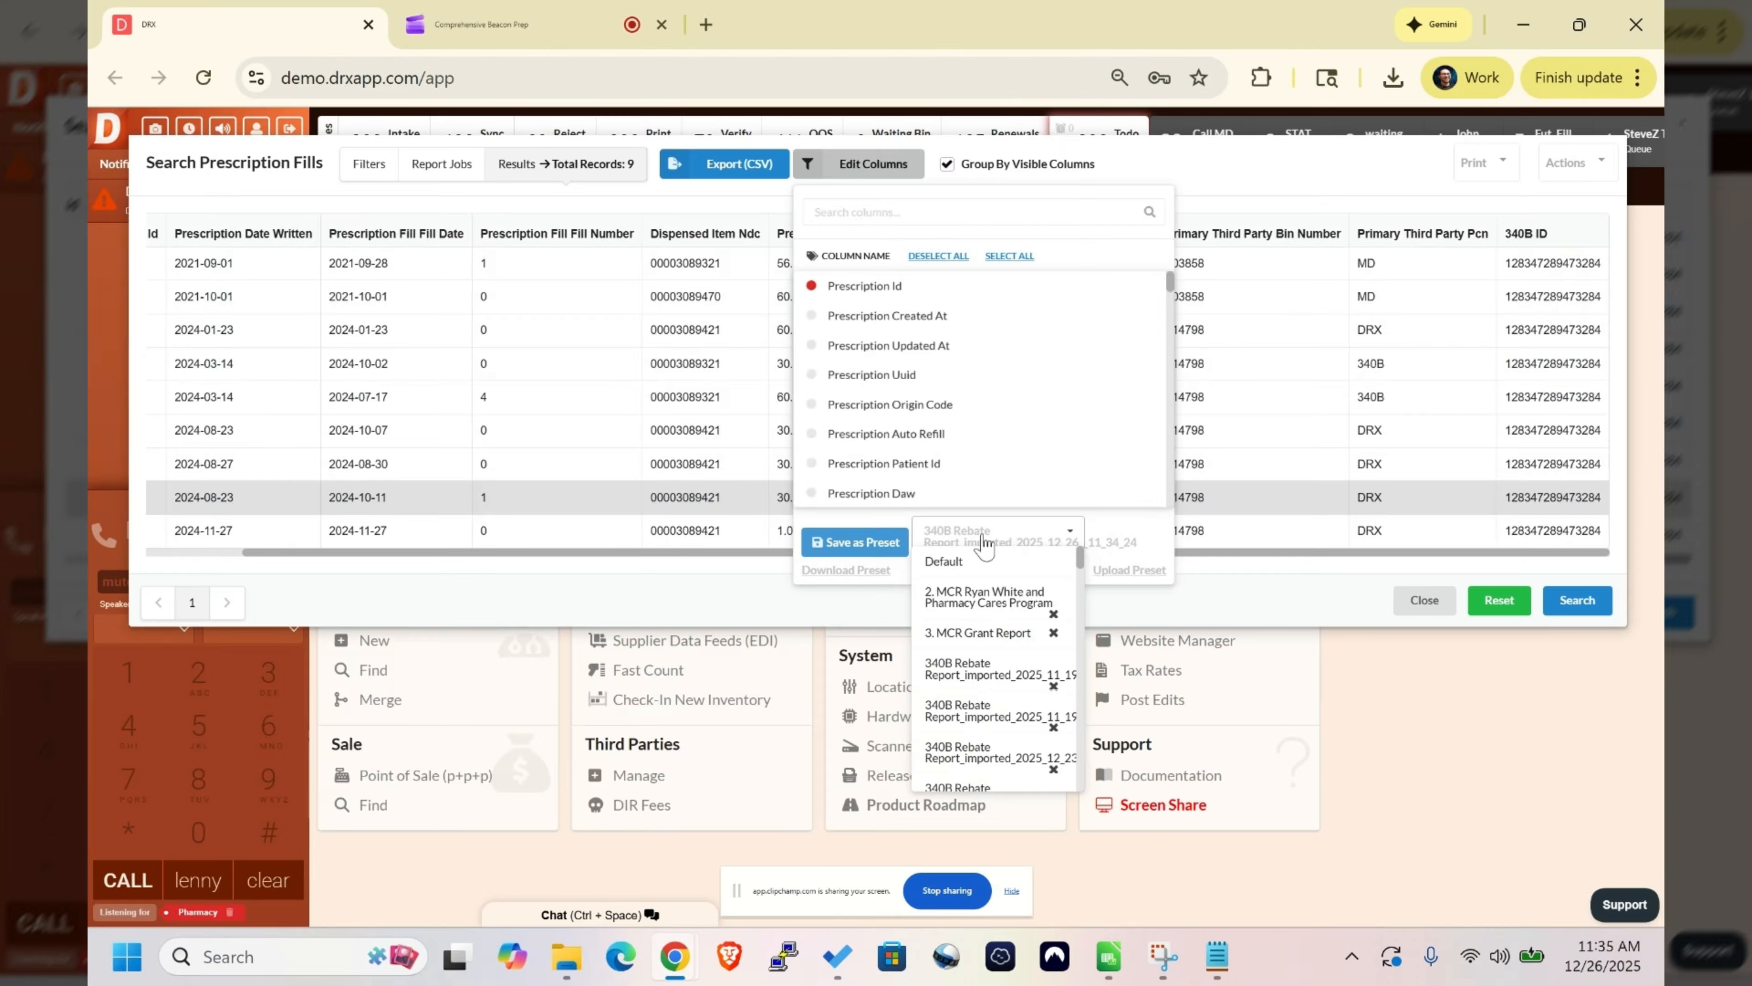
scroll(967, 691, "down", 5)
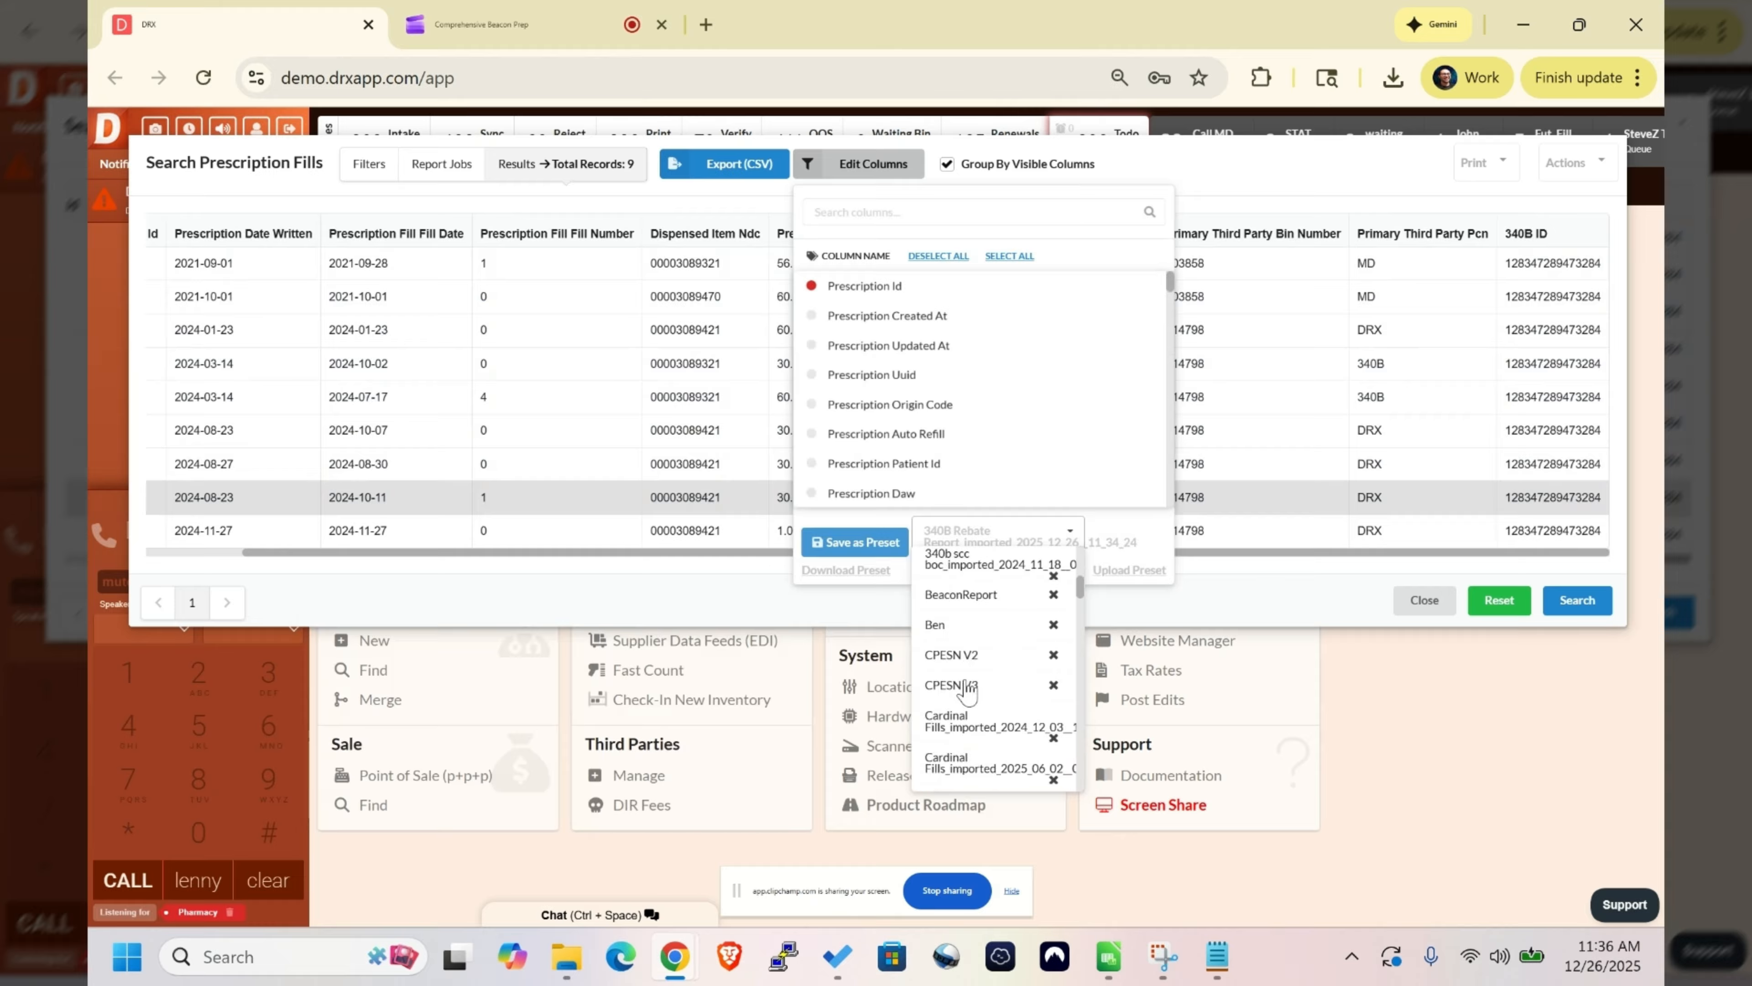
scroll(968, 690, "down", 5)
scroll(975, 686, "down", 5)
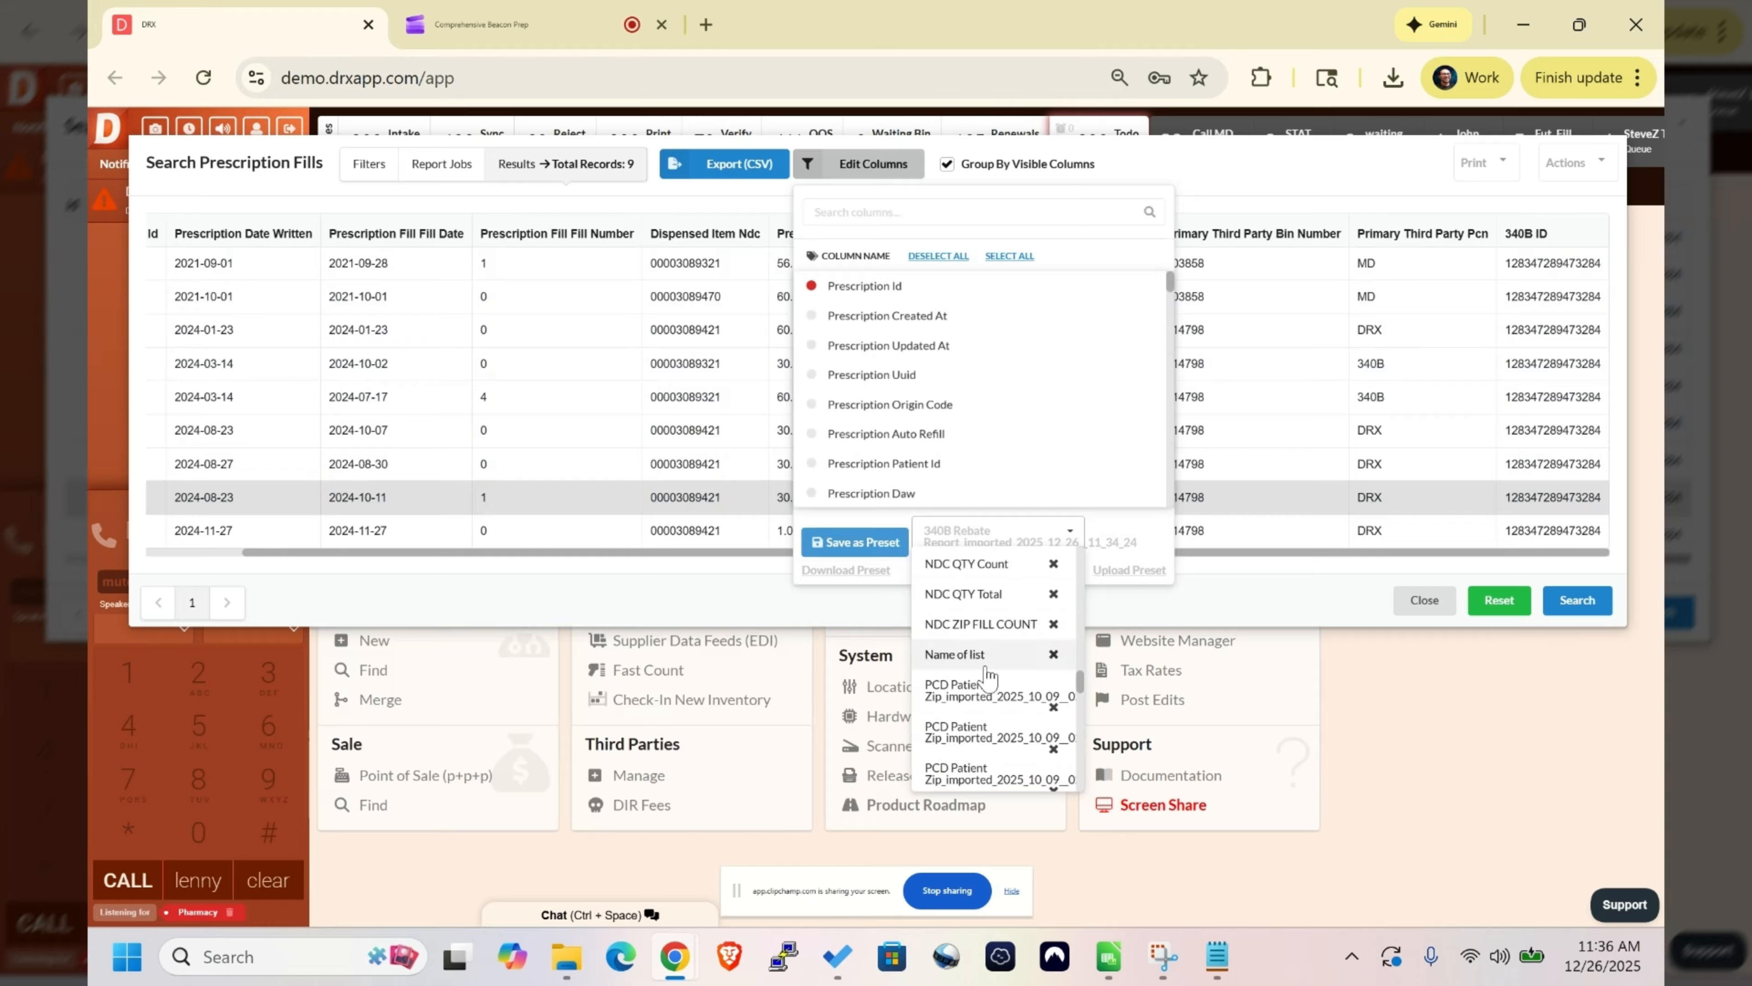
scroll(987, 673, "down", 5)
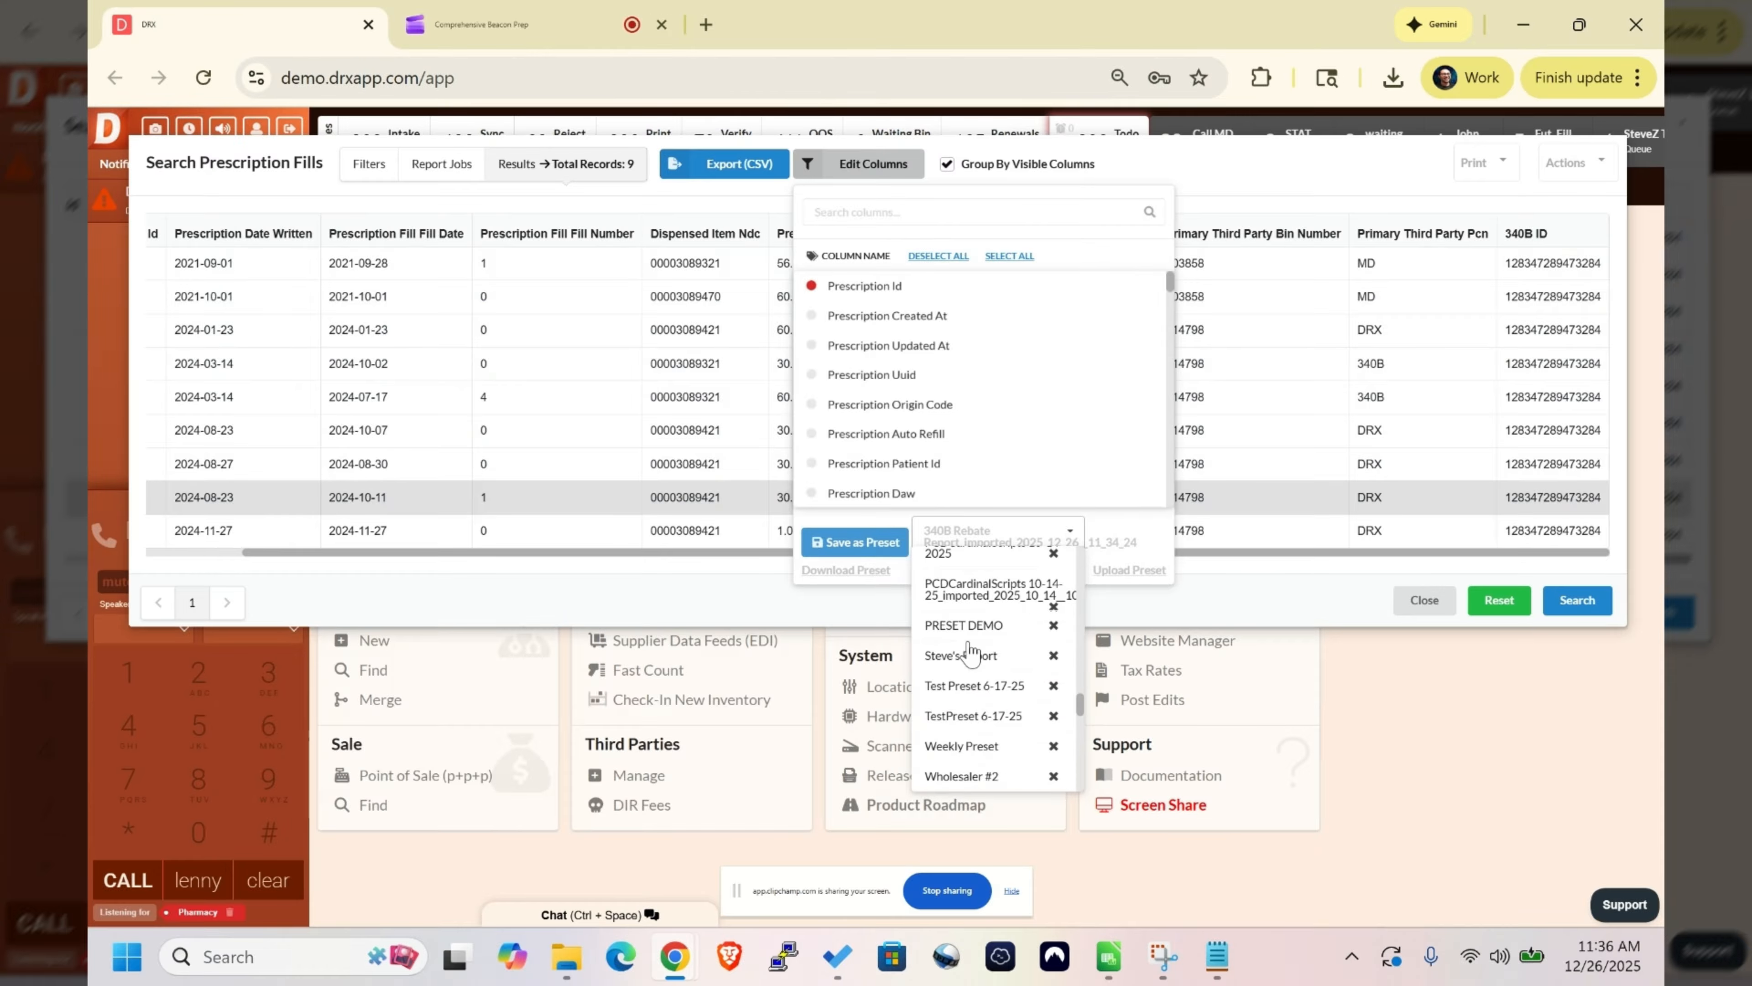
scroll(973, 659, "down", 5)
left_click(972, 673)
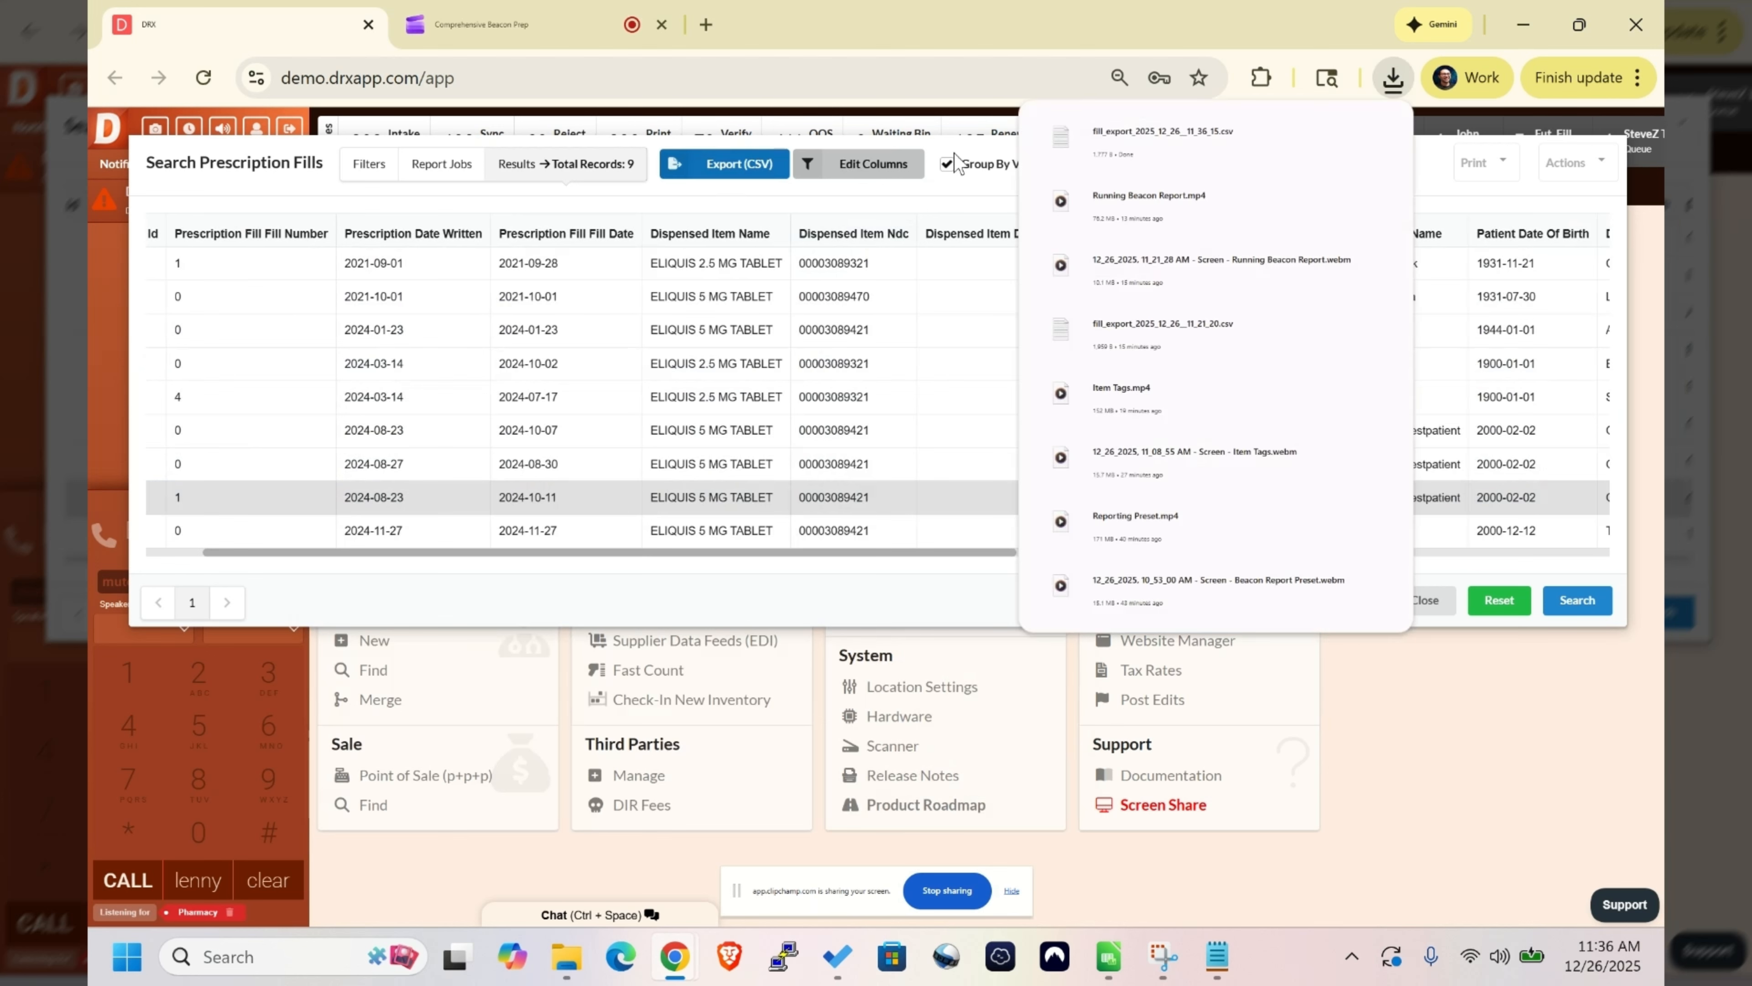
mouse_move(1226, 156)
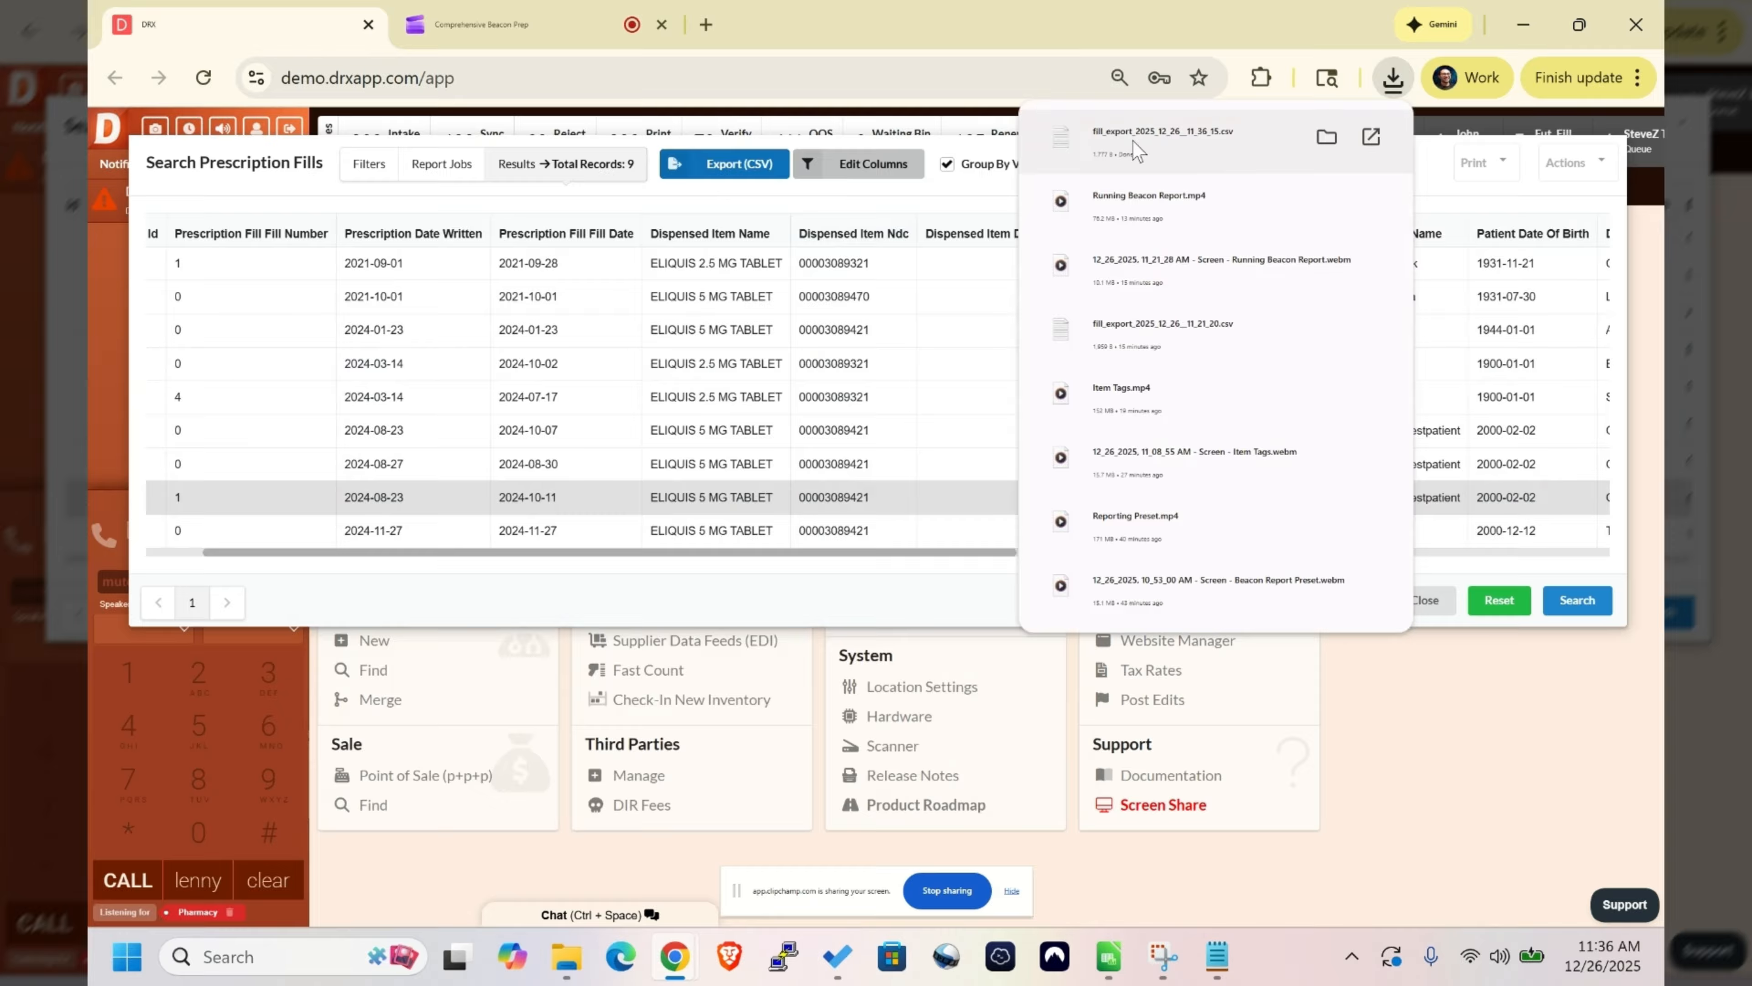
left_click_drag(1225, 145, 1046, 152)
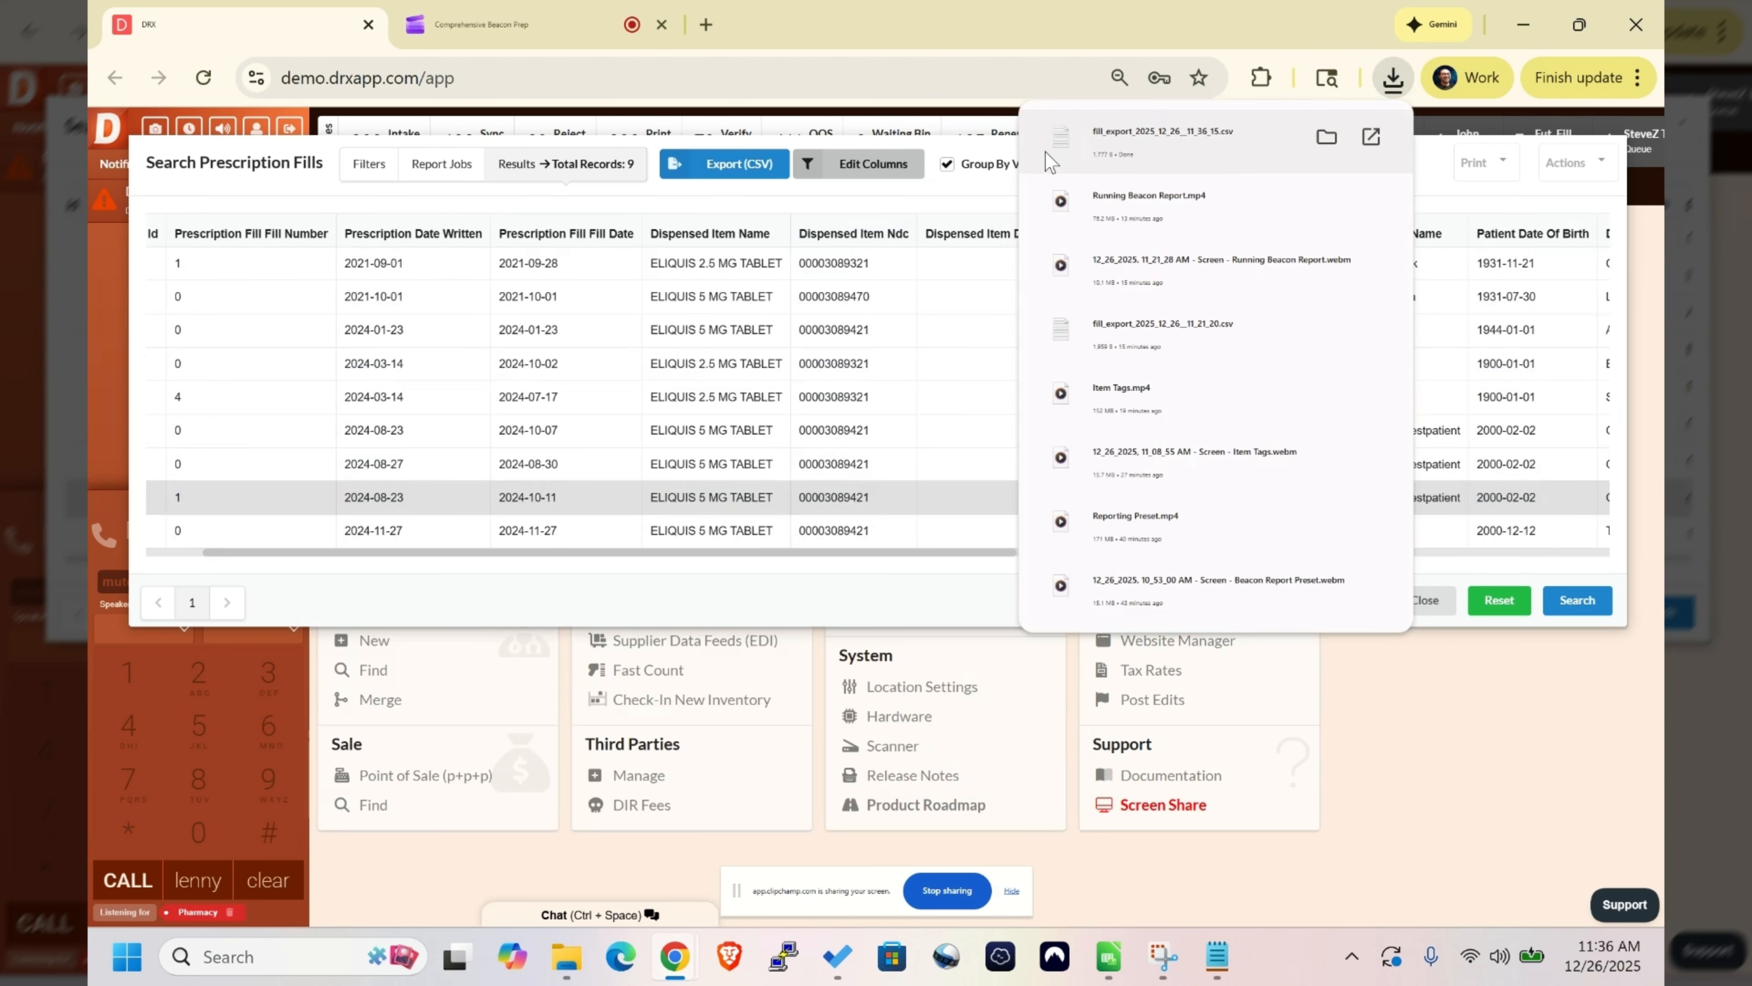
- Review the Sold Date start and the rm item tag in the filters, and rerun the prescription fill search
left_click(393, 158)
left_click(396, 164)
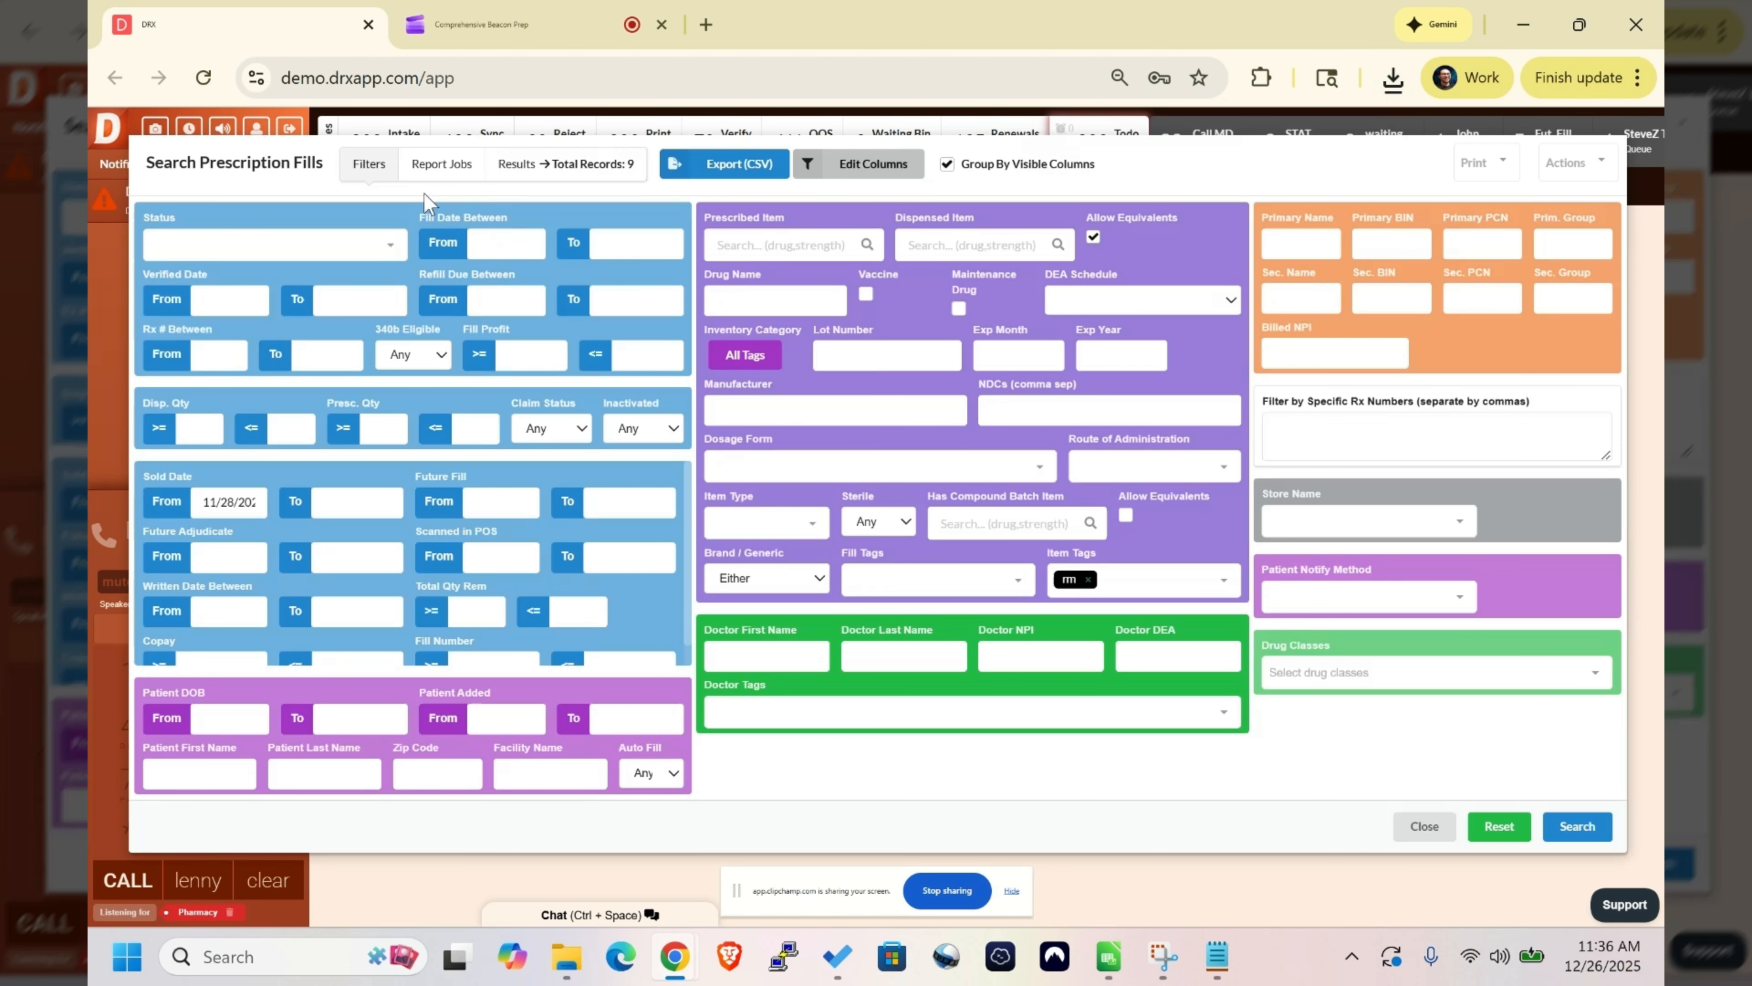
left_click(219, 502)
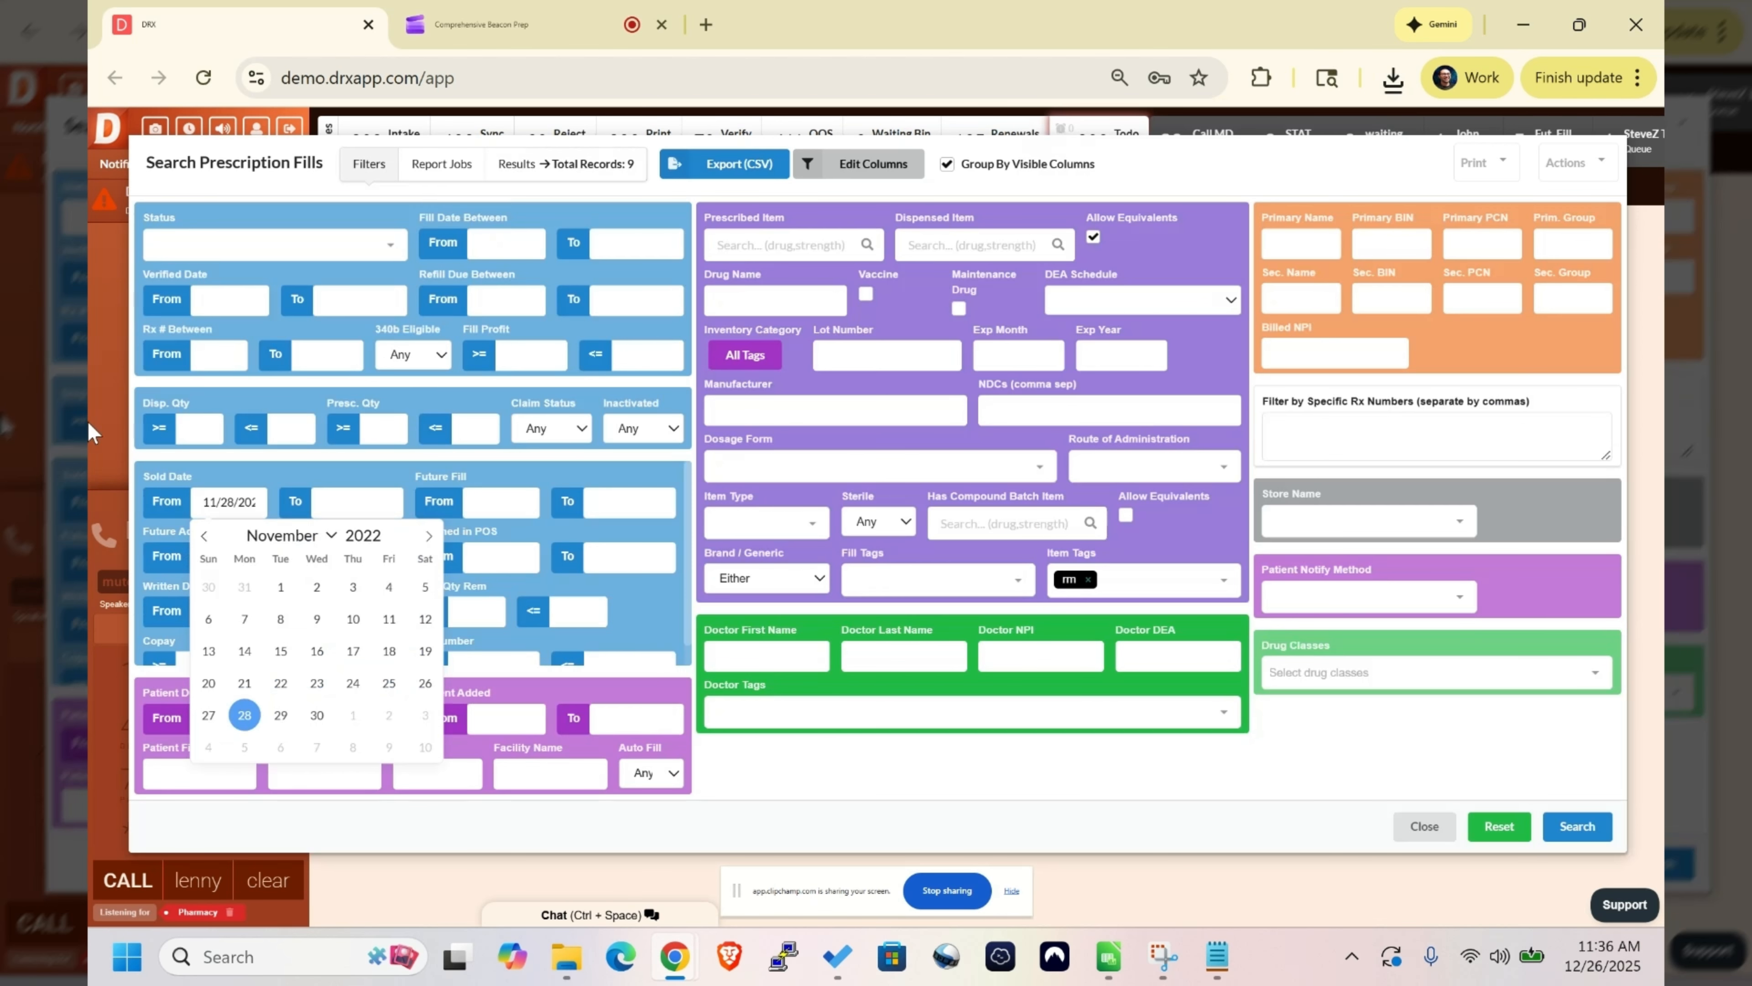
left_click(1134, 587)
left_click(1476, 770)
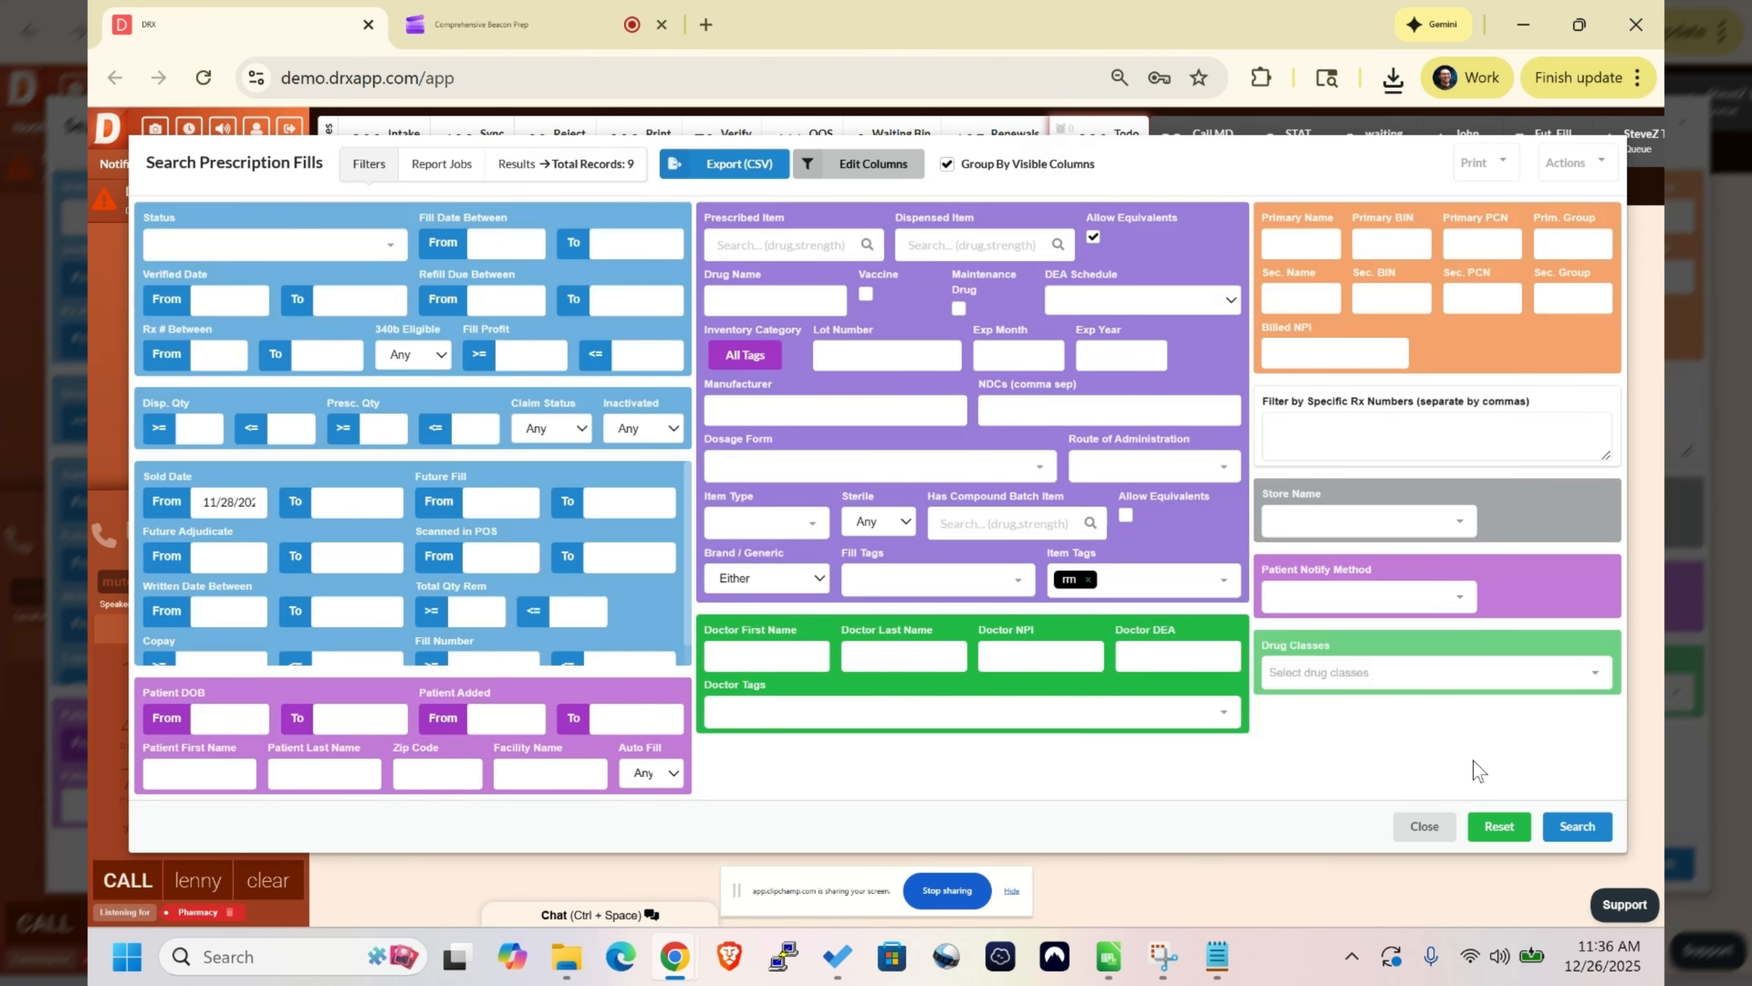
left_click(1577, 826)
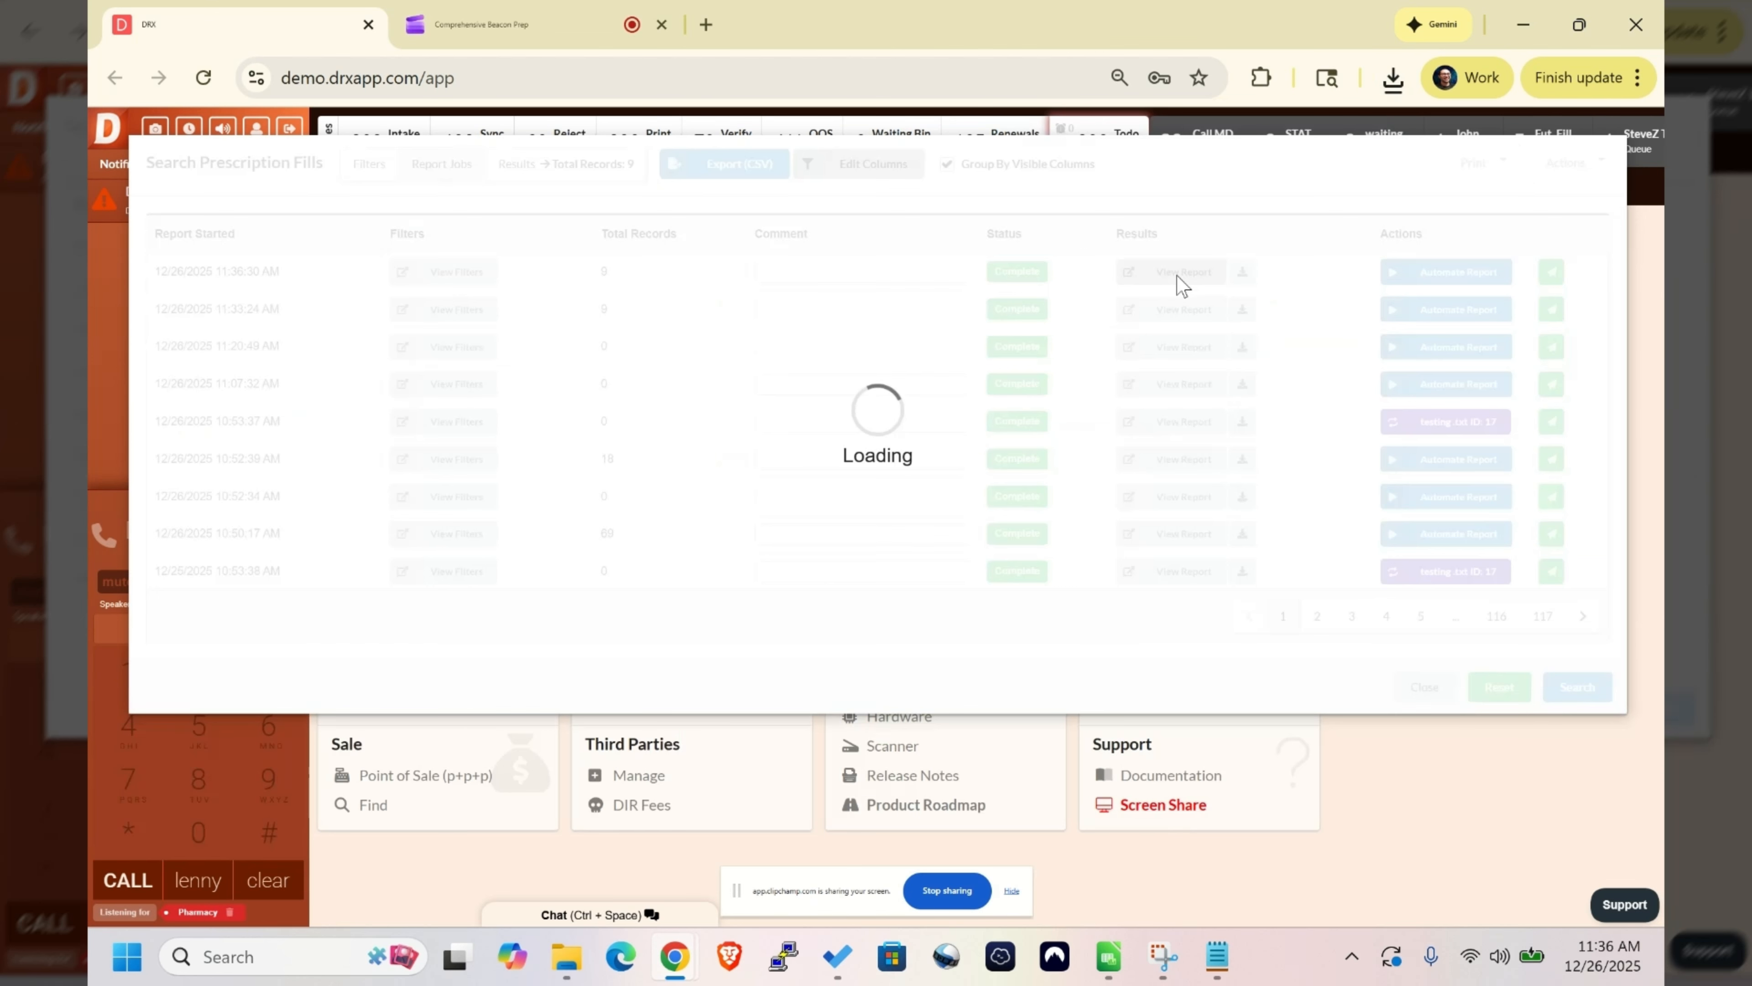
- Apply the saved rebate report column preset to the new report's results and check the columns across the table
left_click(916, 175)
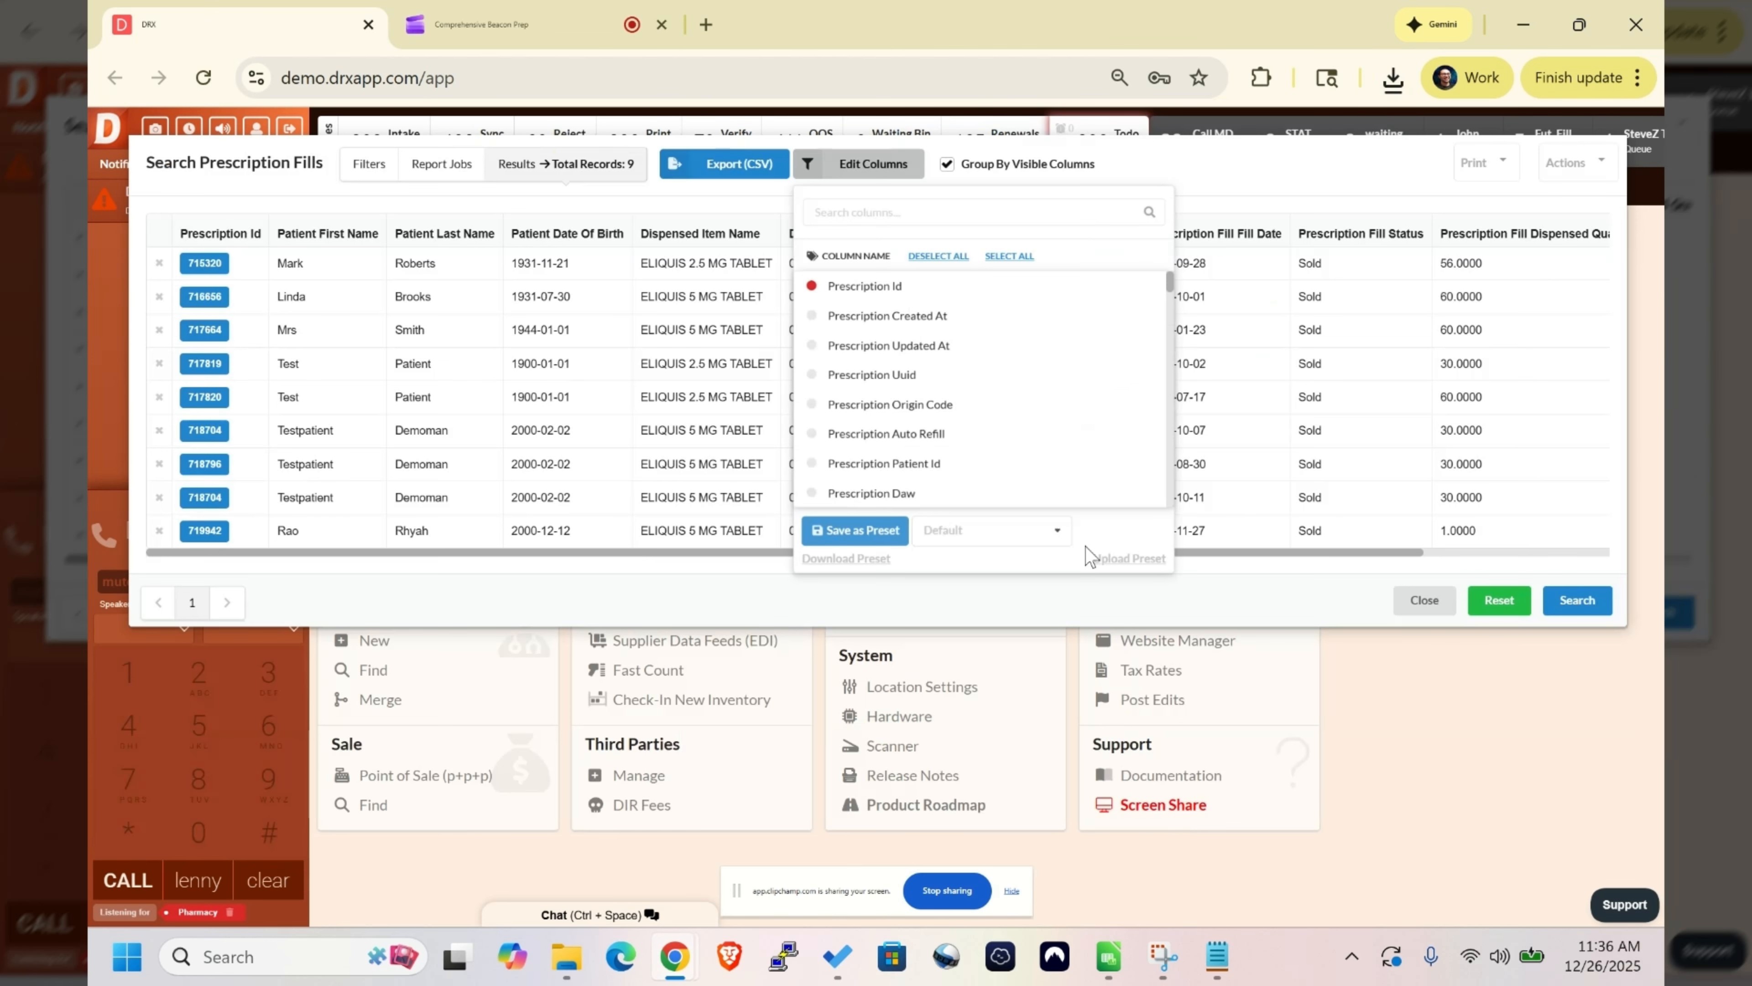
left_click(1054, 530)
left_click(996, 680)
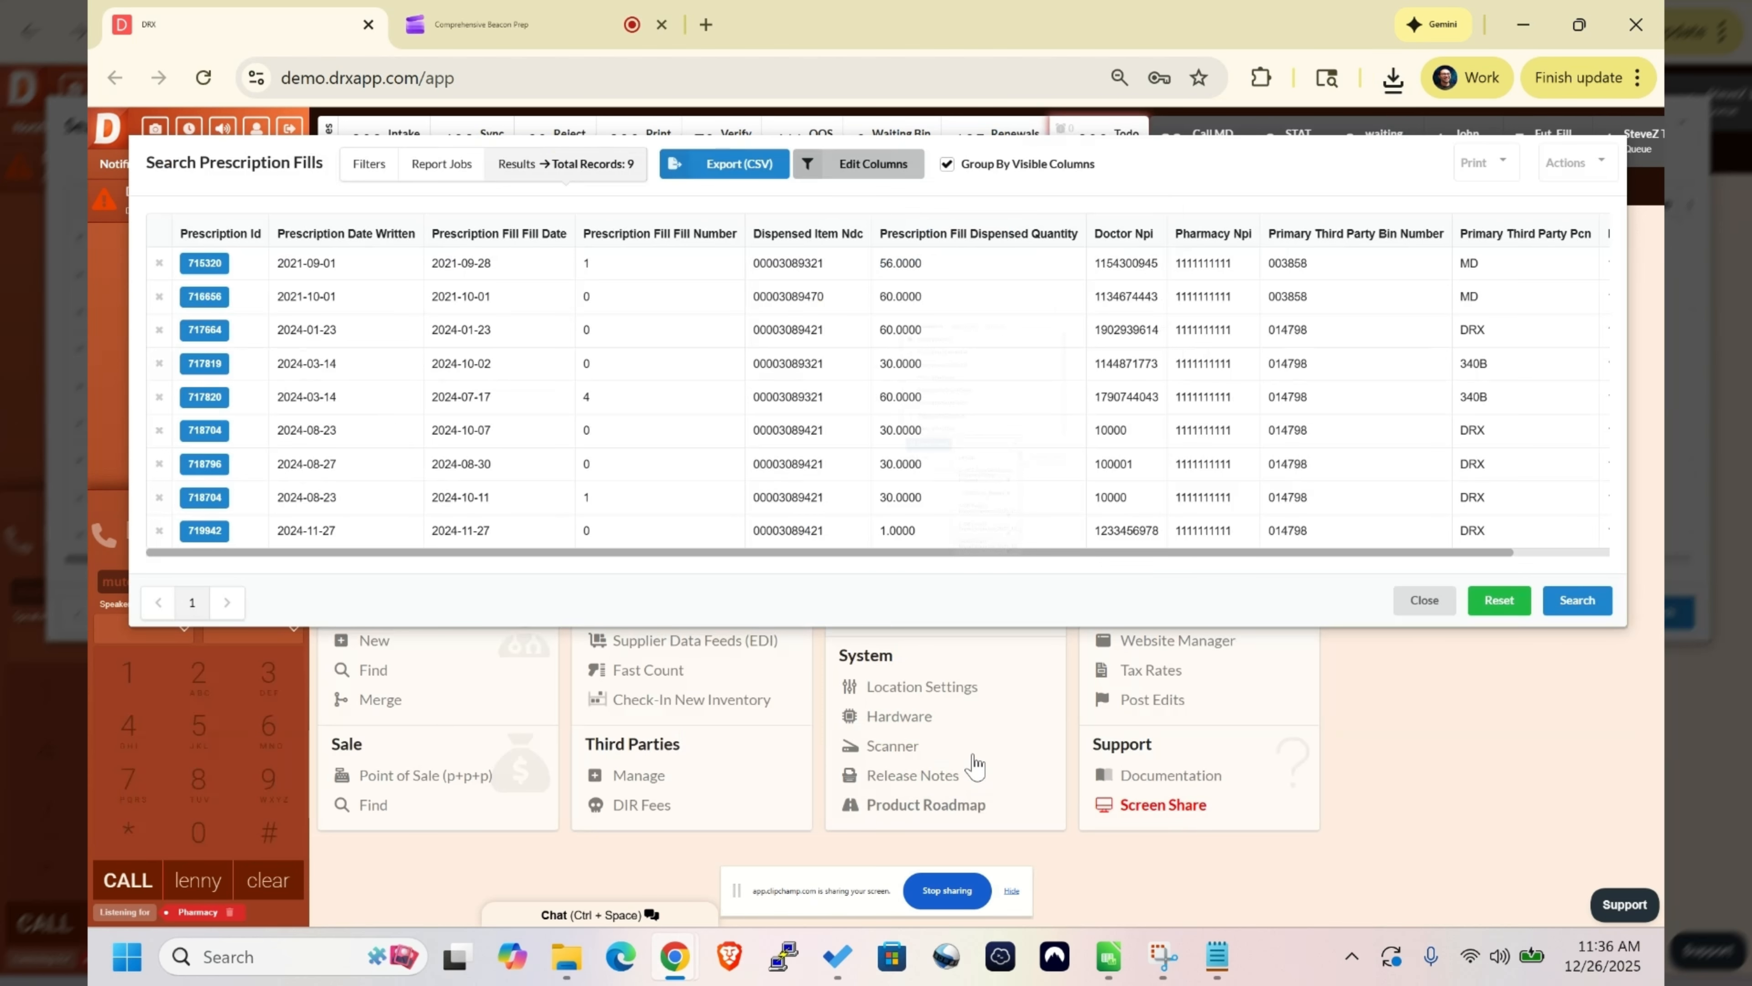
scroll(1312, 545, "right", 1)
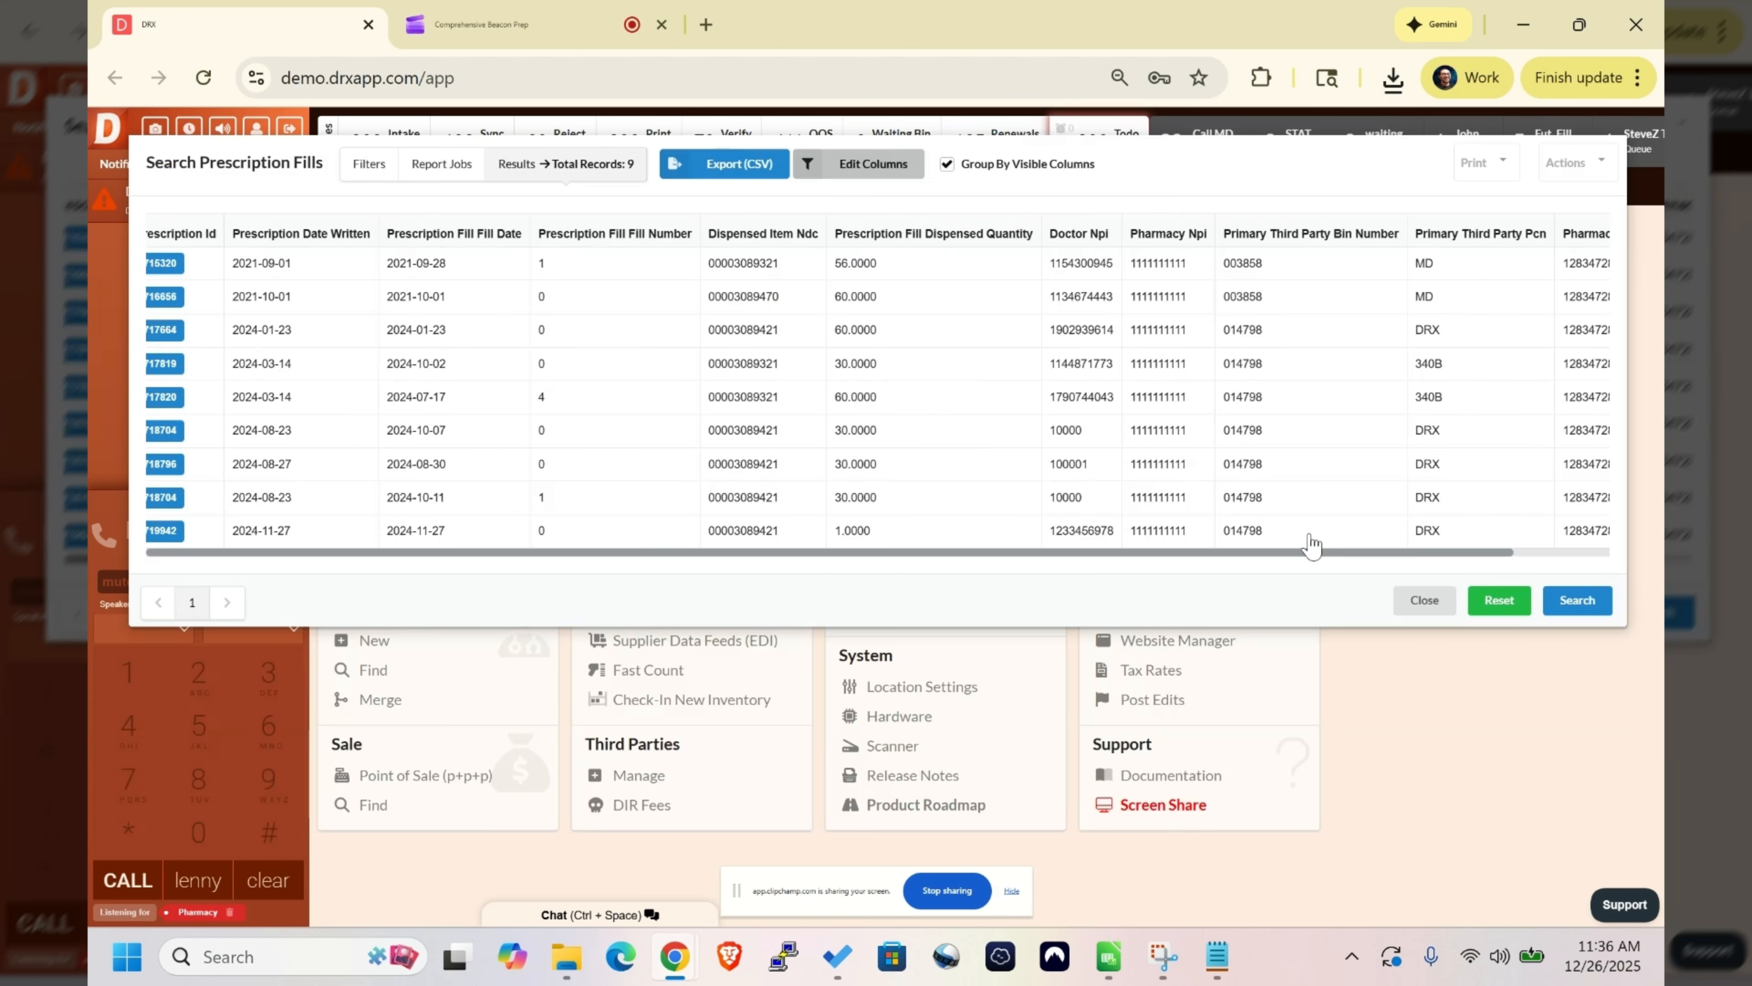
scroll(969, 569, "left", 1)
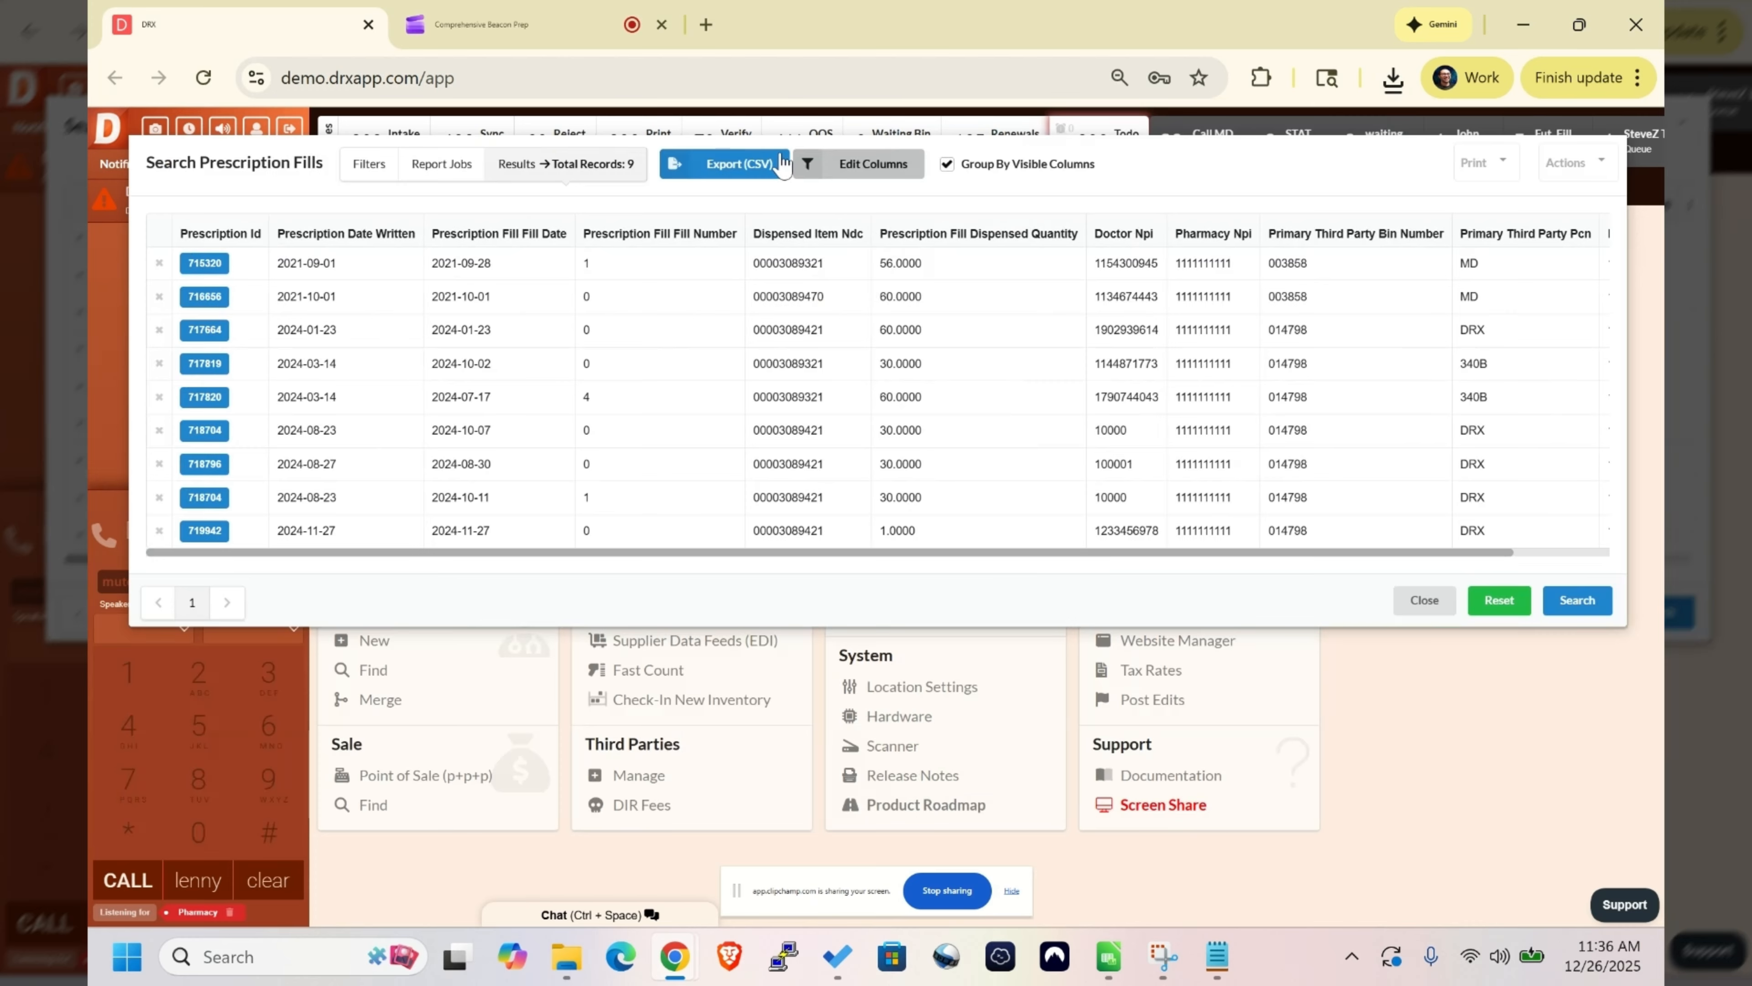
- Export the prescription fill results to CSV
left_click(758, 168)
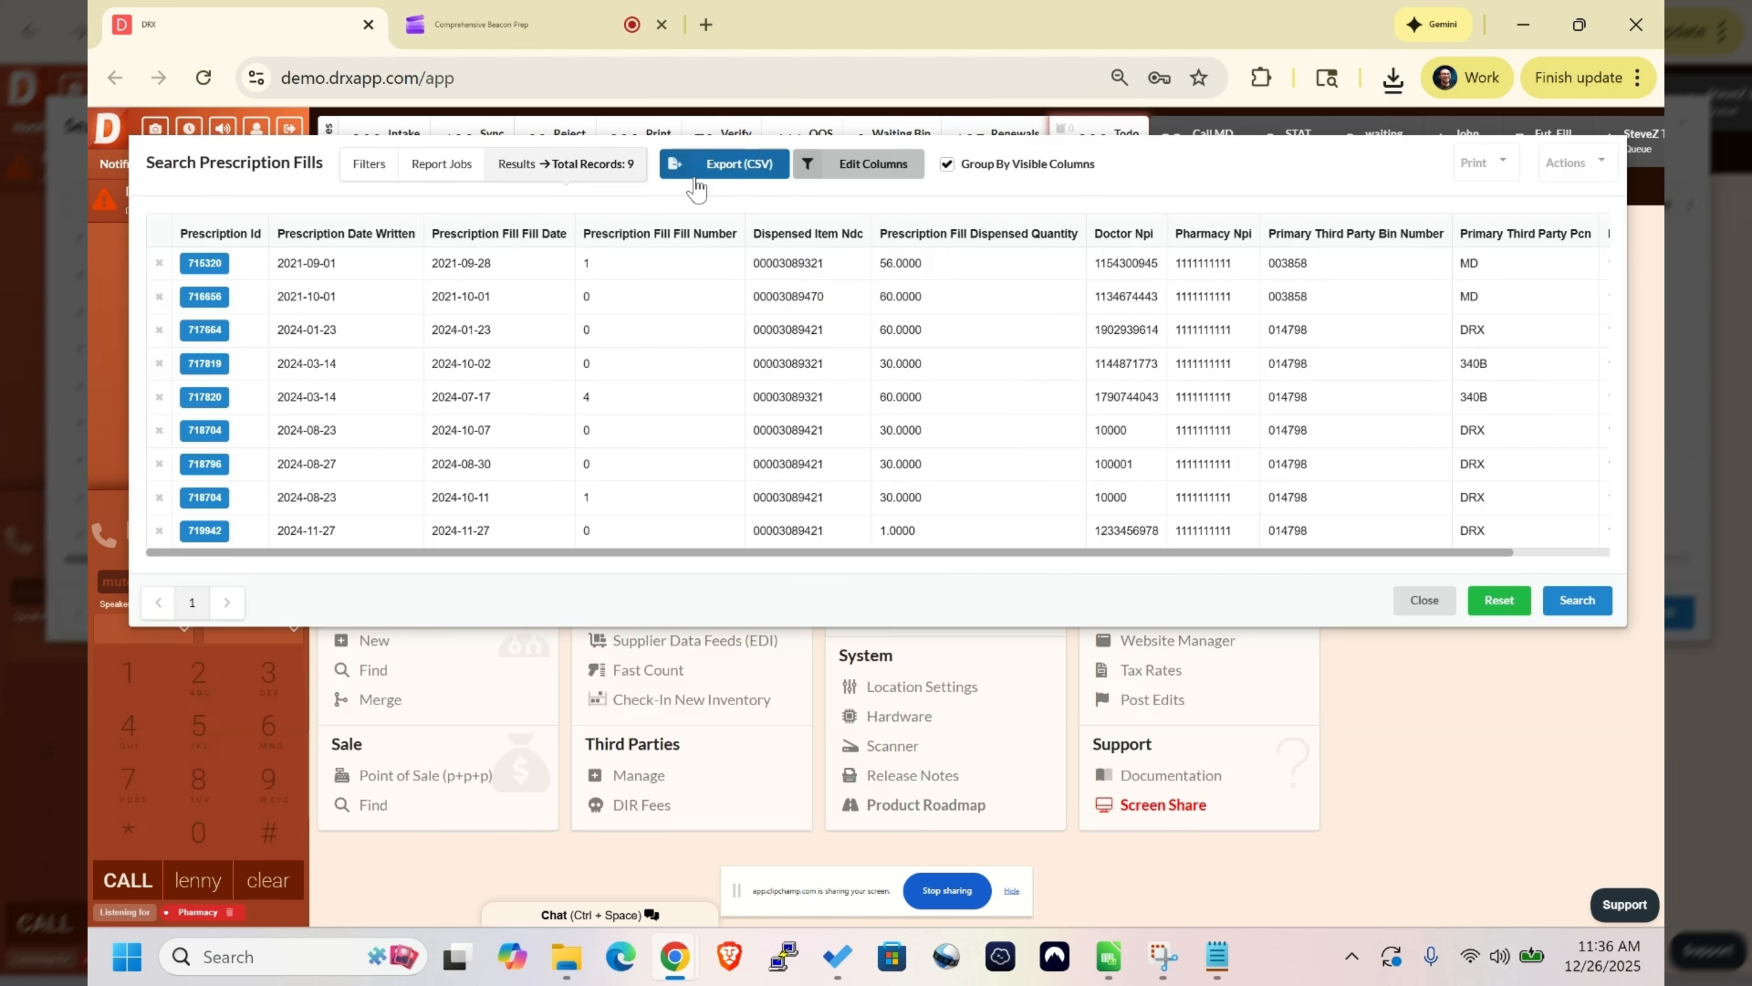
left_click(1093, 146)
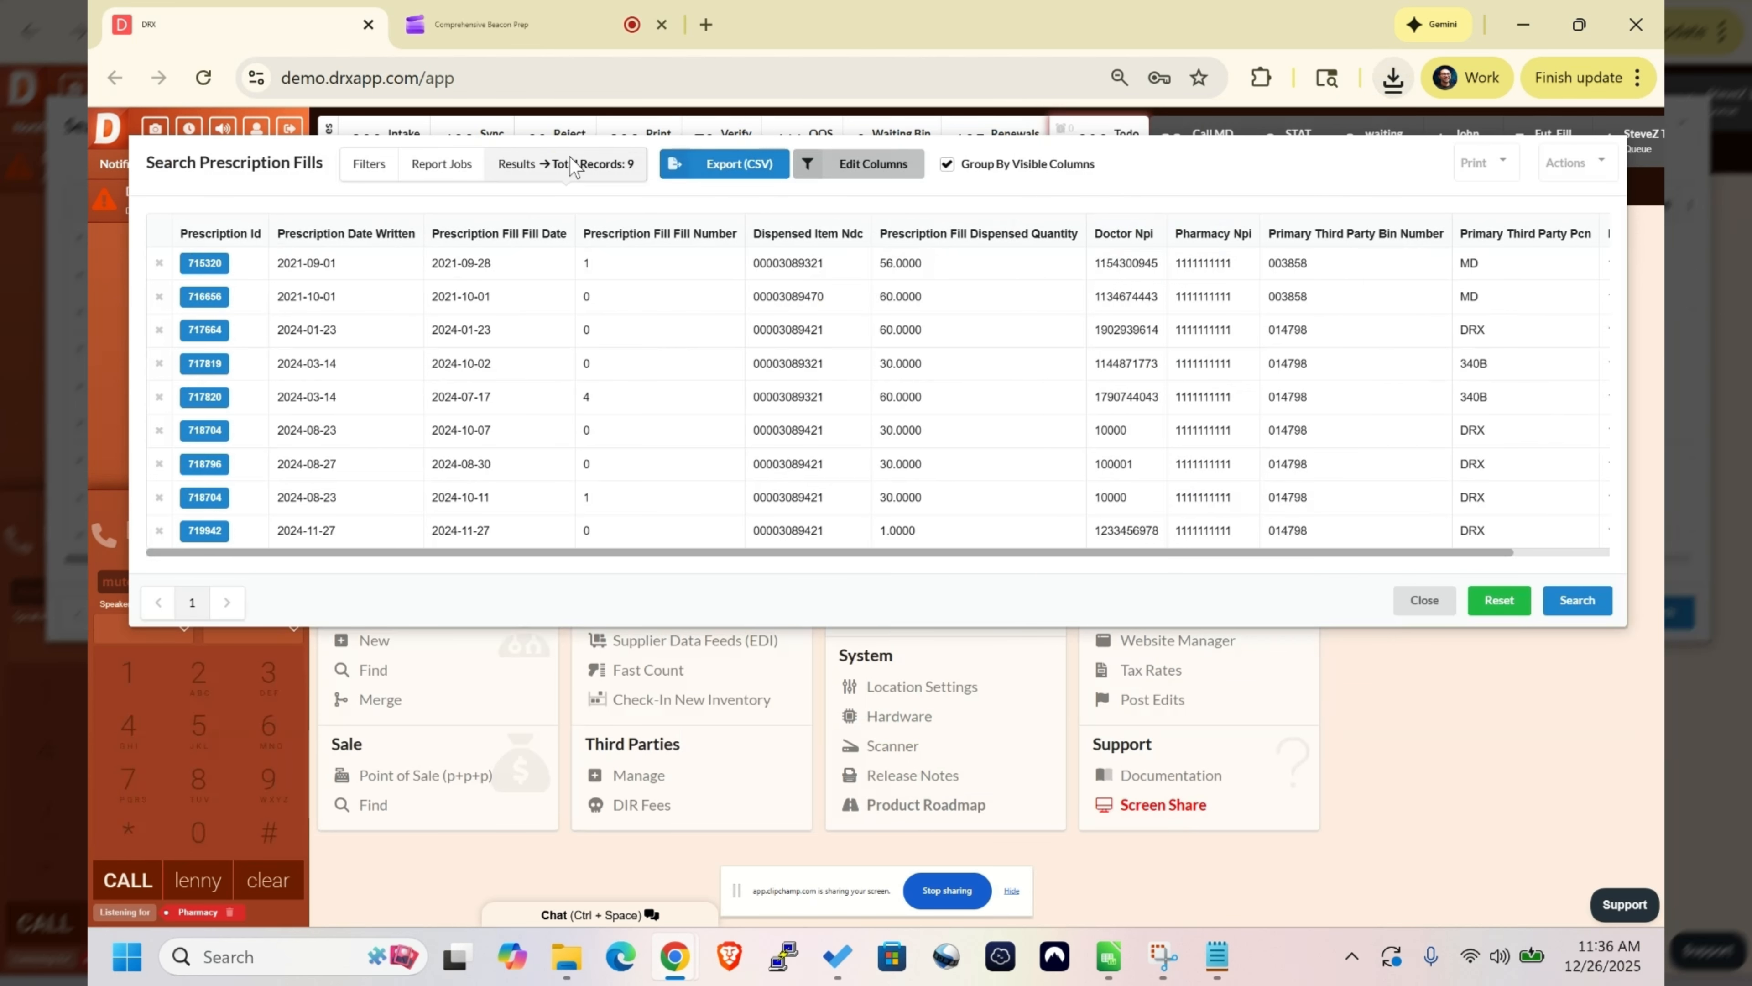
- Start automating the most recent report job and name the repeat report "auto beacon report"
left_click(440, 181)
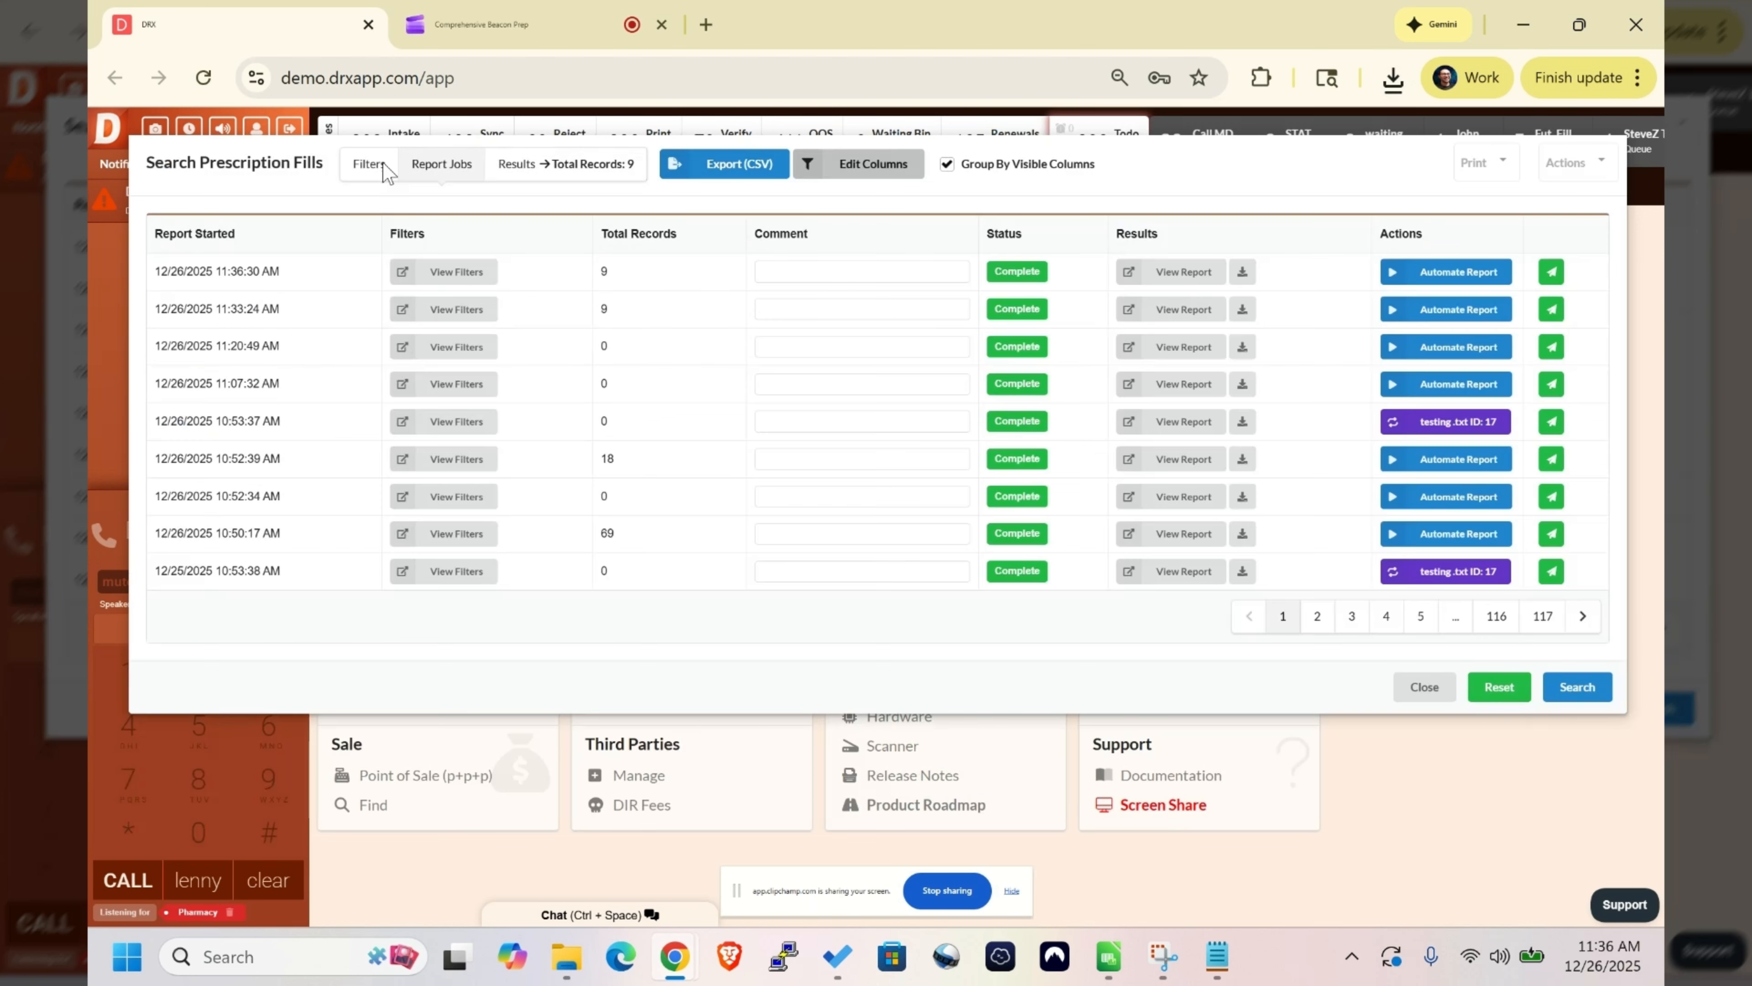
left_click(1446, 271)
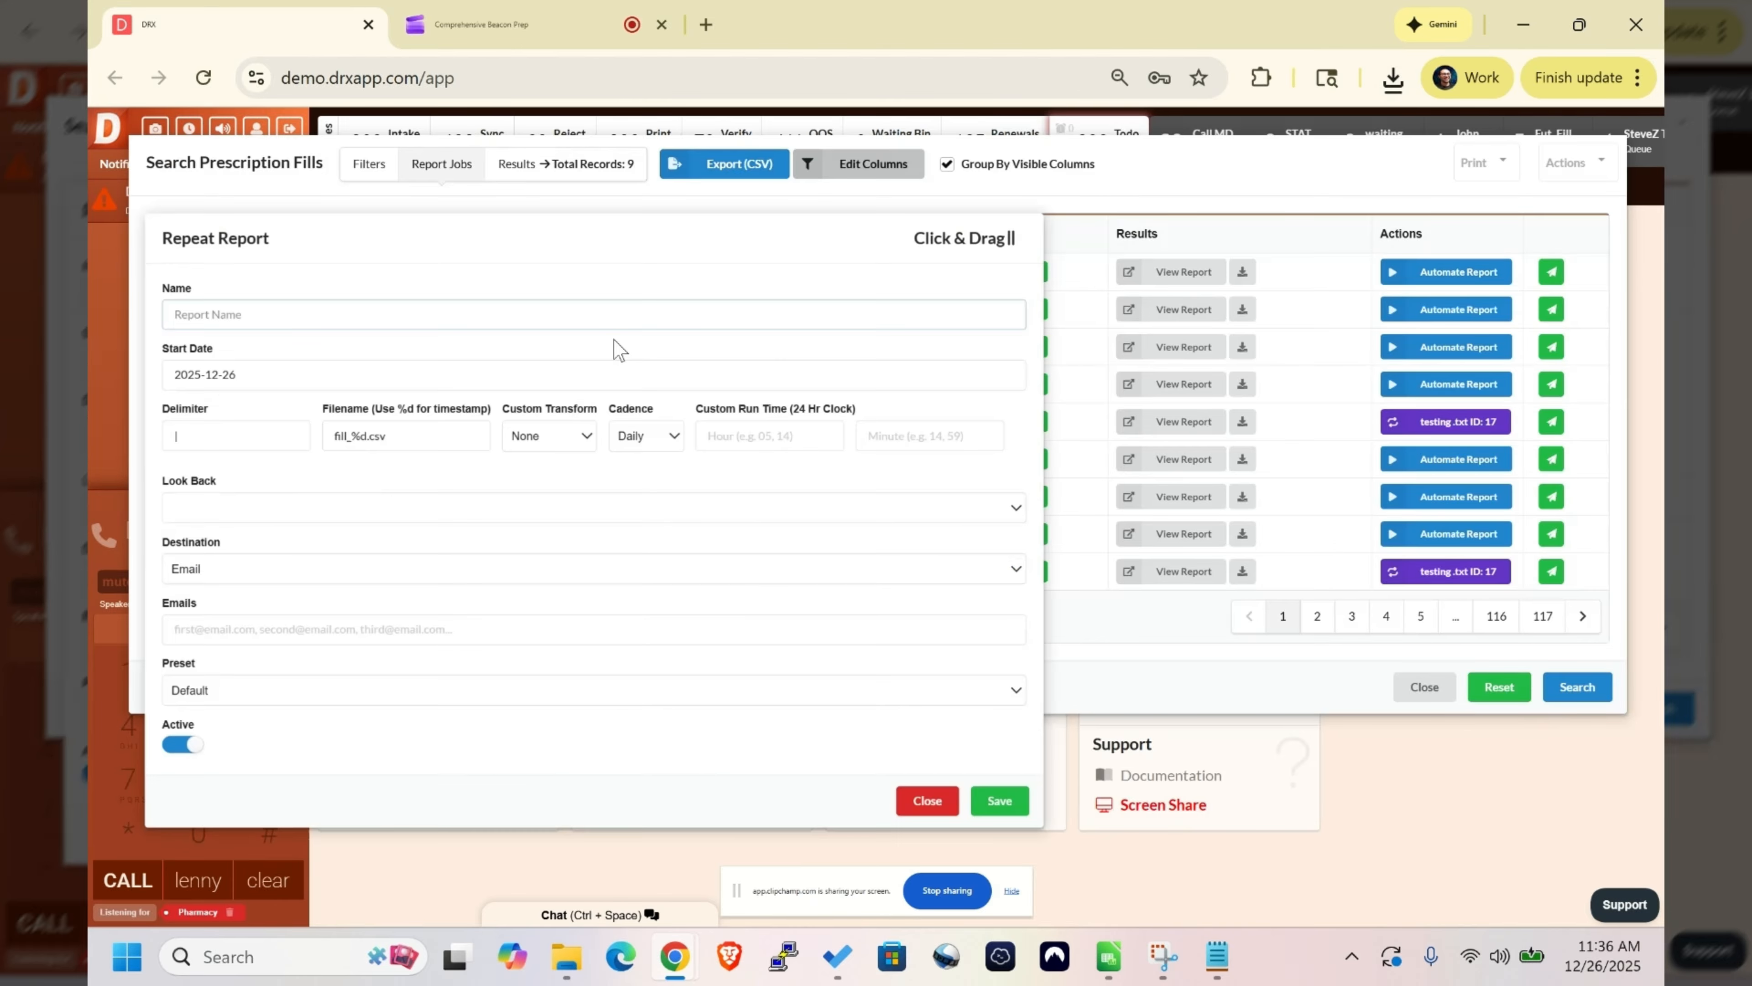
left_click(564, 319)
type("auto")
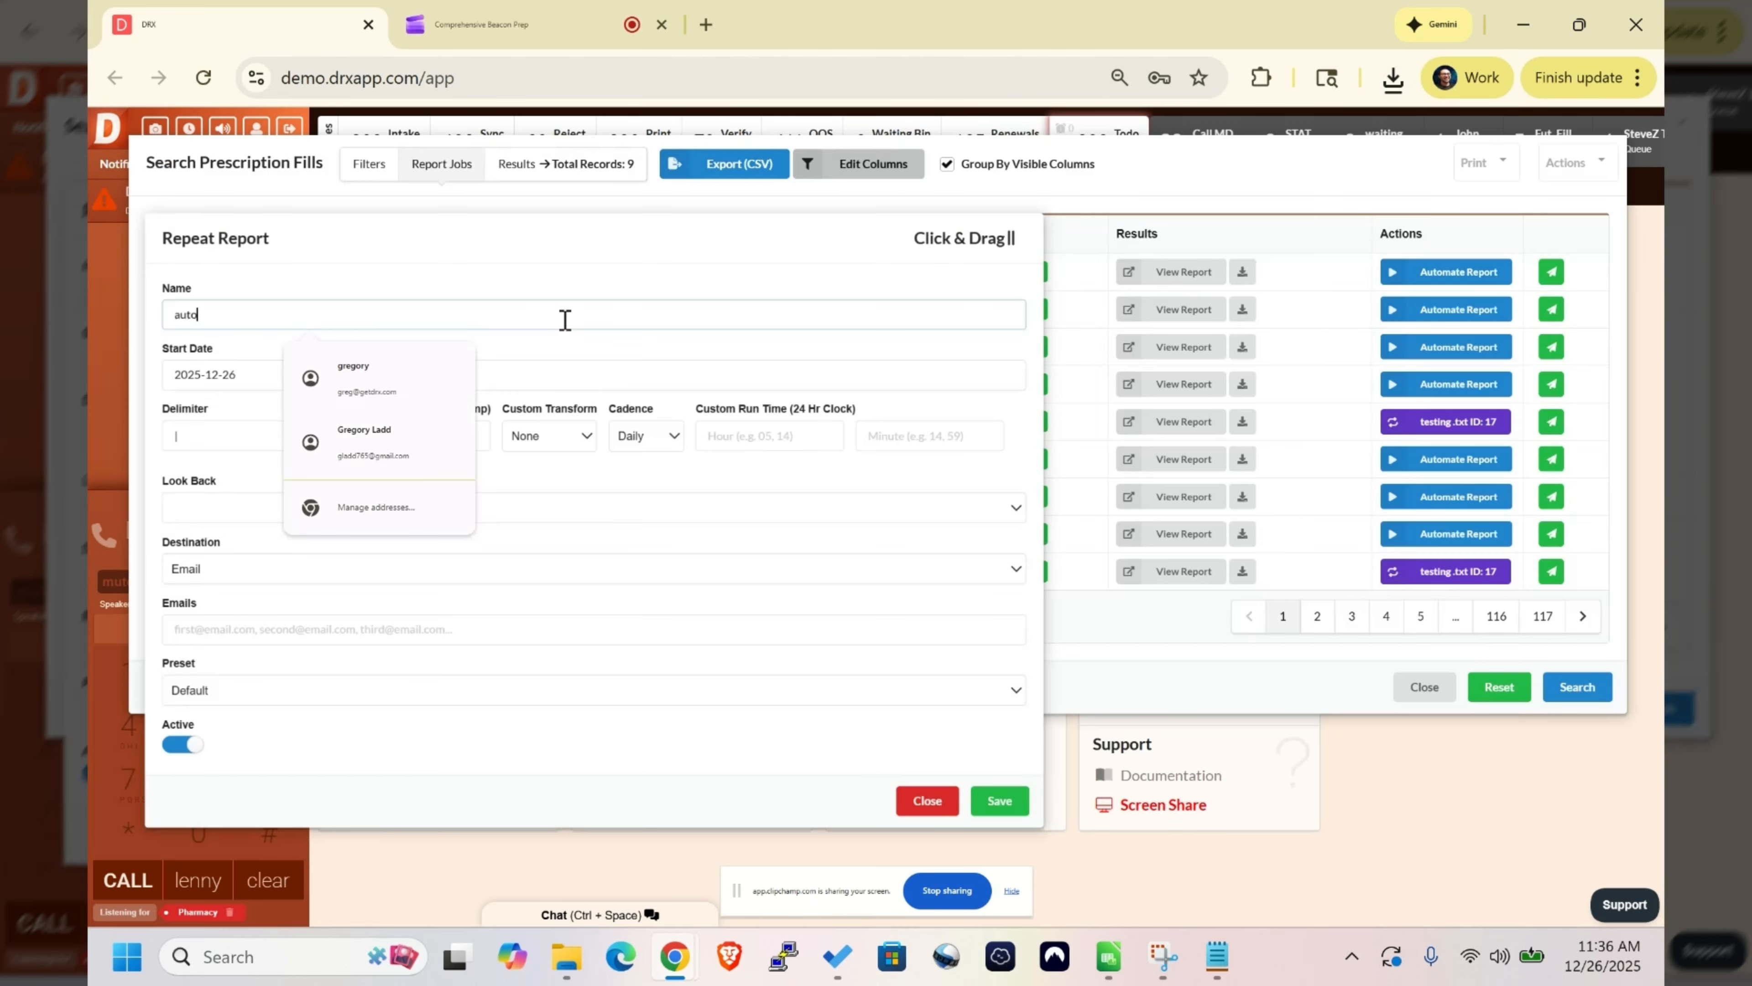
type(" beacon report")
left_click(591, 349)
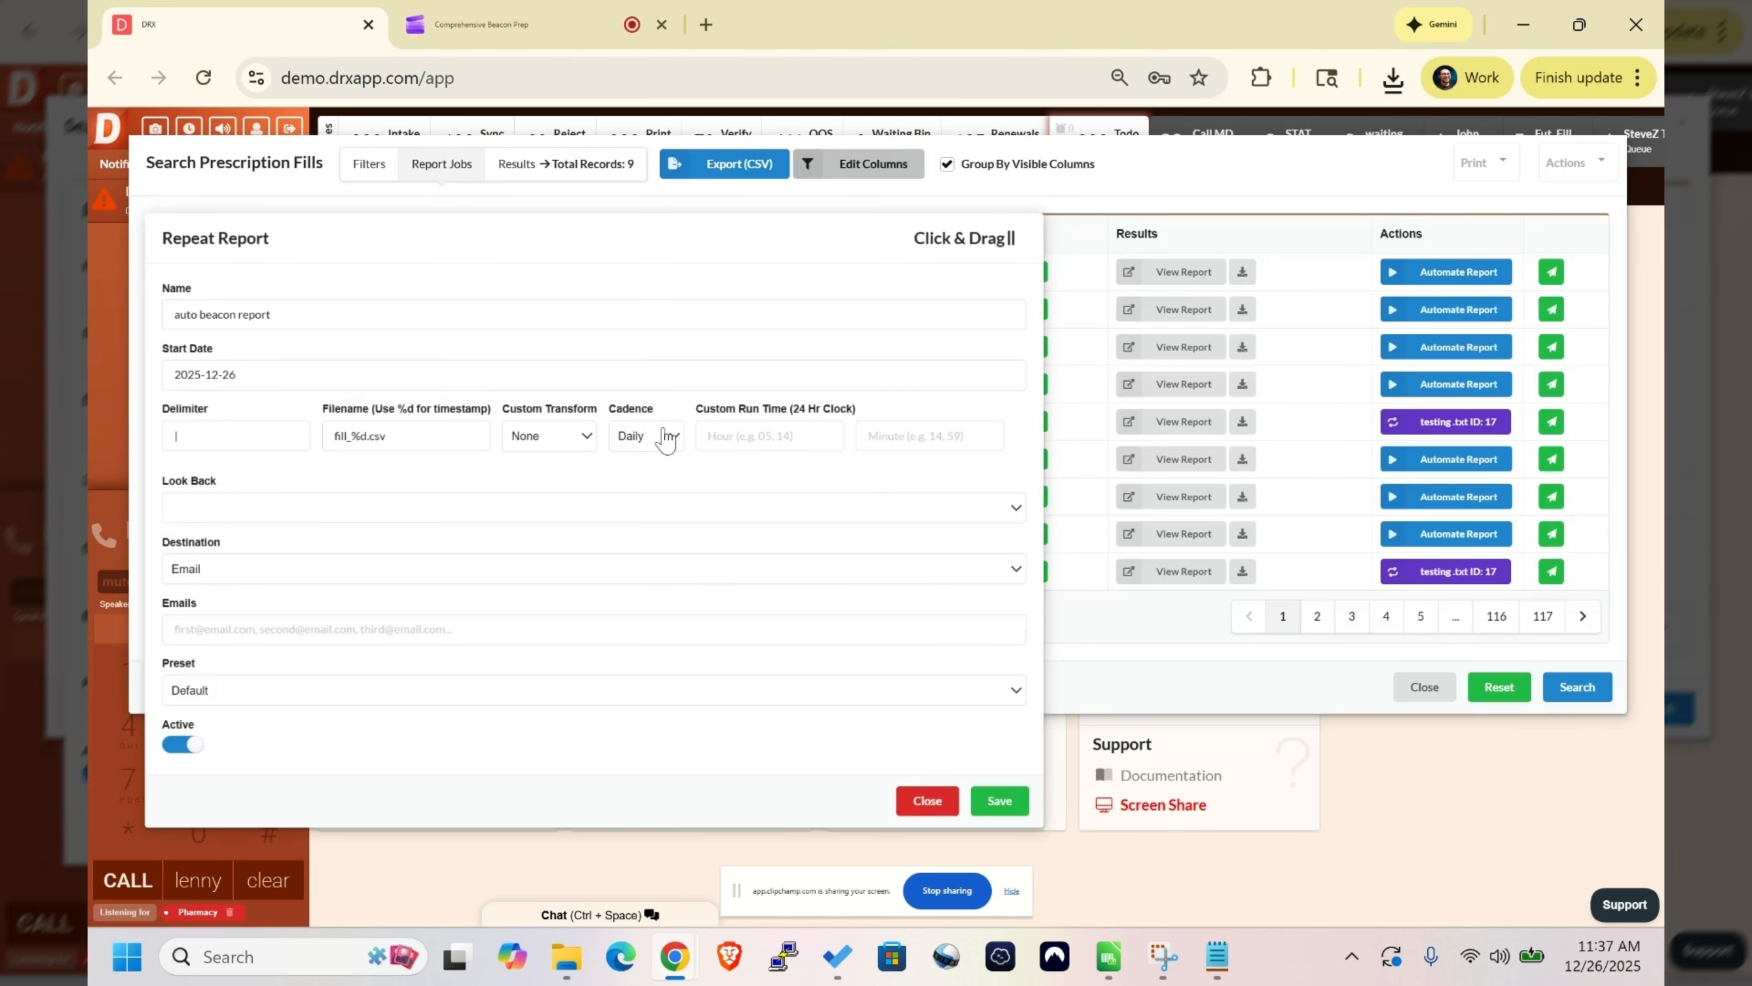
- Set the repeat report's cadence to Daily and its look back period to 1 Day
left_click(665, 437)
key("Down")
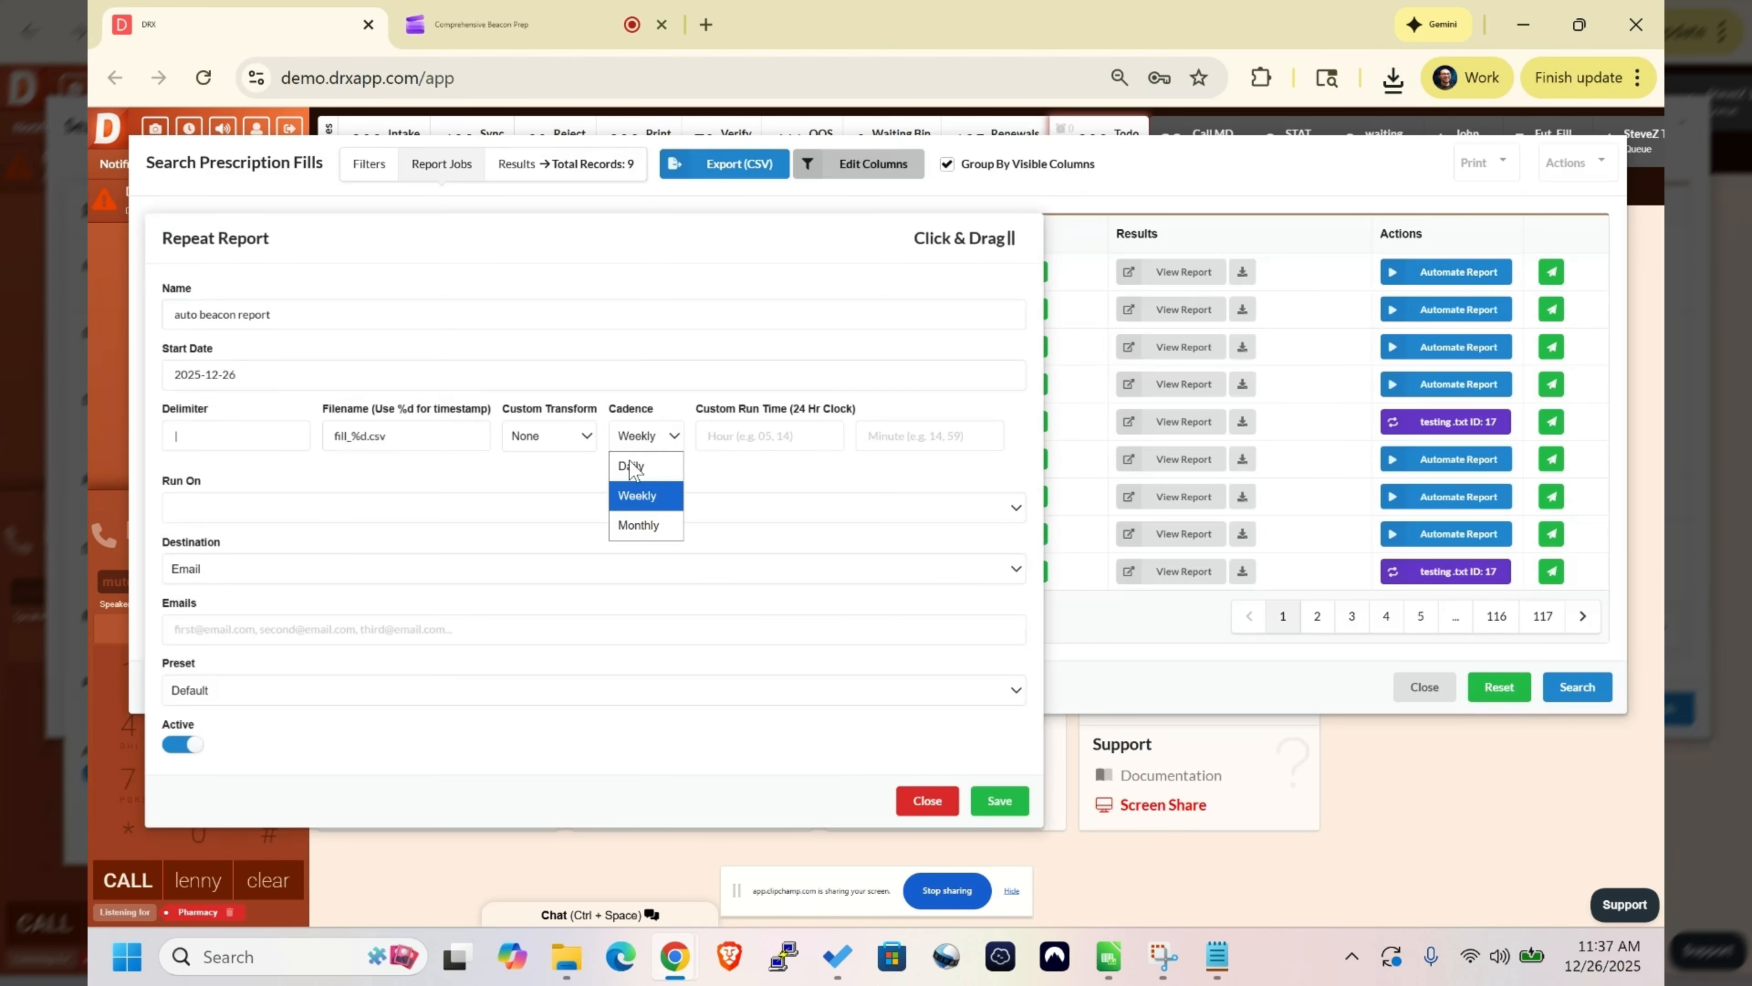
left_click(632, 468)
left_click(594, 507)
left_click(438, 219)
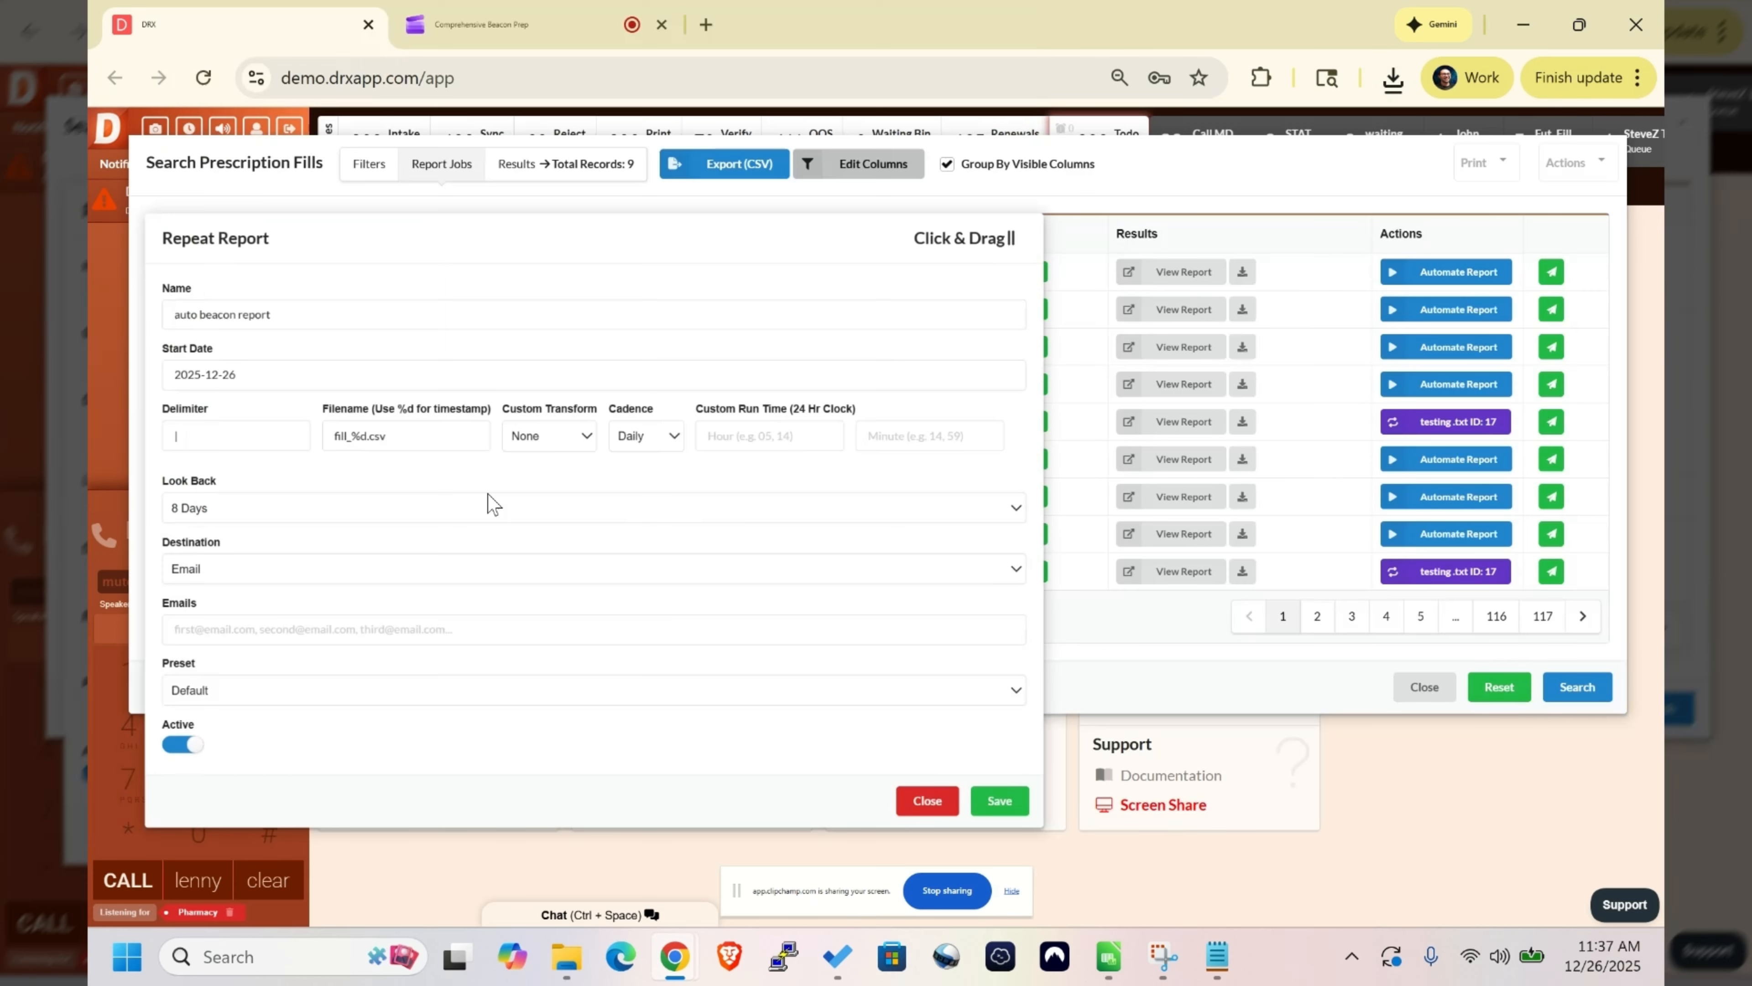
left_click(488, 495)
left_click(310, 15)
- Set the repeat report's destination to SFTP and go through its host, login and path fields, leaving them unfilled
left_click(345, 568)
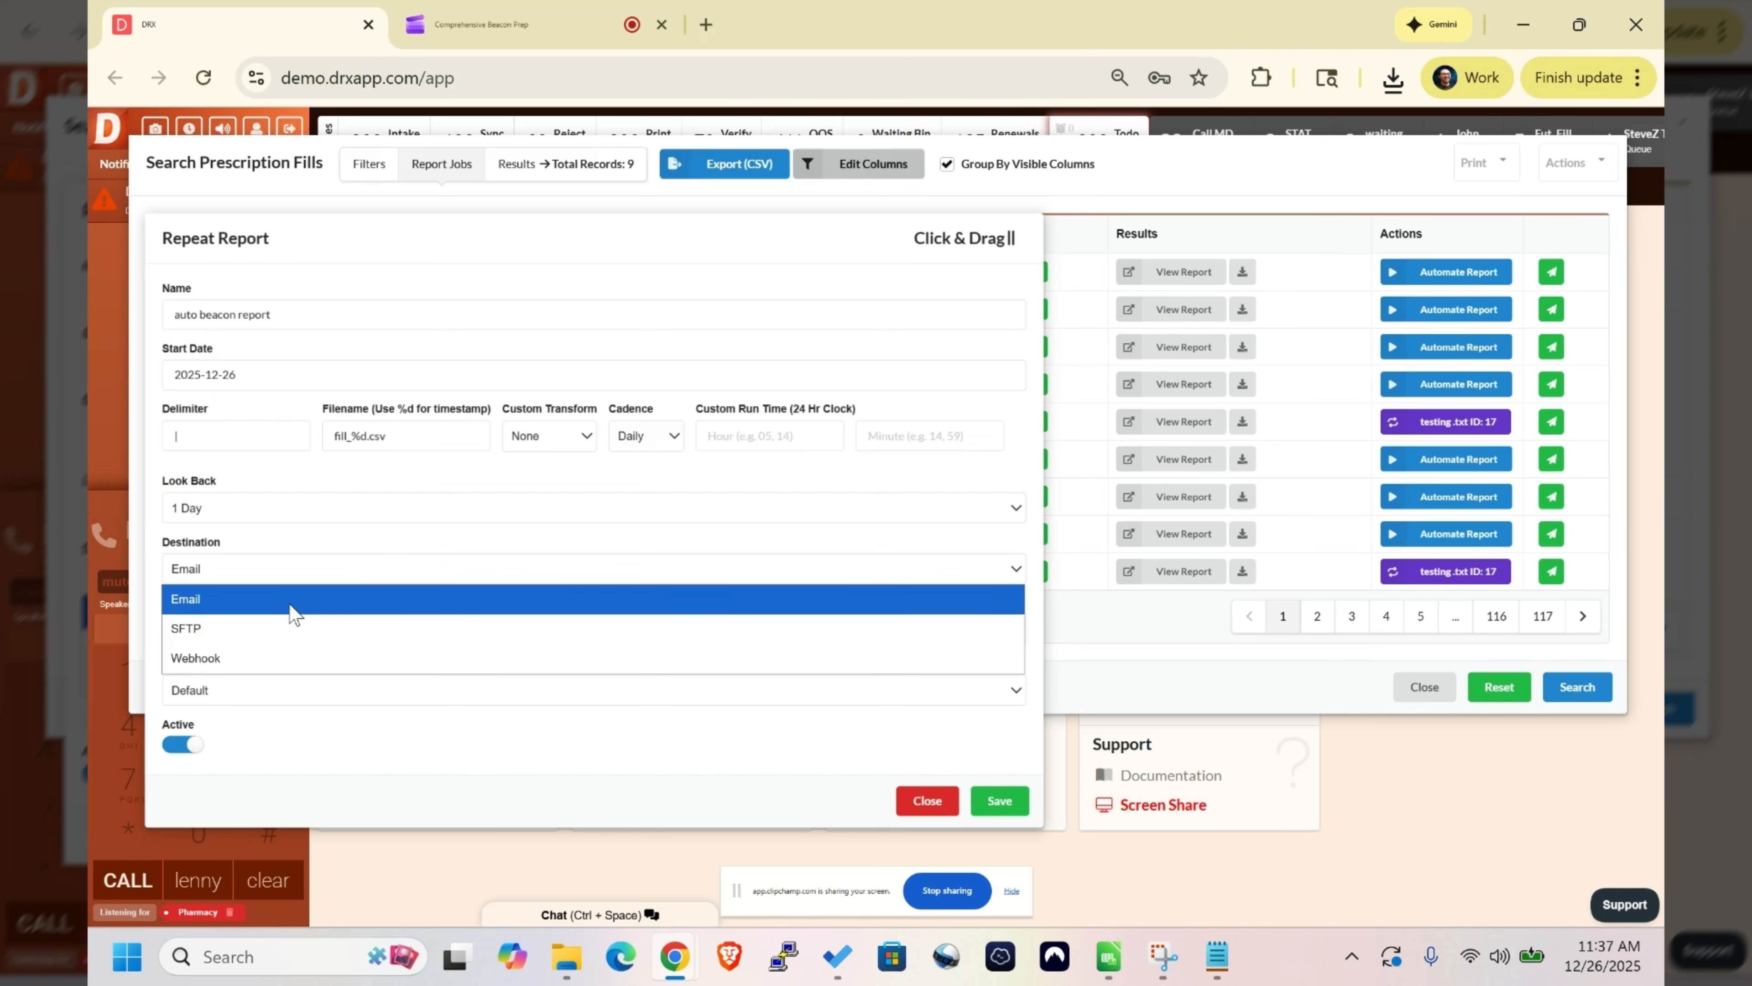
left_click(287, 626)
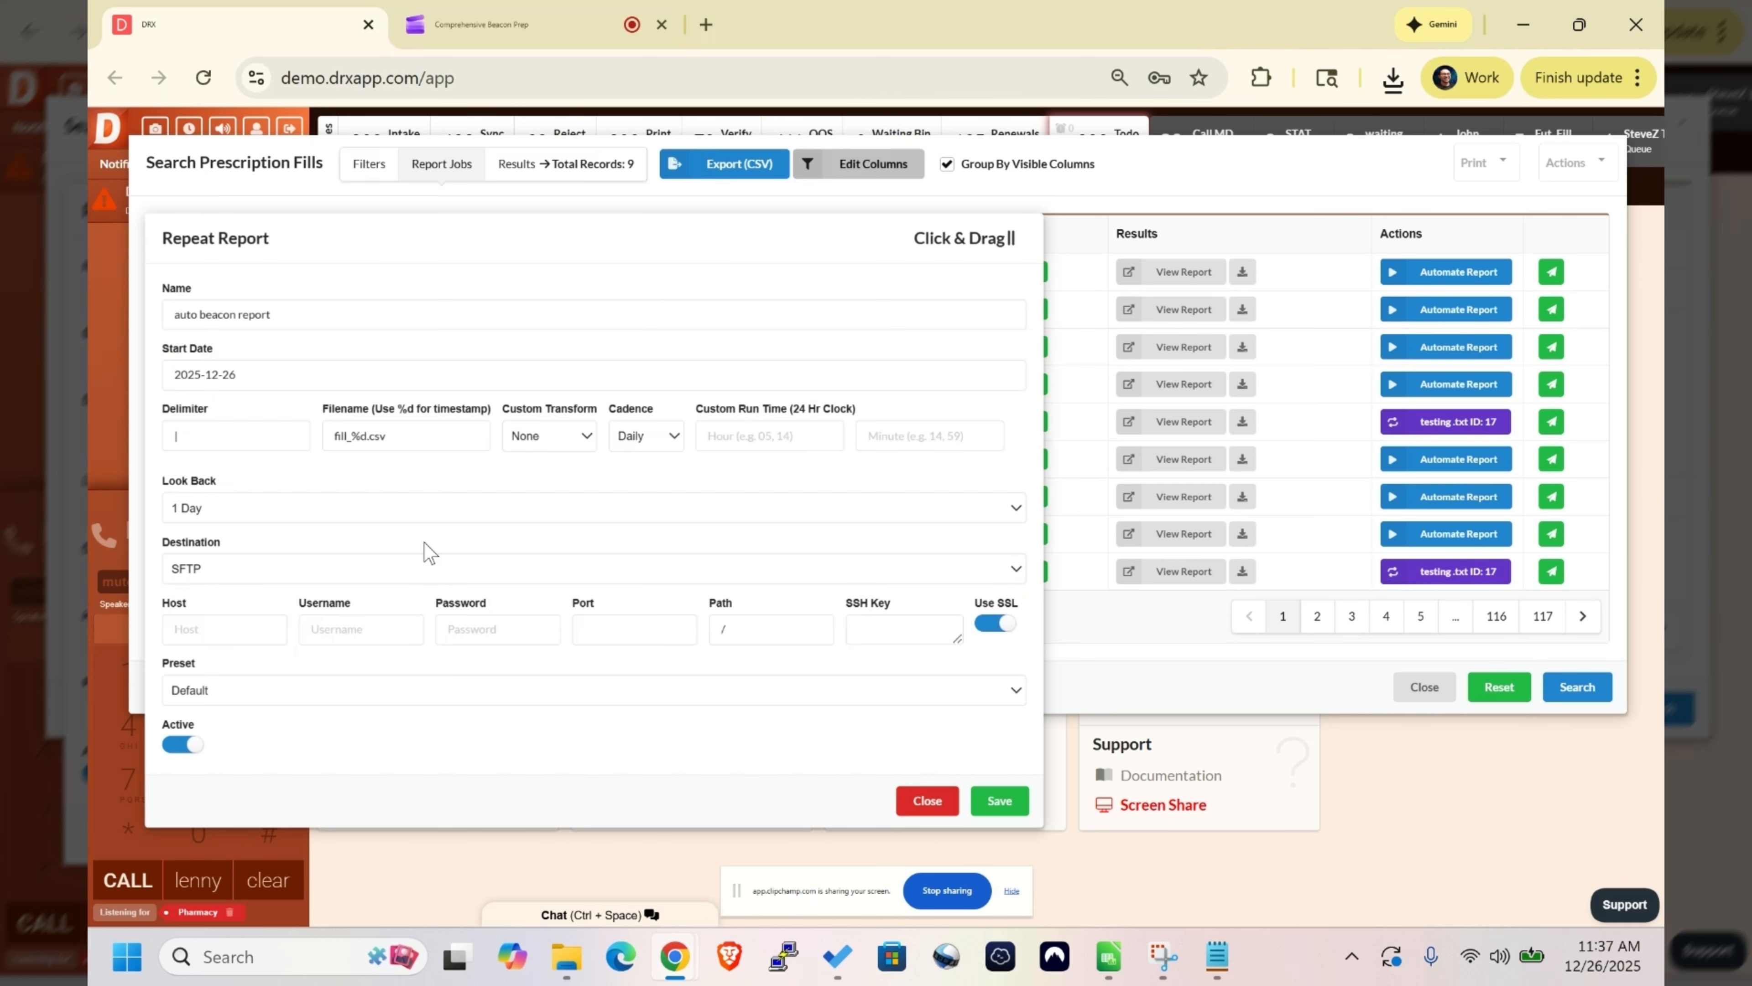
left_click(240, 615)
left_click(566, 624)
left_click(776, 637)
left_click(362, 623)
- Choose the BeaconReport preset for the repeat report, try to save it, and close the form
left_click(276, 689)
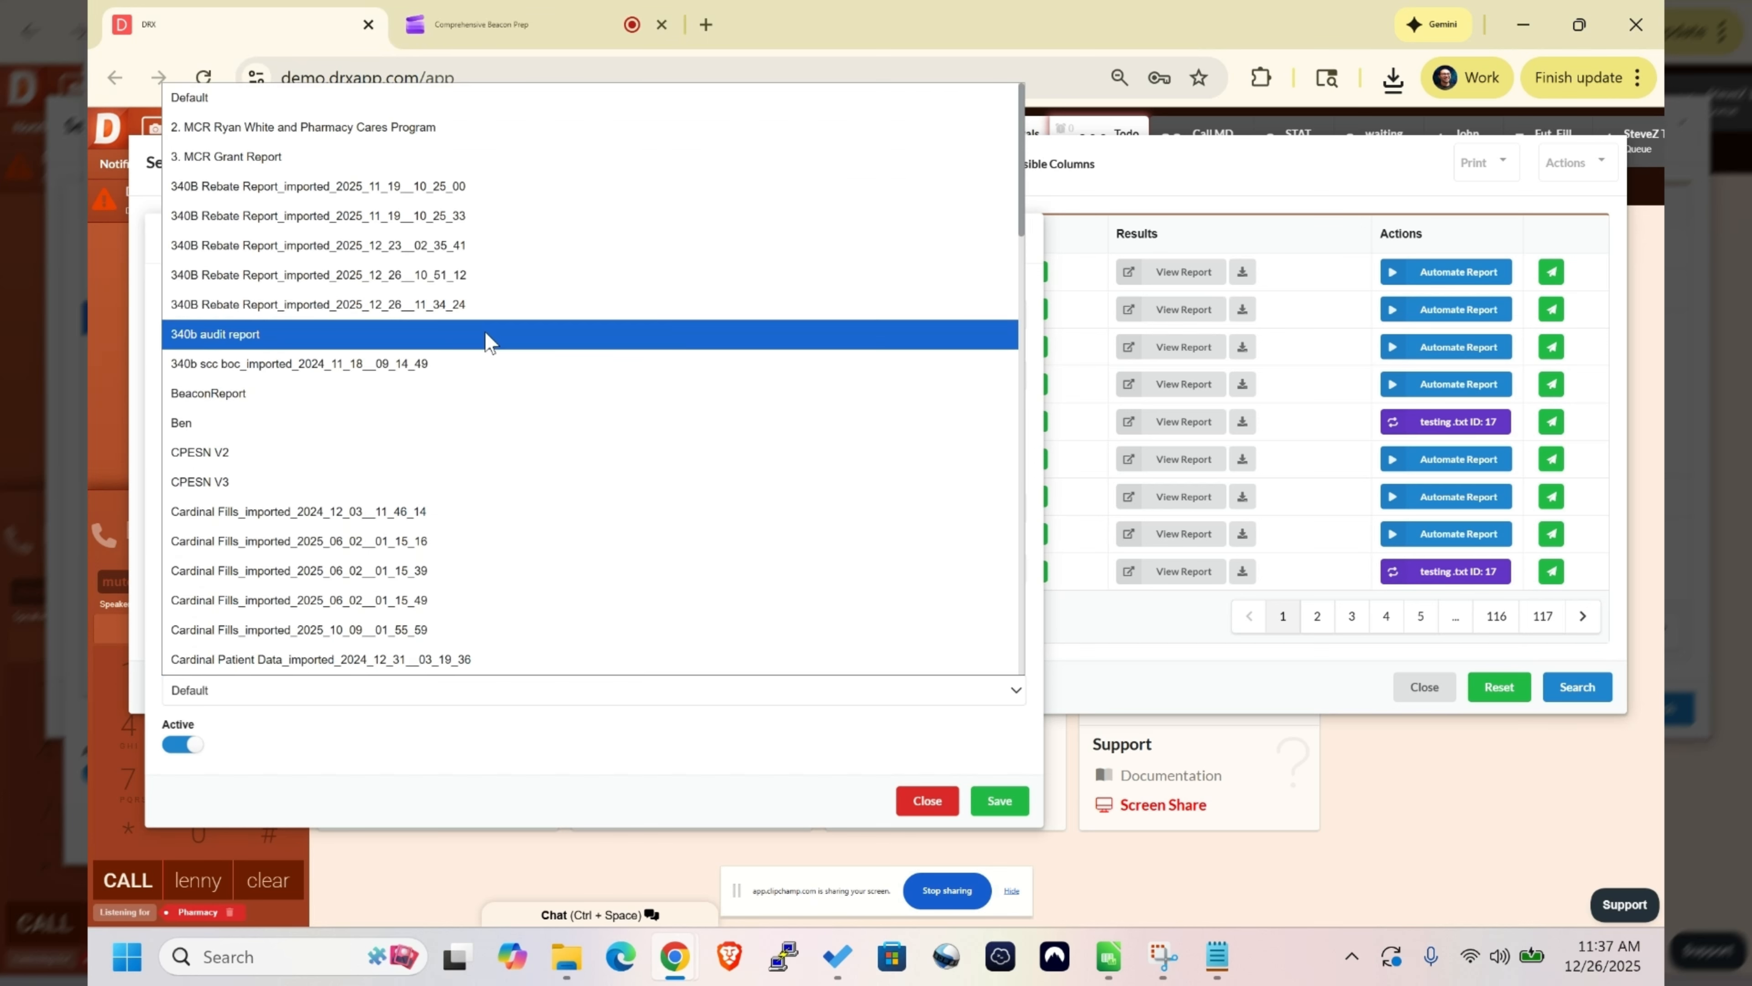
scroll(486, 338, "down", 15)
scroll(450, 276, "up", 10)
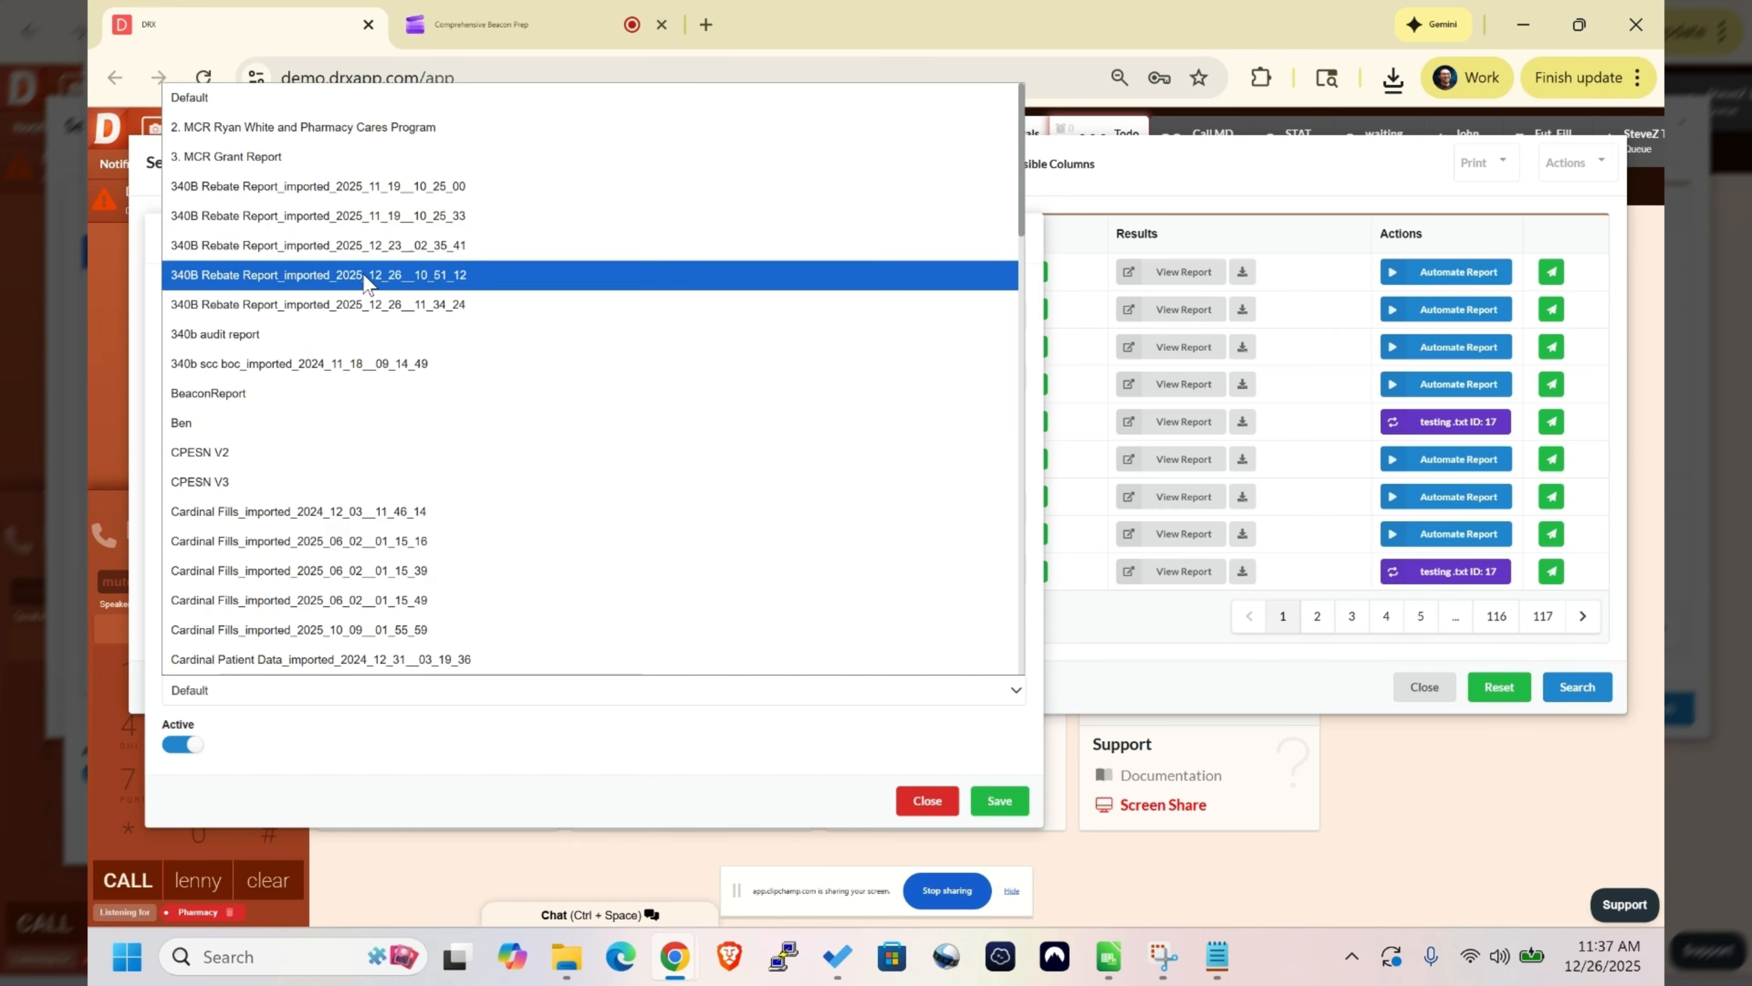
left_click(331, 399)
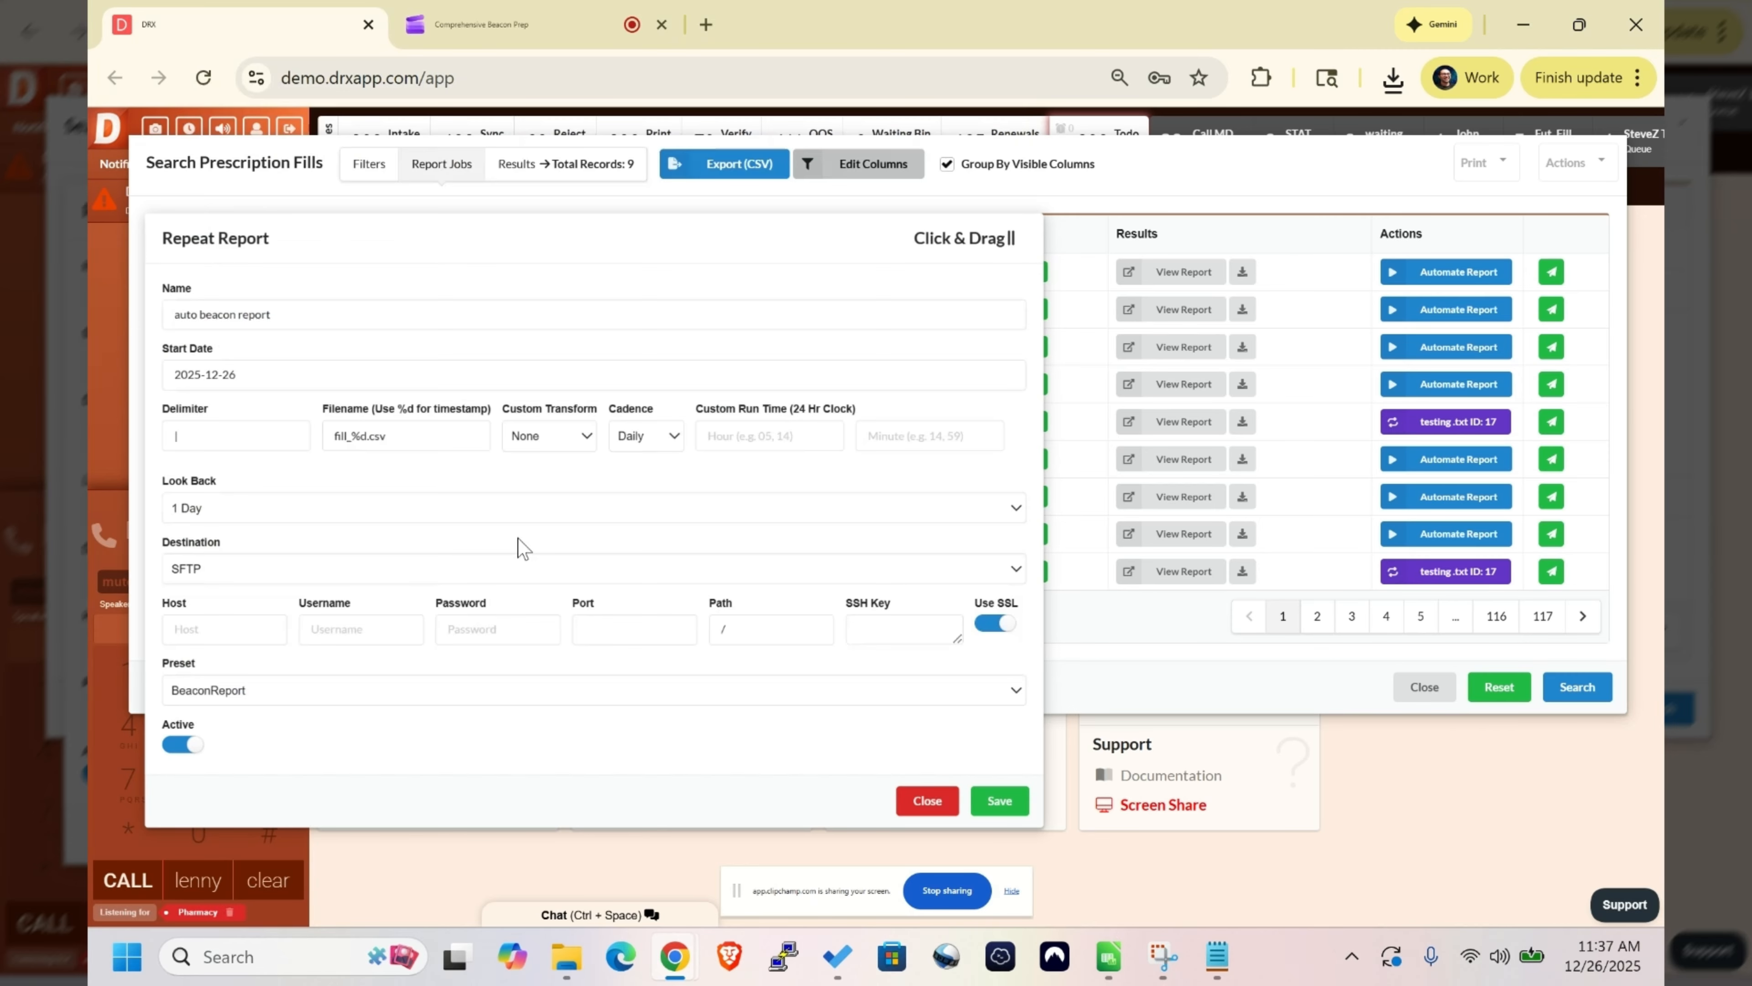
left_click(1001, 803)
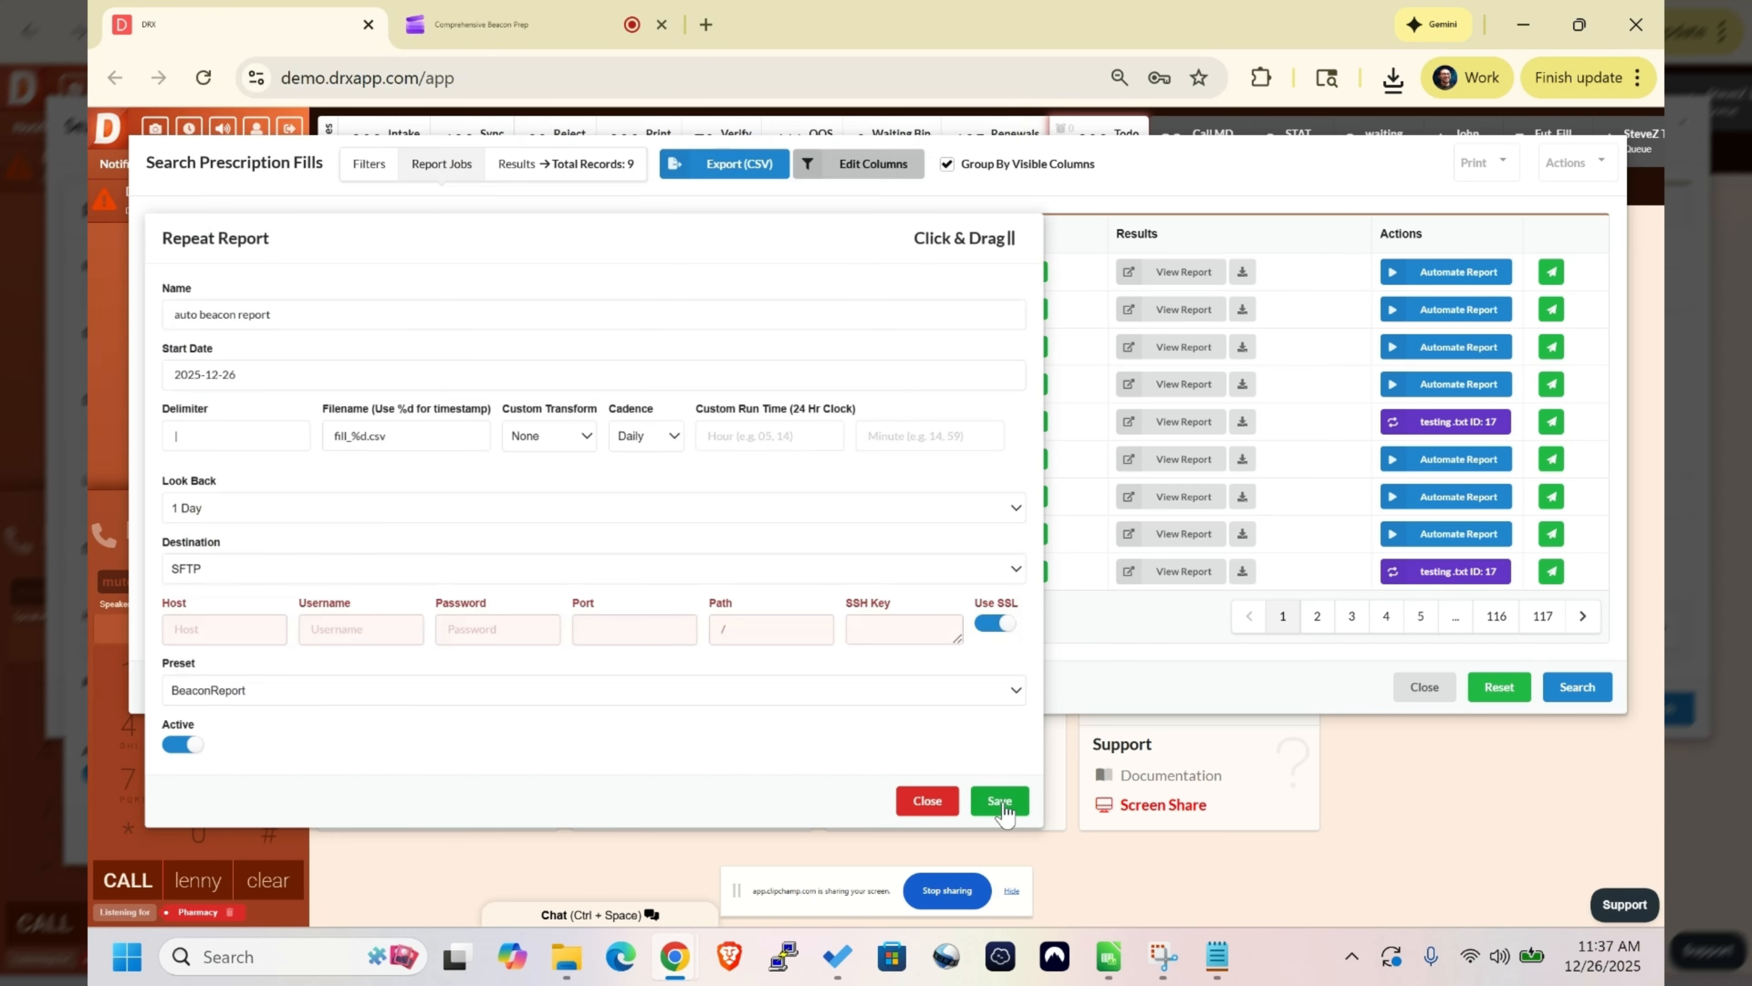
left_click(926, 802)
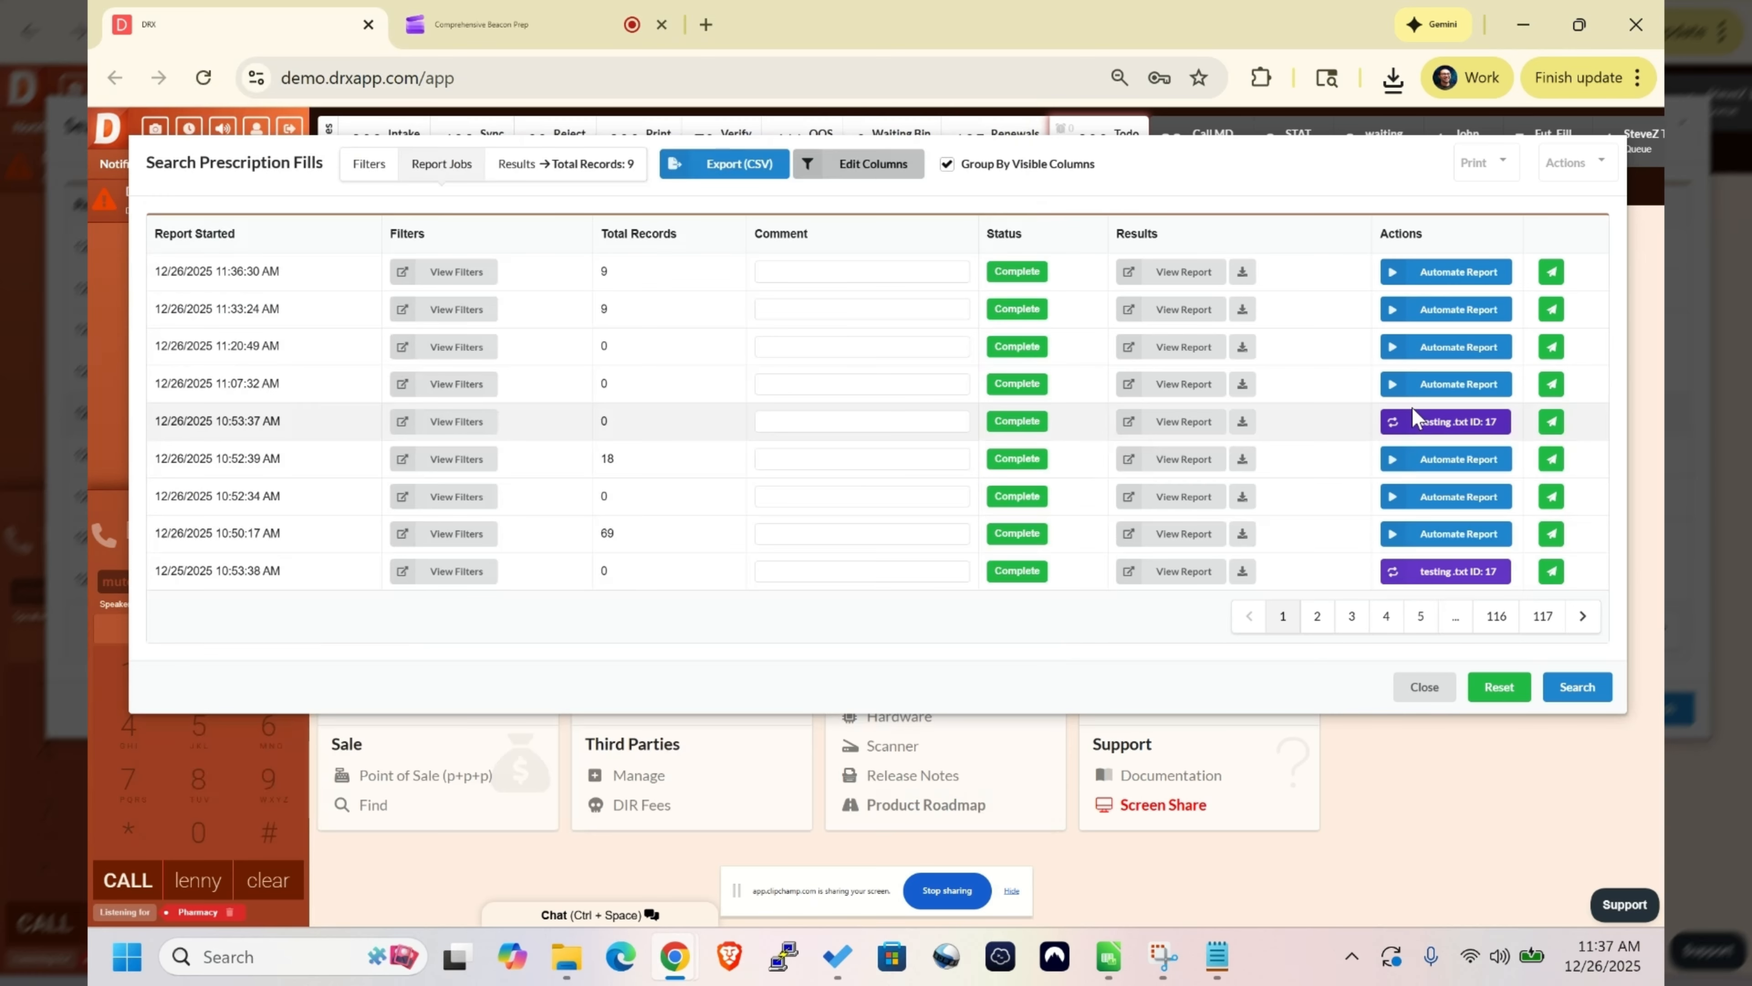
- Look through page 2 of the report jobs and their automation entries
left_click(1315, 617)
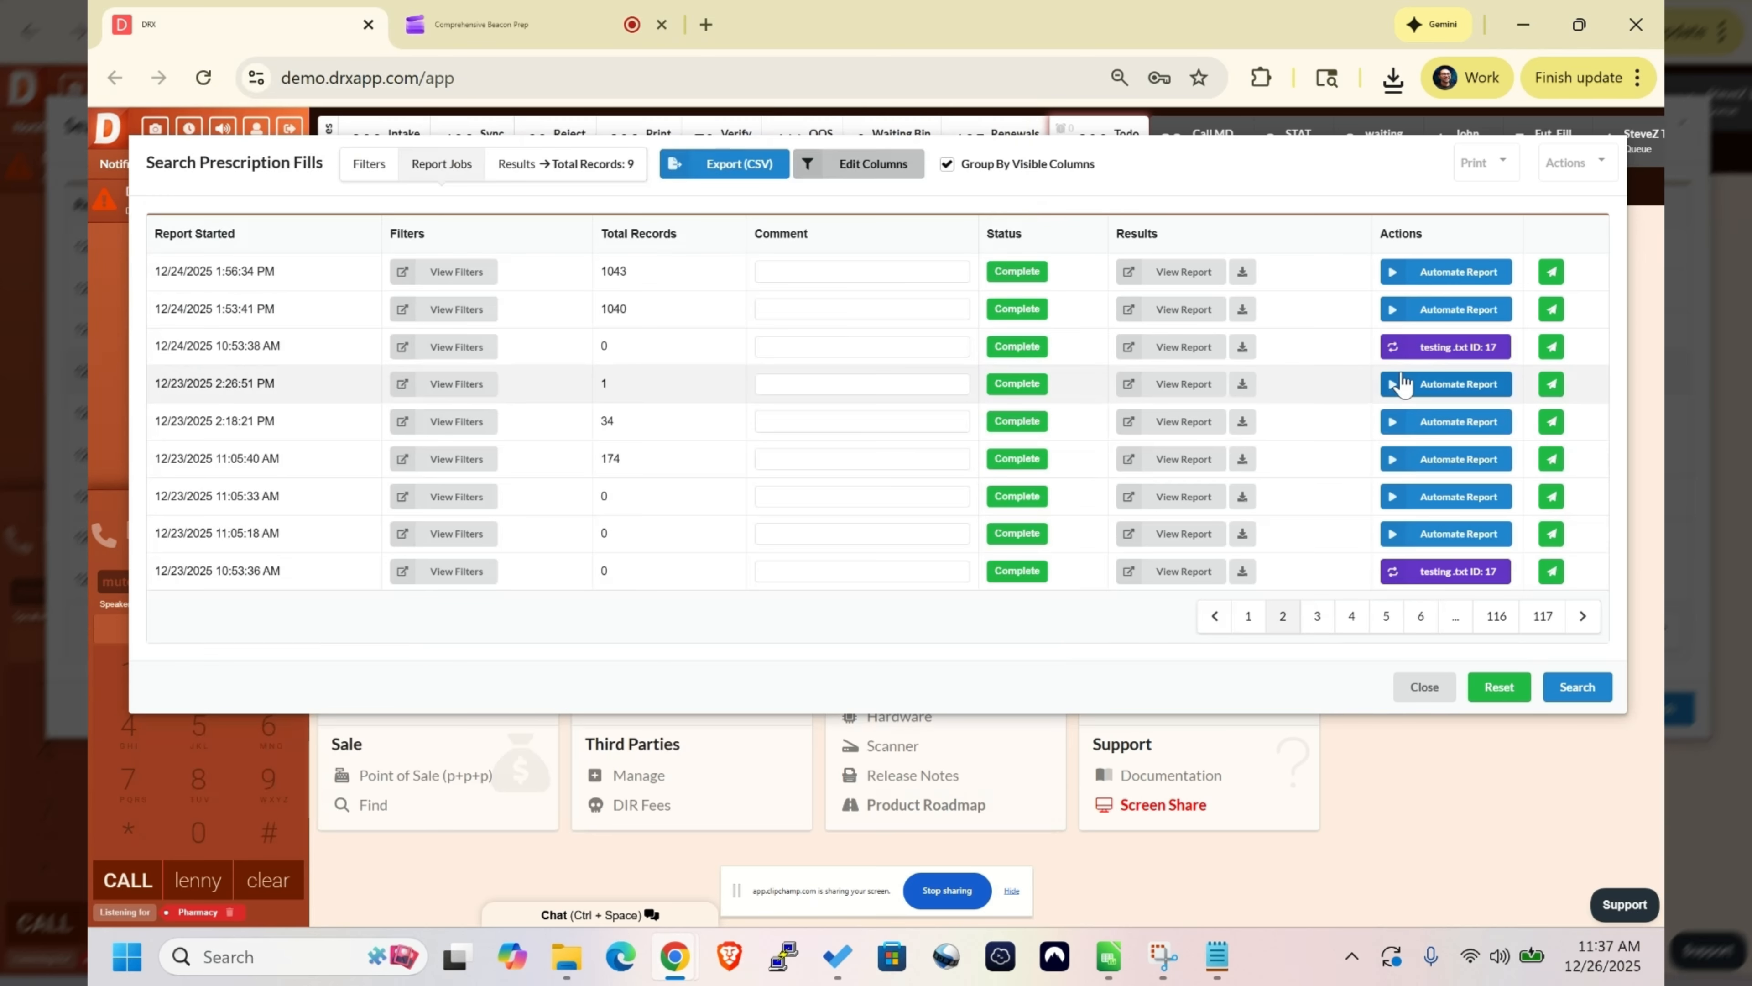